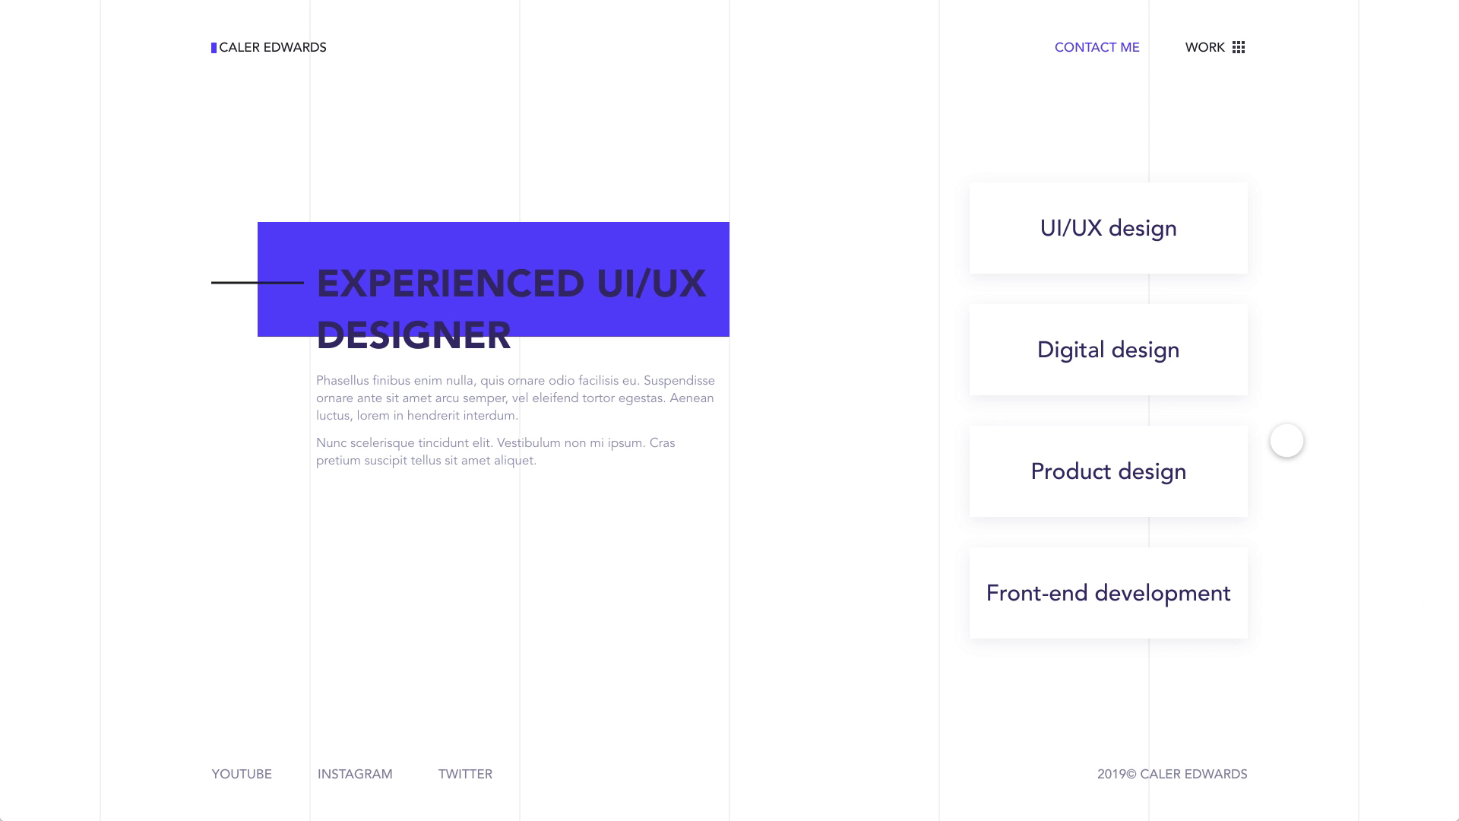
# Scroll through the finished portfolio page design to review it
pyautogui.scroll(-4, 1300, 436)
pyautogui.scroll(-5, 1301, 441)
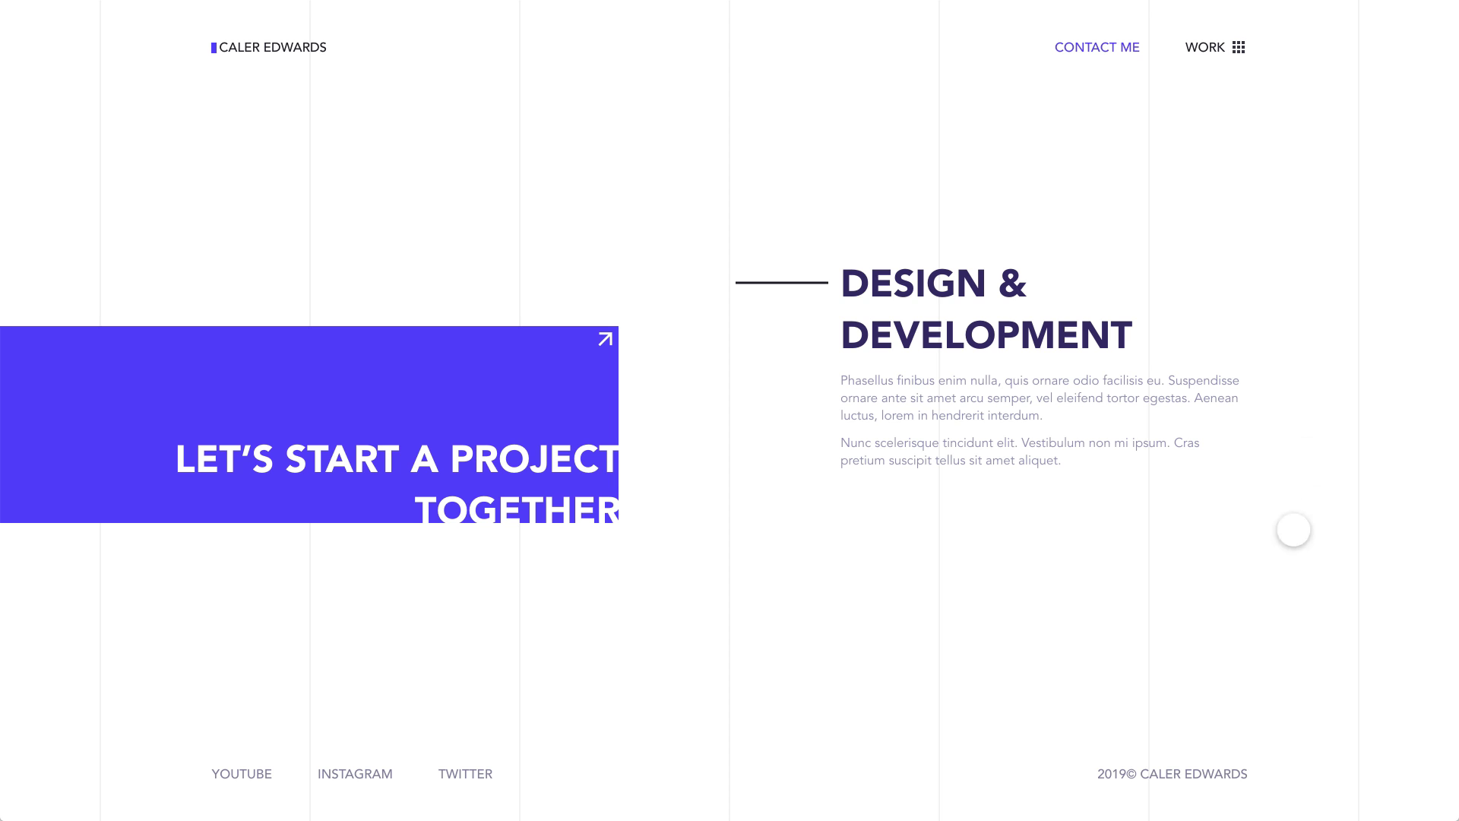
pyautogui.scroll(8, 1329, 489)
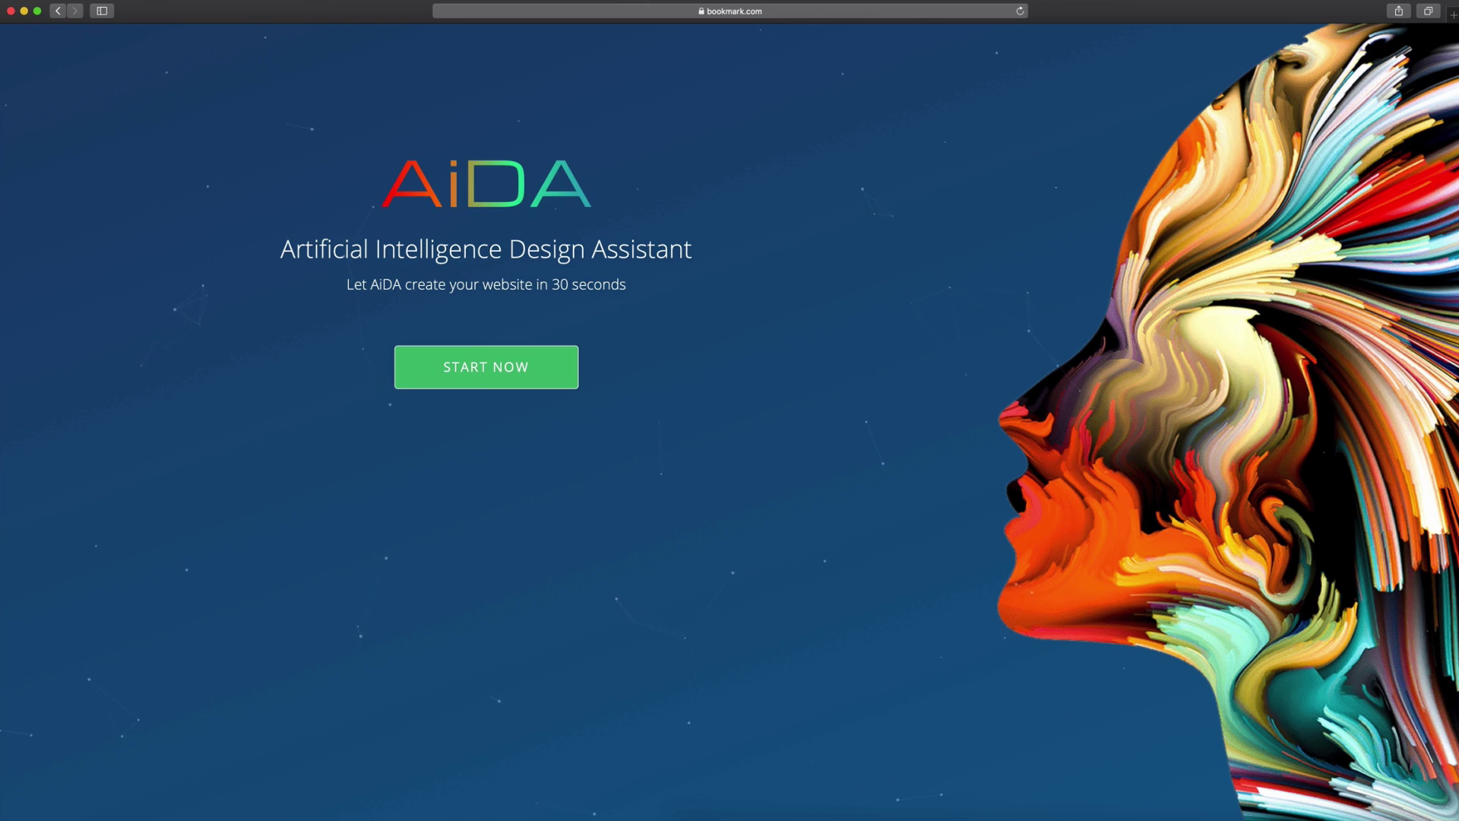
# Start the AI website questionnaire, search 'design' and choose Web Designer as the site type
pyautogui.click(482, 367)
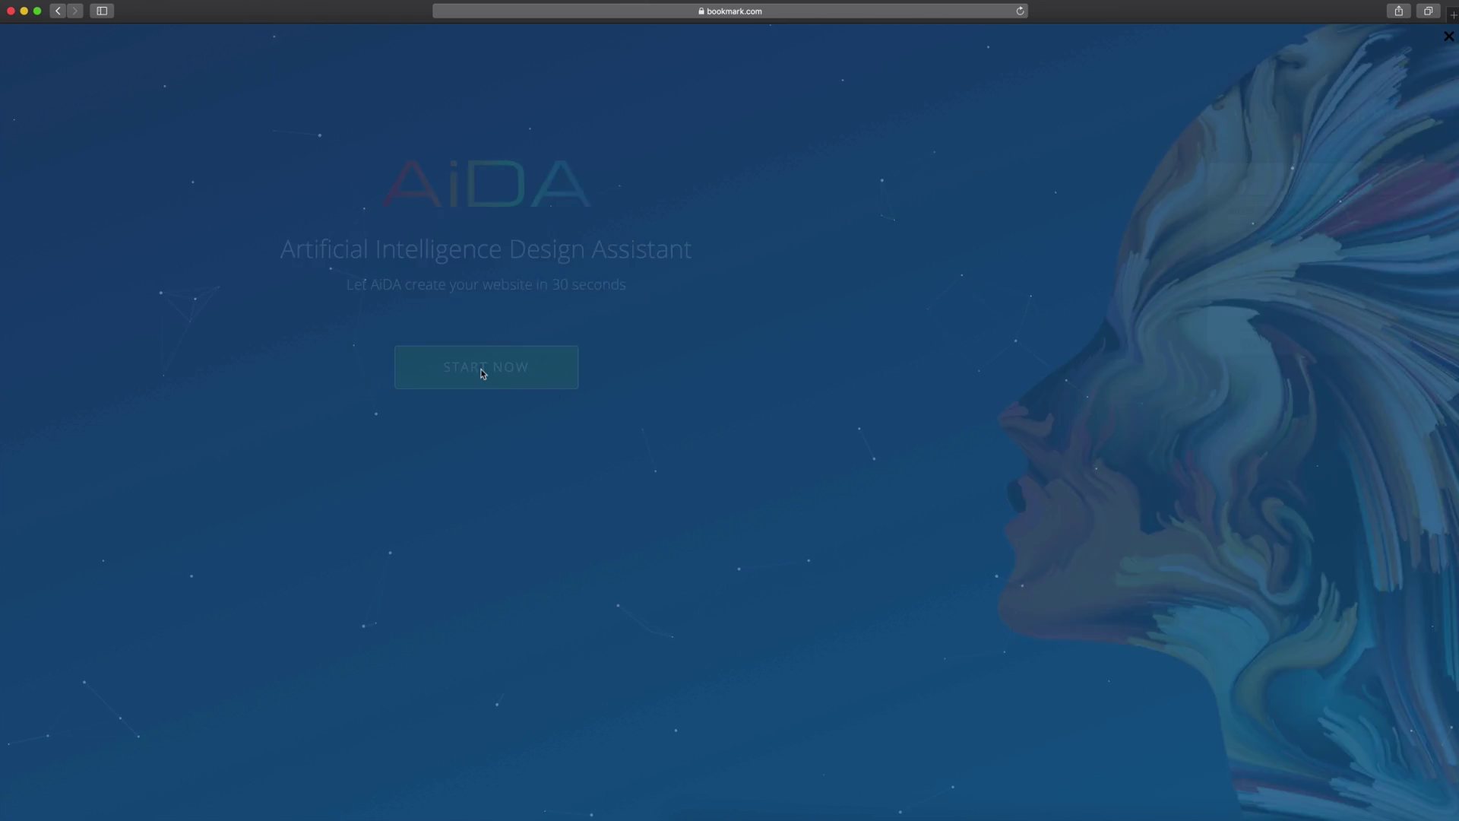
pyautogui.scroll(-5, 756, 284)
pyautogui.click(669, 182)
pyautogui.write('design')
pyautogui.scroll(-5, 544, 304)
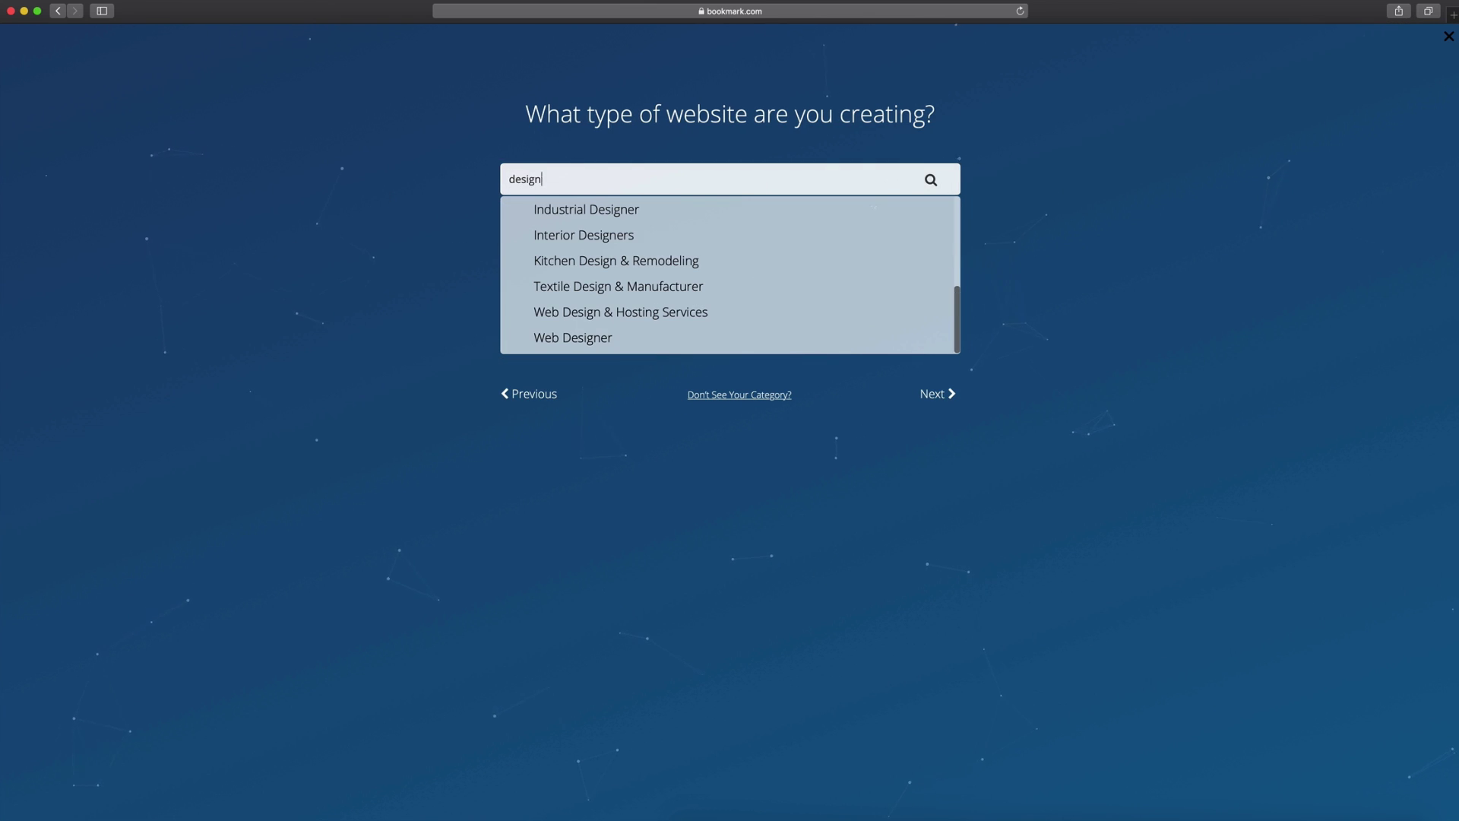
pyautogui.click(544, 340)
# Enter the business name, skip blog and store add-ons, and pass the existing-site and contact steps
pyautogui.click(937, 395)
pyautogui.write('Colin Edwards')
pyautogui.click(928, 355)
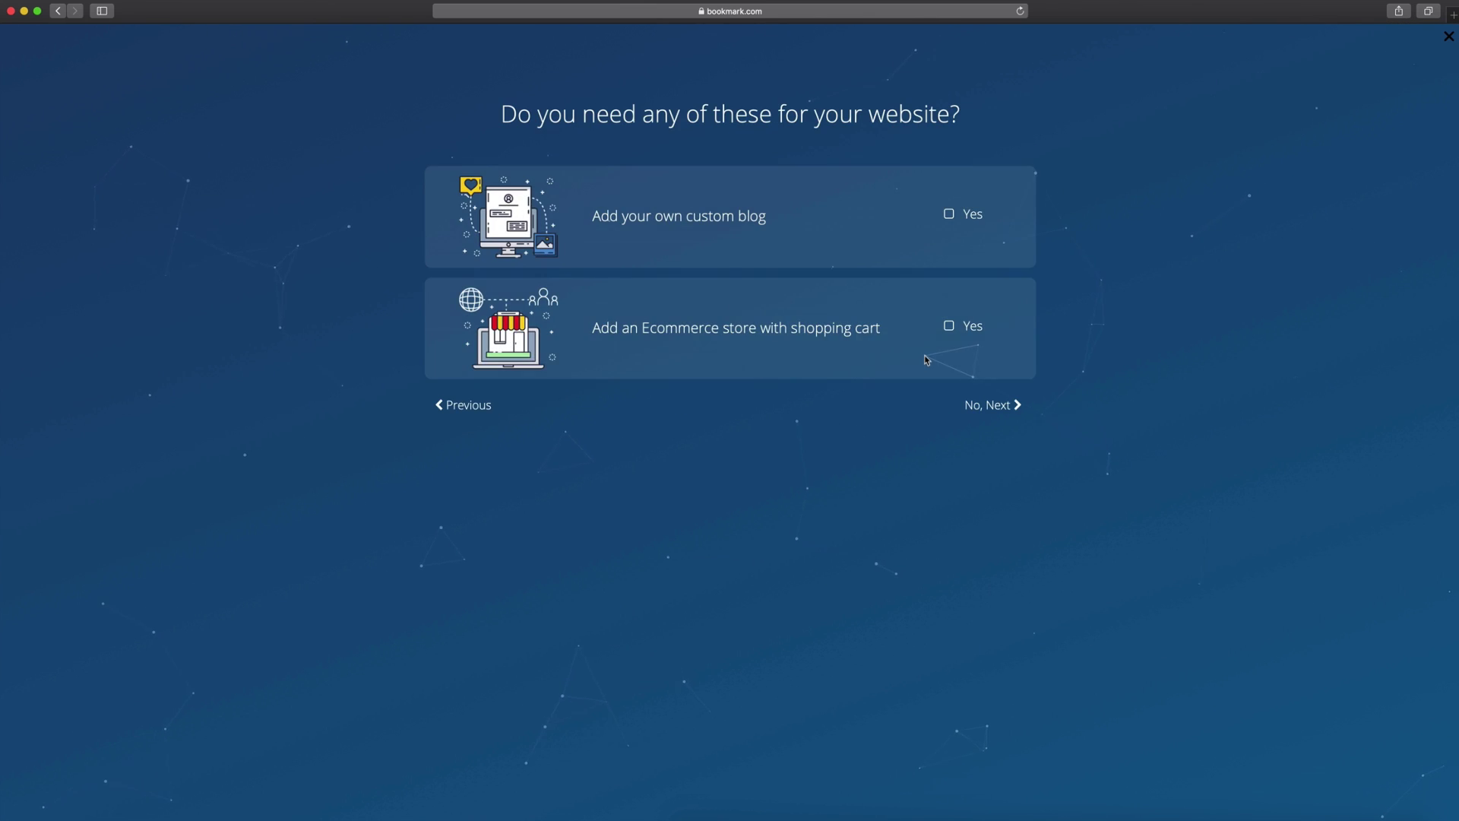
pyautogui.click(990, 404)
pyautogui.scroll(-5, 888, 316)
pyautogui.scroll(5, 887, 316)
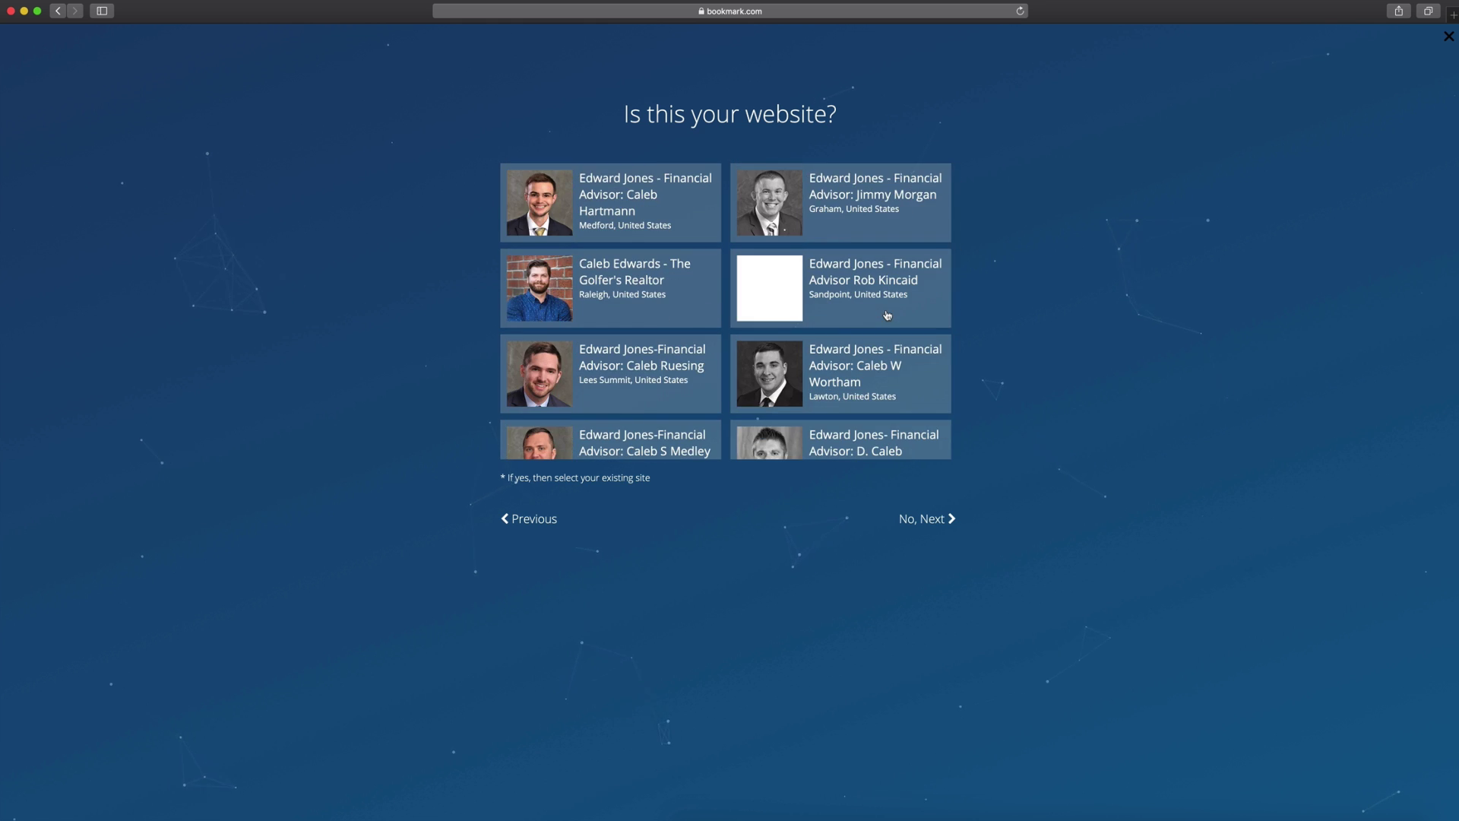
pyautogui.click(943, 515)
pyautogui.click(940, 421)
# Choose the Top Menu multi-page layout and pick two preferred sample images
pyautogui.click(974, 423)
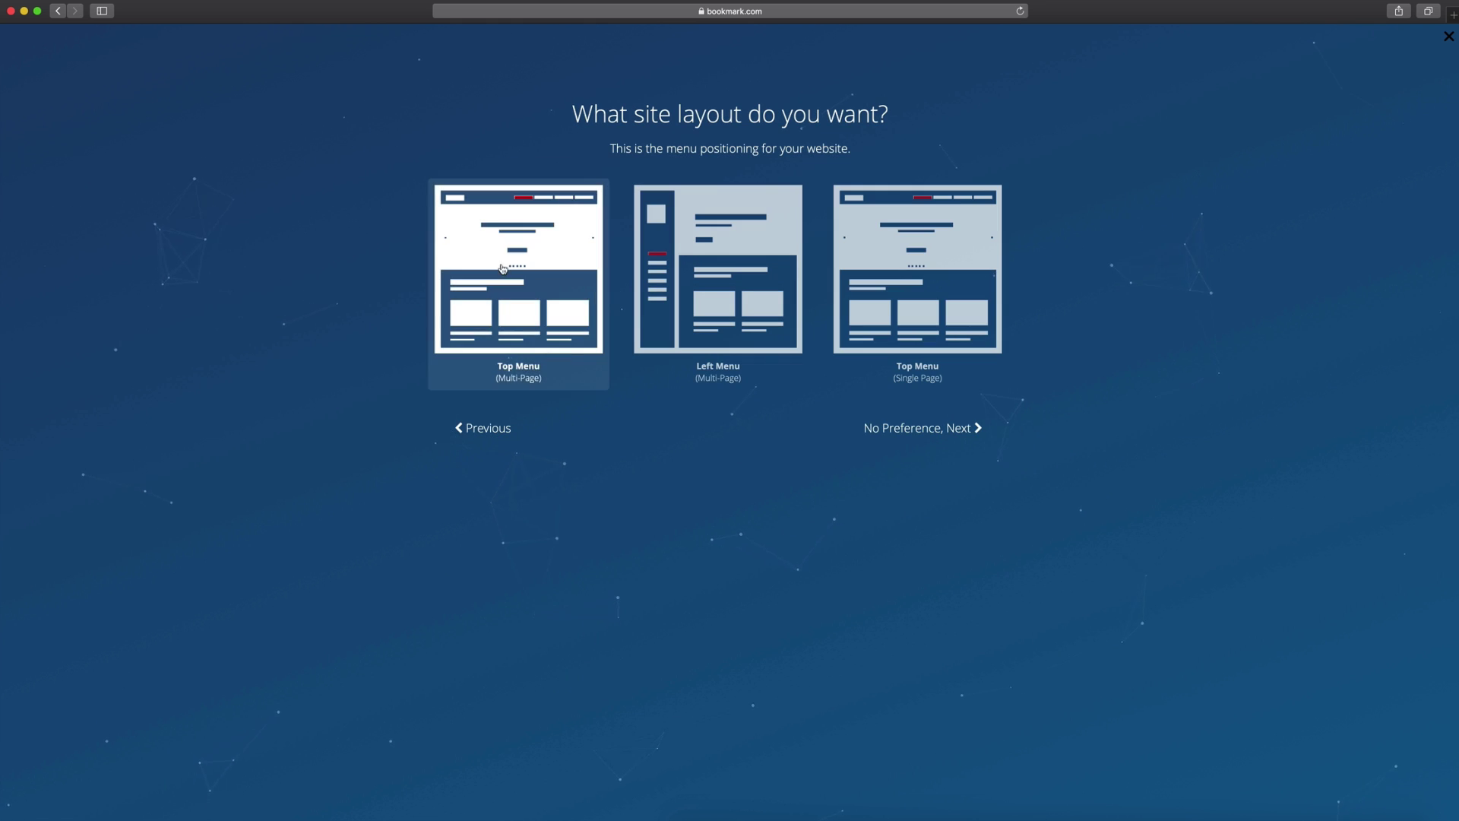
pyautogui.click(645, 207)
pyautogui.click(791, 208)
pyautogui.click(500, 350)
pyautogui.click(981, 428)
# Choose the Fresh style and have the assistant build the website
pyautogui.click(727, 226)
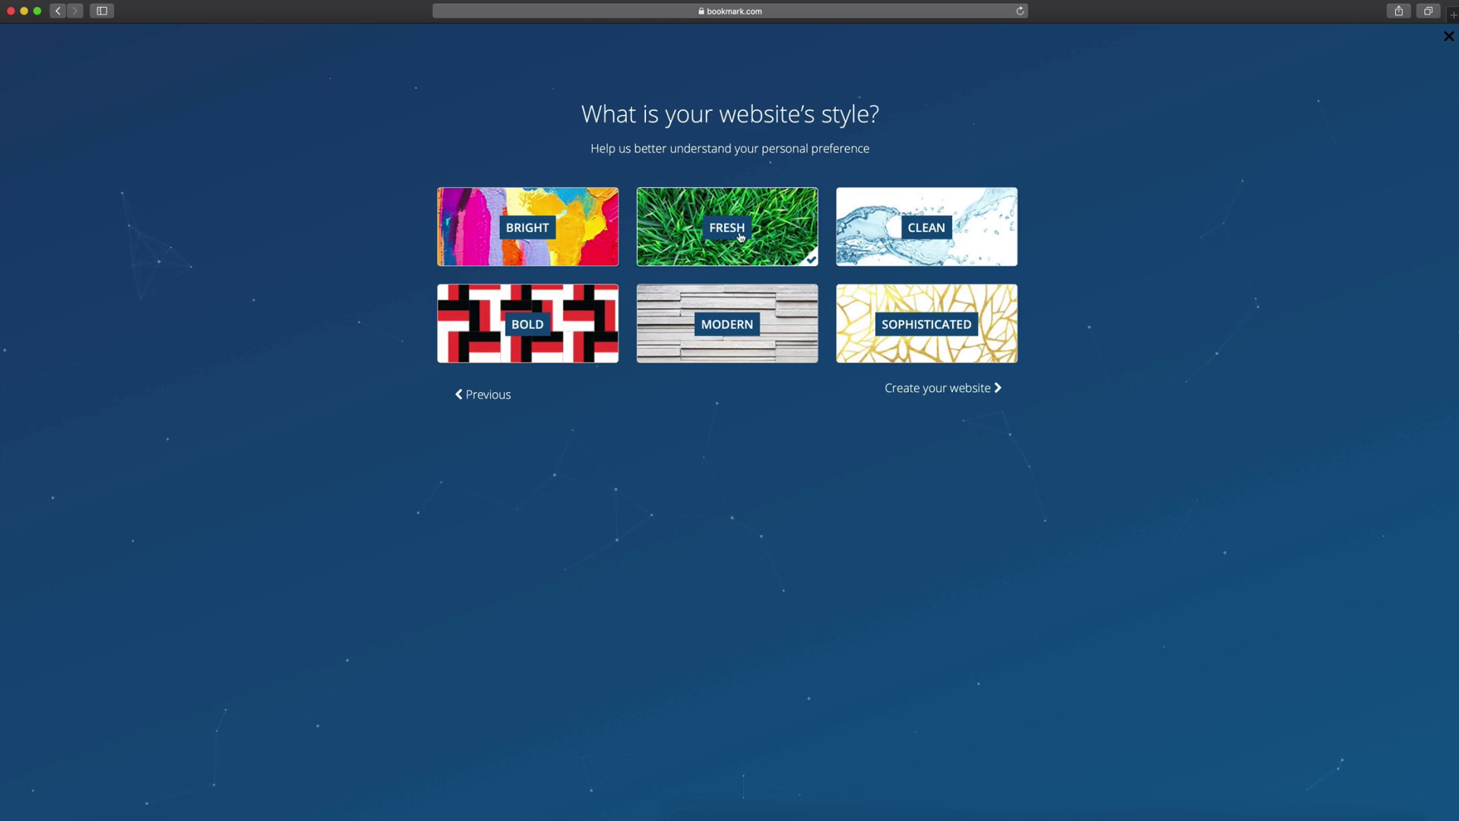
pyautogui.click(938, 385)
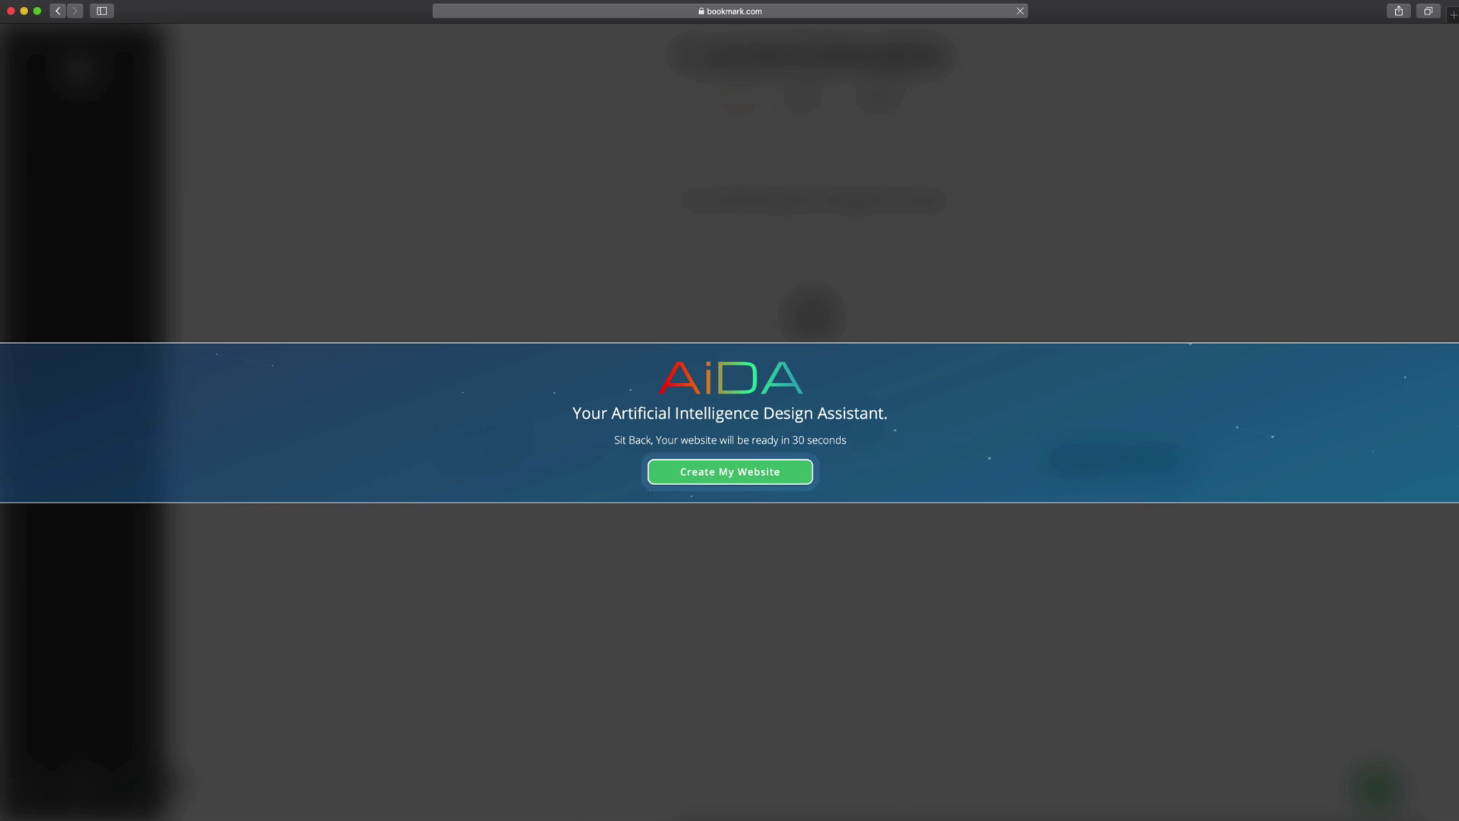
pyautogui.click(694, 478)
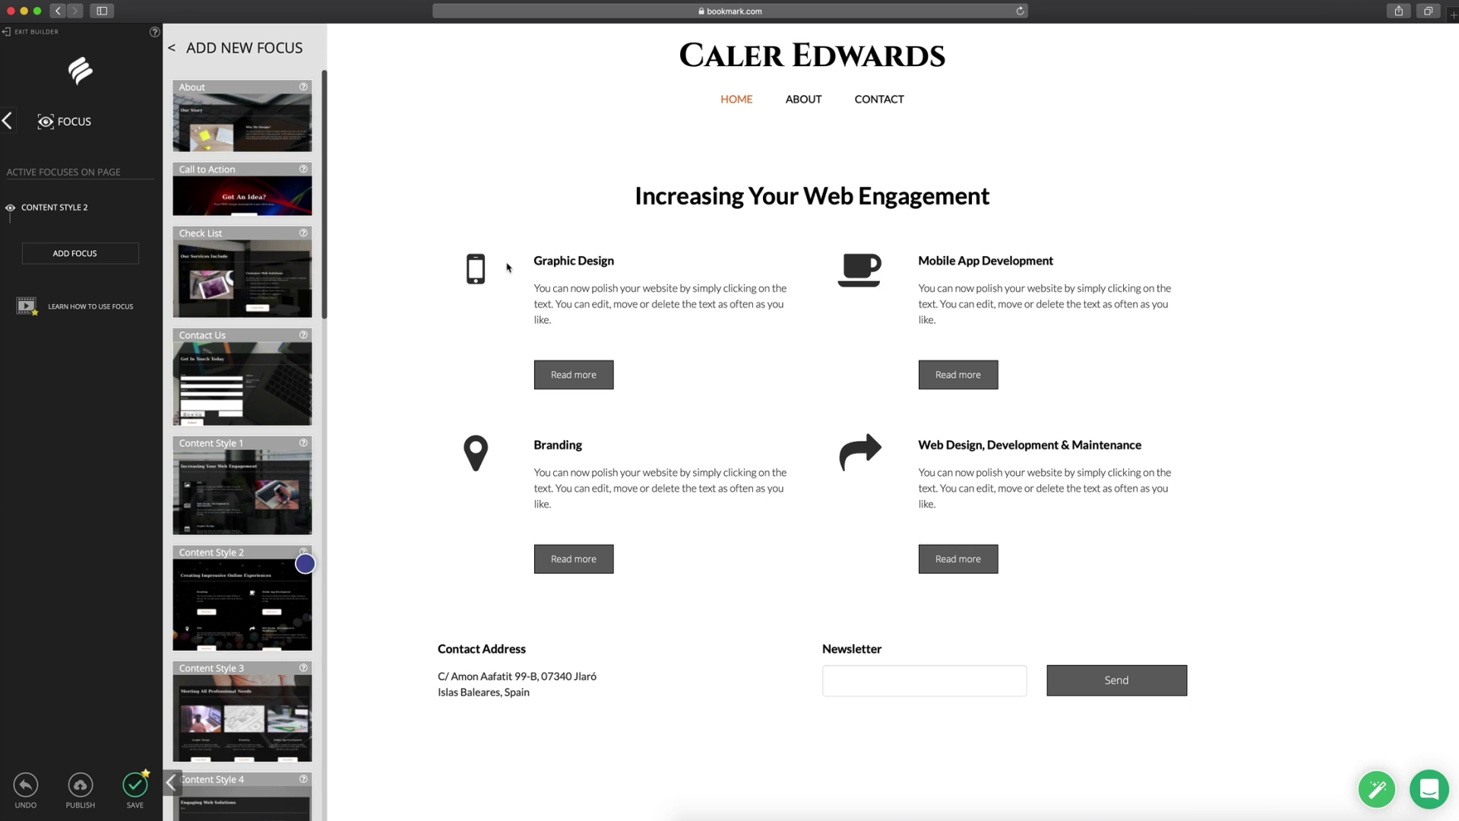
pyautogui.click(204, 172)
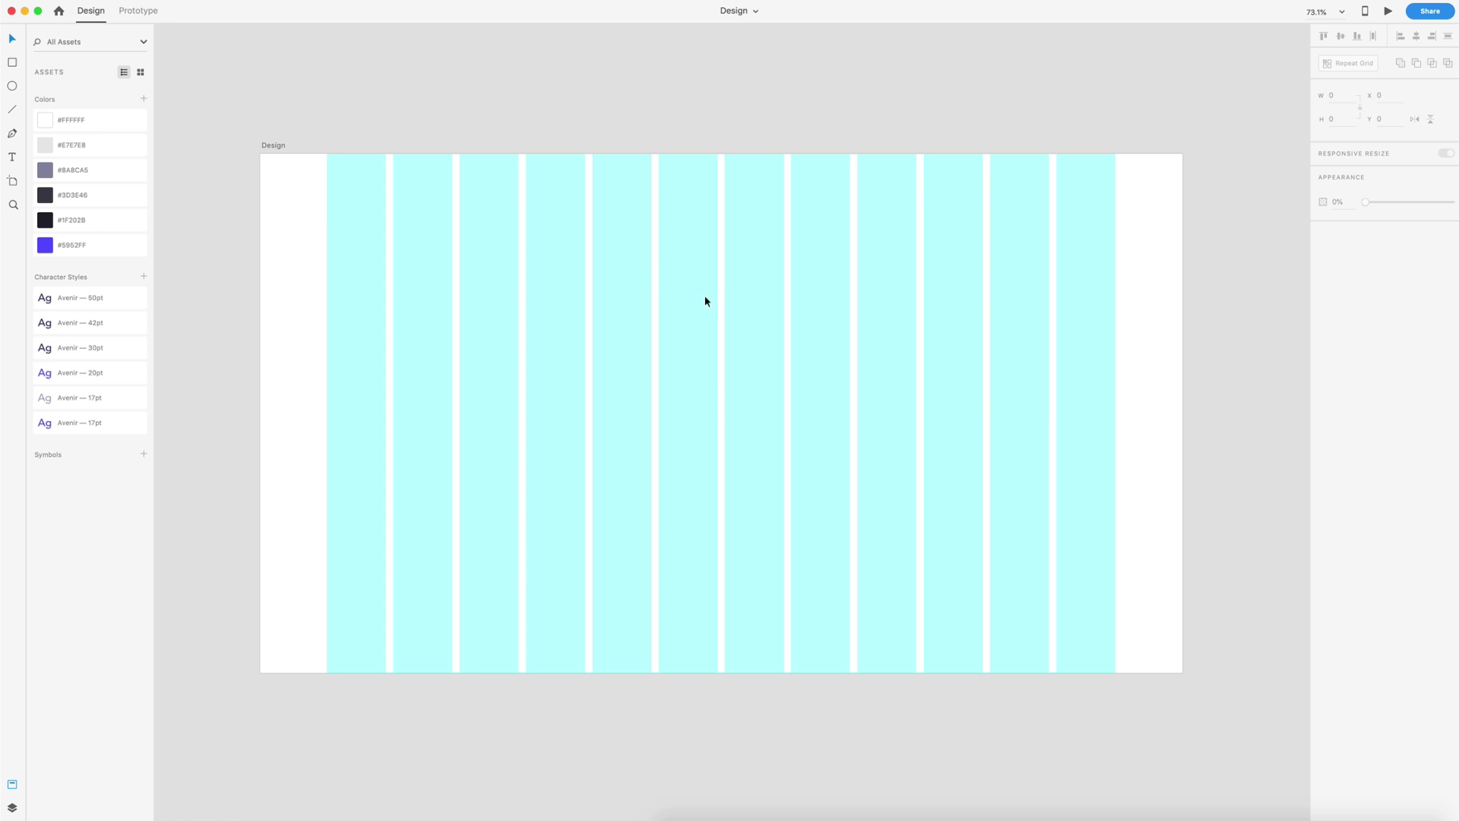
pyautogui.scroll(-1, 816, 275)
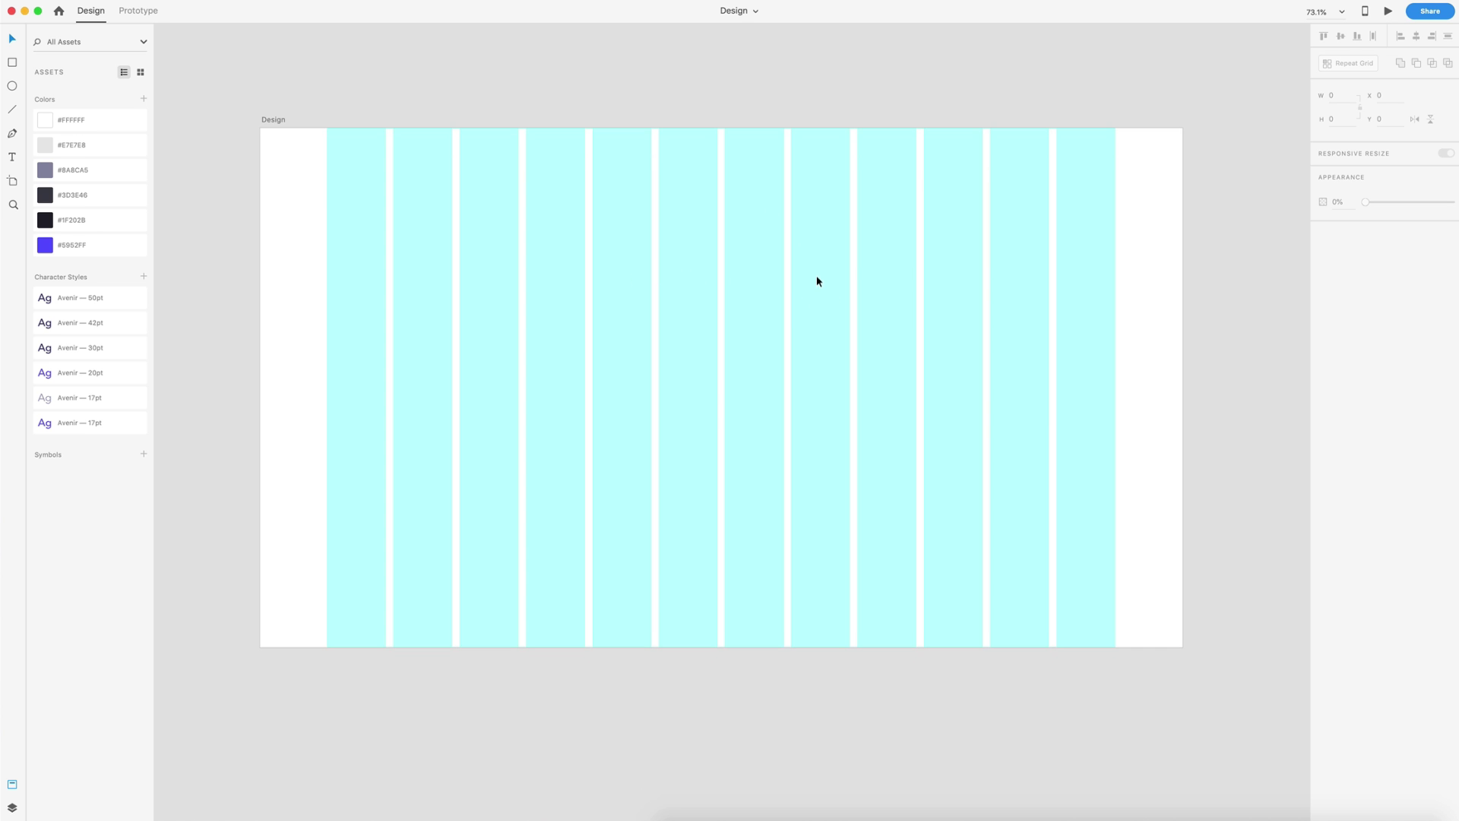
pyautogui.scroll(1, 816, 275)
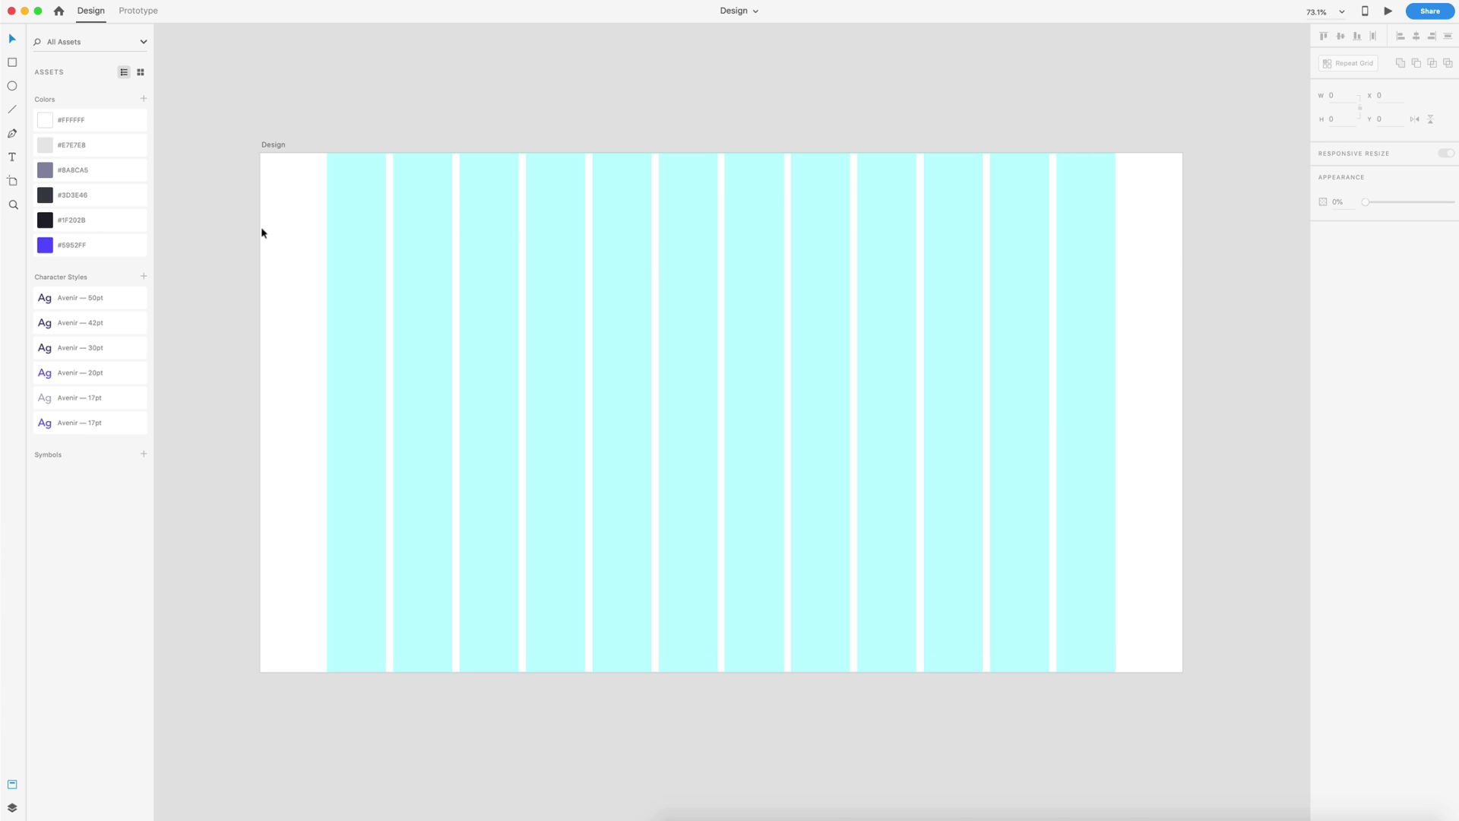
# Add the designer's name as a text layer near the artboard's top-left
pyautogui.press('t')
pyautogui.click(430, 184)
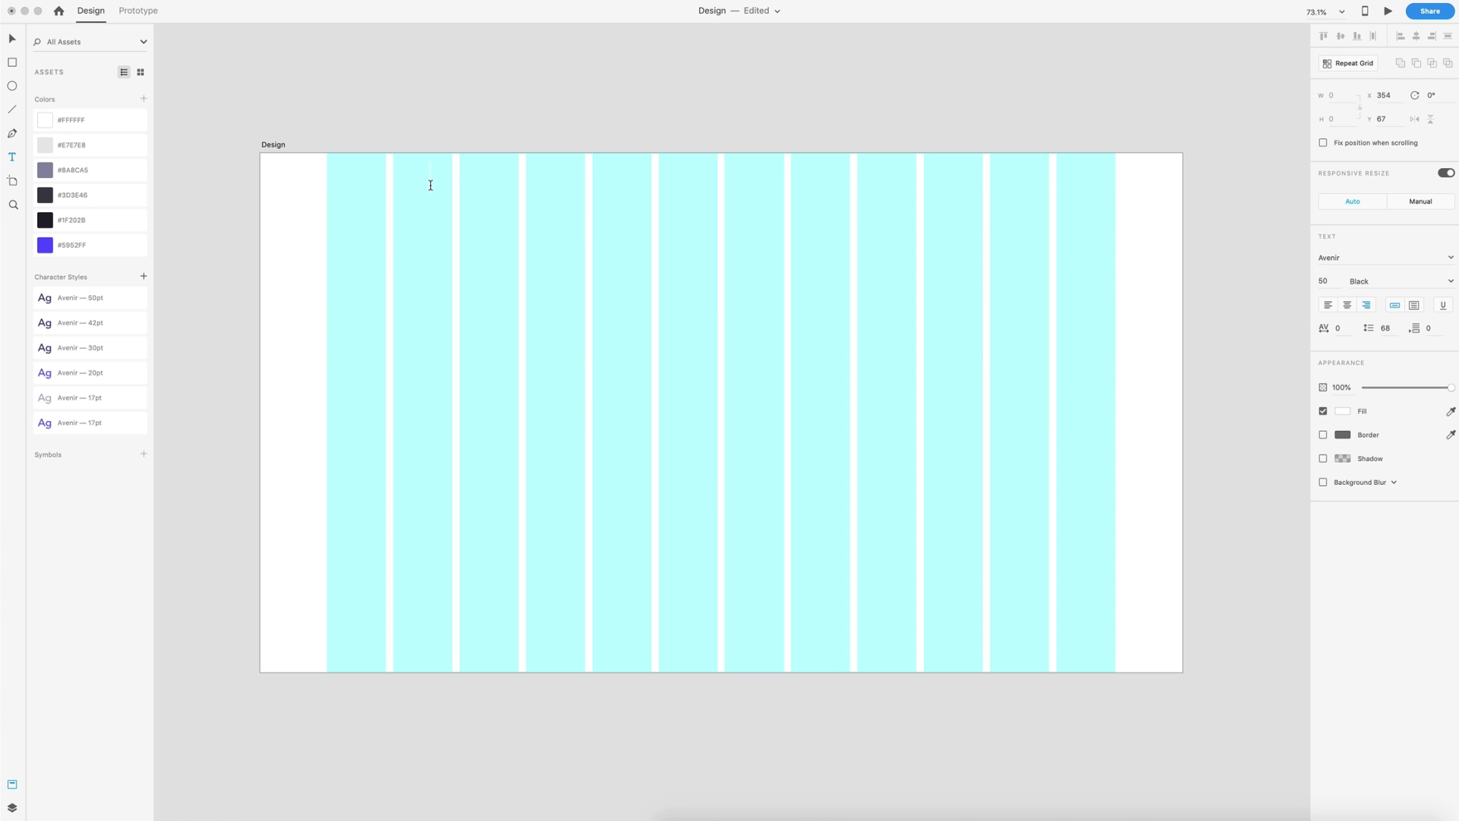
pyautogui.write('ALERTED')
pyautogui.write('WARDS')
pyautogui.click(12, 38)
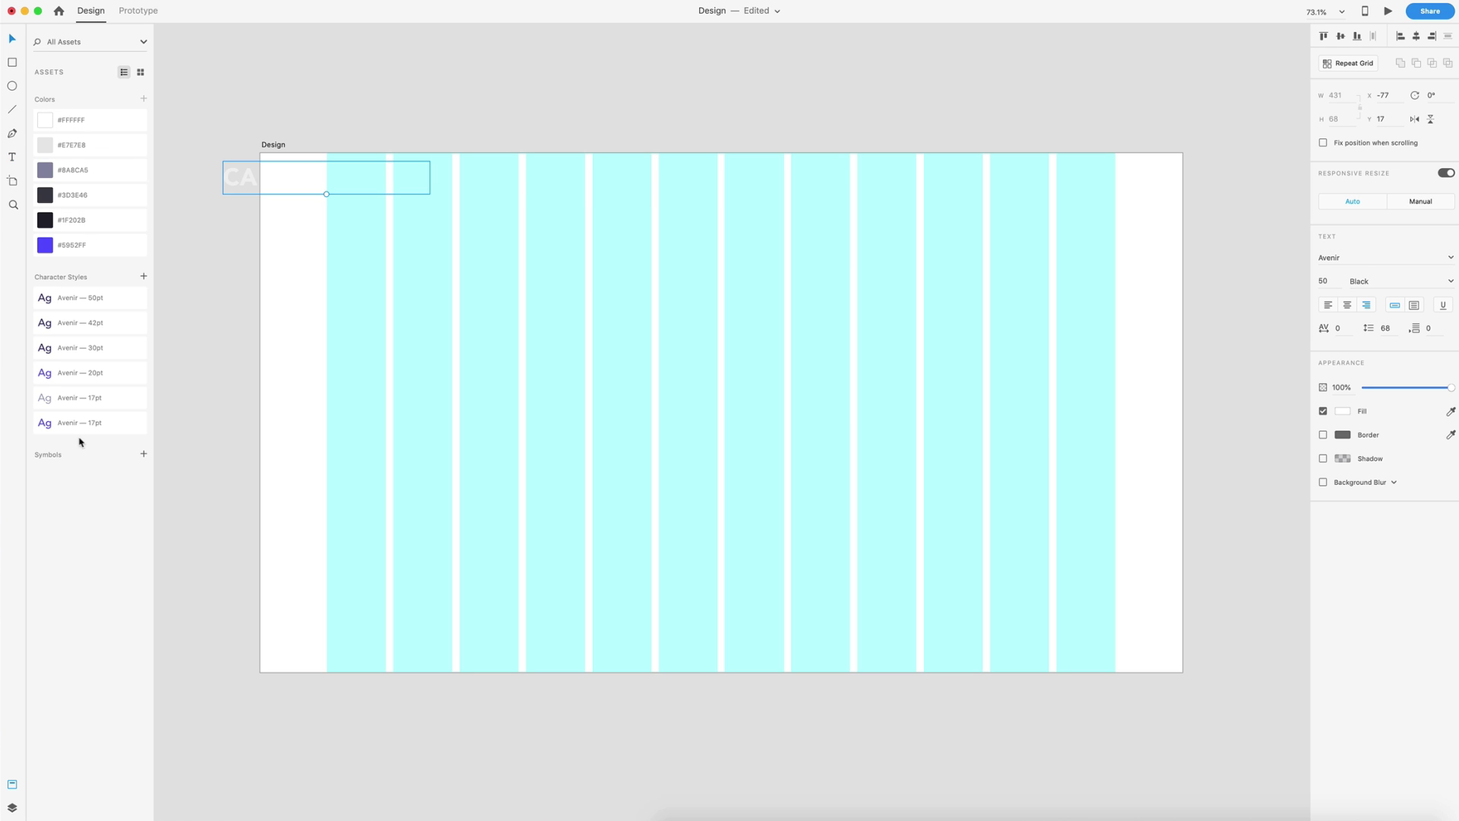
# Style the name with the Avenir 17pt character style, #1F202B colour and Medium weight
pyautogui.click(80, 398)
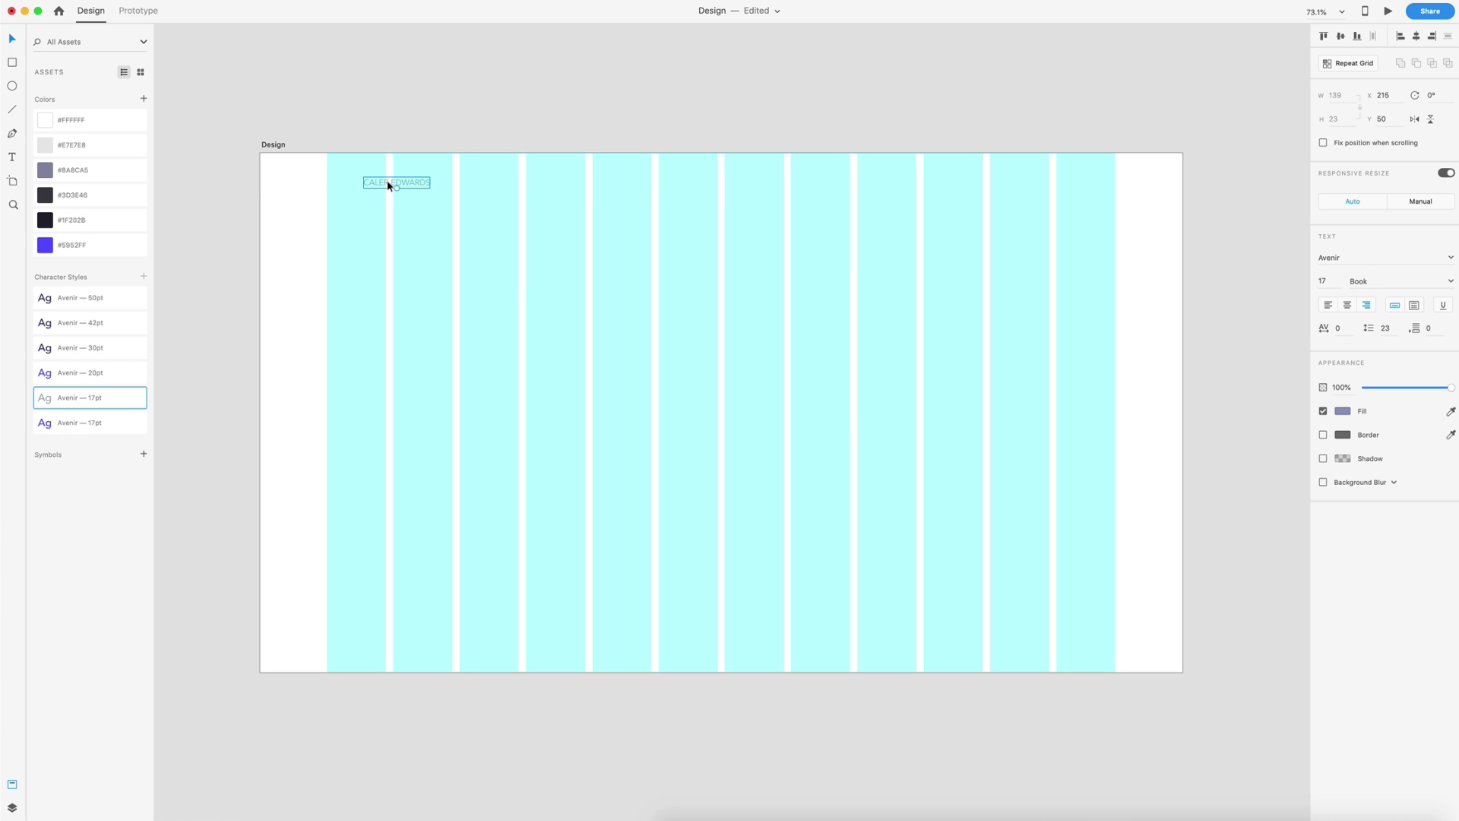
pyautogui.click(47, 223)
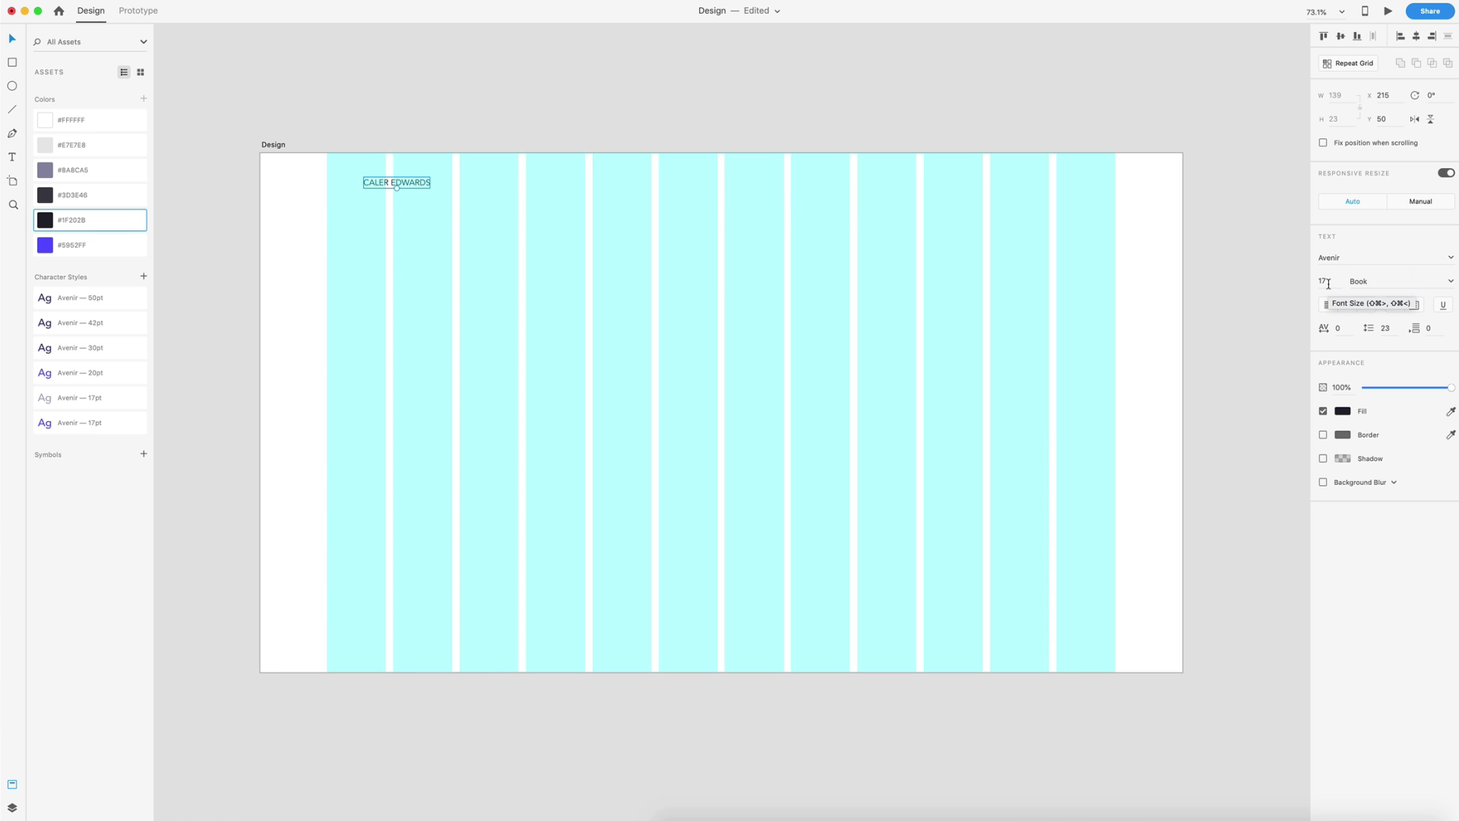
pyautogui.click(1452, 282)
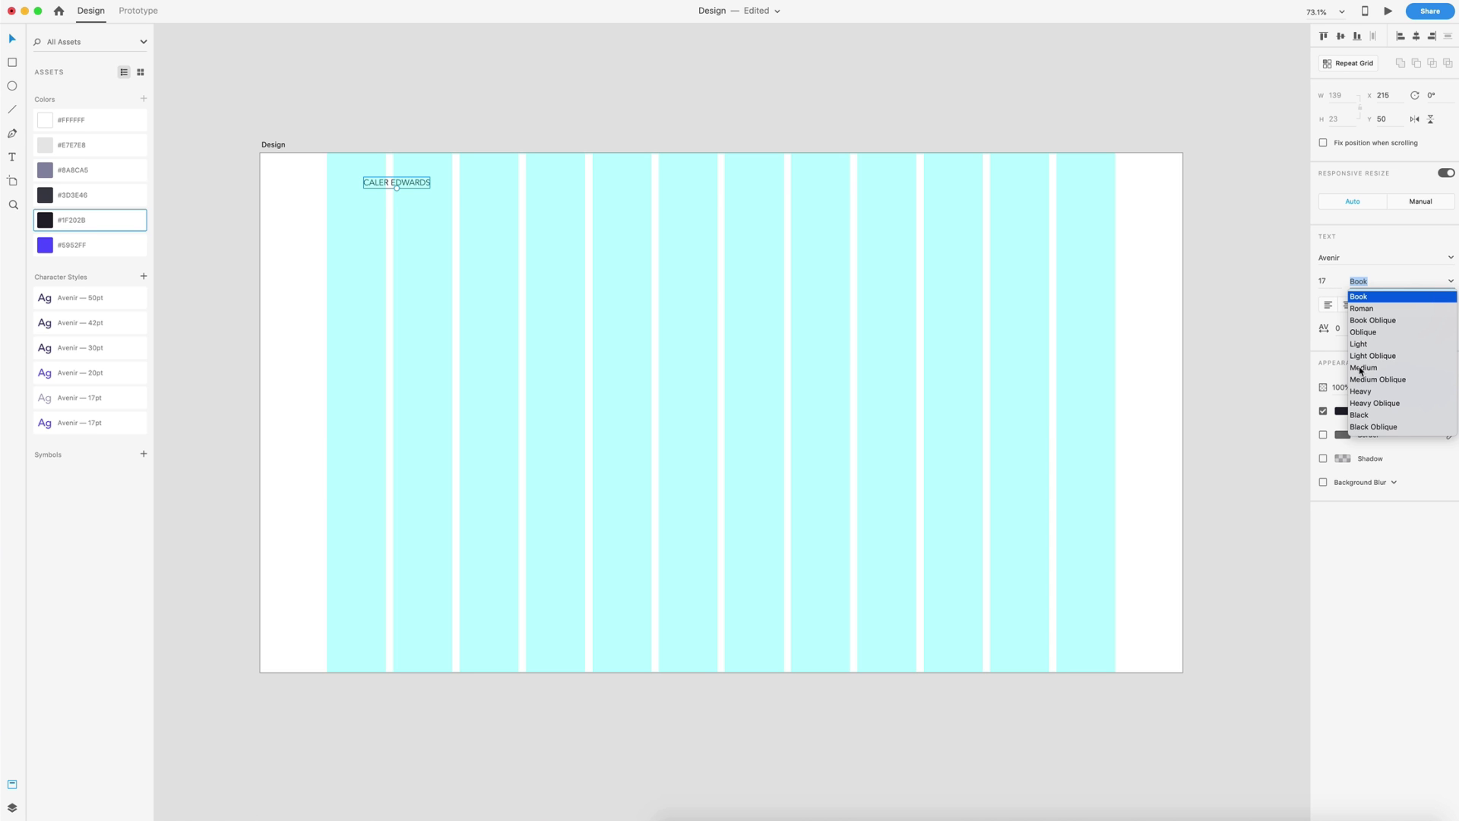
pyautogui.click(1364, 369)
# Move the name text to x 325, y 42
pyautogui.click(599, 198)
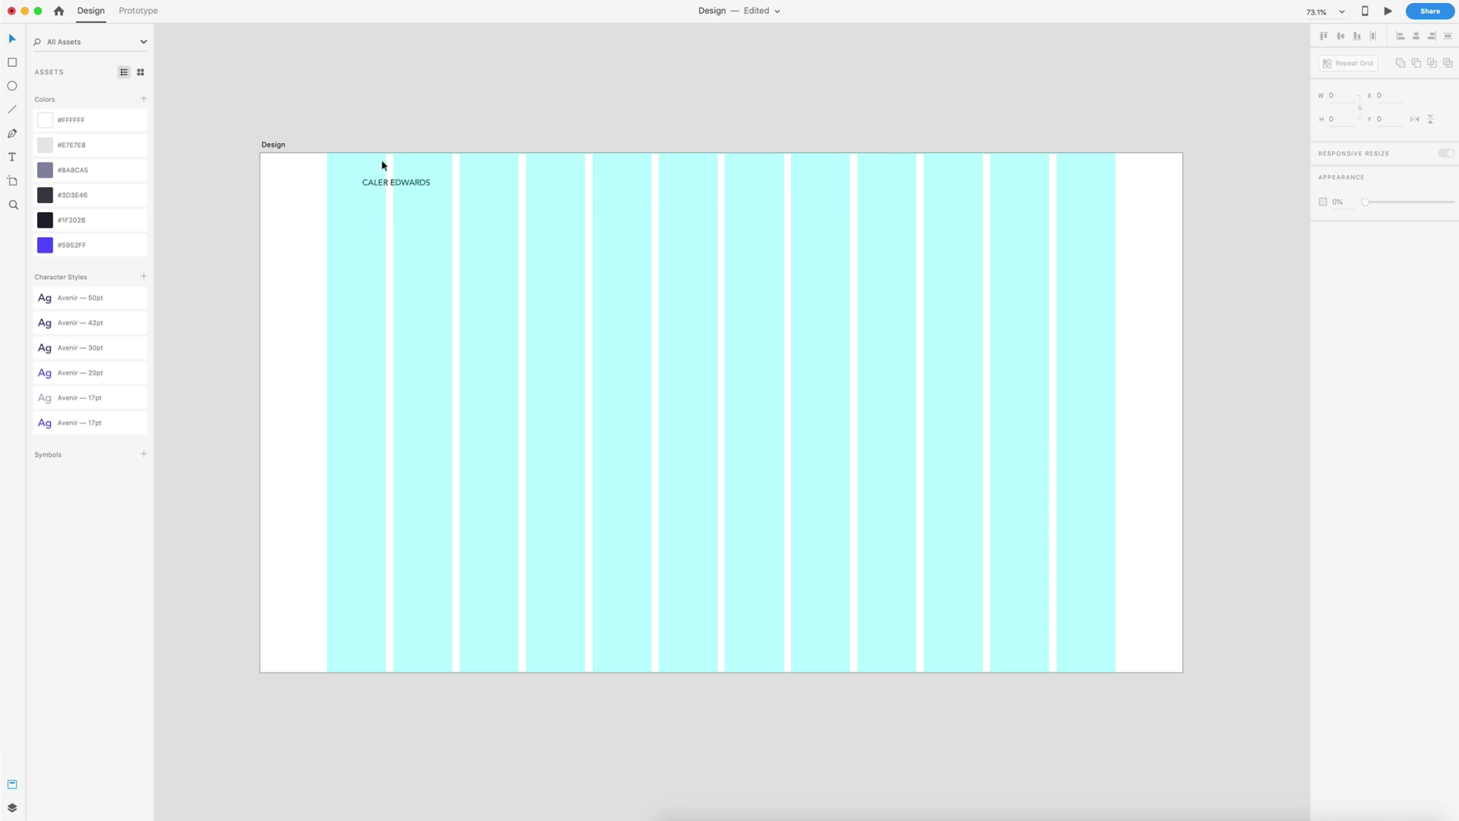
pyautogui.scroll(6, 381, 162)
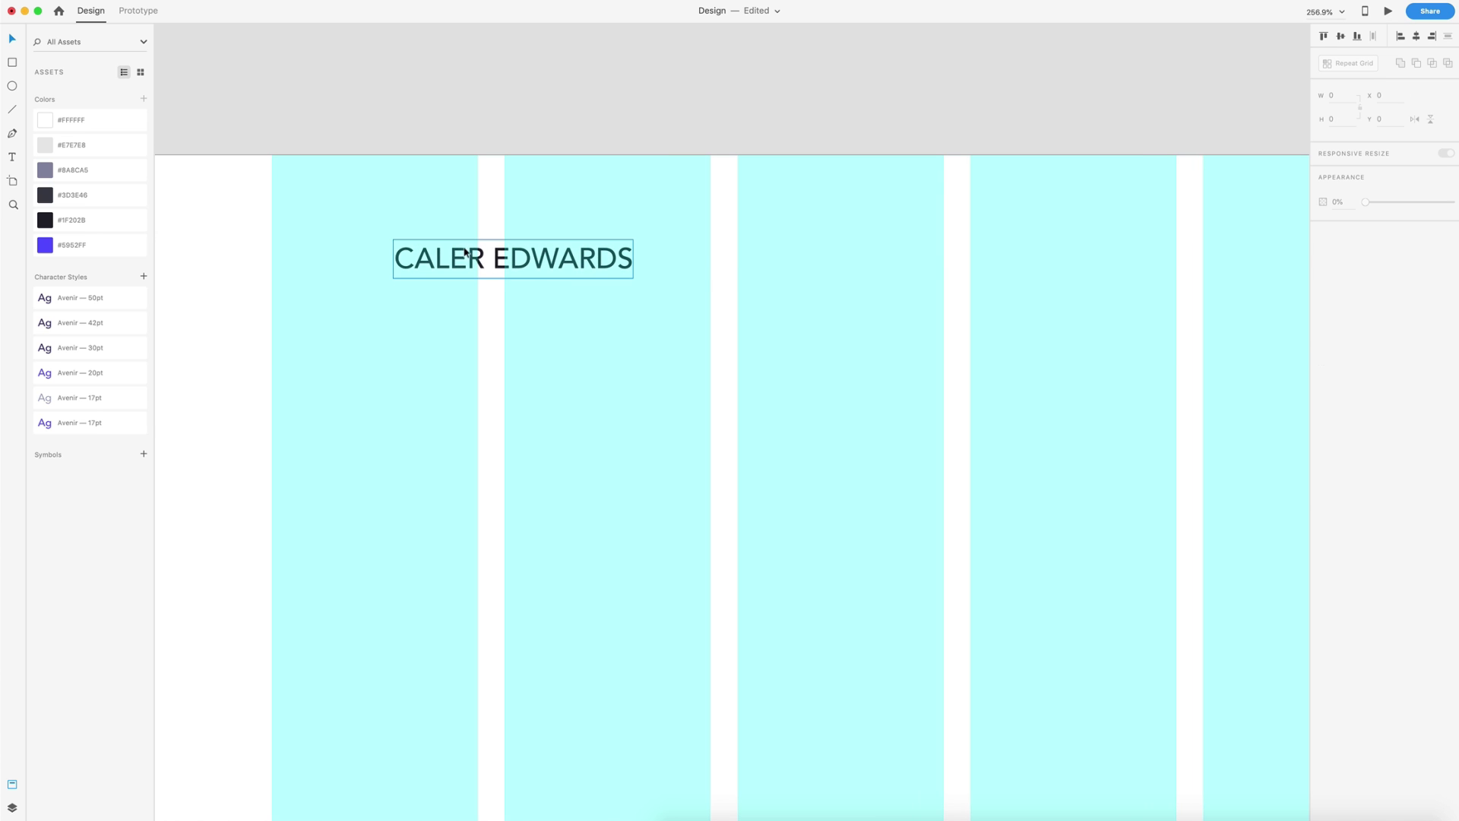
pyautogui.moveTo(485, 260); pyautogui.dragTo(677, 246)
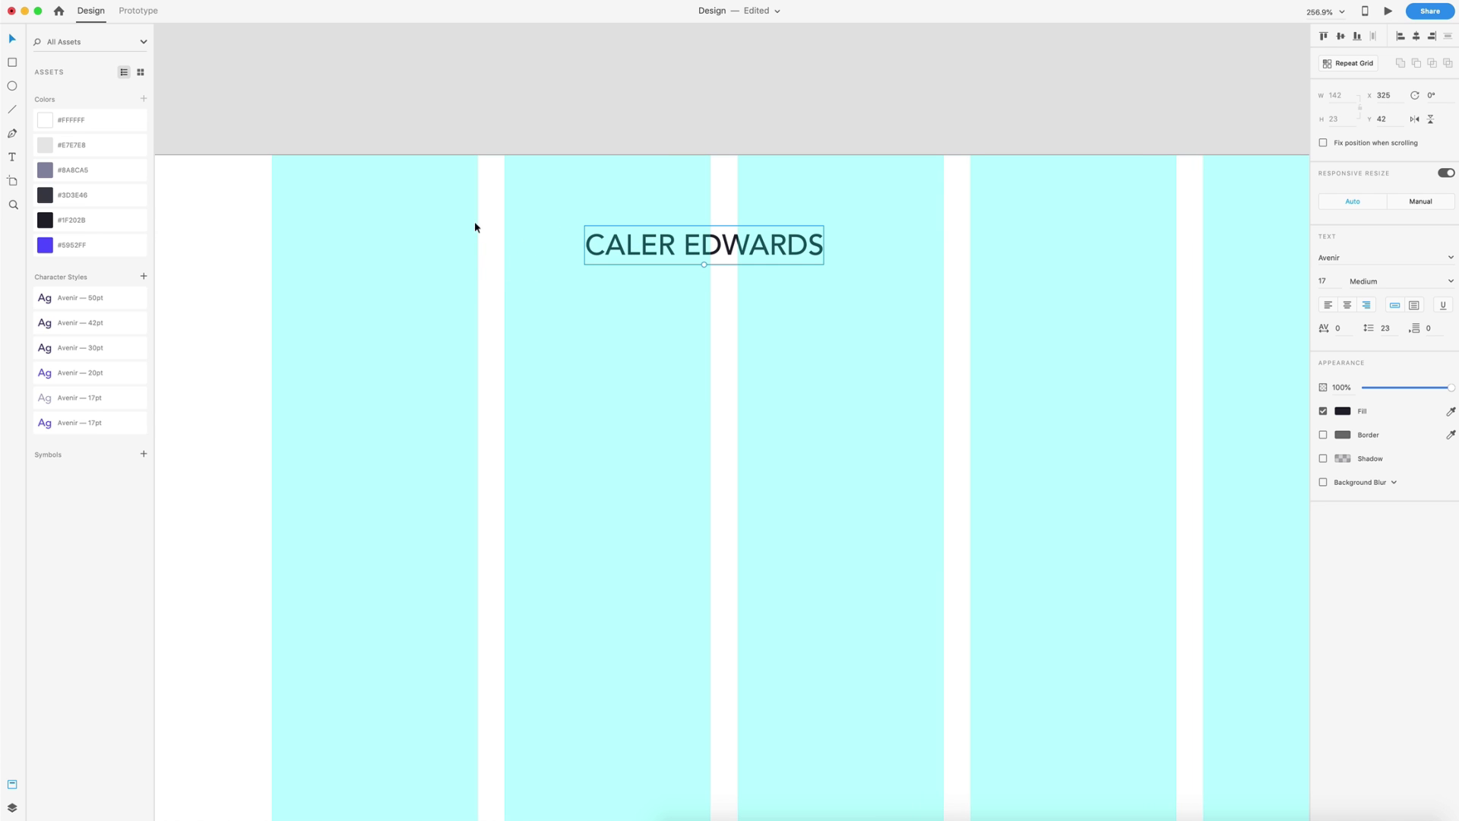
pyautogui.scroll(10, 538, 237)
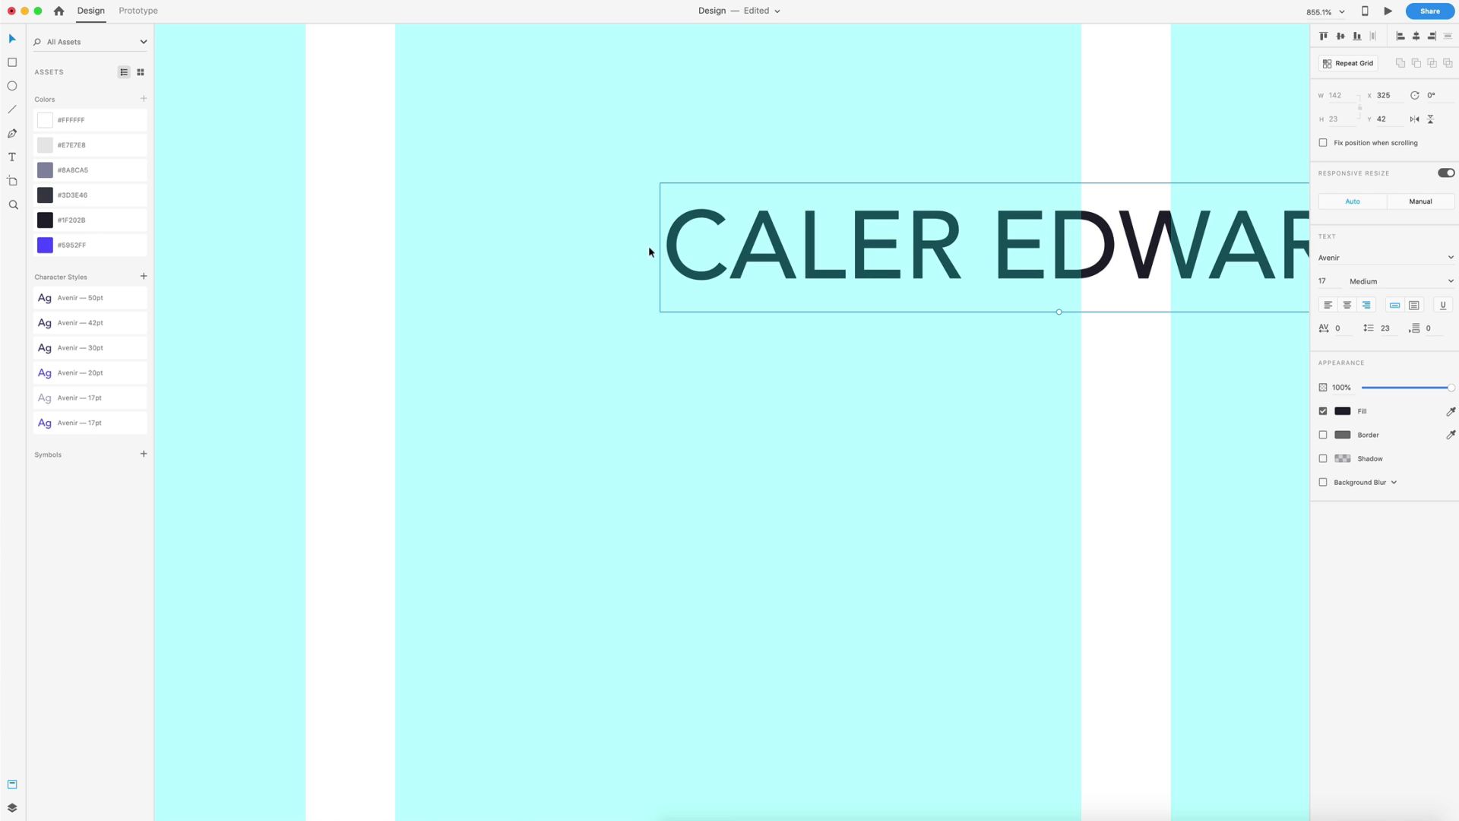
# Draw a small rectangle just left of the name and nudge the text closer to it
pyautogui.click(13, 62)
pyautogui.moveTo(654, 214); pyautogui.dragTo(716, 308)
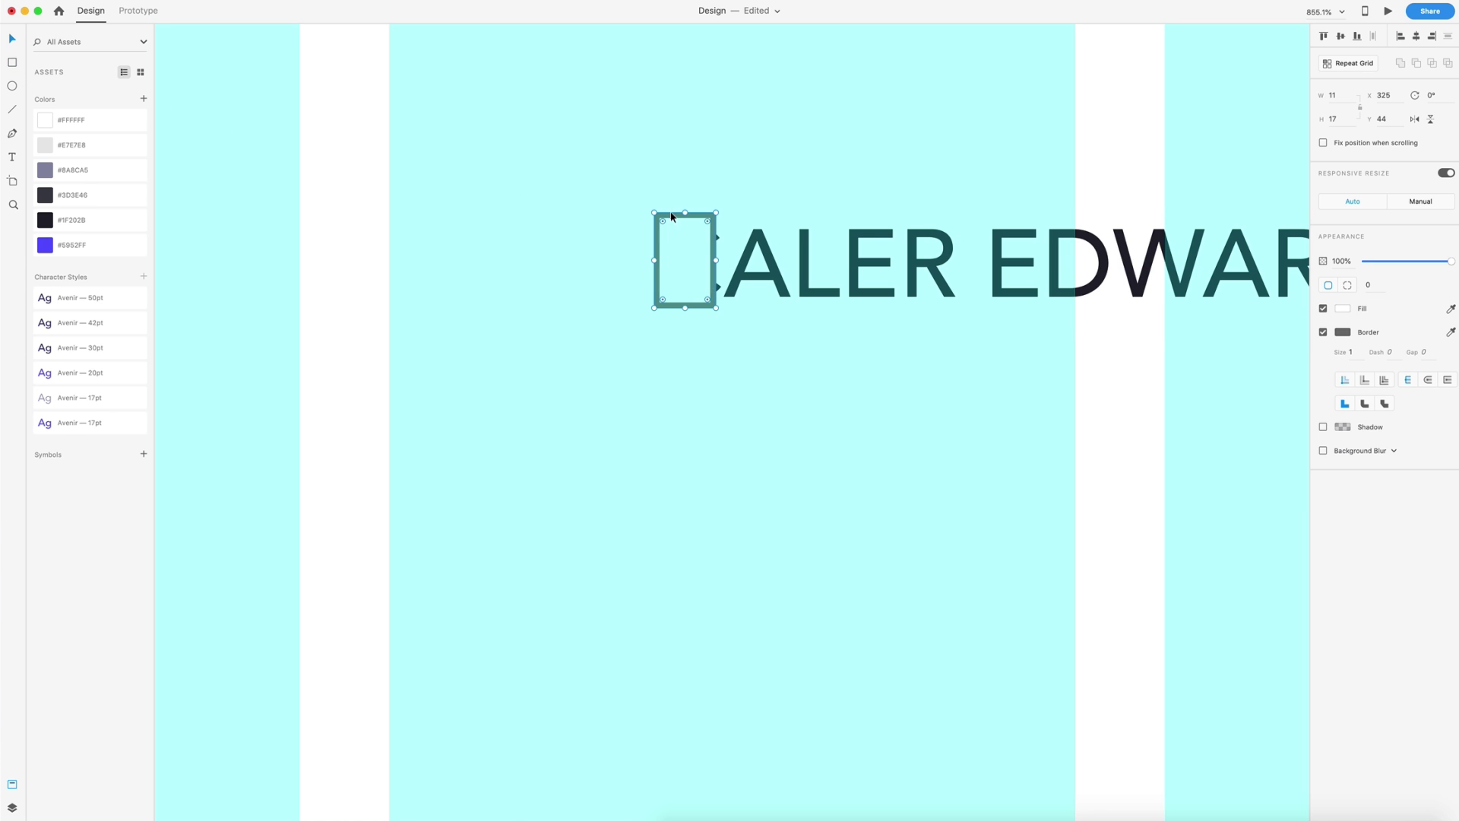
pyautogui.moveTo(684, 219); pyautogui.dragTo(606, 275)
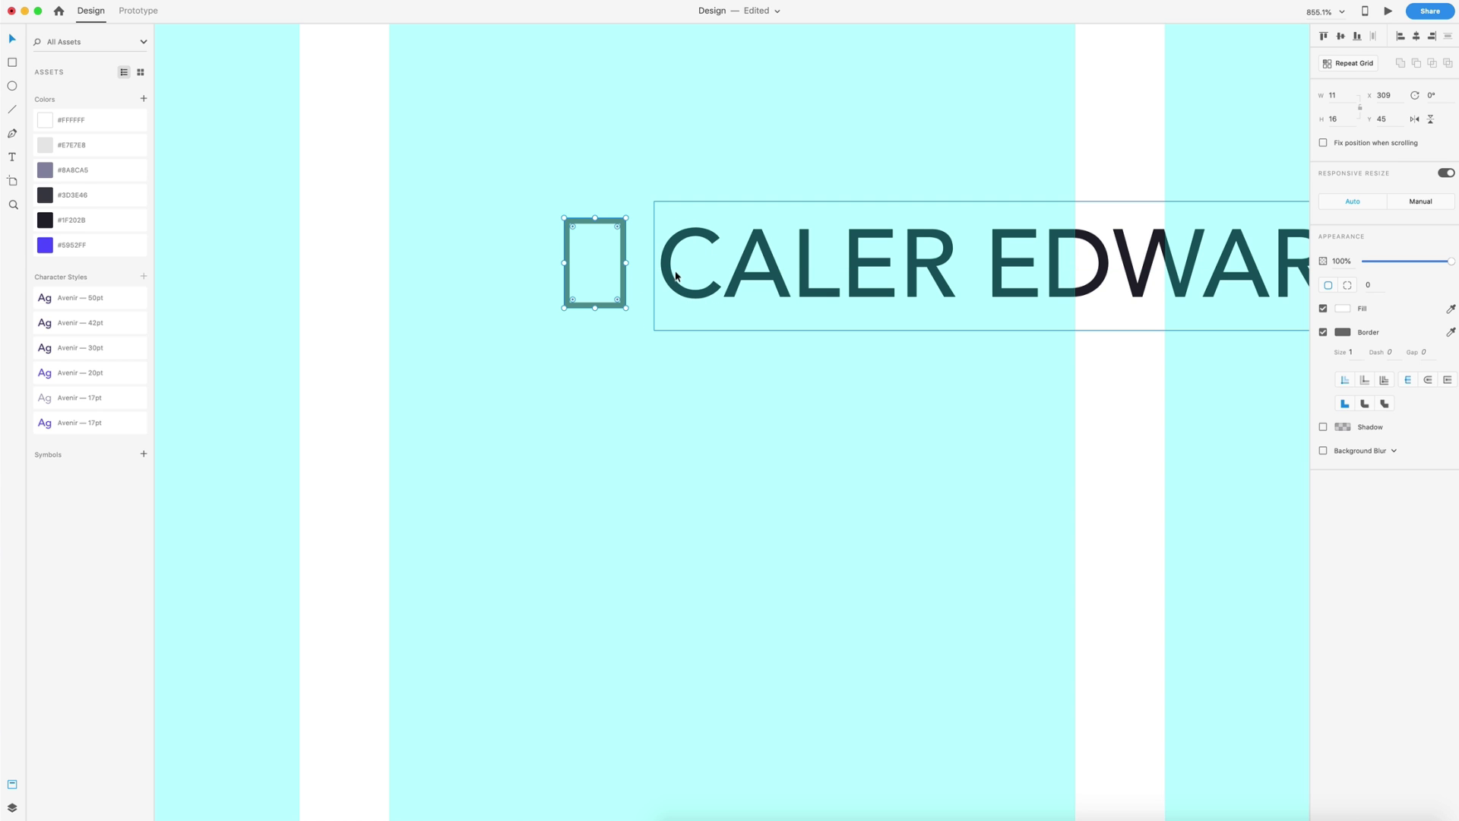
pyautogui.press('Tab')
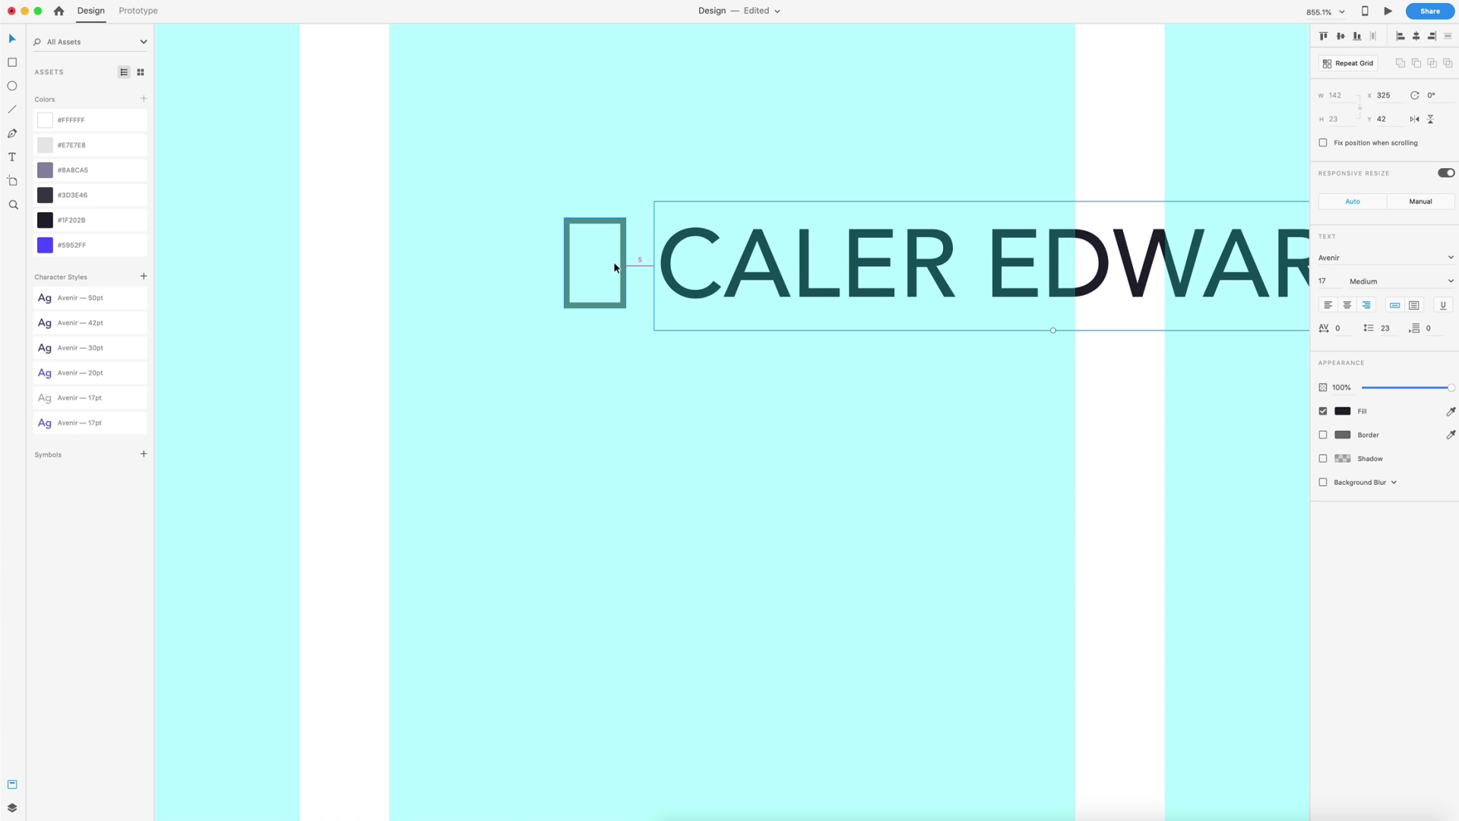
pyautogui.press('Left')
pyautogui.press('Left')
# Make the rectangle a borderless #5952FF fill sized 7 × 14
pyautogui.click(606, 298)
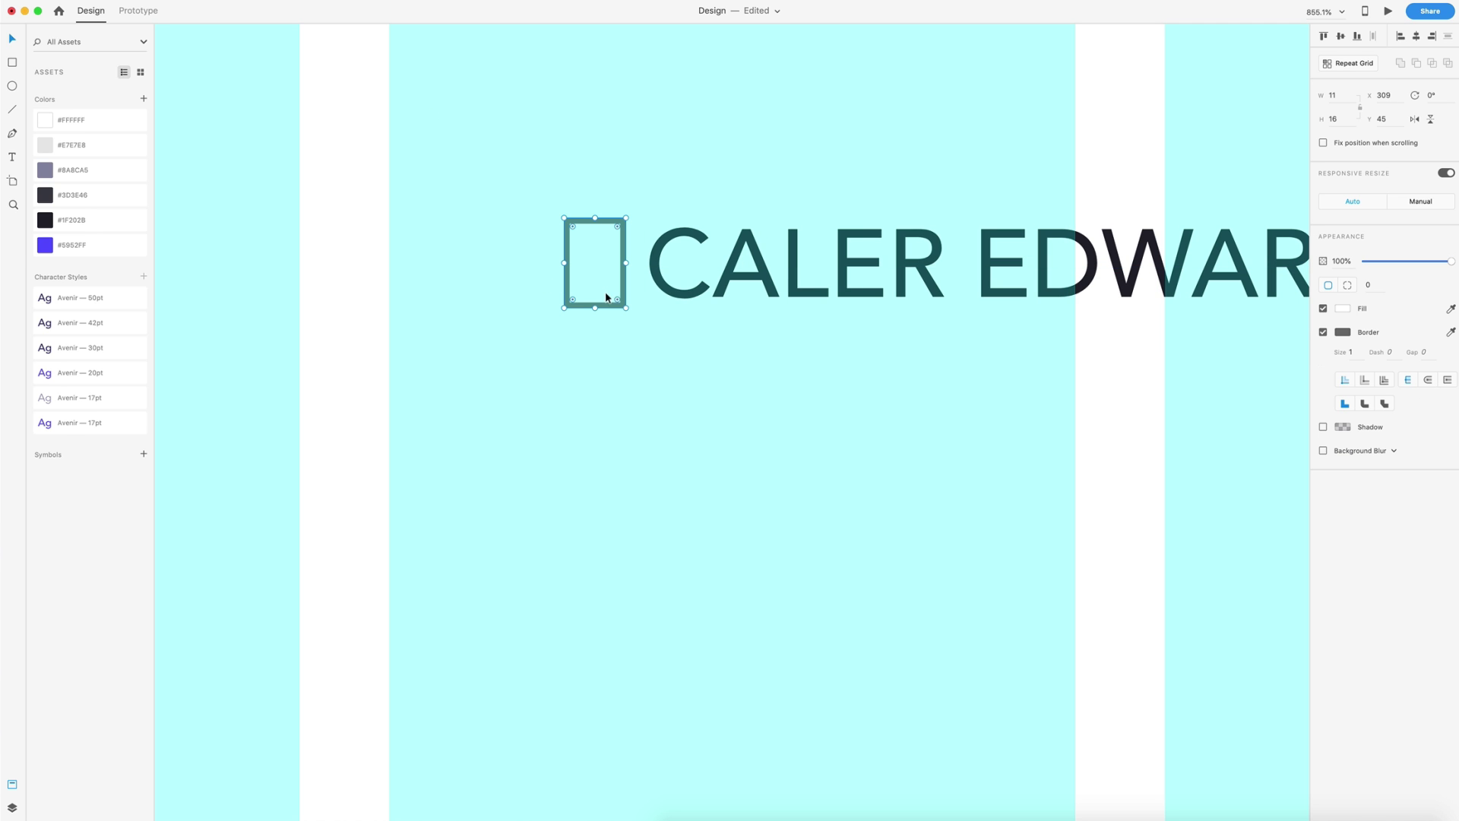
pyautogui.click(47, 249)
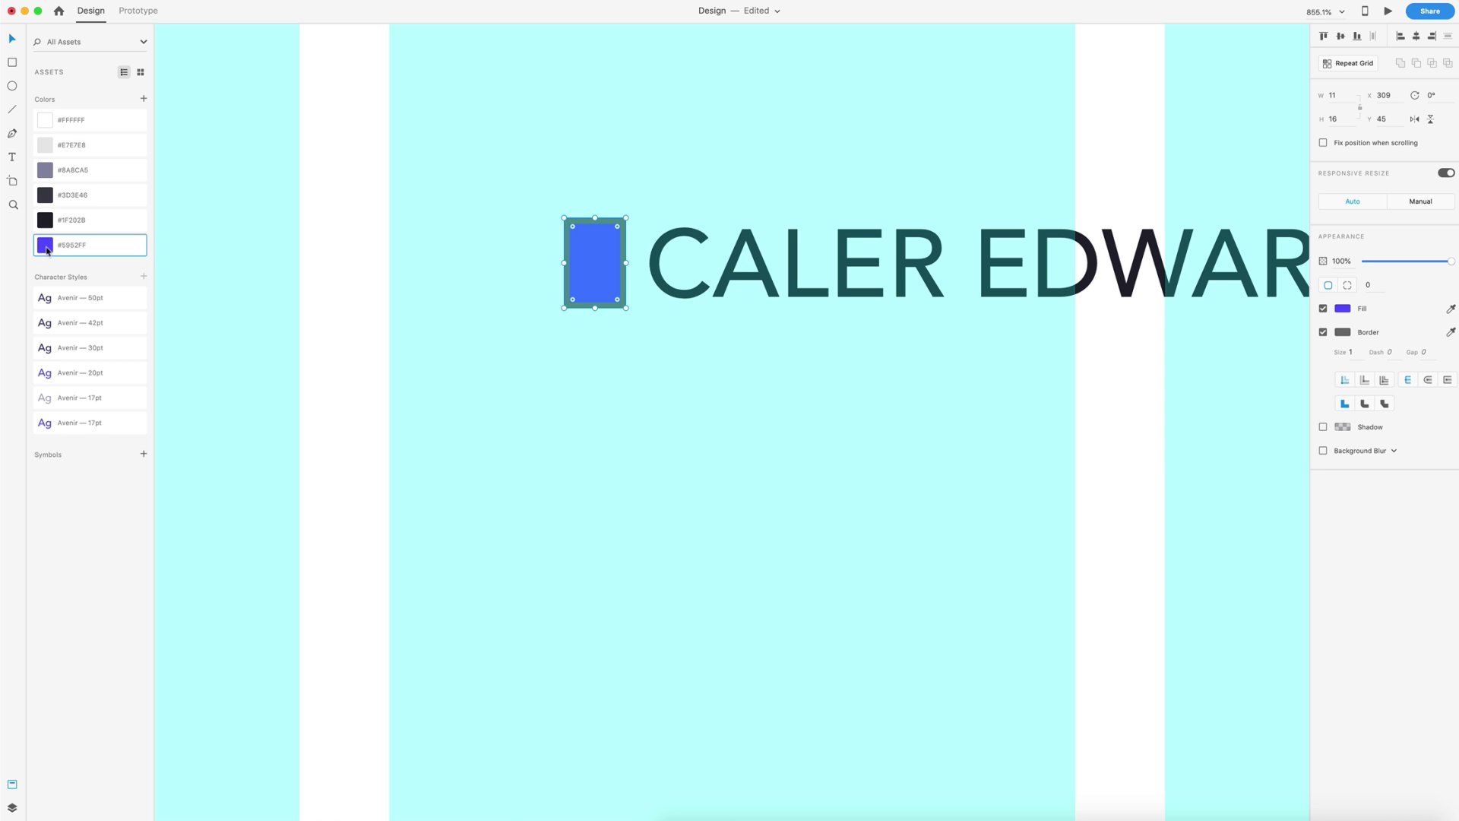
pyautogui.click(1323, 332)
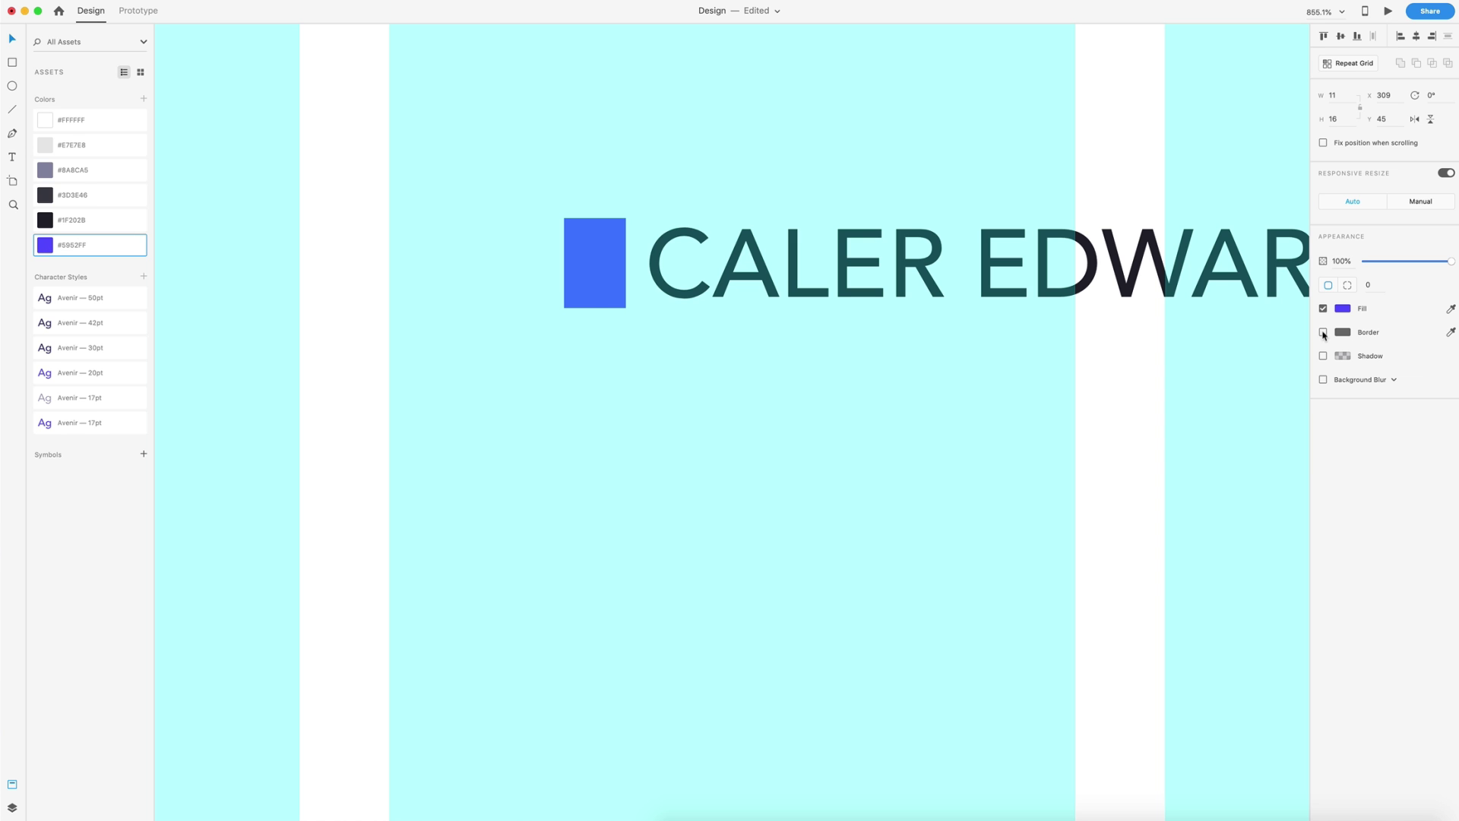
pyautogui.click(1346, 97)
pyautogui.press('BackSpace')
pyautogui.write('7')
pyautogui.press('Return')
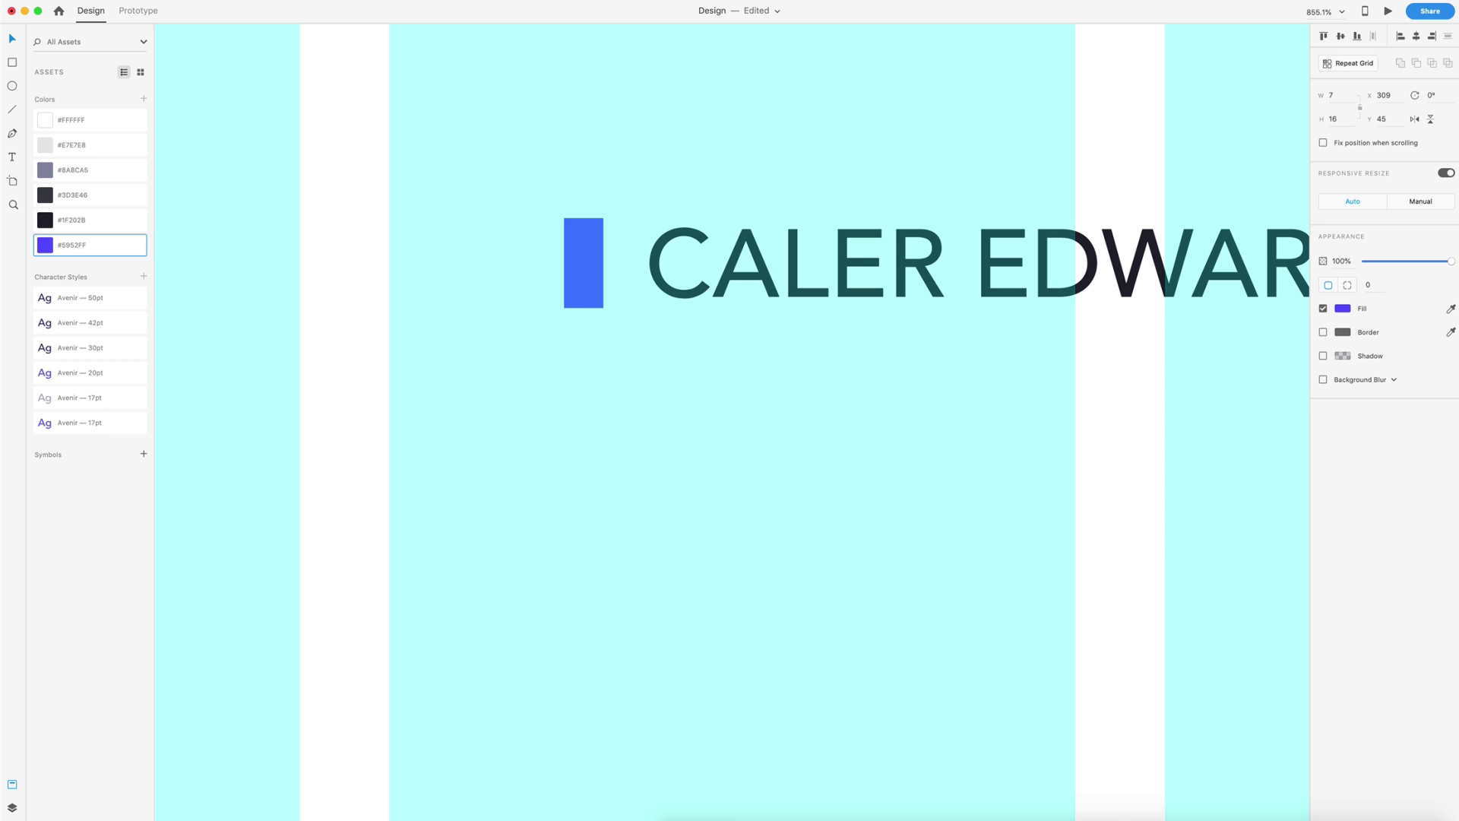
pyautogui.click(1336, 119)
pyautogui.write('14')
pyautogui.press('Return')
# Centre the blue bar vertically on the name and select both together
pyautogui.click(584, 257)
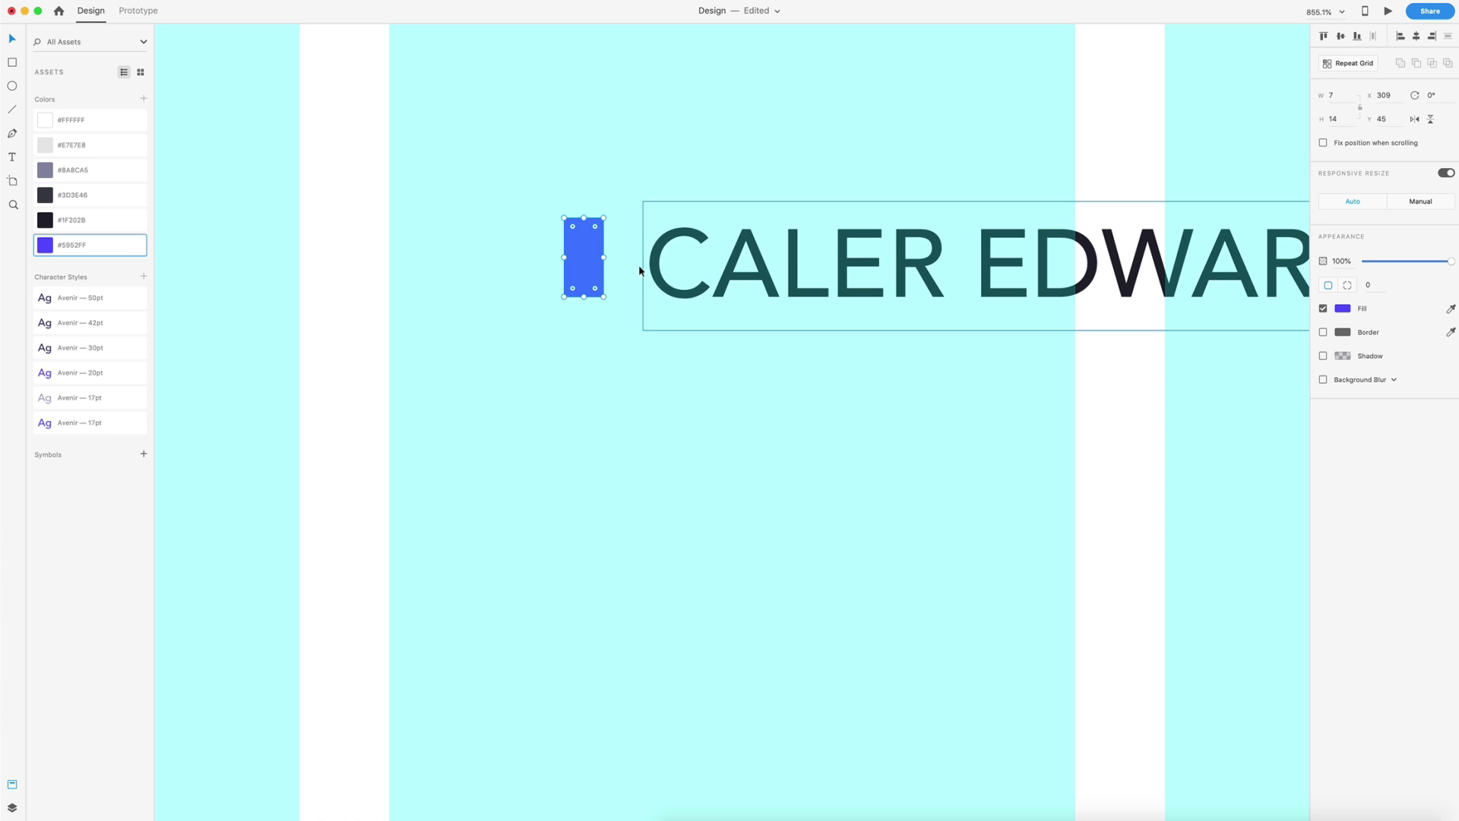
pyautogui.moveTo(589, 255); pyautogui.dragTo(606, 267)
pyautogui.moveTo(854, 389); pyautogui.dragTo(530, 201)
# Group the blue bar and name into a logo positioned at X 278, Y 50
pyautogui.press('super+g')
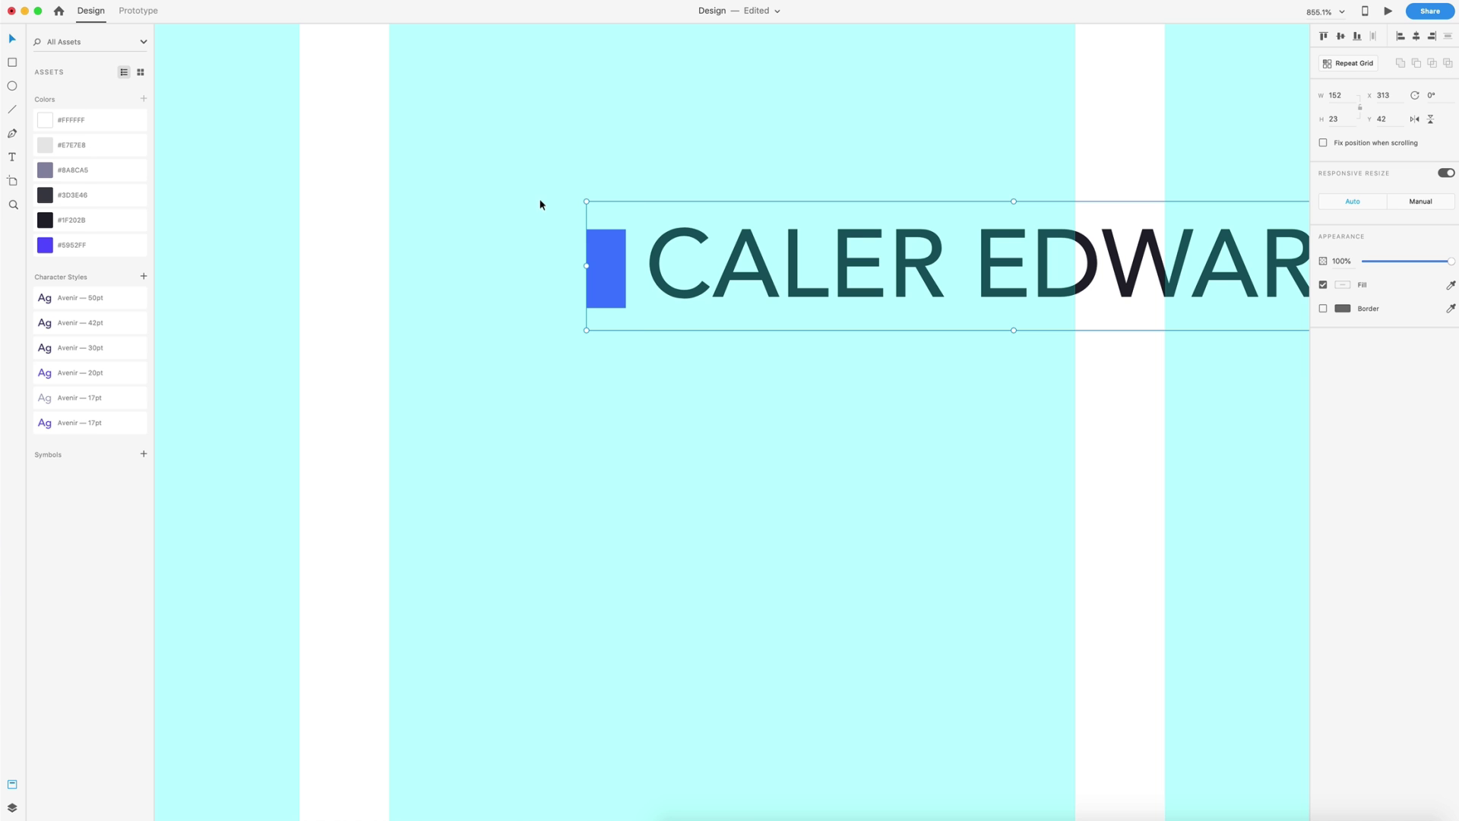
pyautogui.scroll(-5, 530, 200)
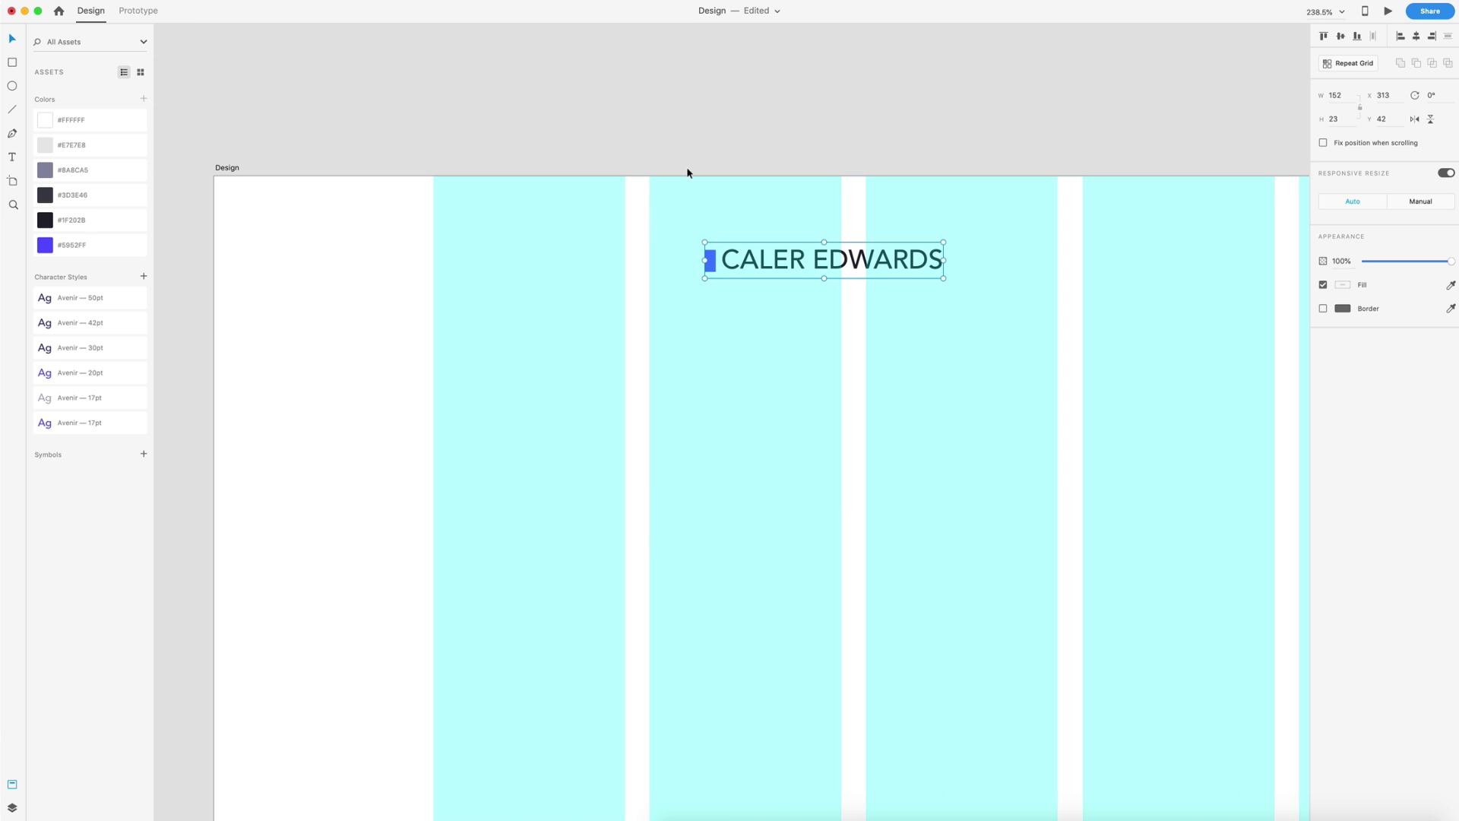
pyautogui.click(726, 397)
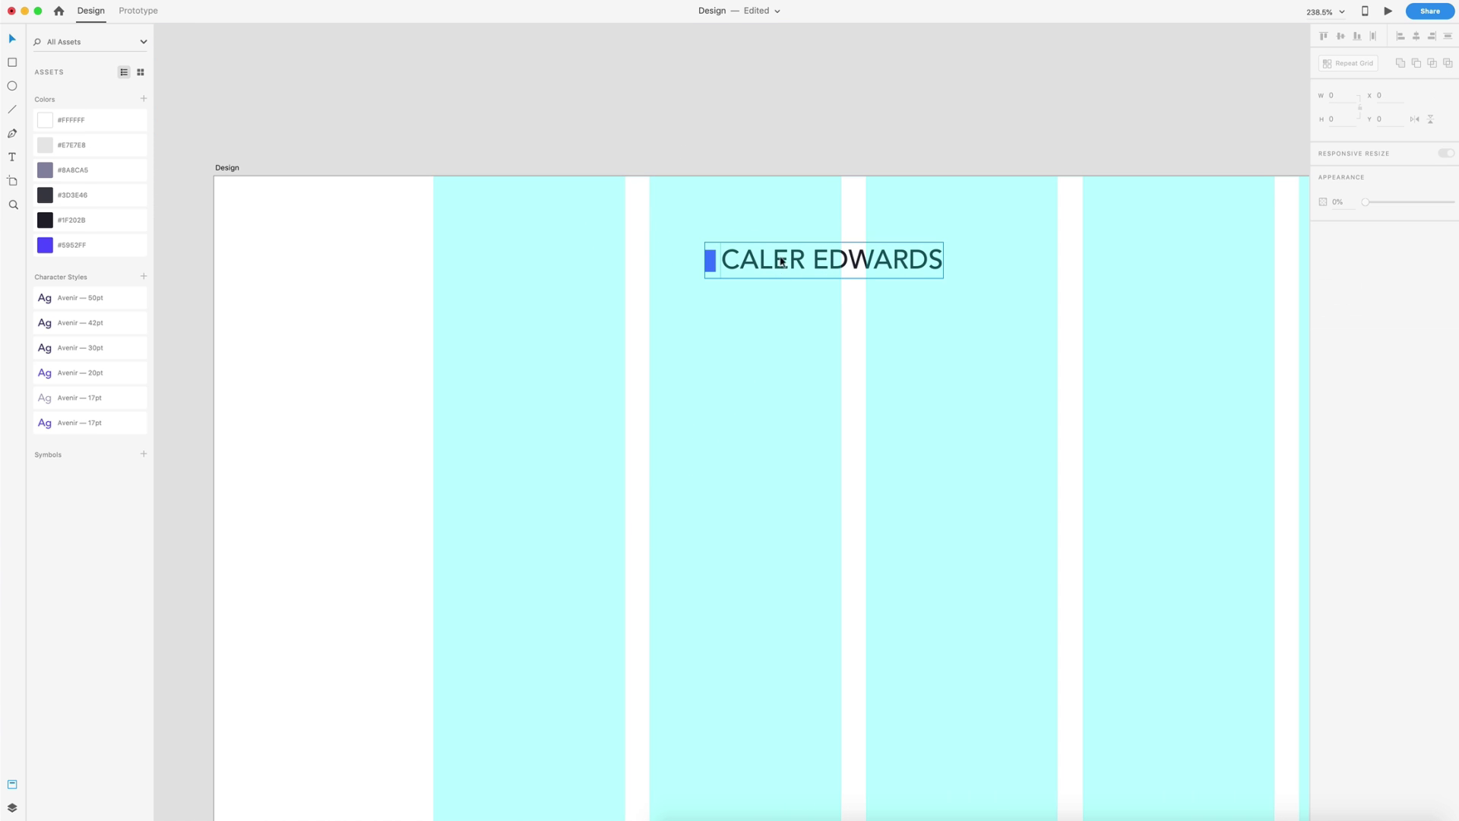
pyautogui.moveTo(780, 260); pyautogui.dragTo(725, 249)
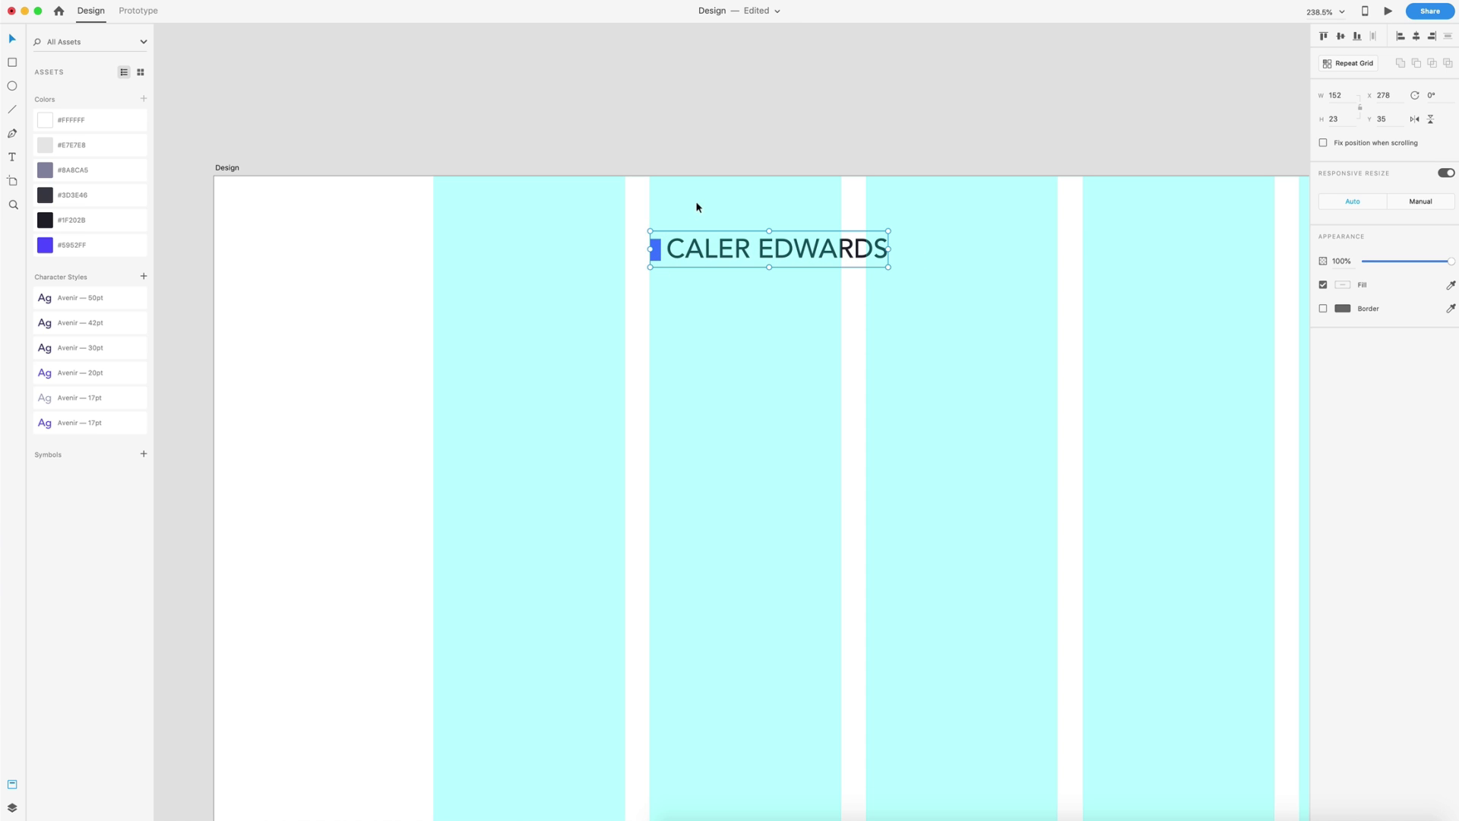
pyautogui.press('alt')
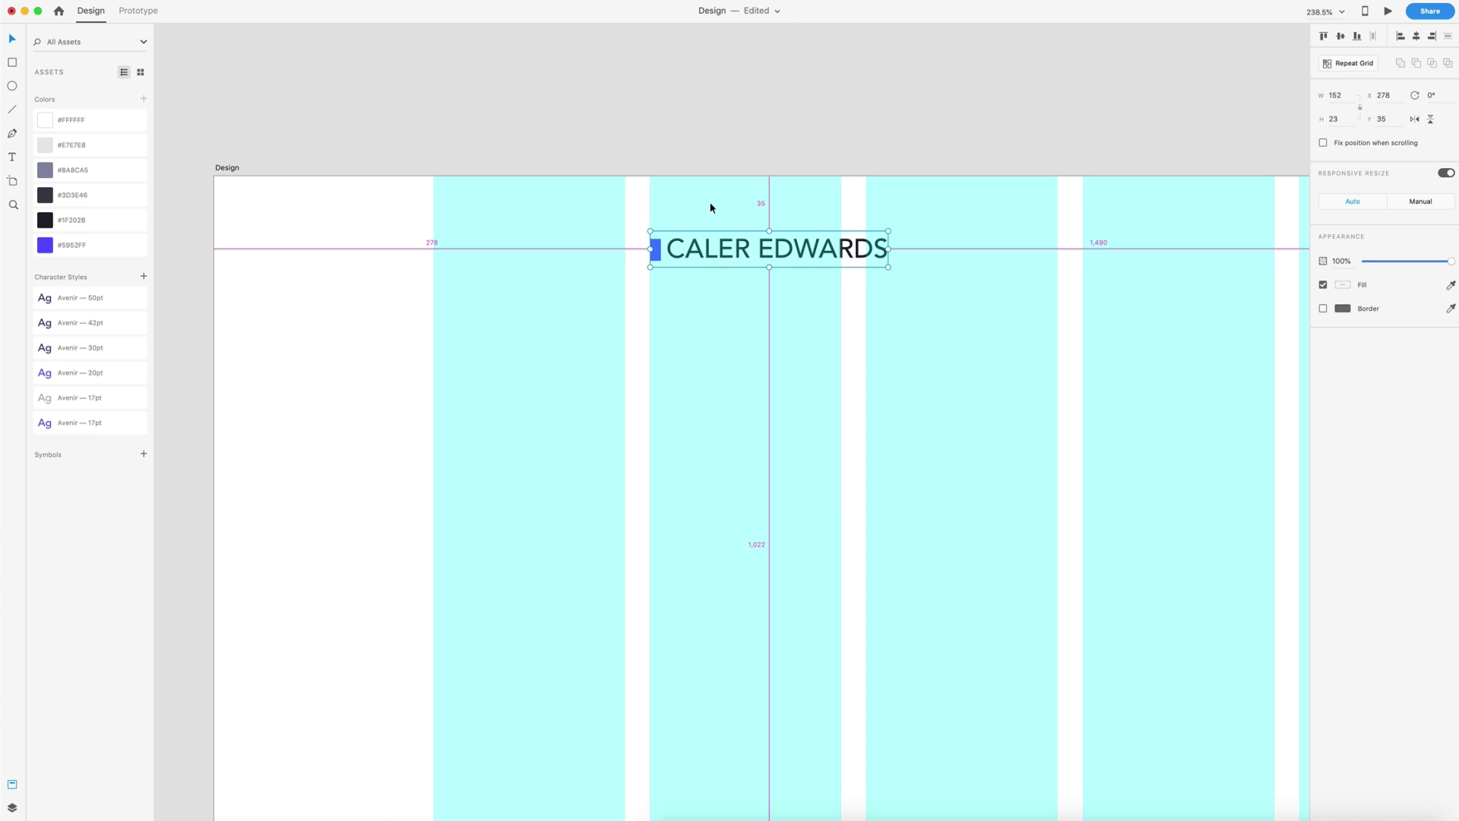
pyautogui.press('Down')
pyautogui.press('Down')
pyautogui.press('Down')
pyautogui.press('Down')
pyautogui.press('Down')
pyautogui.hotkey('shift', 'Down')
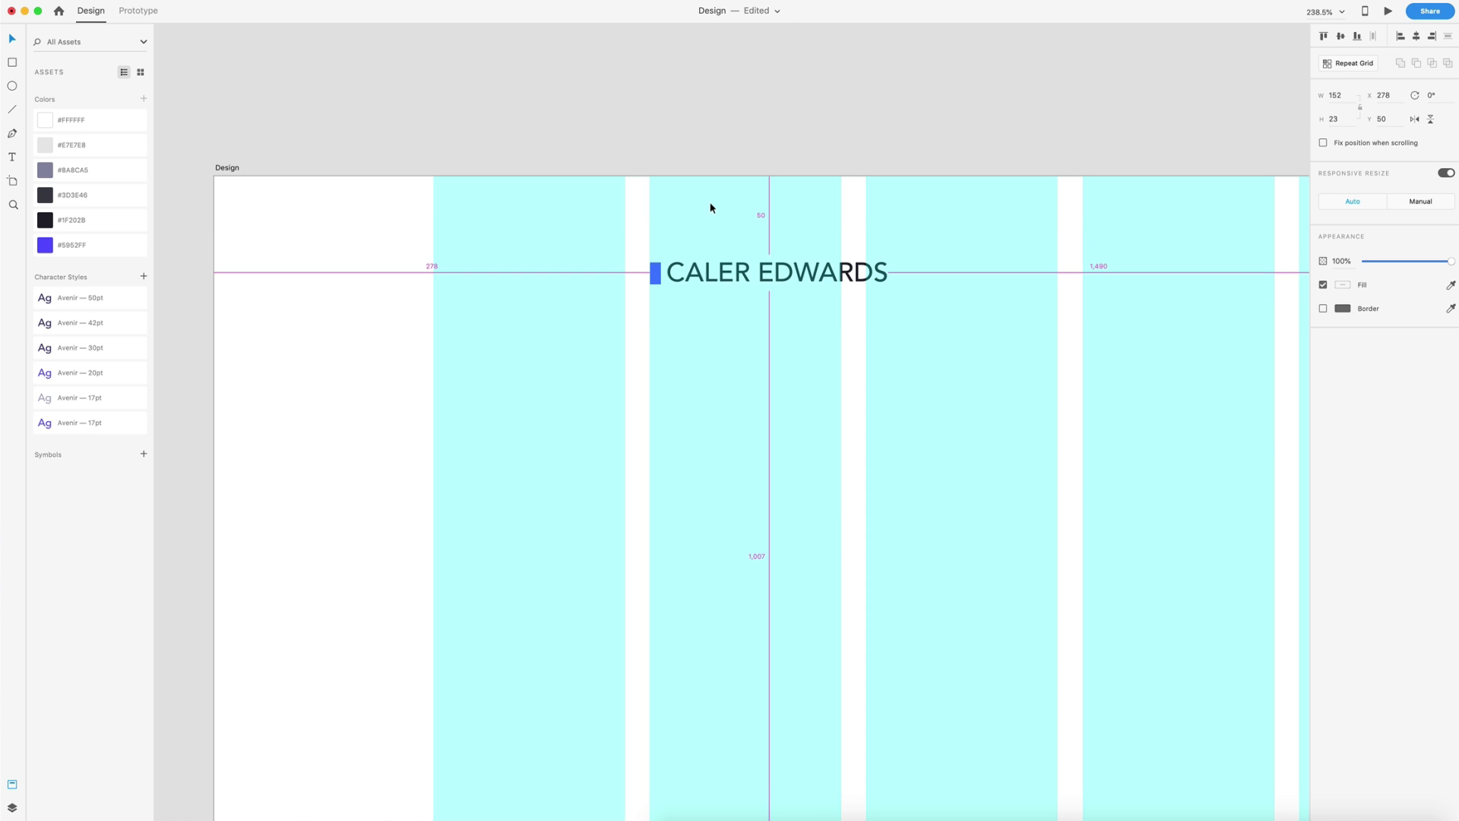
pyautogui.click(1074, 427)
pyautogui.scroll(-2, 1074, 427)
pyautogui.scroll(-3, 1076, 434)
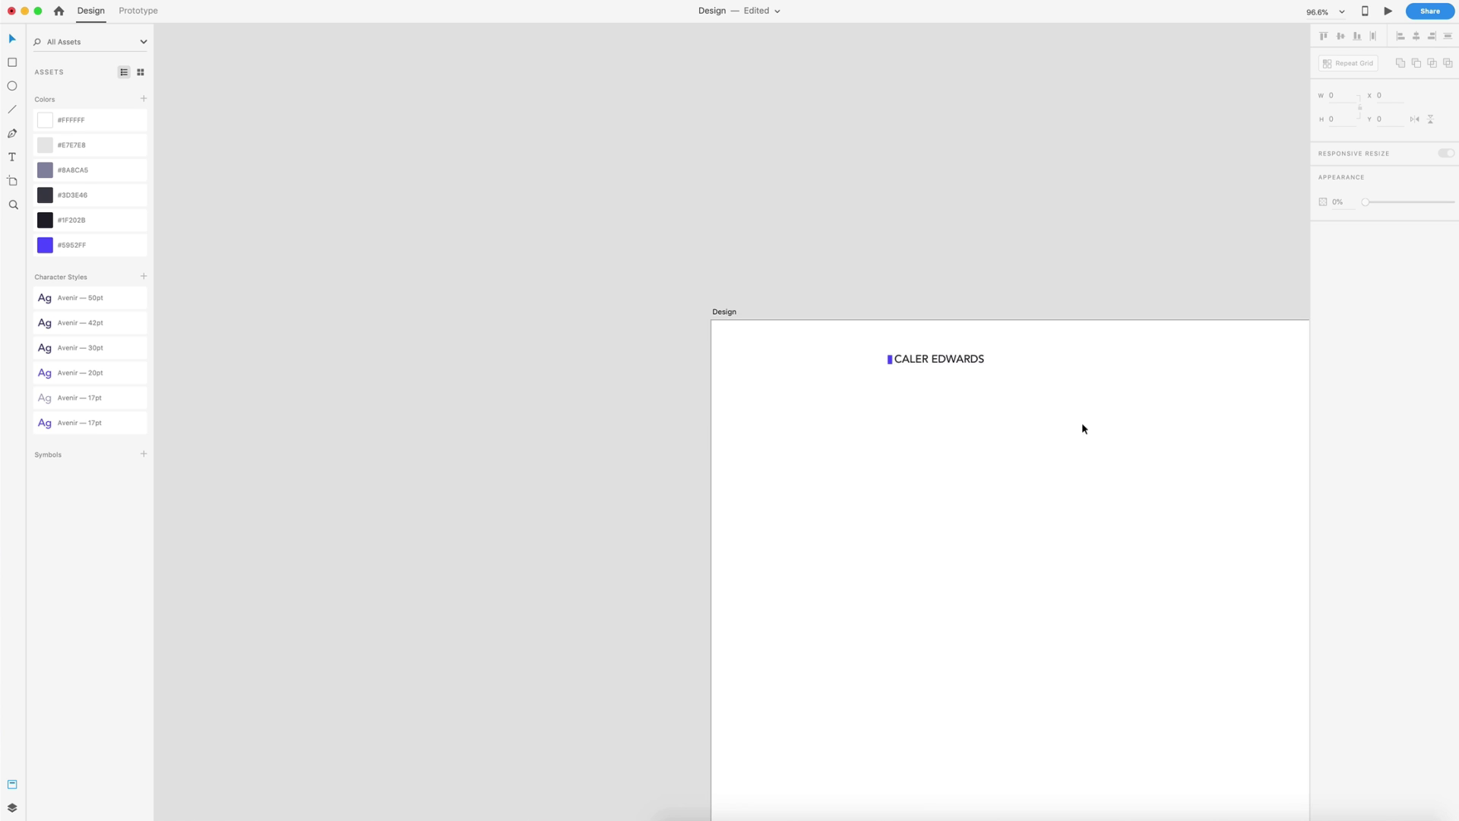
pyautogui.hscroll(5, 1092, 421)
pyautogui.scroll(-2, 1064, 395)
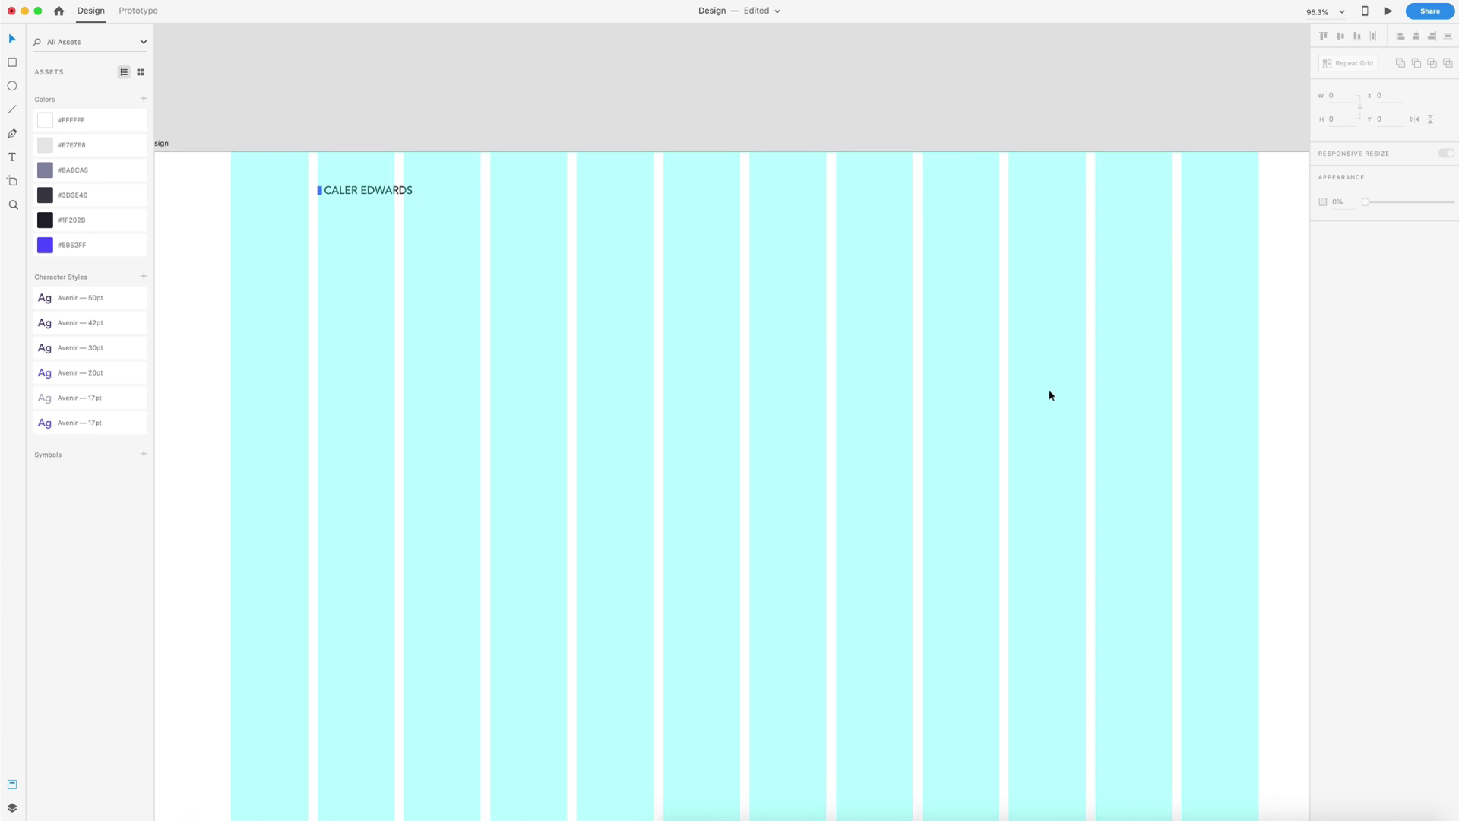
pyautogui.hscroll(2, 722, 197)
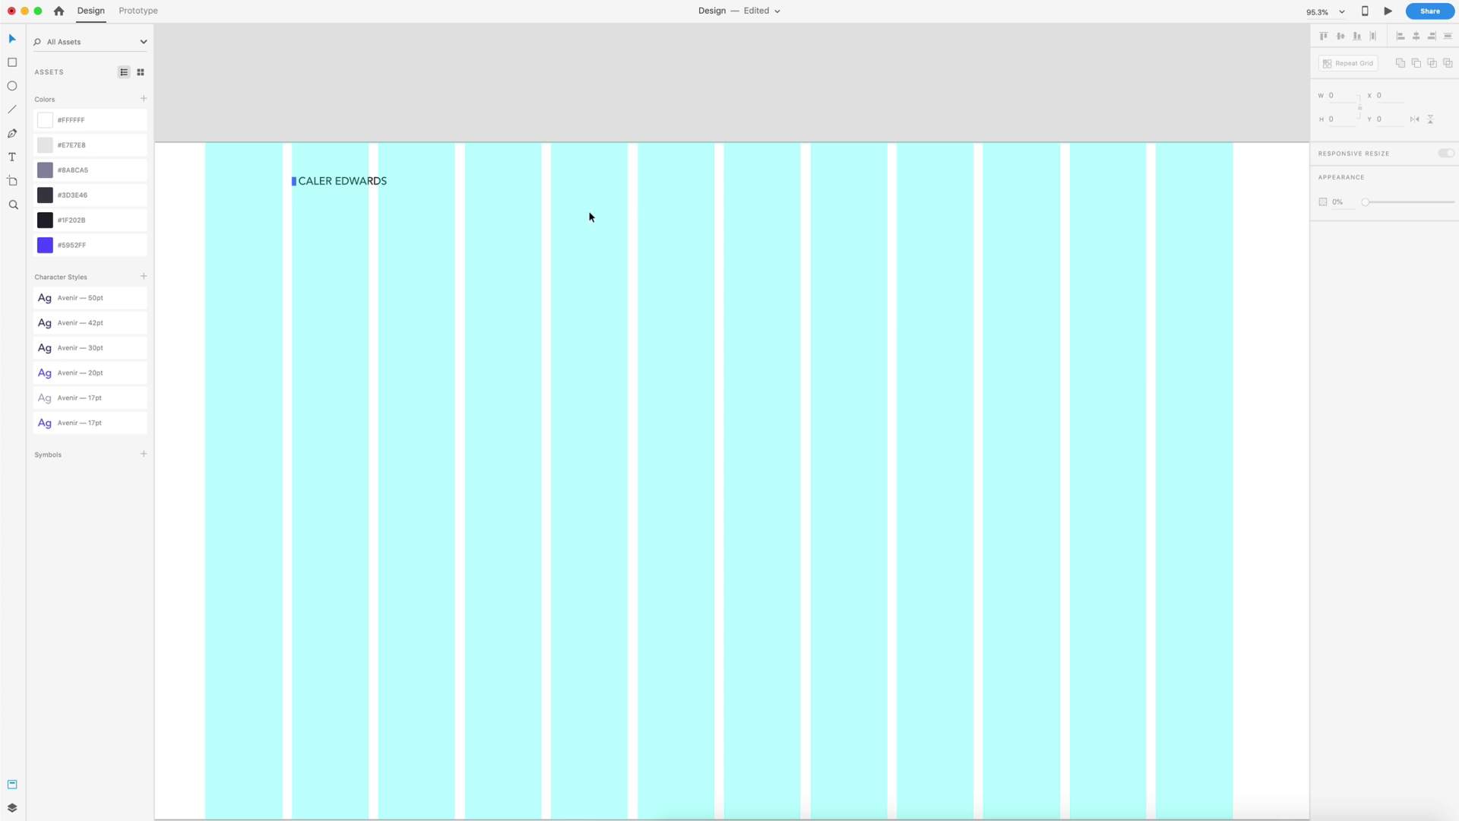
pyautogui.scroll(-2, 644, 231)
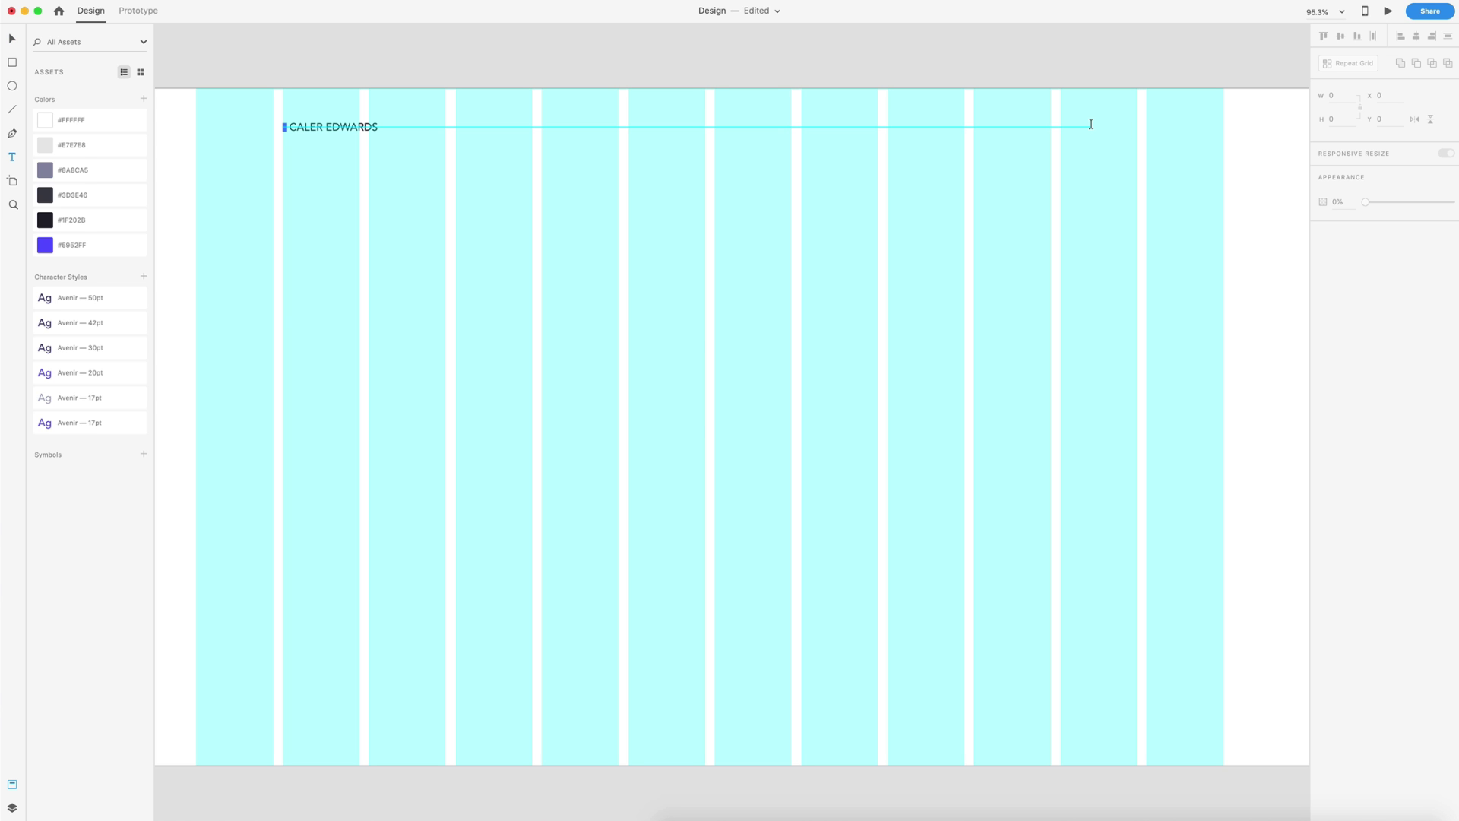
# Duplicate the name logo to the artboard's right side and delete the copy's blue bar
pyautogui.press('t')
pyautogui.press('v')
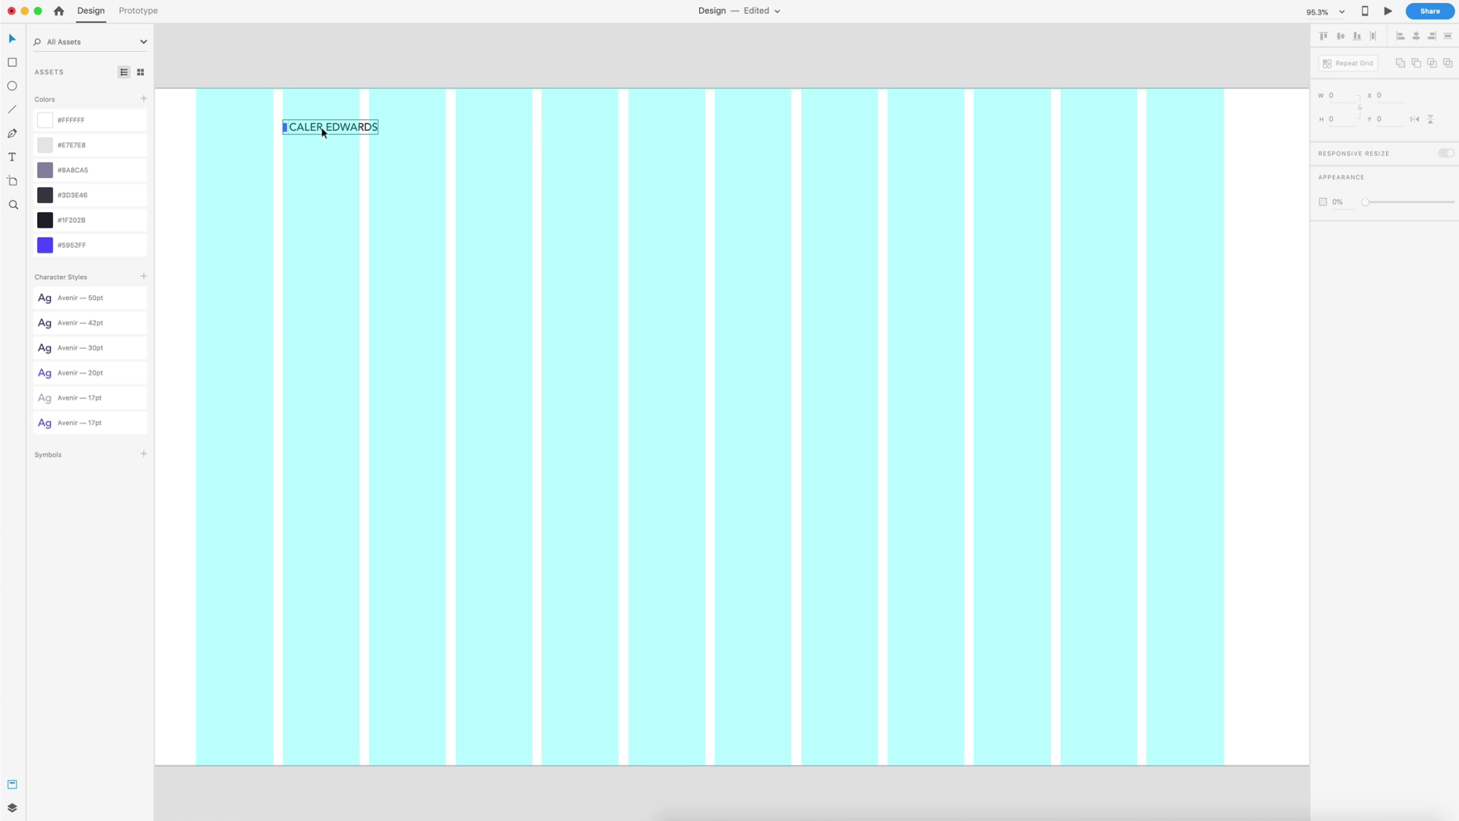
pyautogui.moveTo(323, 131); pyautogui.dragTo(1084, 132)
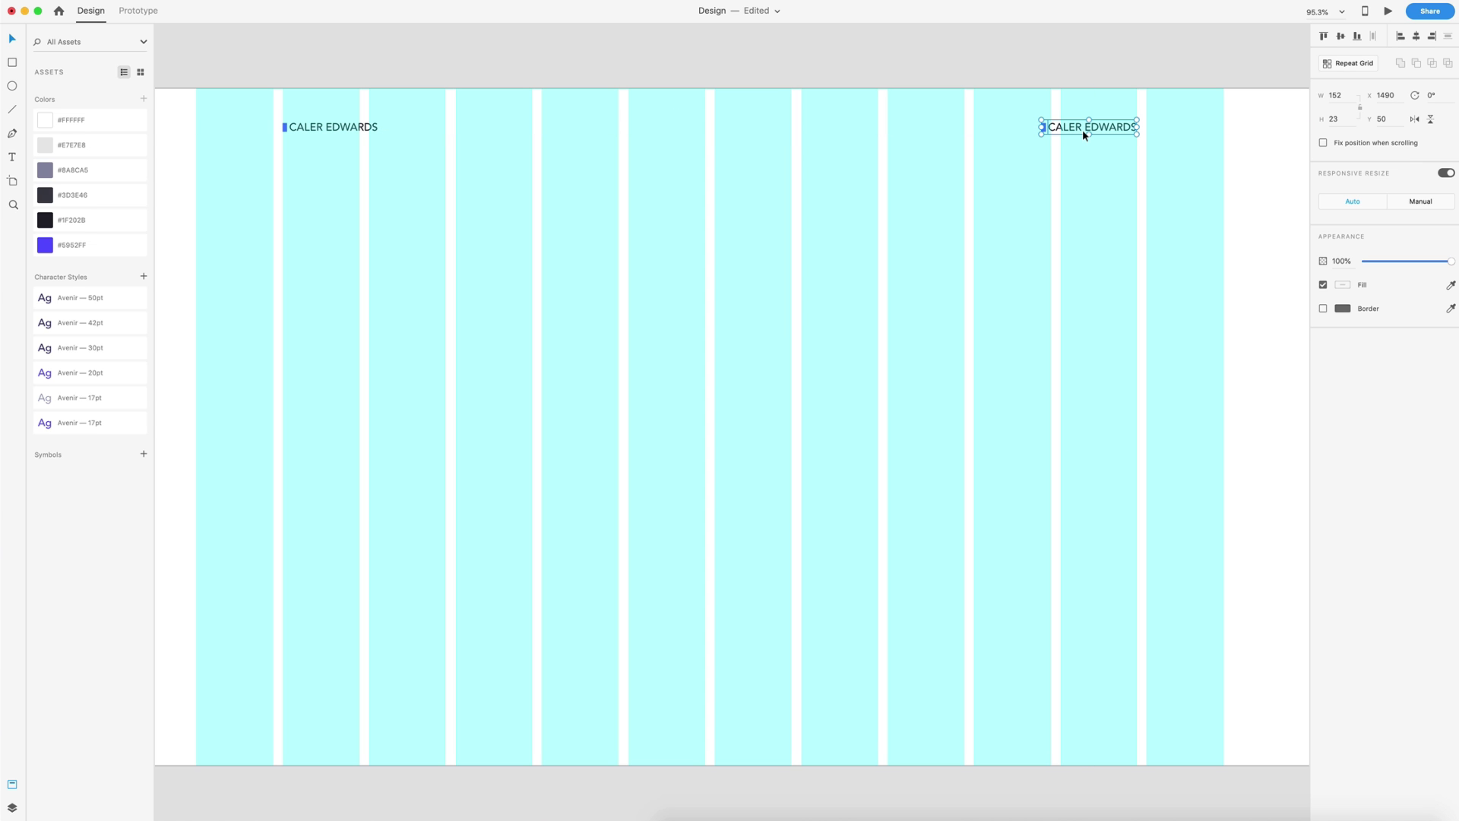
pyautogui.click(1036, 166)
pyautogui.click(1043, 129)
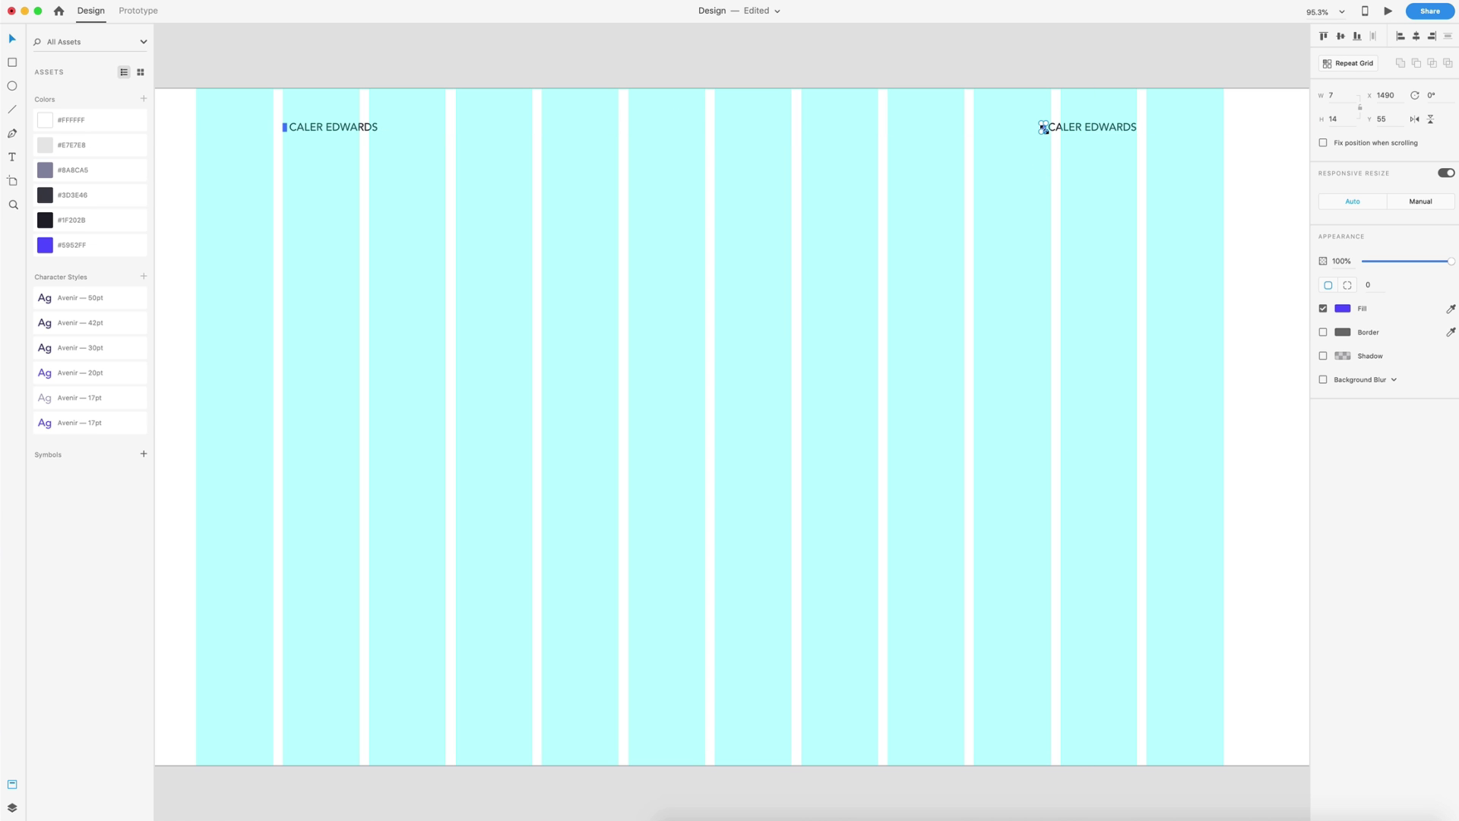
pyautogui.press('Delete')
pyautogui.click(1092, 135)
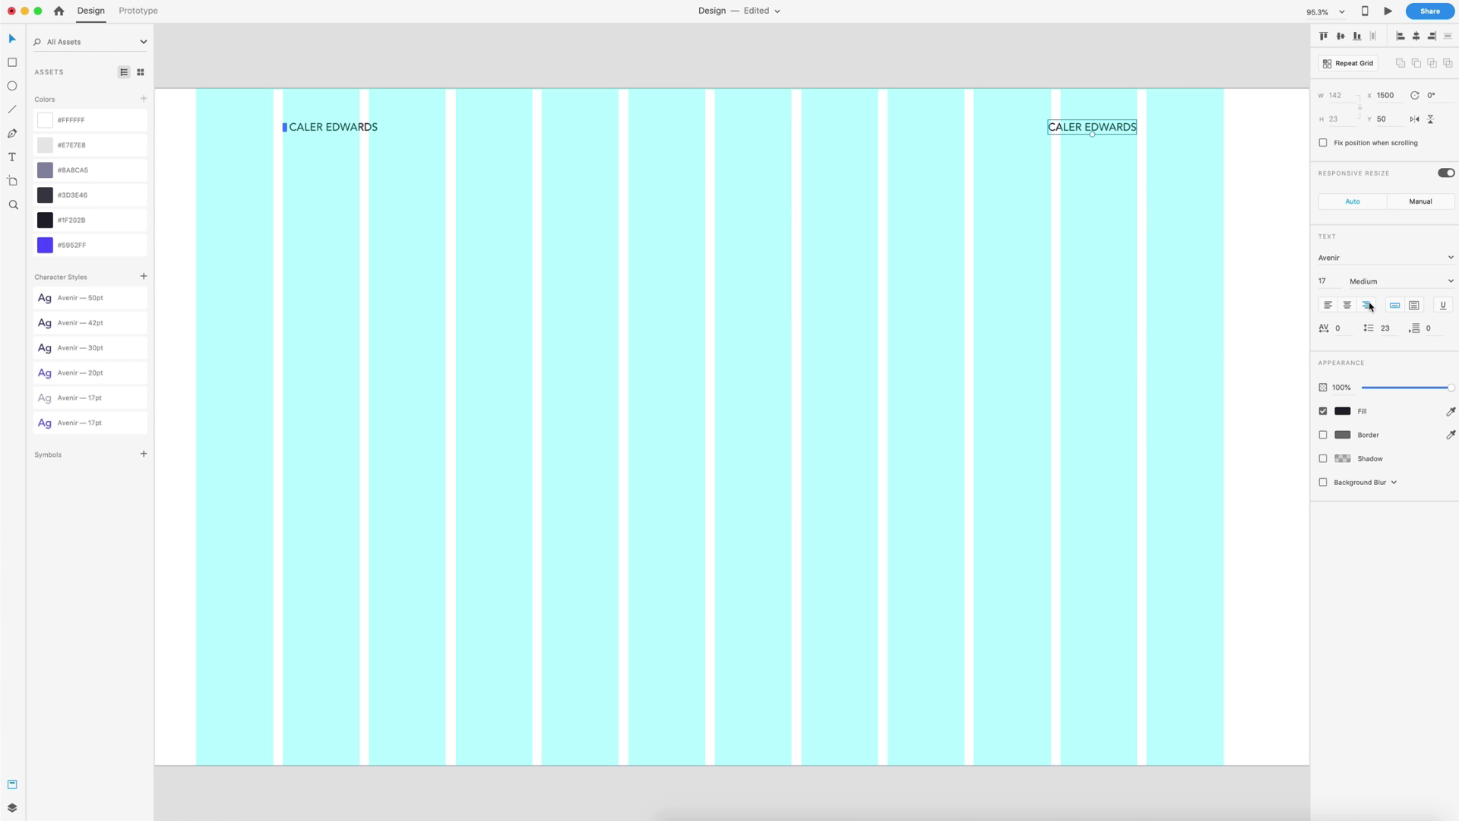
# Change the copied name text to read WORK
pyautogui.doubleClick(1101, 127)
pyautogui.write('WORK')
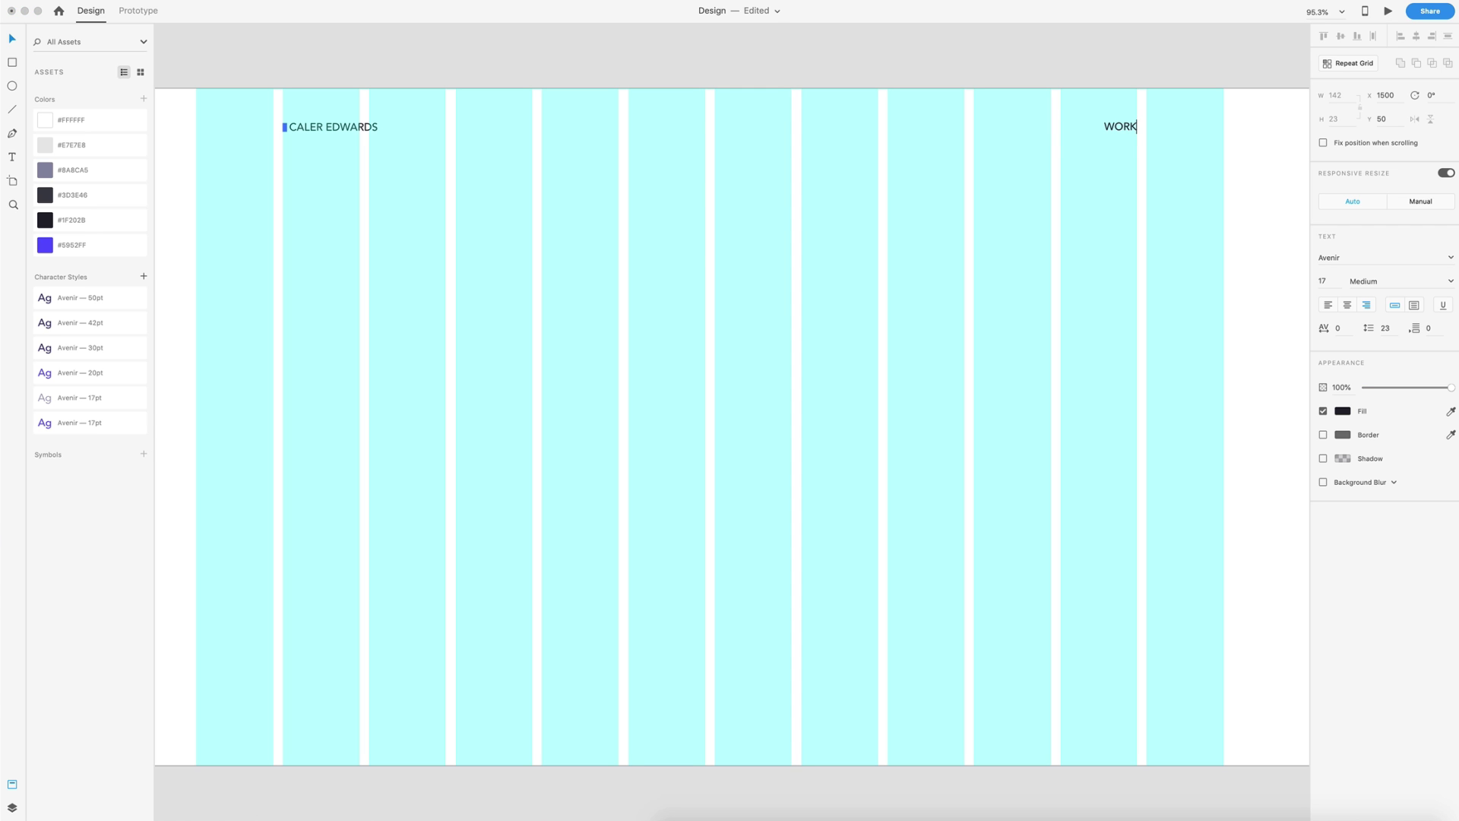
pyautogui.press('Escape')
# Duplicate WORK to its left as CONTACT ME, coloured #5952FF blue
pyautogui.moveTo(1127, 127); pyautogui.dragTo(1055, 133)
pyautogui.hotkey('shift', 'Right')
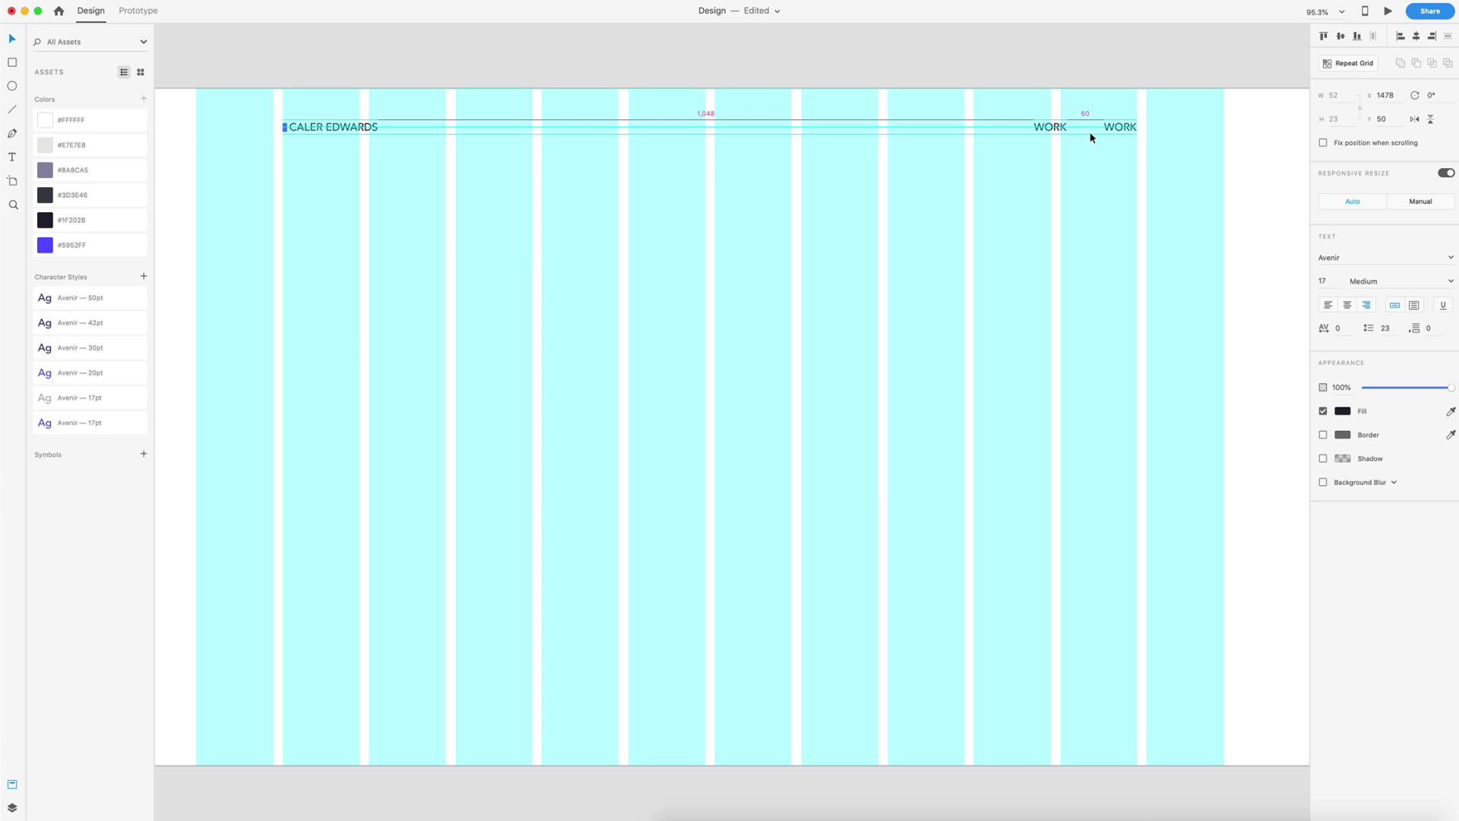
pyautogui.doubleClick(1041, 128)
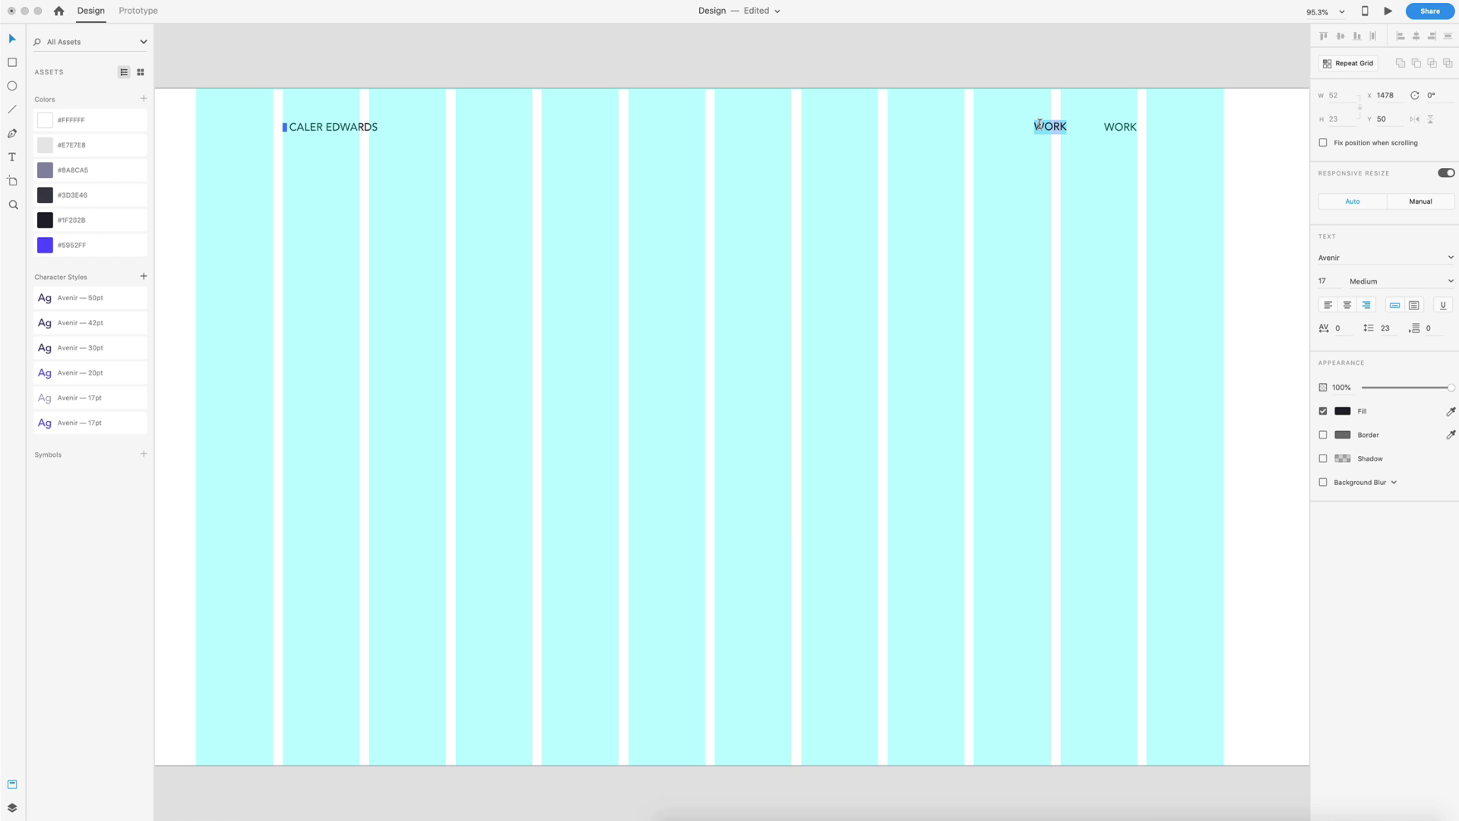
pyautogui.write('CONTACT ME')
pyautogui.press('Escape')
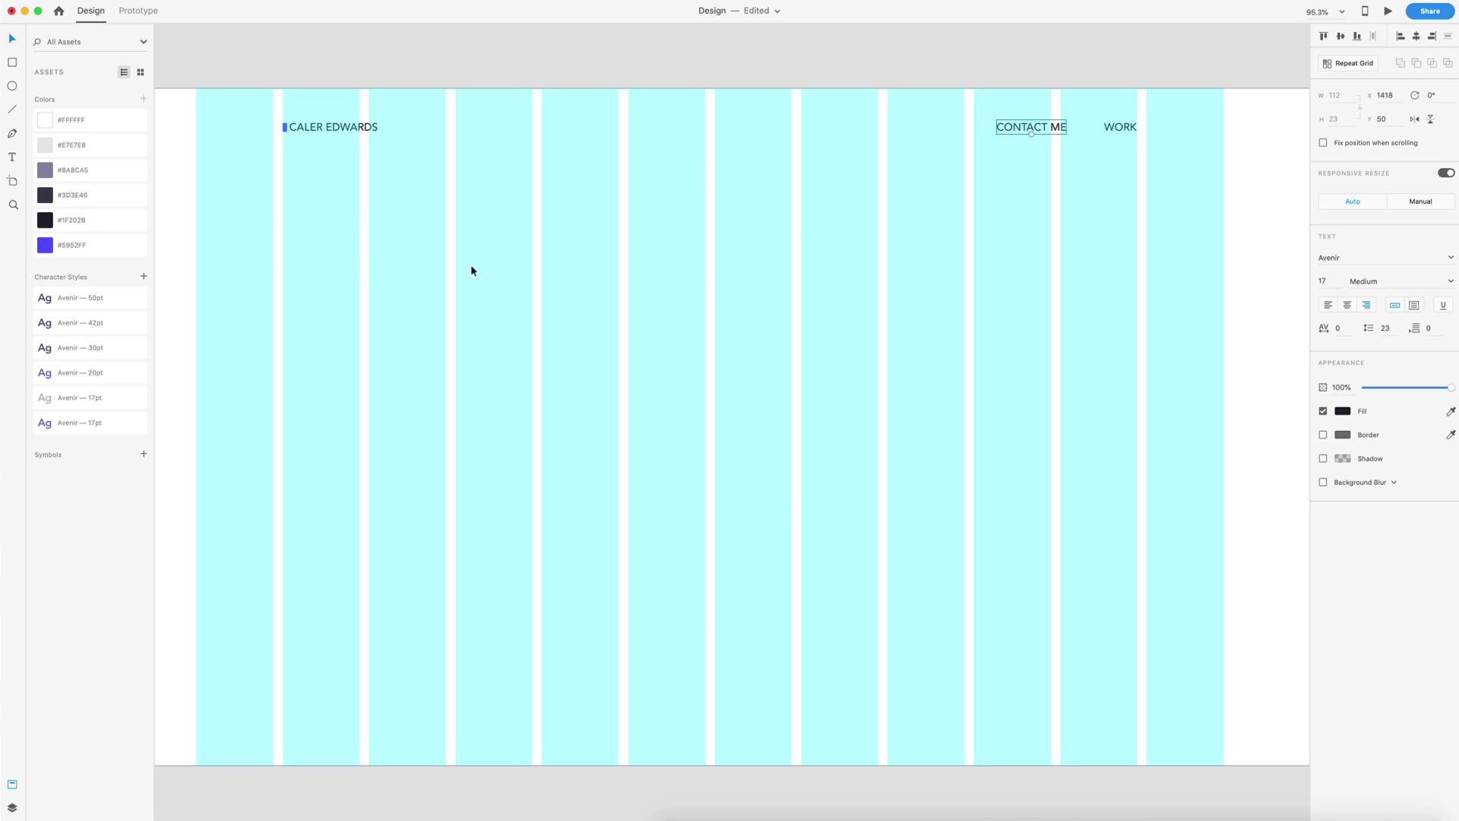
pyautogui.click(45, 245)
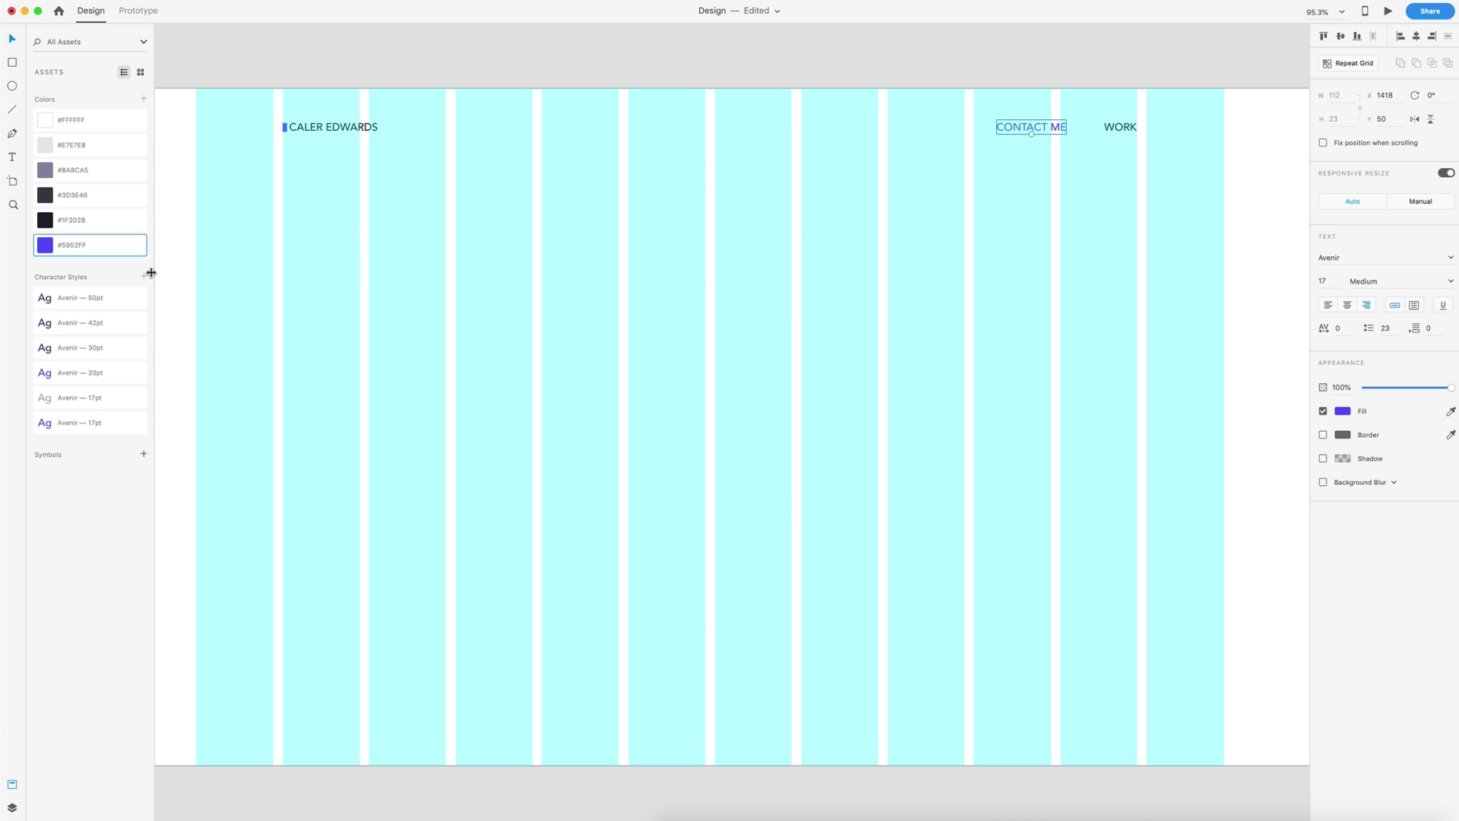
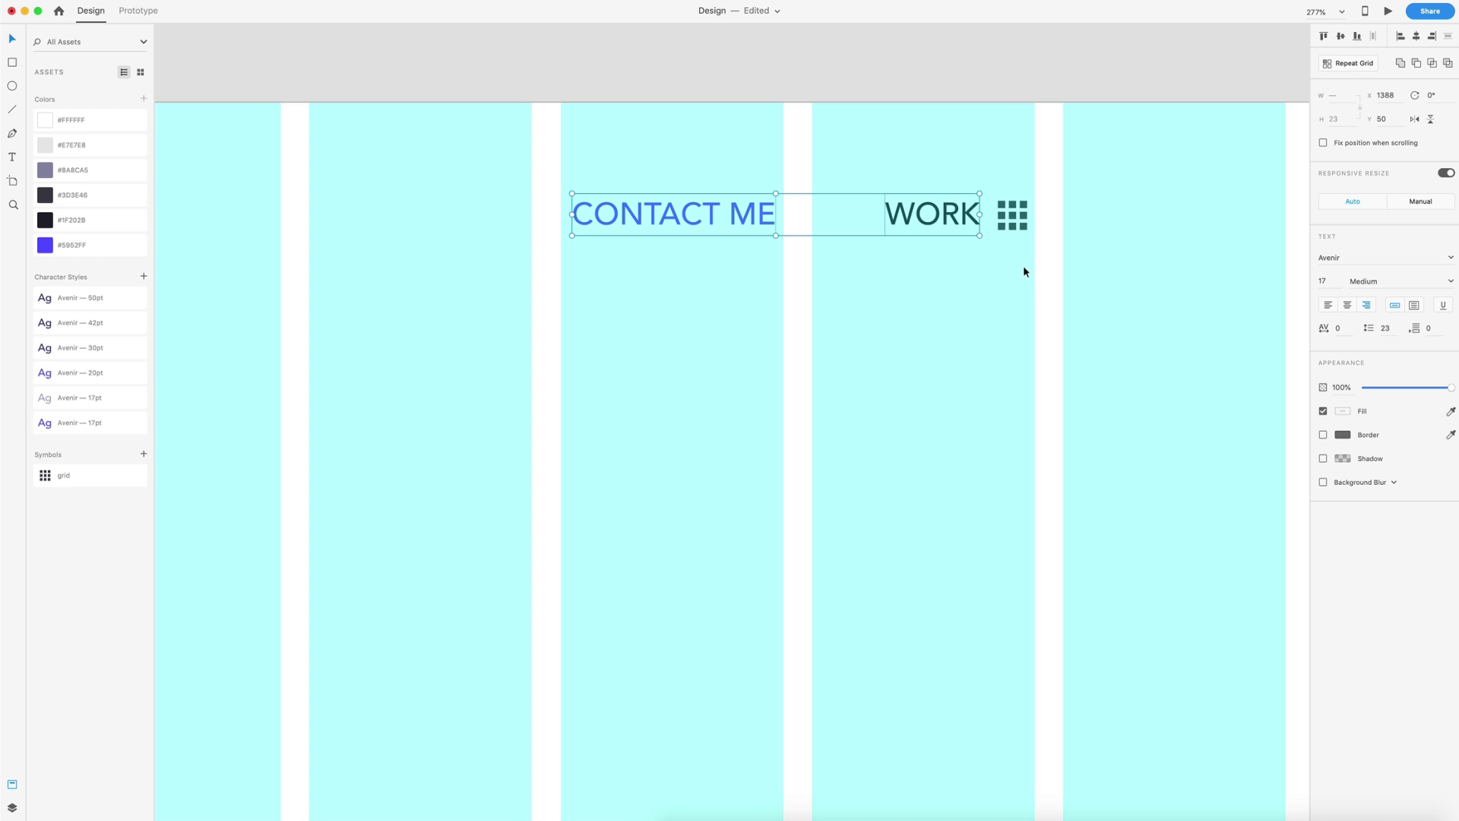
# Marquee-select the CONTACT ME and WORK navigation items on the artboard
pyautogui.moveTo(1054, 264); pyautogui.dragTo(534, 178)
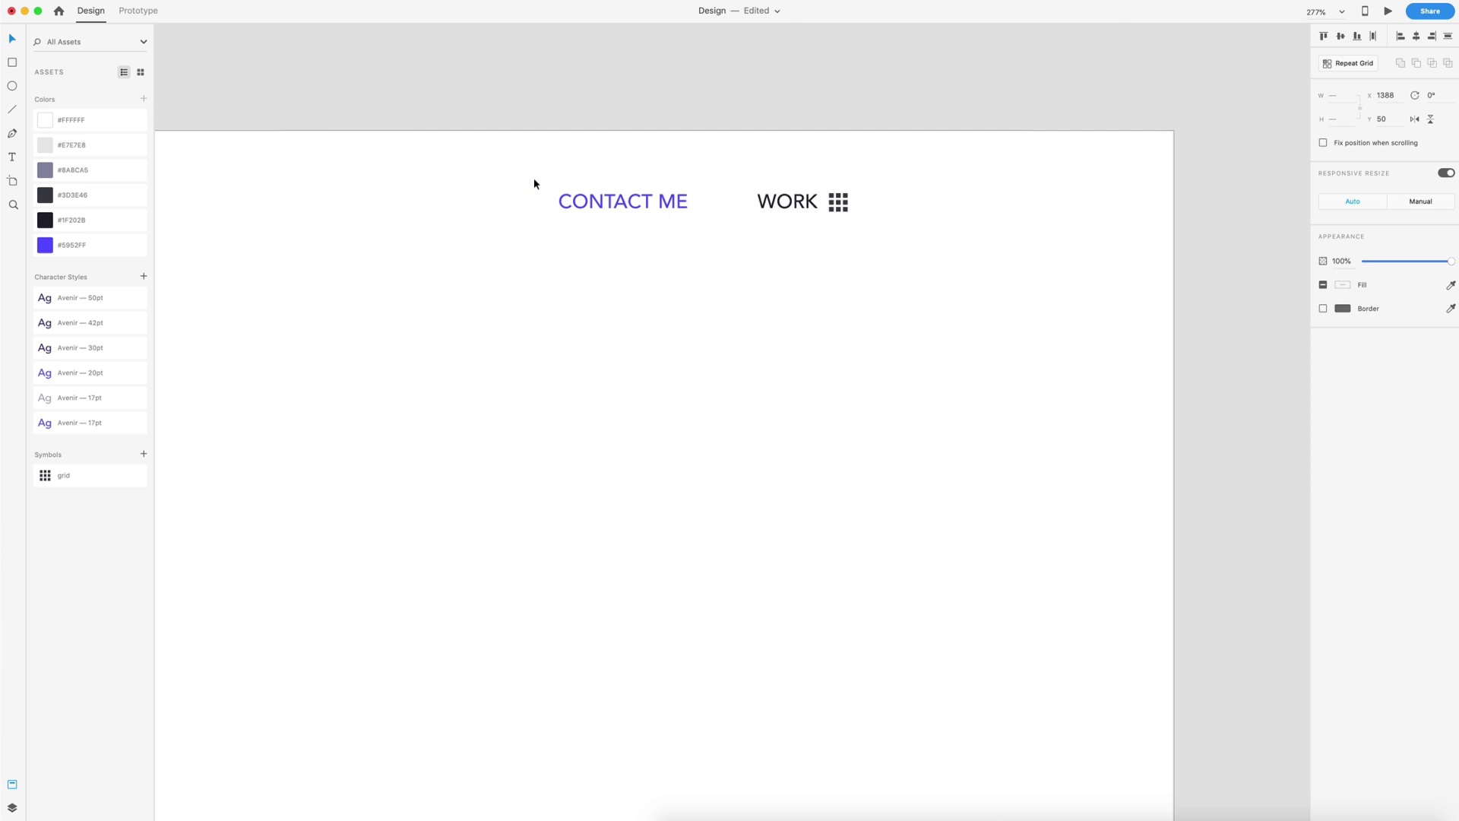
# Align the three header items on their vertical centres and check their edge distances
pyautogui.scroll(-6, 719, 220)
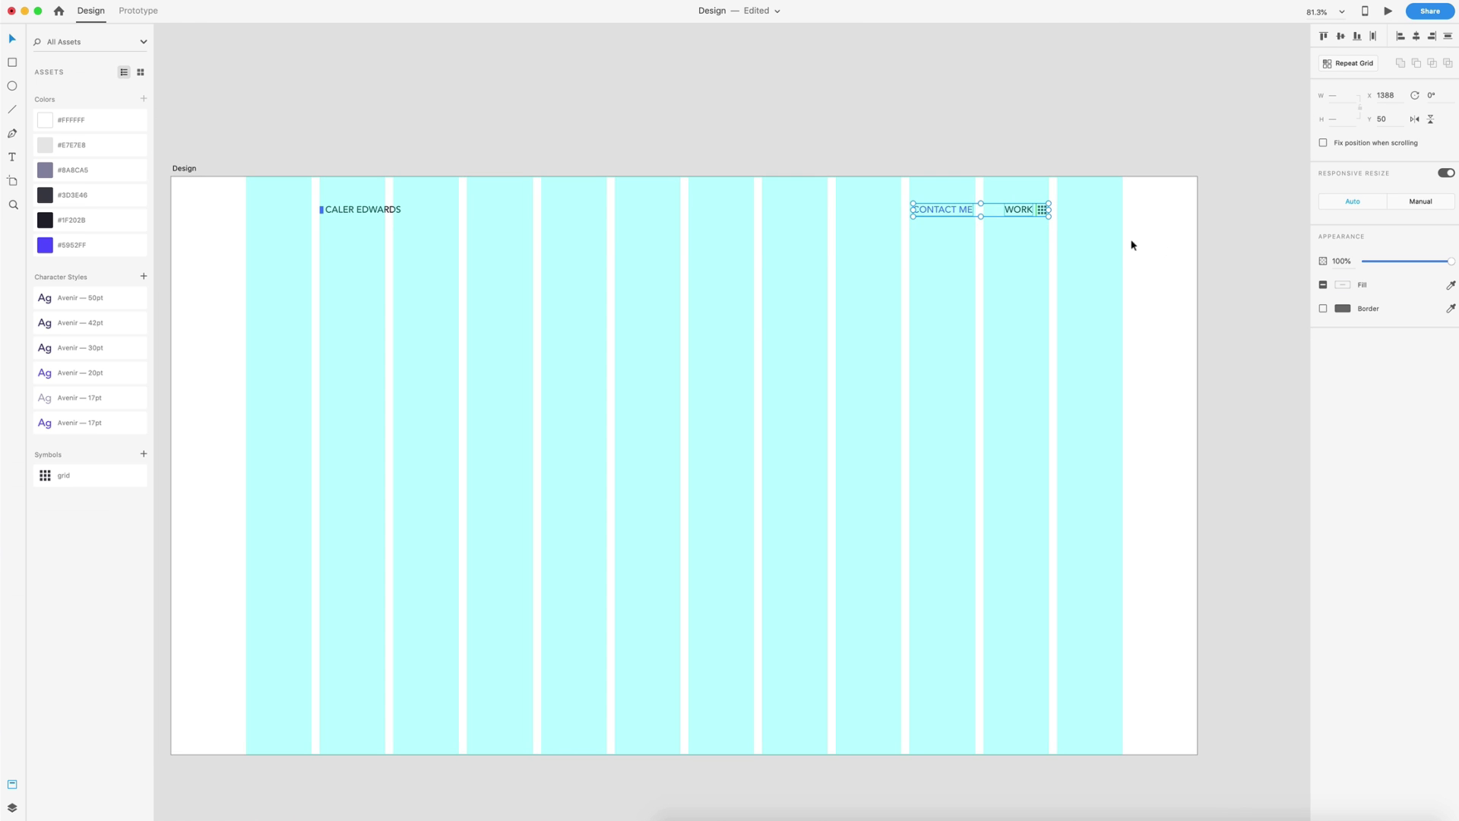
pyautogui.moveTo(1133, 245); pyautogui.dragTo(279, 183)
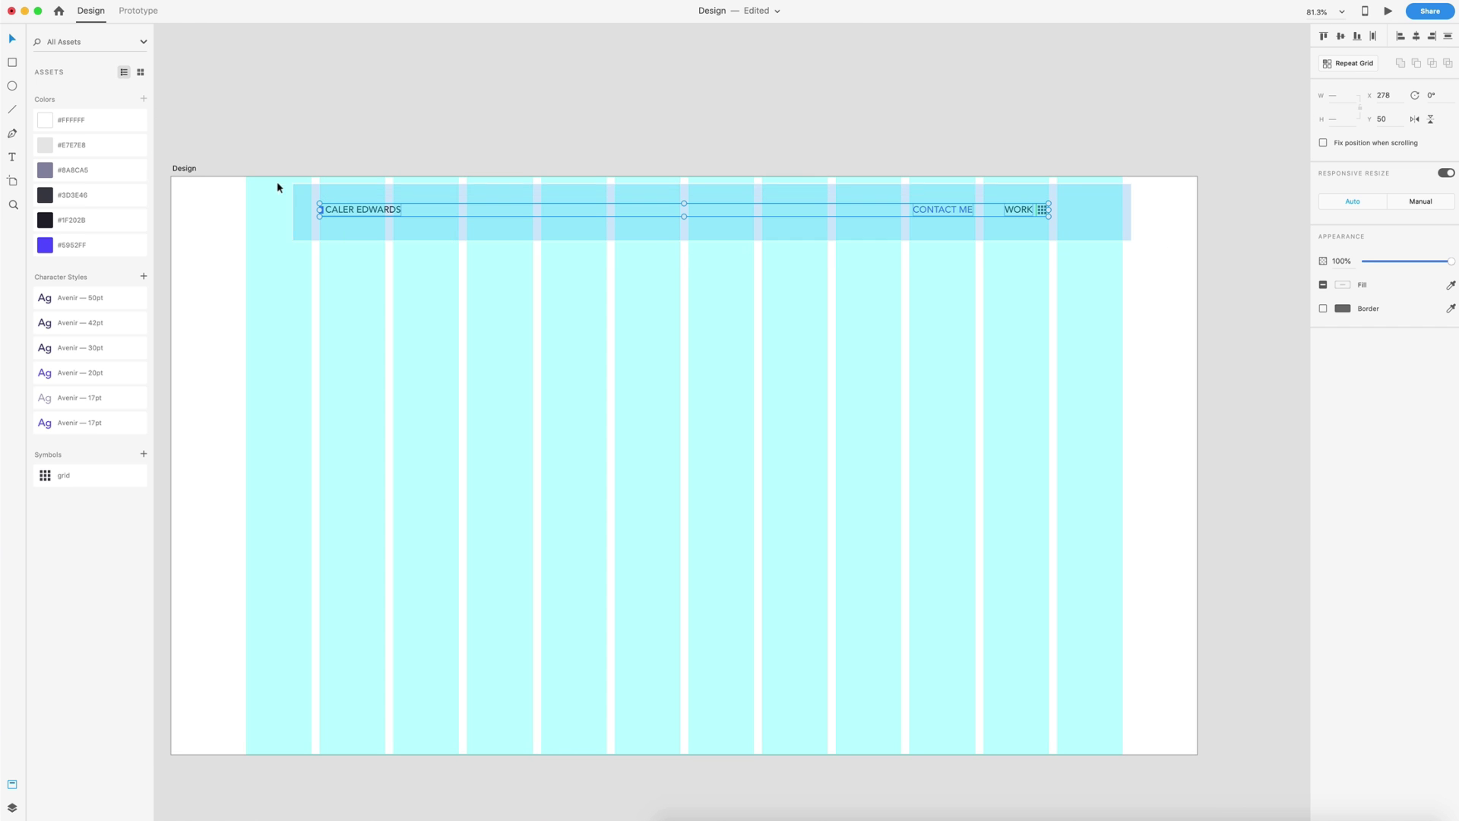
pyautogui.click(1342, 37)
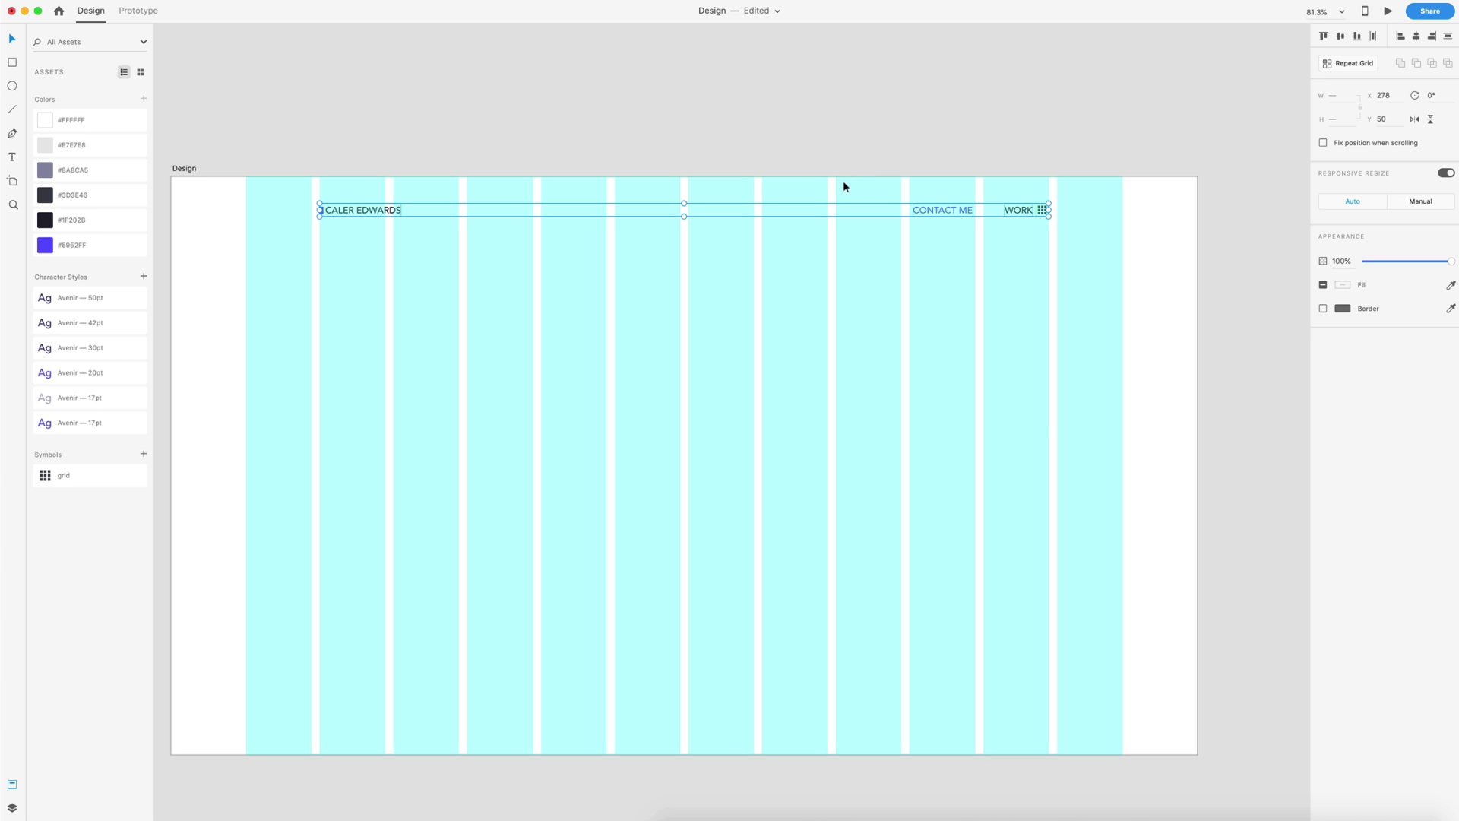
pyautogui.press('alt')
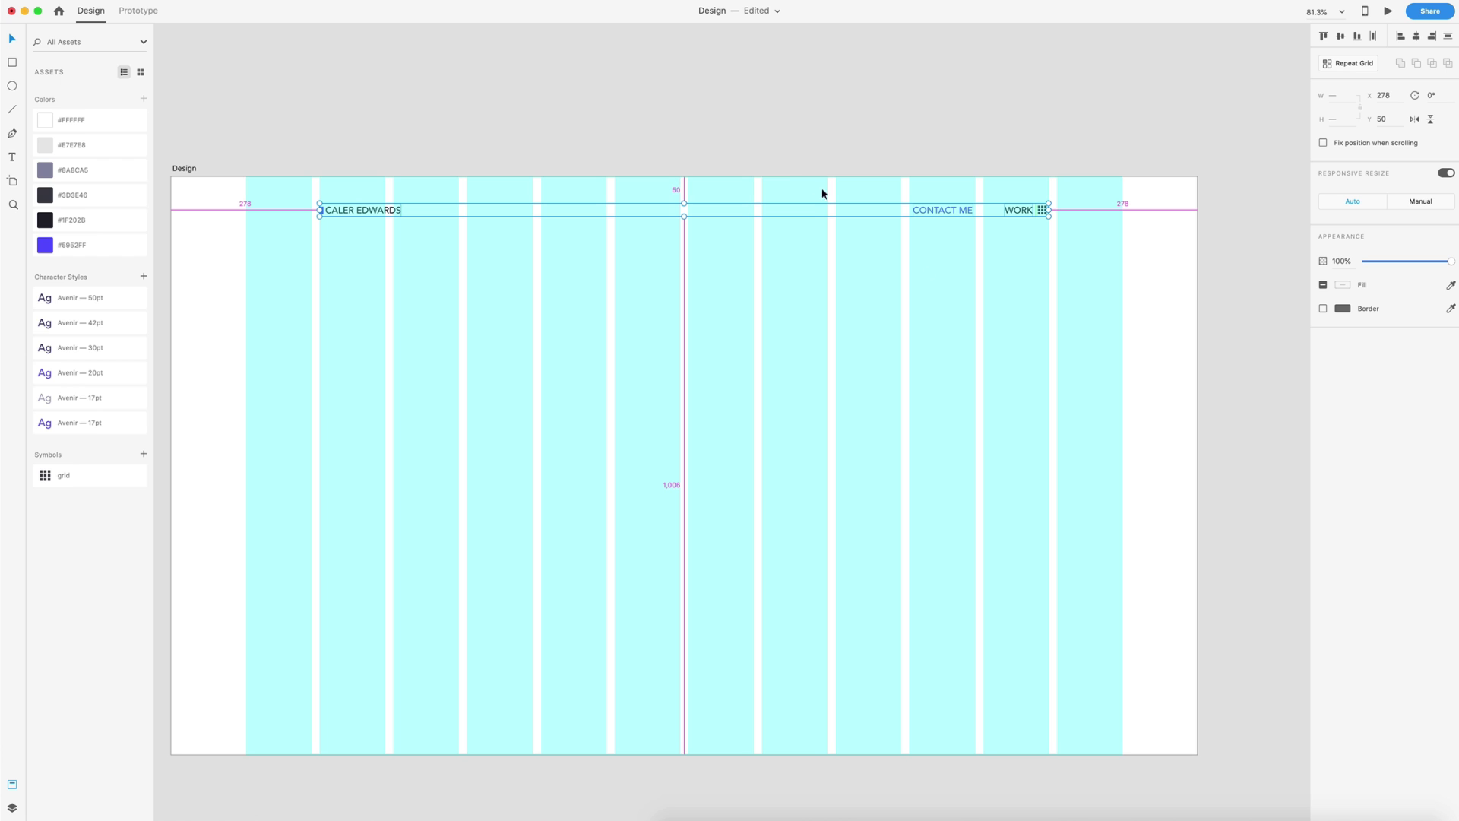
pyautogui.click(1055, 318)
# Inspect the WORK item together with its grid icon group
pyautogui.scroll(2, 1057, 315)
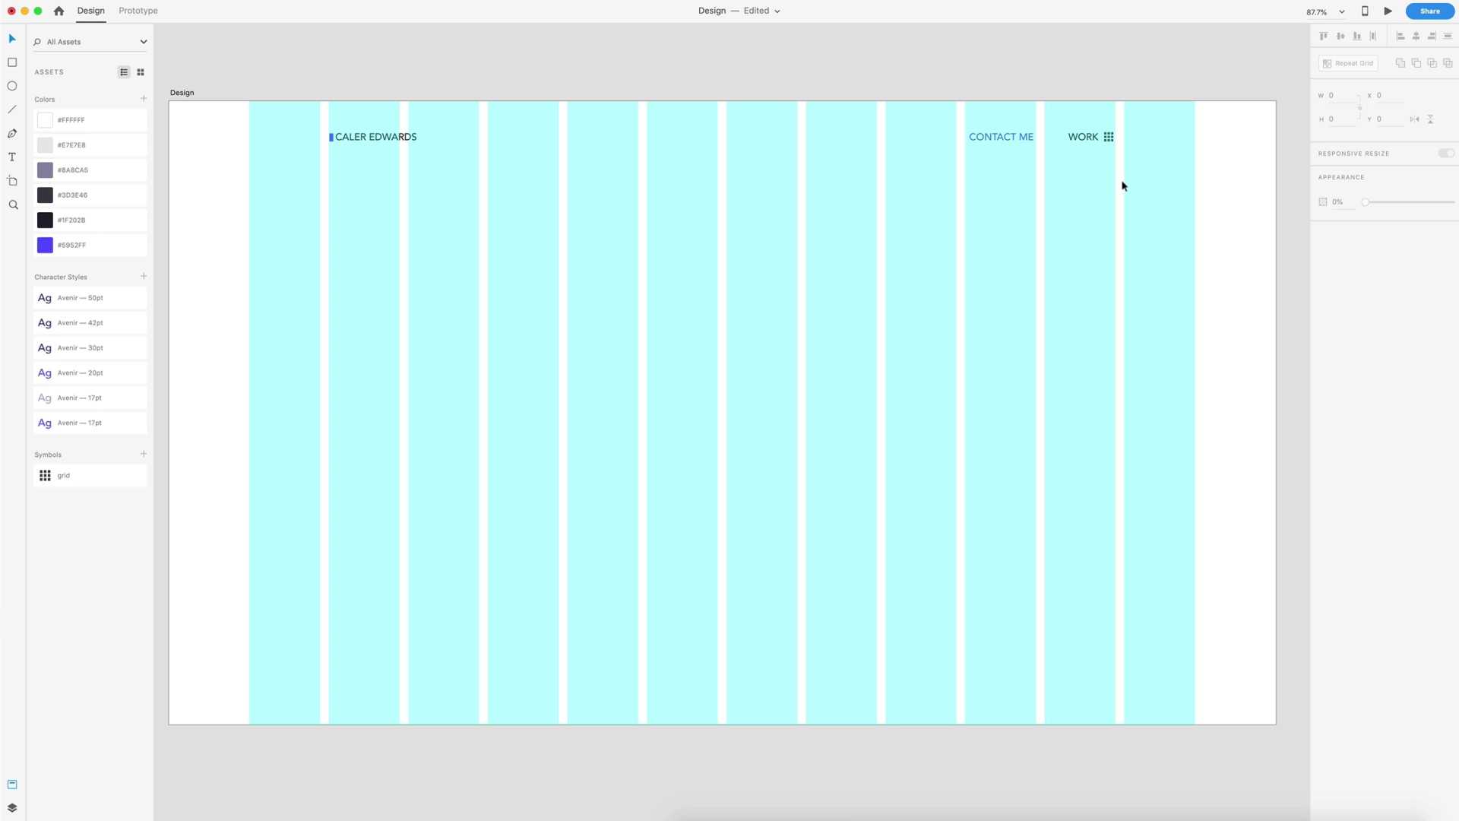
pyautogui.click(1110, 139)
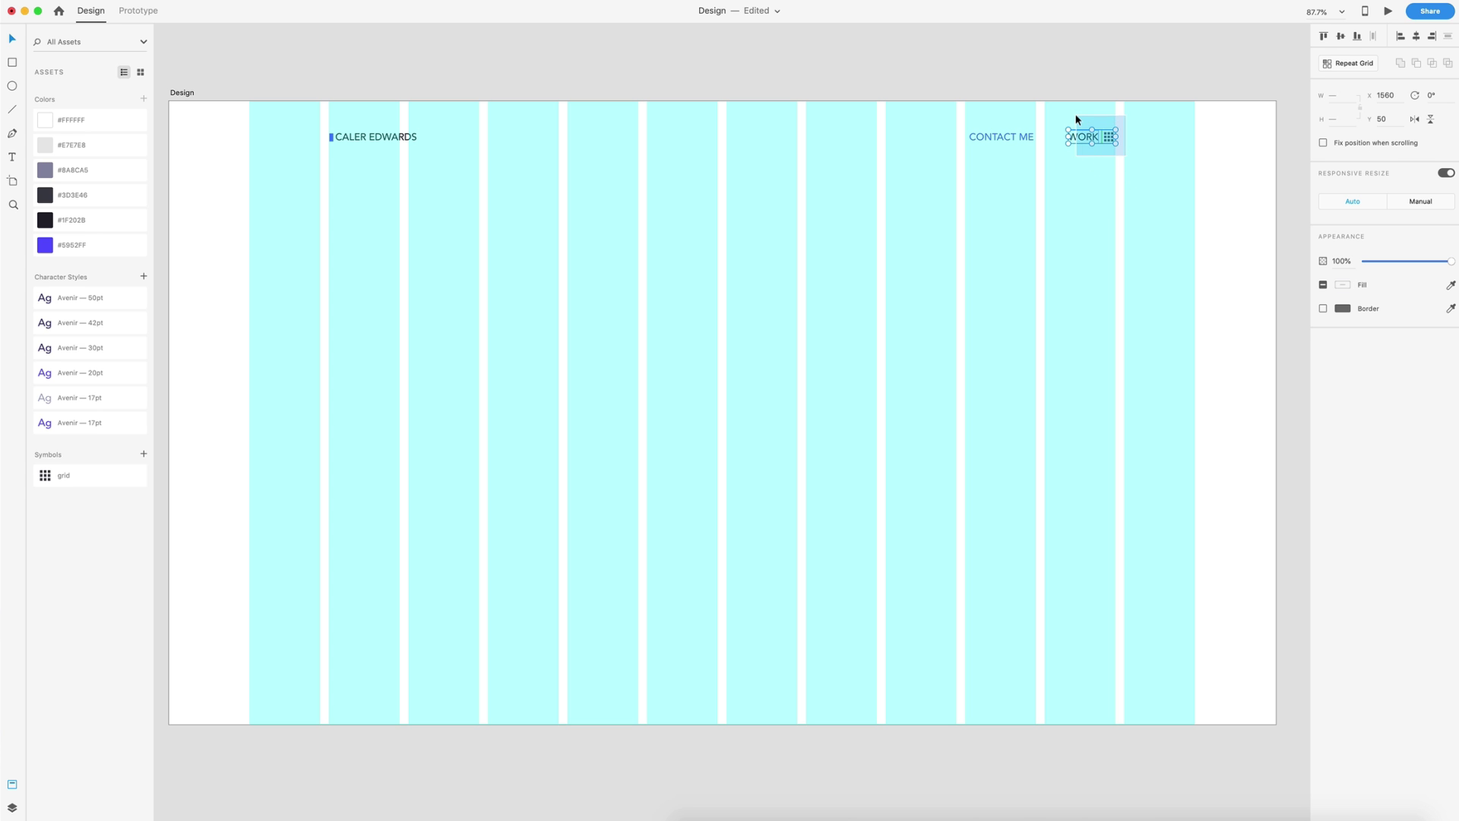
pyautogui.click(1109, 137)
pyautogui.click(1094, 167)
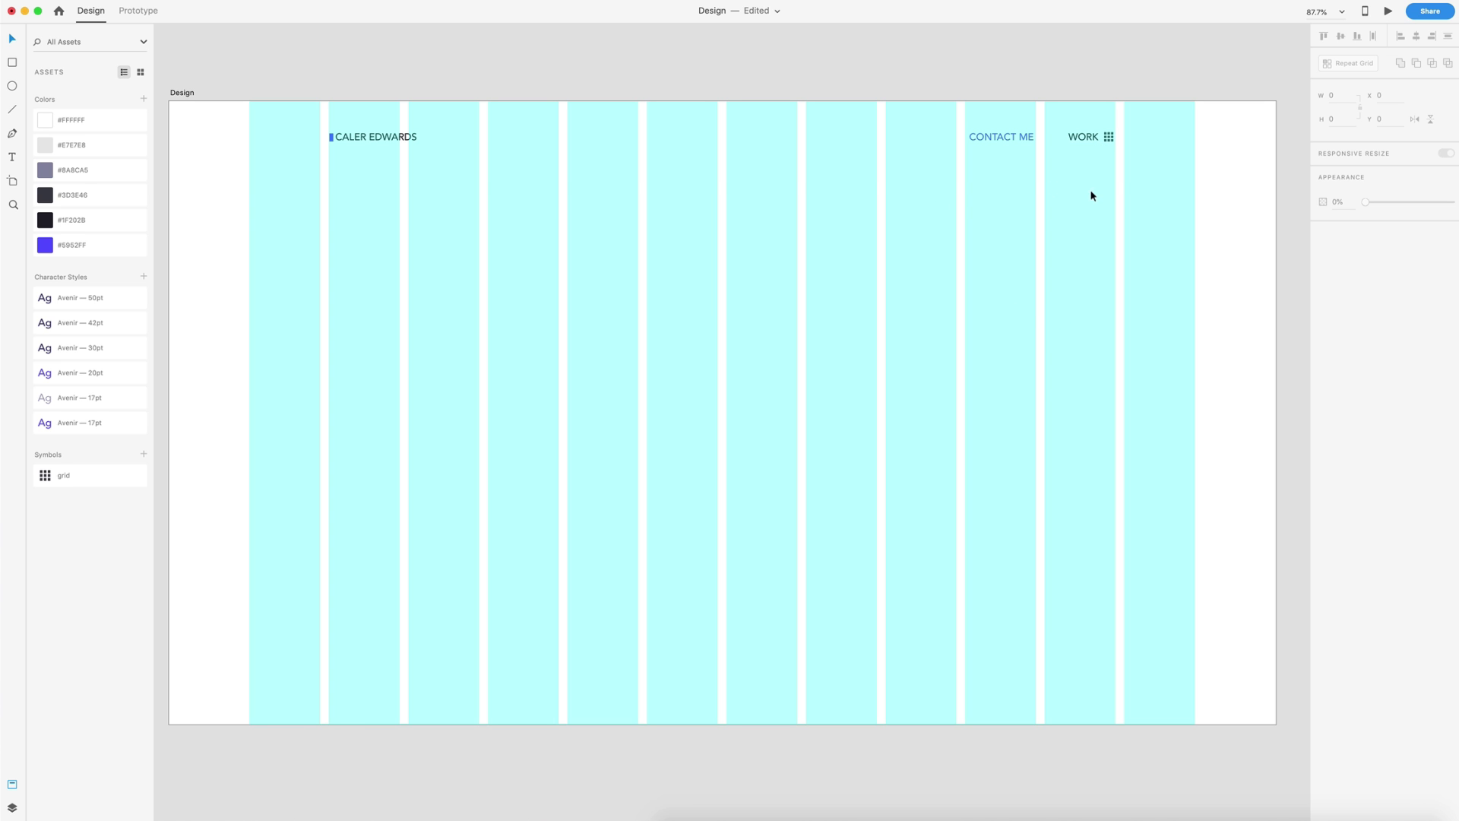
# Group the name, CONTACT ME and WORK items into a single header group
pyautogui.moveTo(1168, 182); pyautogui.dragTo(256, 89)
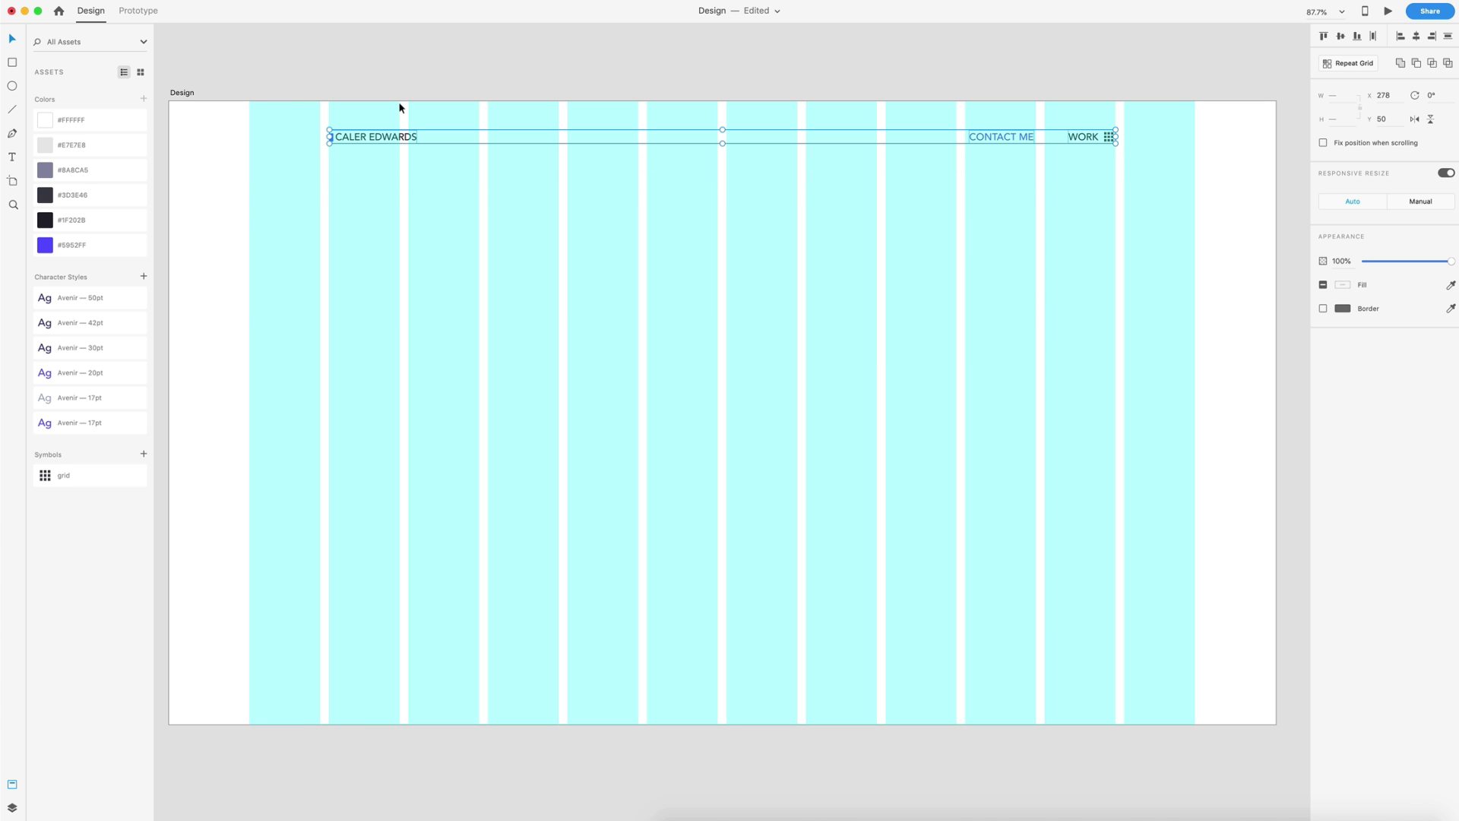
pyautogui.press('super+g')
pyautogui.click(980, 218)
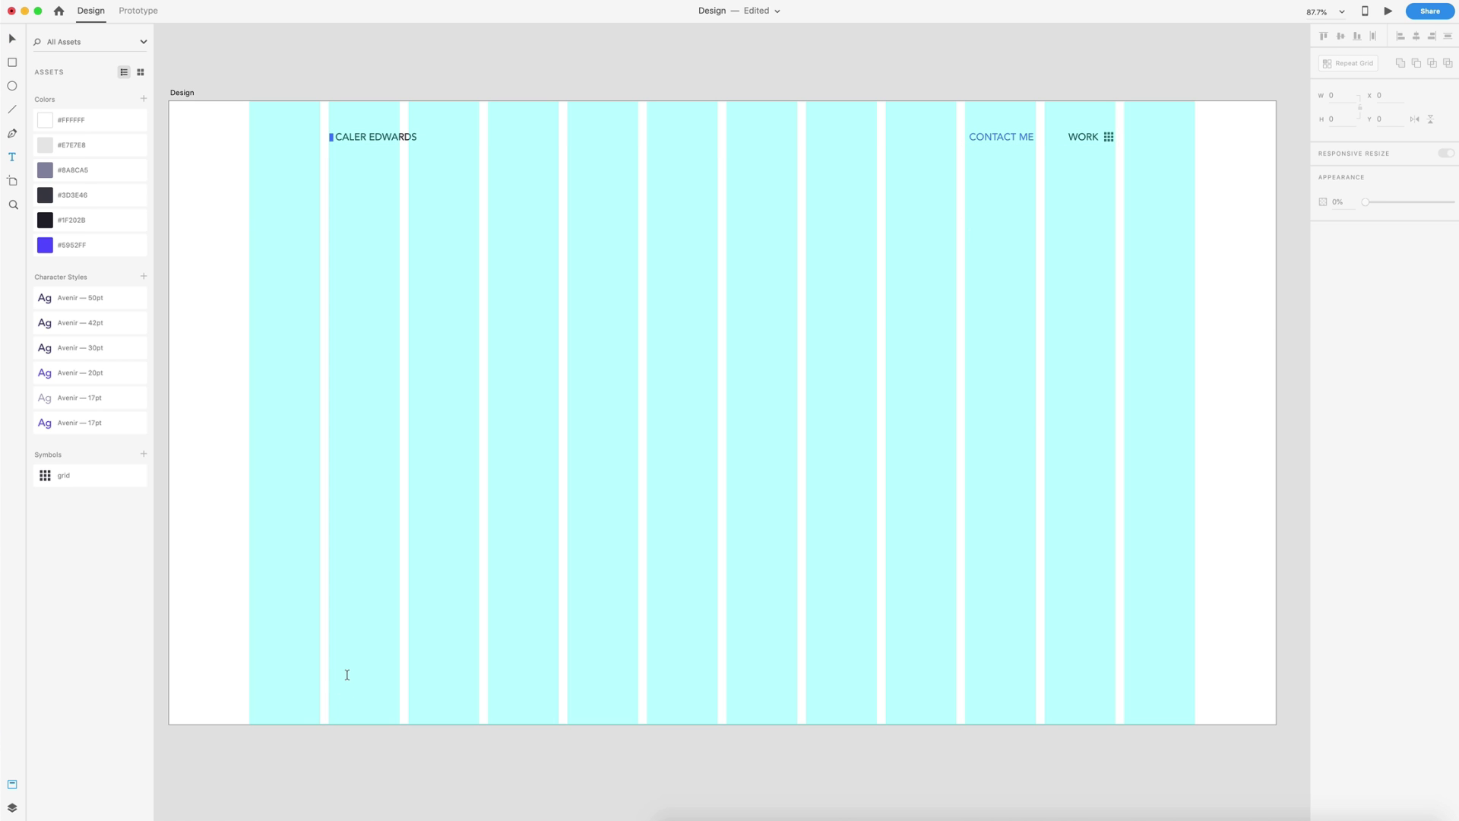
# Add a YOUTUBE text at the artboard bottom, aligned to the second column's left edge
pyautogui.click(339, 685)
pyautogui.write('YOUTUBE')
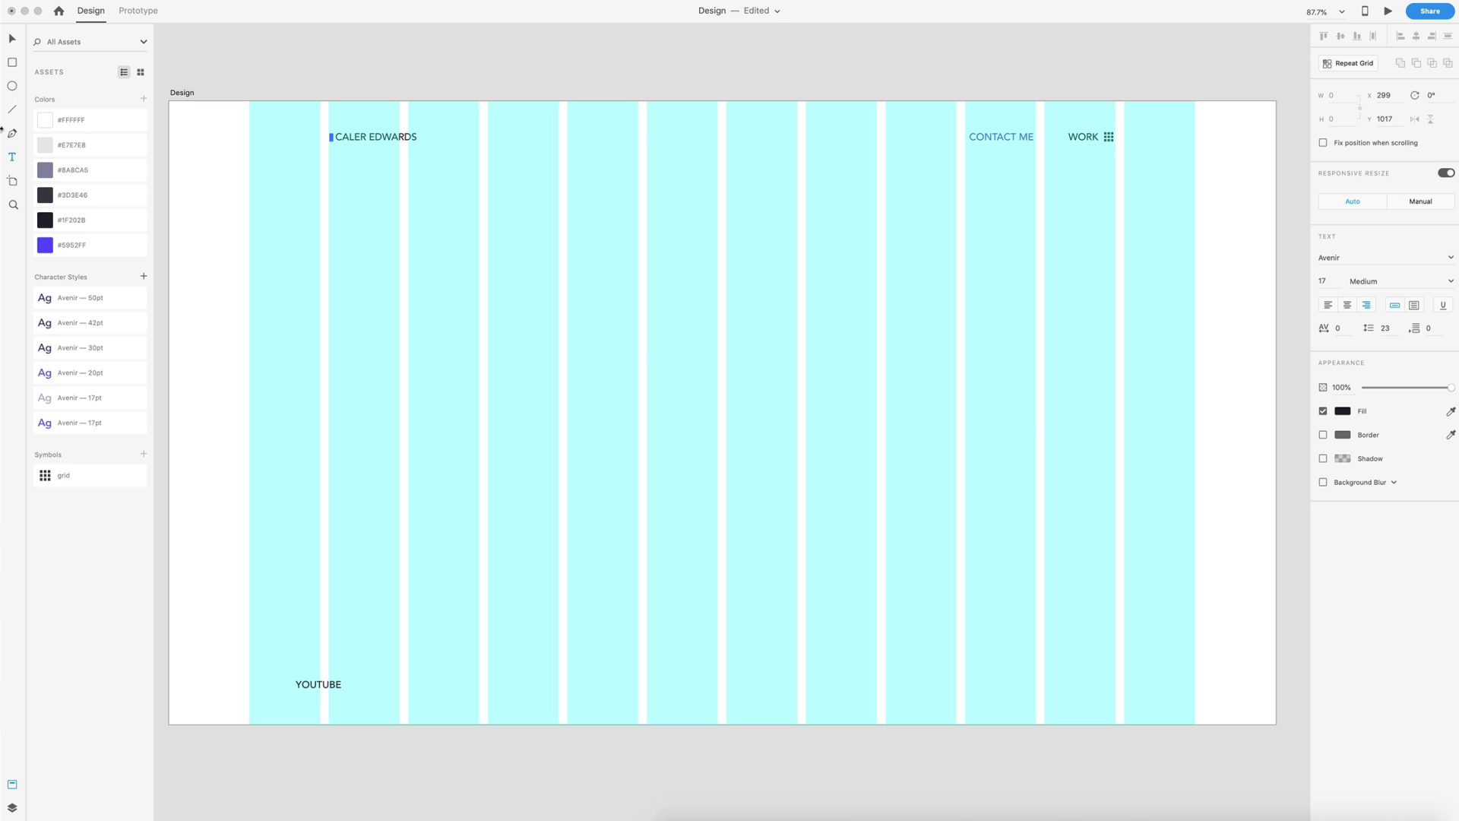
pyautogui.press('Escape')
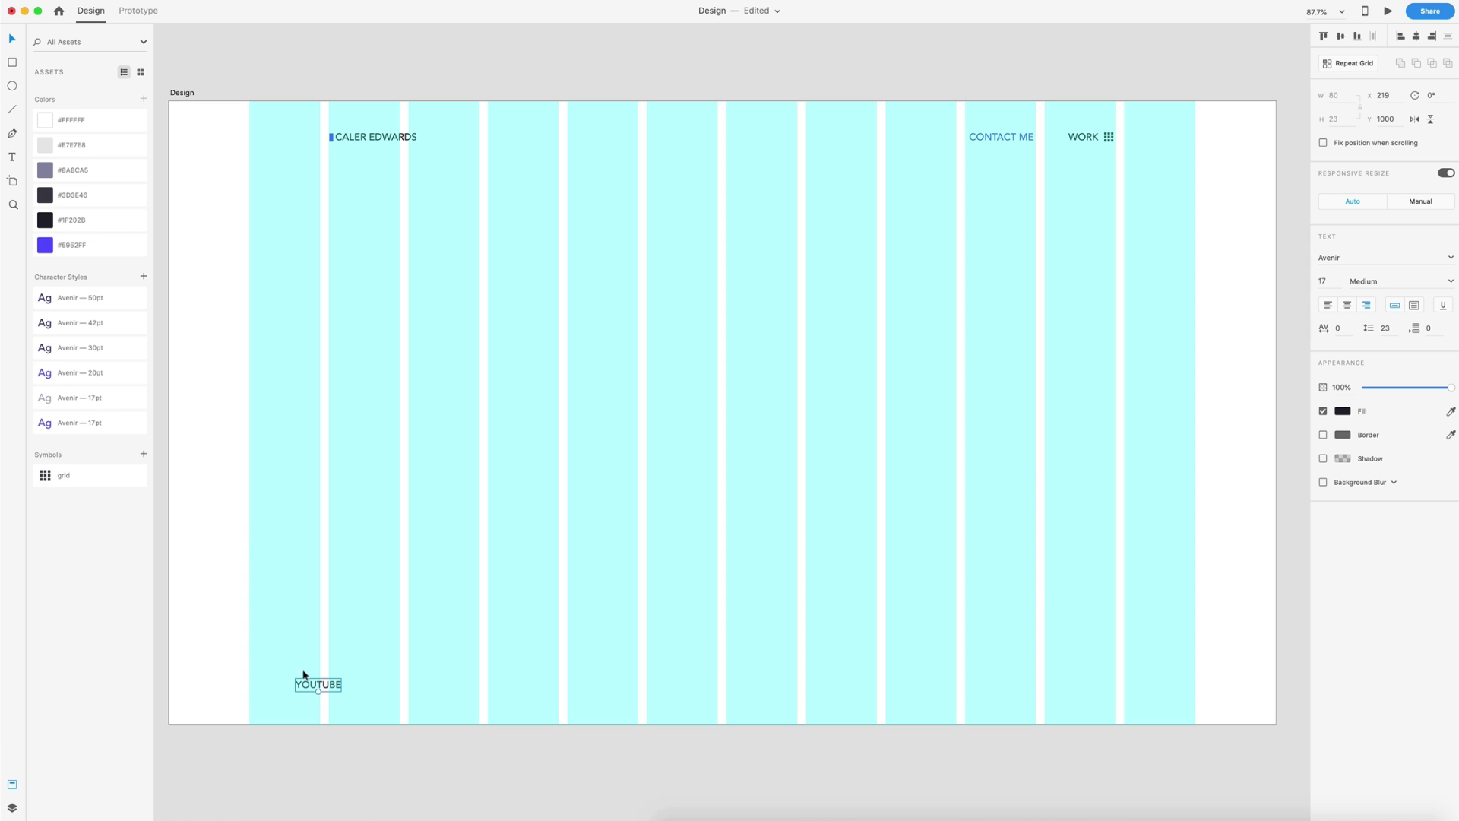
pyautogui.moveTo(319, 685); pyautogui.dragTo(353, 703)
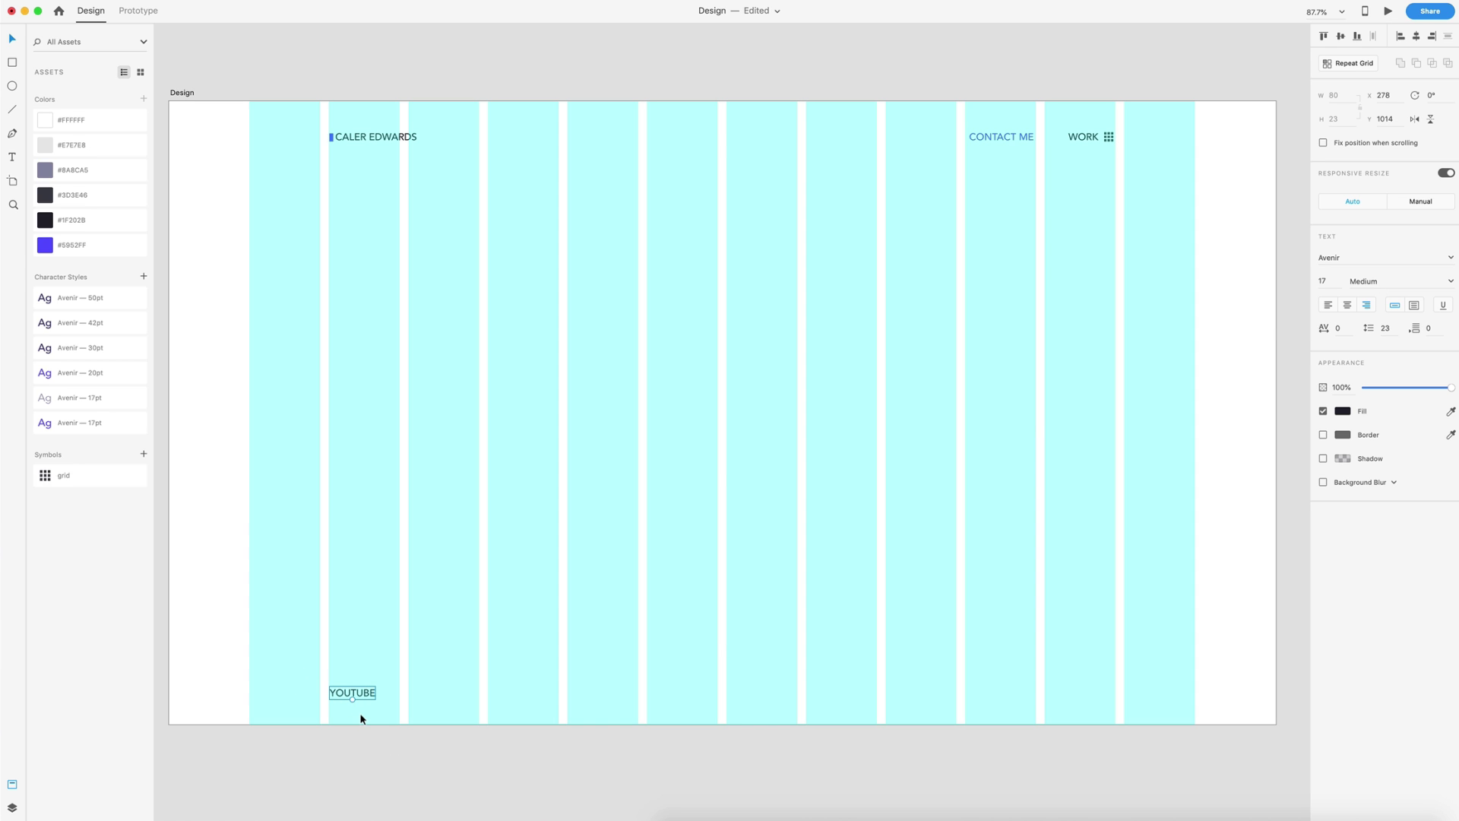
pyautogui.press('alt')
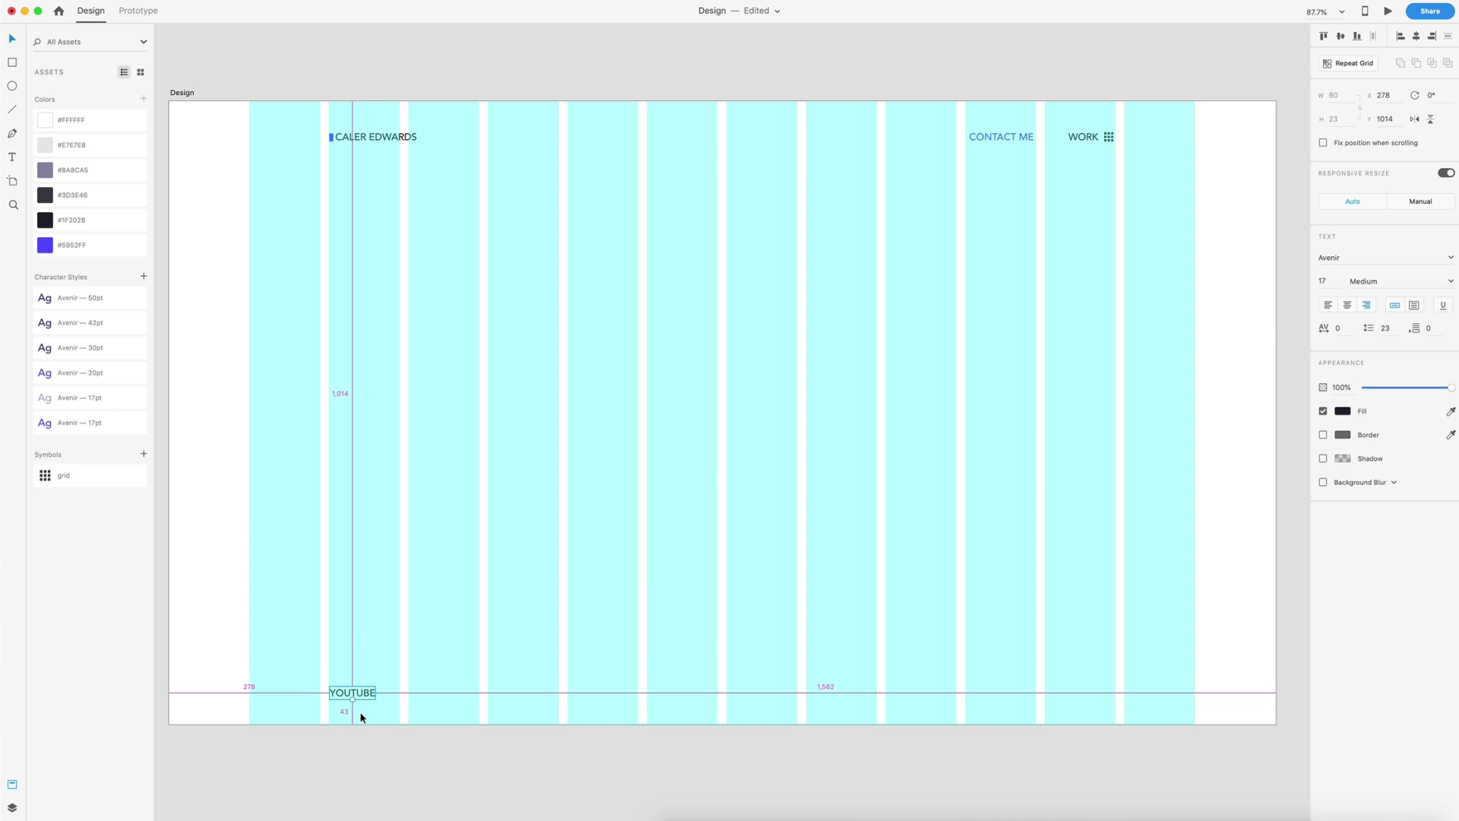
pyautogui.press('Up')
pyautogui.press('Up')
pyautogui.press('Up')
pyautogui.press('Up')
pyautogui.press('Up')
pyautogui.press('Up')
pyautogui.press('Up')
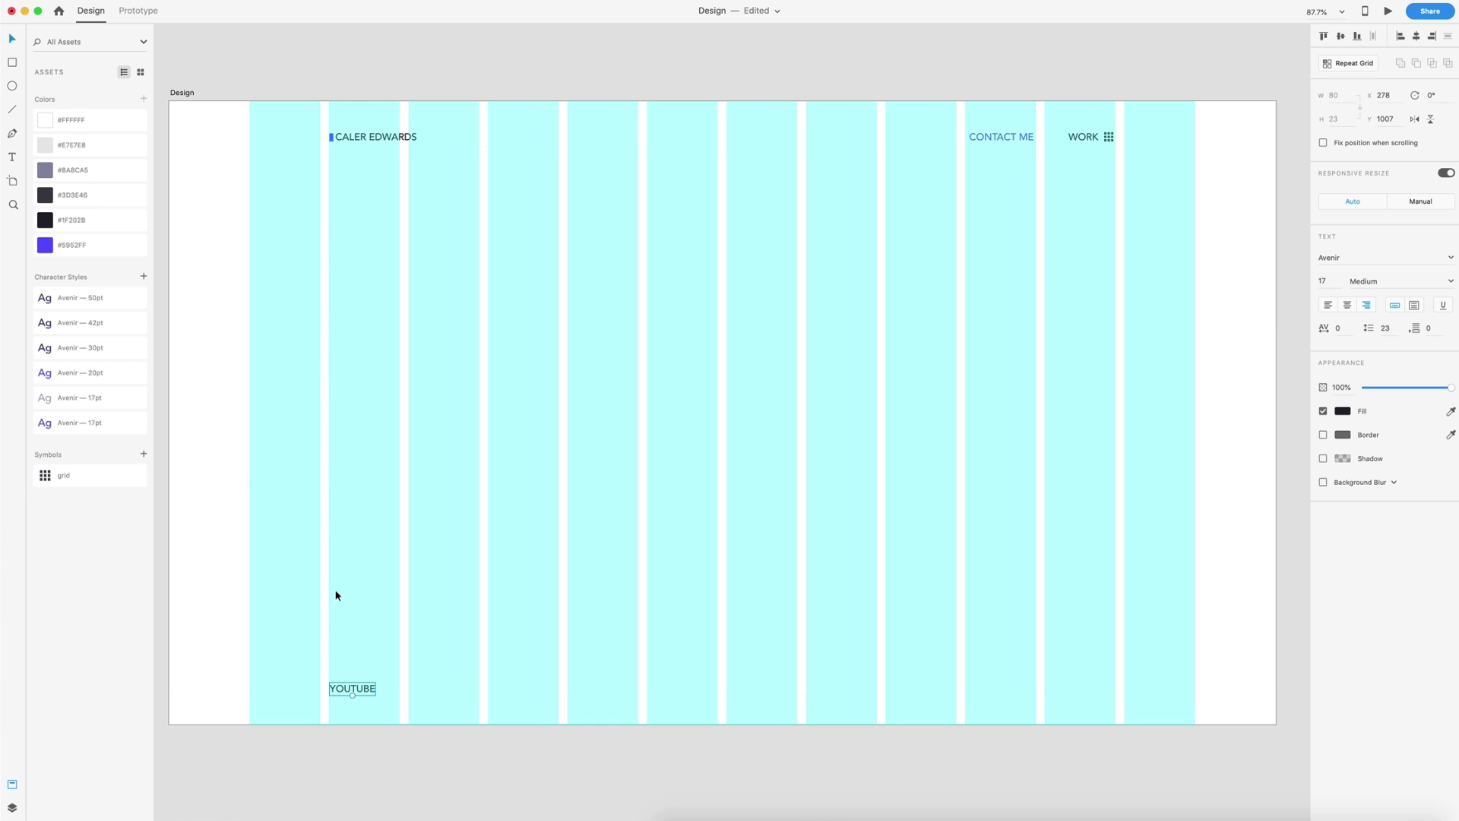
# Duplicate YOUTUBE to the right and change the copy to INSTAGRAM
pyautogui.moveTo(347, 690); pyautogui.dragTo(430, 693)
pyautogui.doubleClick(427, 693)
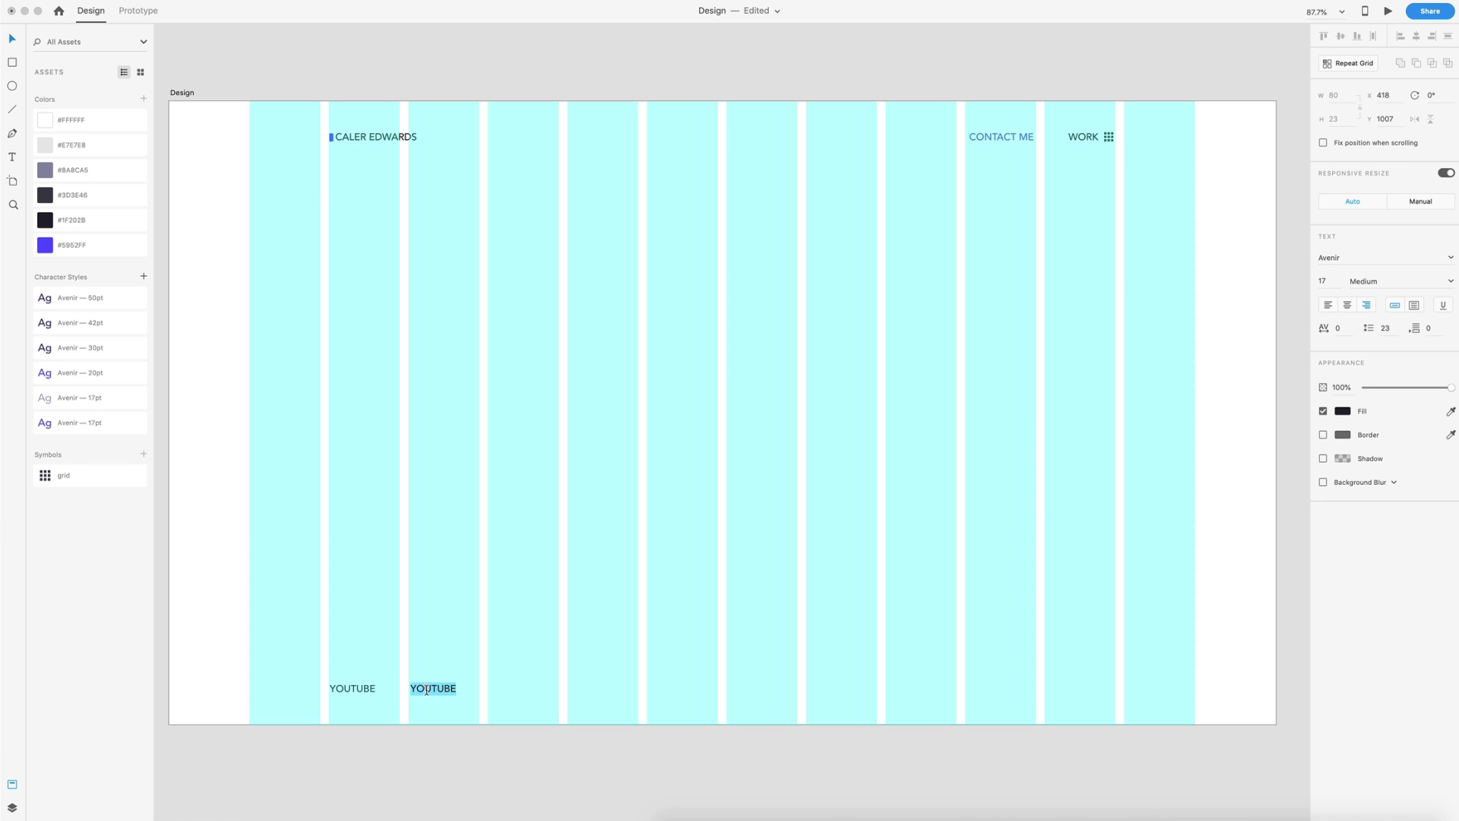
pyautogui.write('INSTAGER')
pyautogui.press('BackSpace')
pyautogui.press('BackSpace')
pyautogui.write('RAM')
pyautogui.press('Escape')
# Duplicate INSTAGRAM further right and change the copy to TWITTER
pyautogui.moveTo(462, 688); pyautogui.dragTo(538, 677)
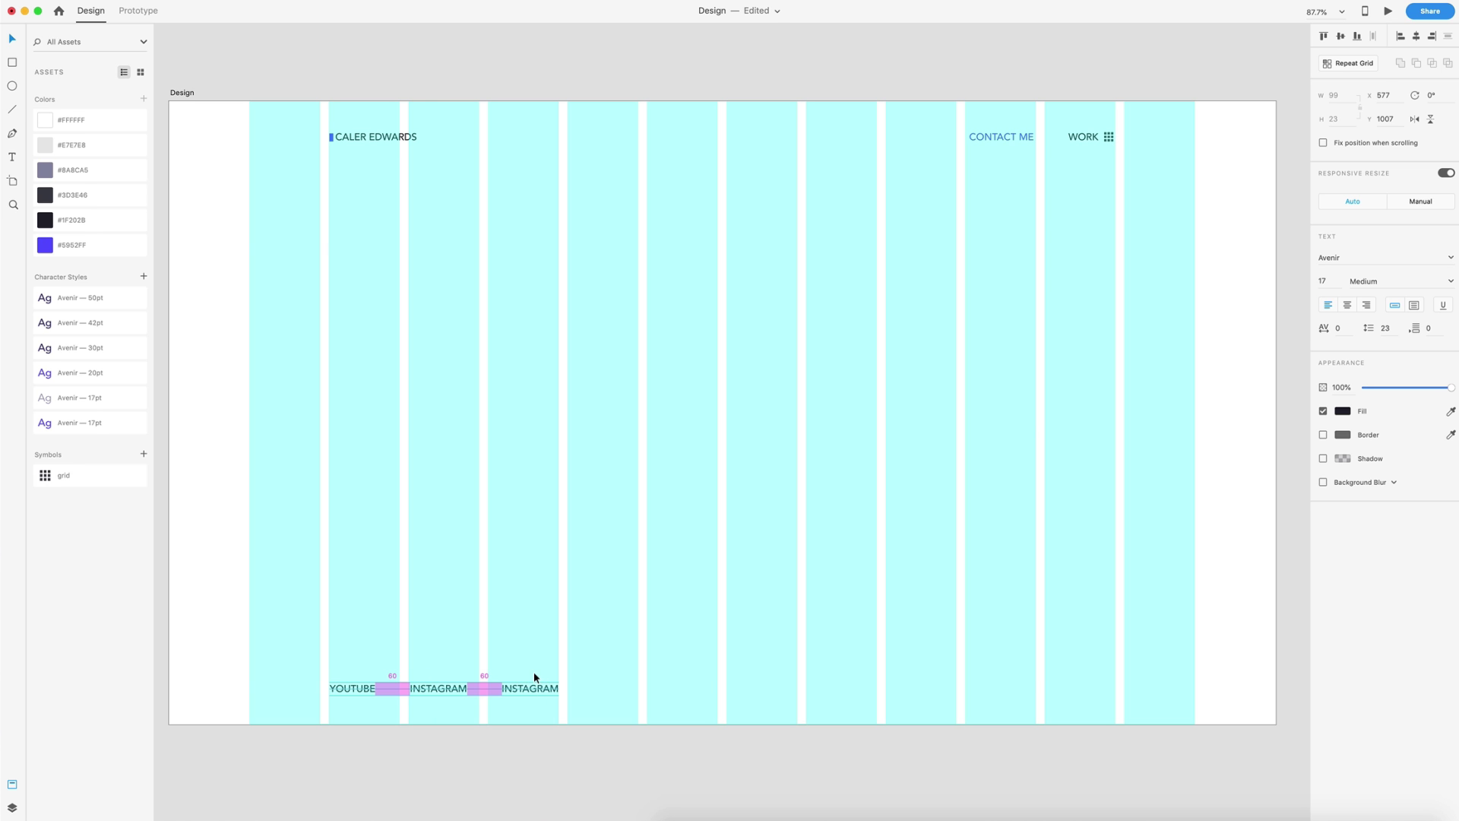
pyautogui.doubleClick(523, 688)
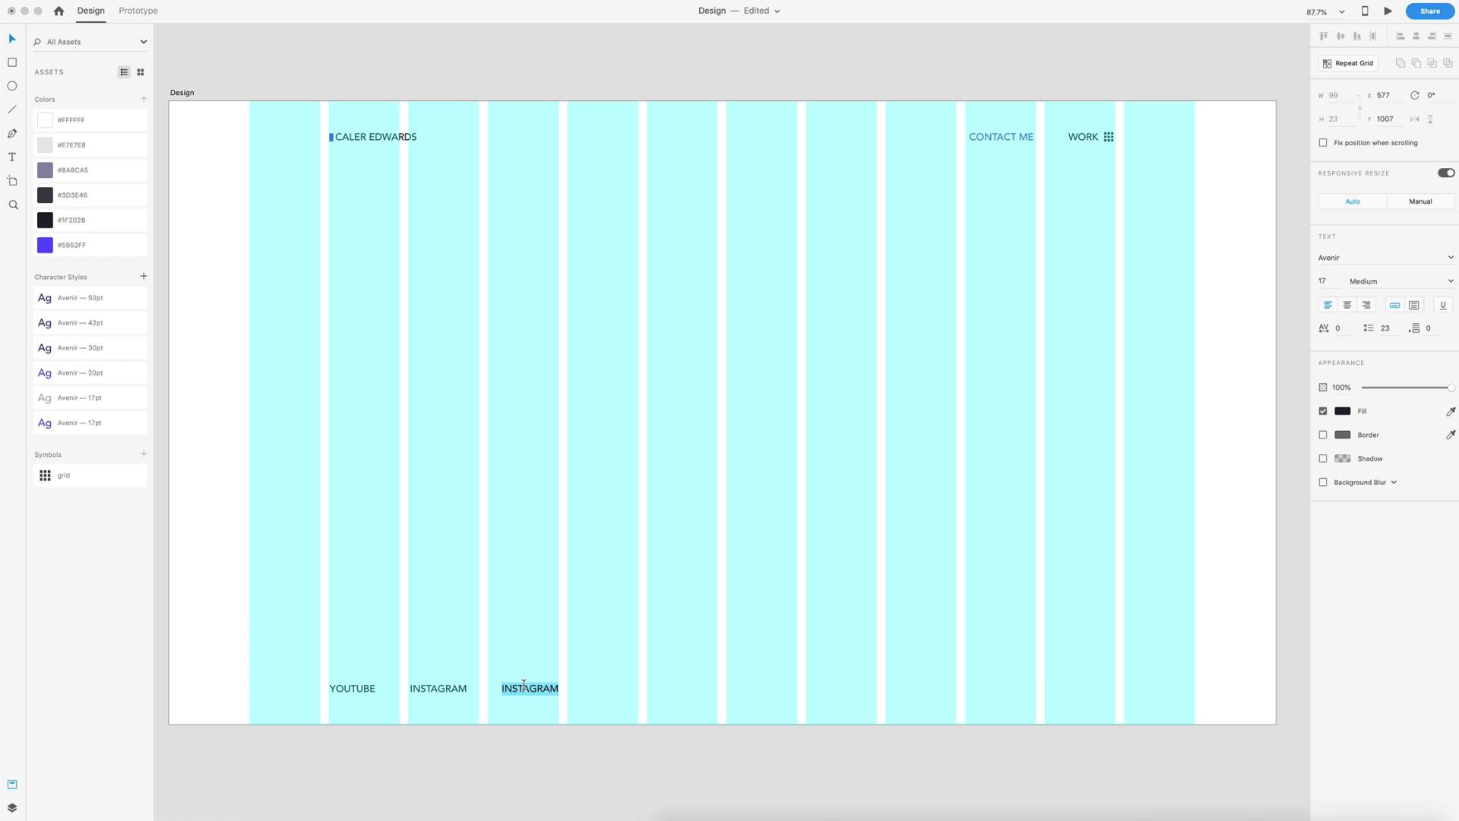
pyautogui.write('TWITTER')
pyautogui.click(750, 531)
# Place a copy at the footer's right end reading '2019©' plus the designer's name
pyautogui.scroll(-2, 749, 531)
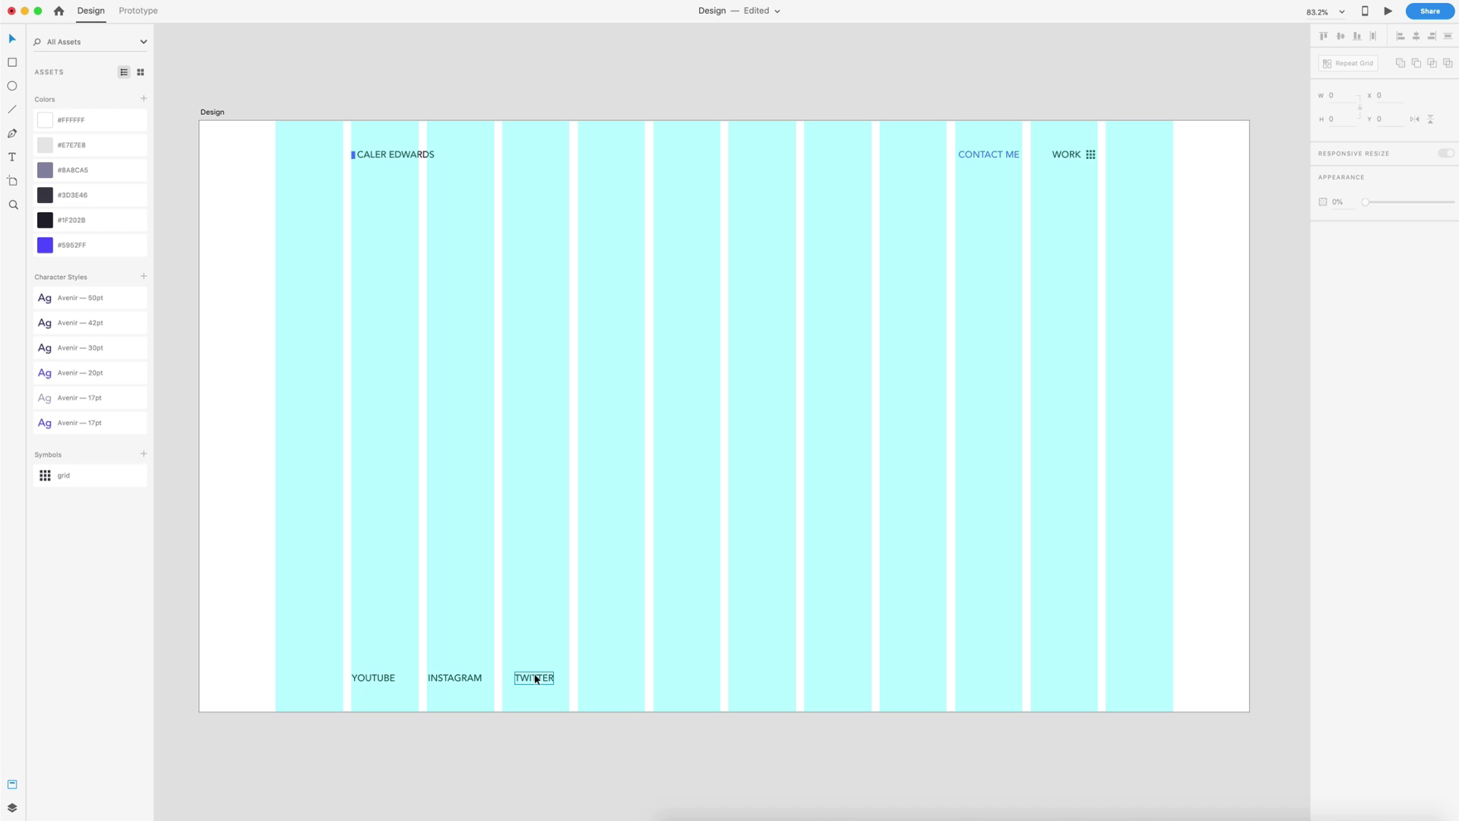
pyautogui.moveTo(536, 679); pyautogui.dragTo(1077, 652)
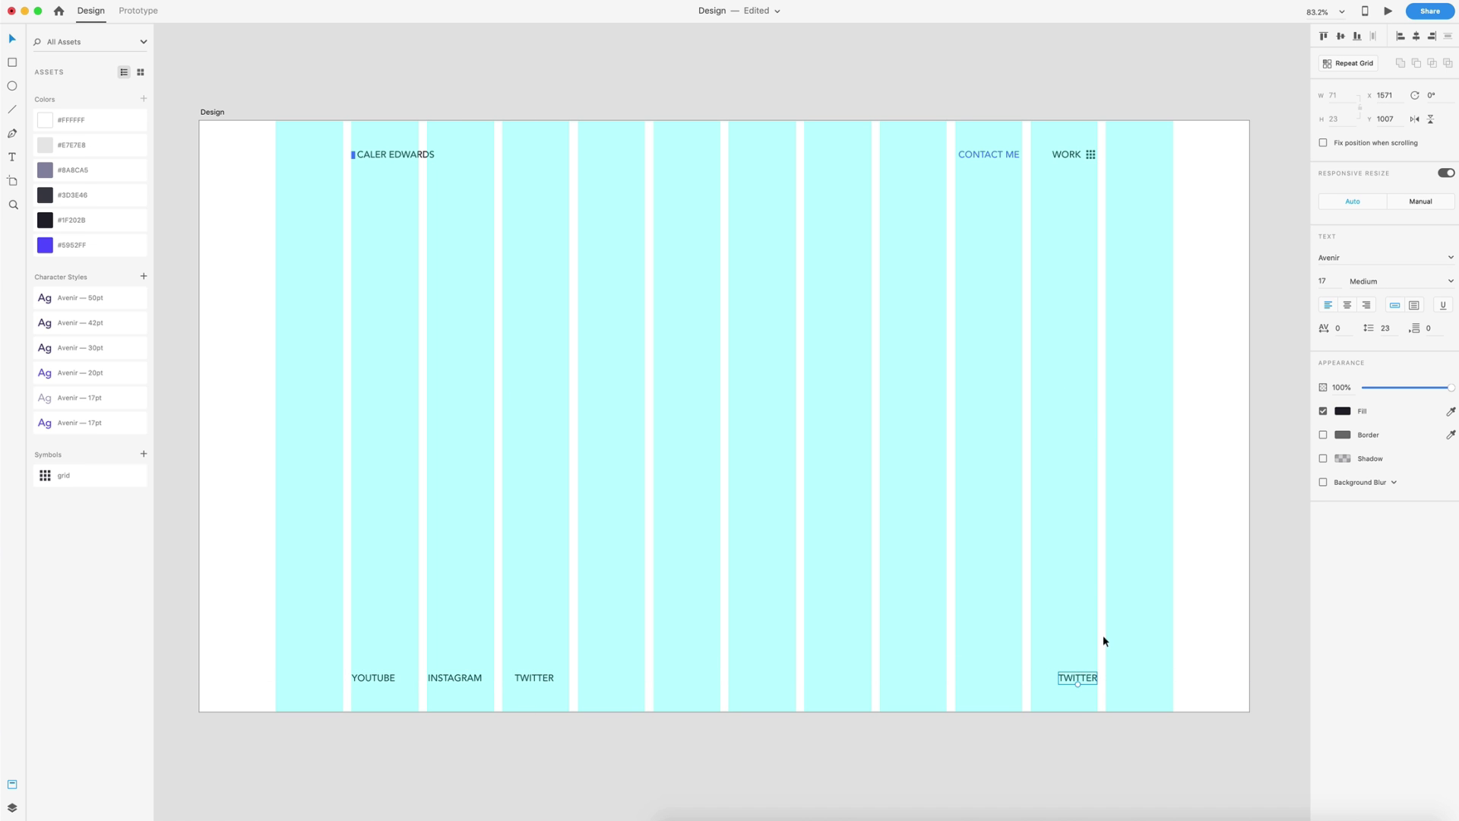
pyautogui.doubleClick(1074, 678)
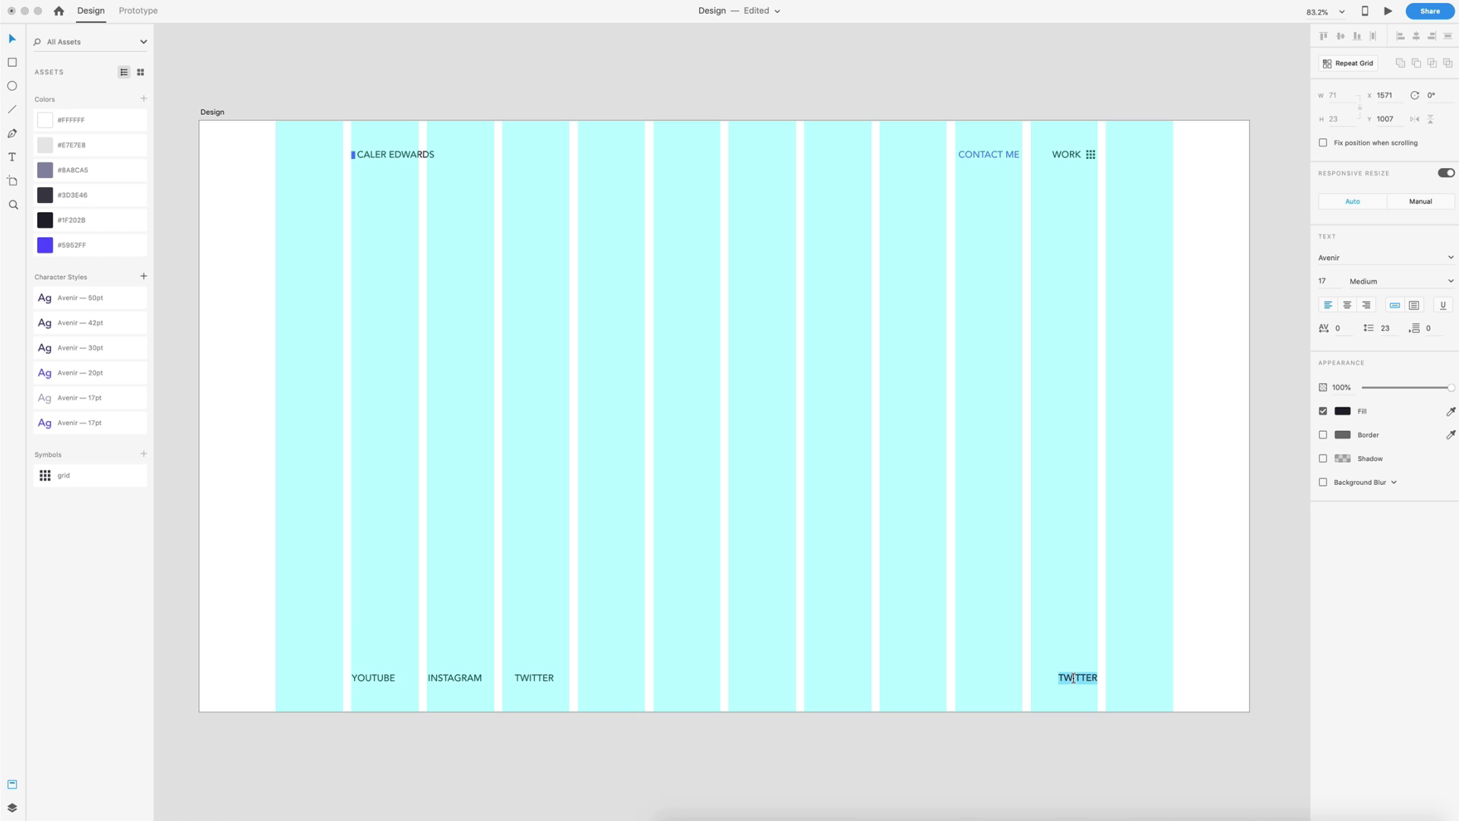
pyautogui.write('2019© CALER EDWARDS')
# Group the four footer texts together
pyautogui.click(1131, 675)
pyautogui.moveTo(1160, 692); pyautogui.dragTo(293, 647)
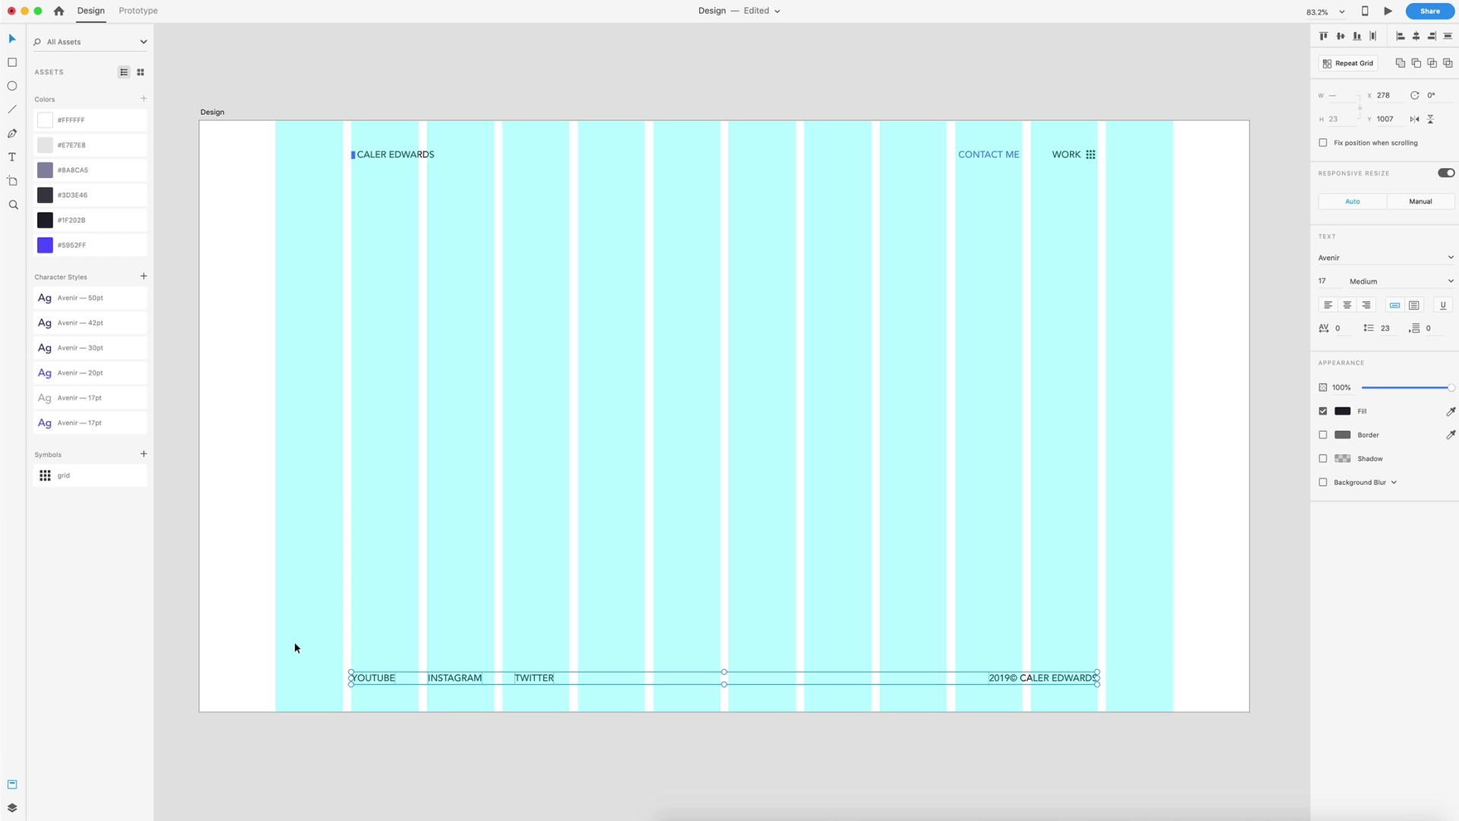
pyautogui.press('super+g')
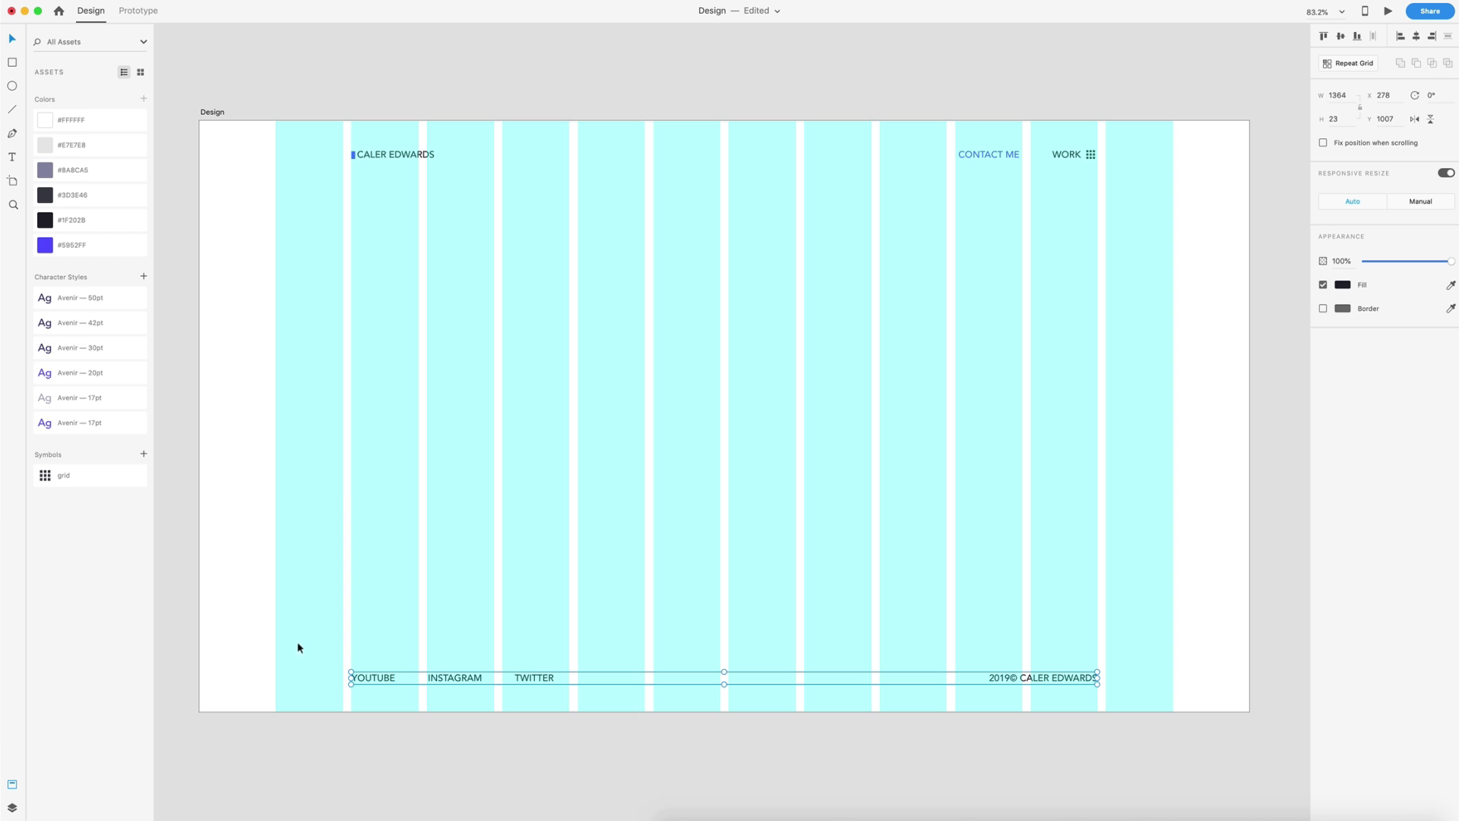
# Colour the footer group grey #8A8CA5
pyautogui.click(45, 170)
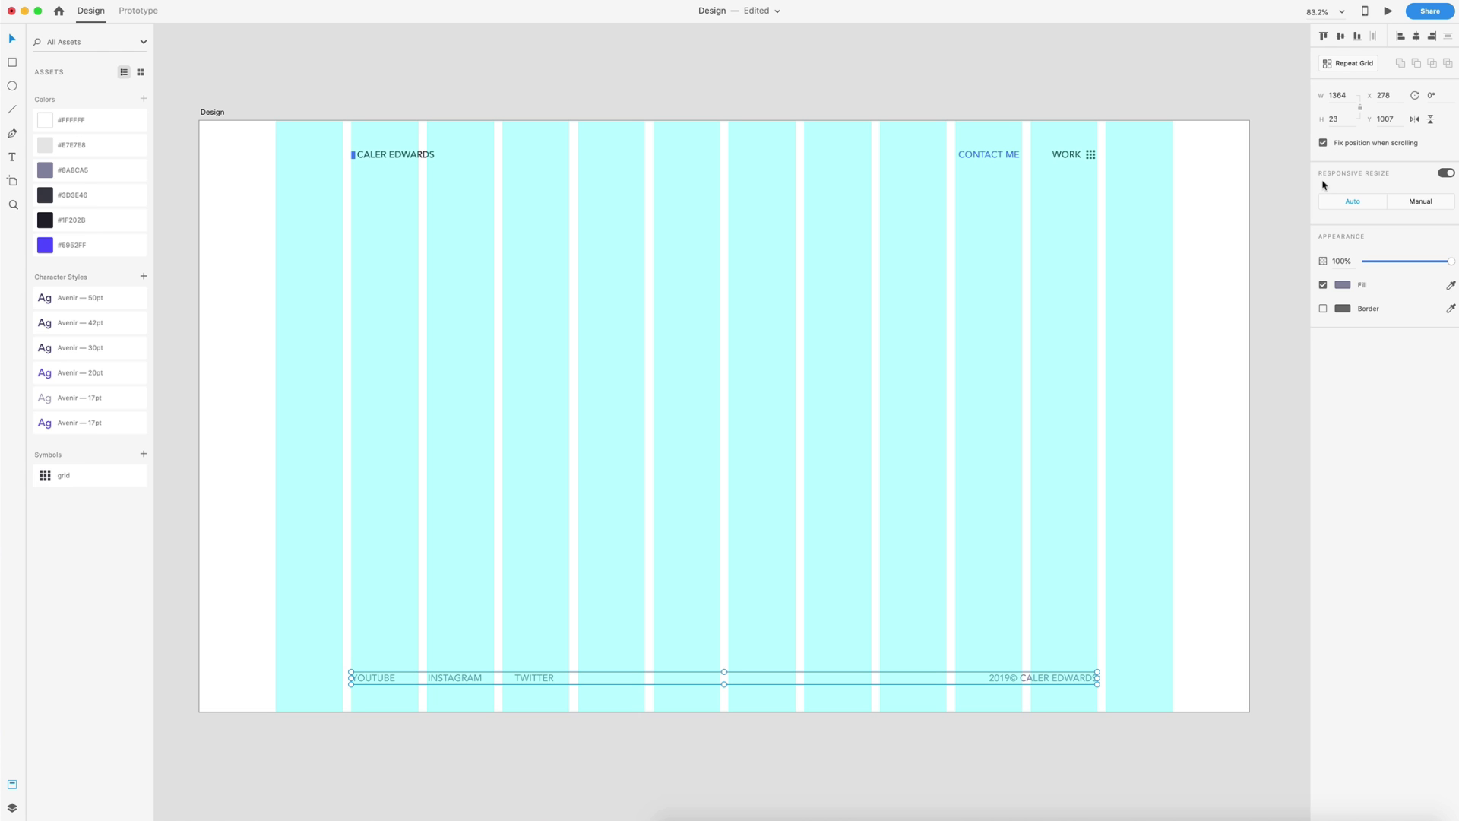
pyautogui.click(980, 427)
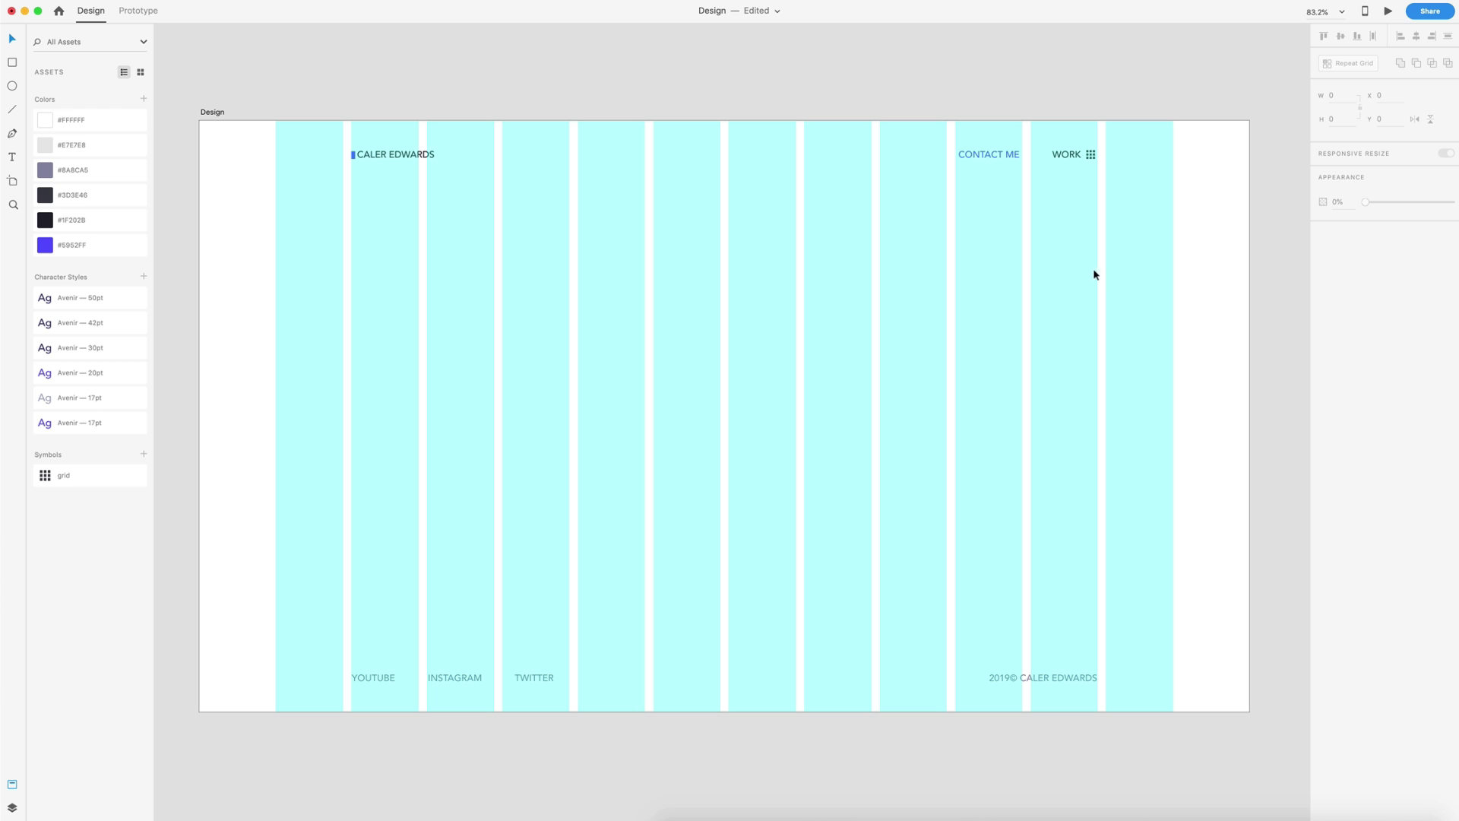
pyautogui.press('l')
# Draw a full-height purple #5952FF vertical line down the artboard's right side
pyautogui.moveTo(1173, 121)
pyautogui.mouseDown()
pyautogui.moveTo(1182, 274)
pyautogui.moveTo(1143, 426)
pyautogui.moveTo(1127, 664)
pyautogui.moveTo(1186, 713)
pyautogui.mouseUp()
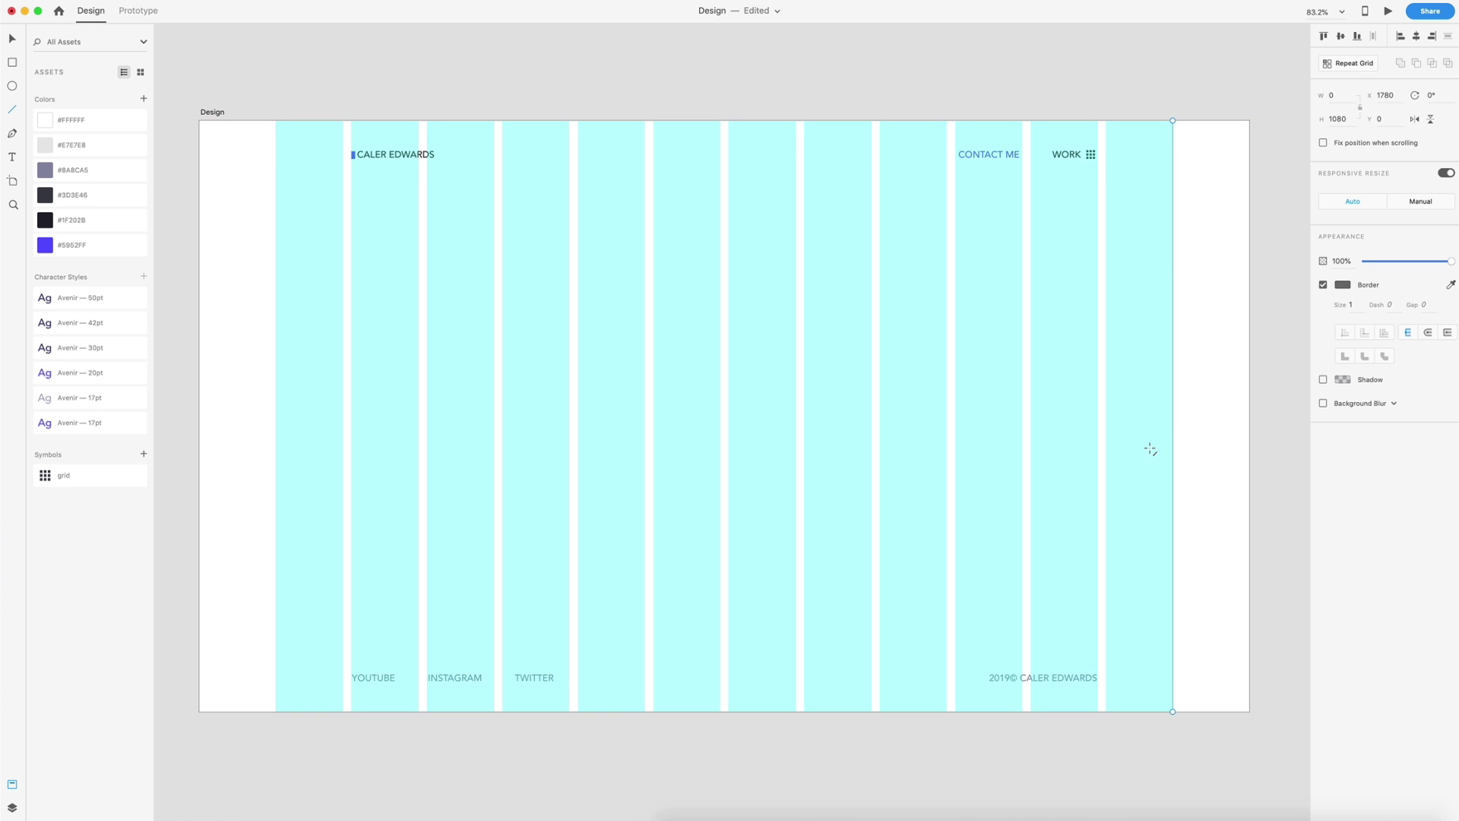
pyautogui.press('v')
pyautogui.click(49, 246)
pyautogui.press('Right')
pyautogui.press('Right')
pyautogui.press('Right')
pyautogui.press('Right')
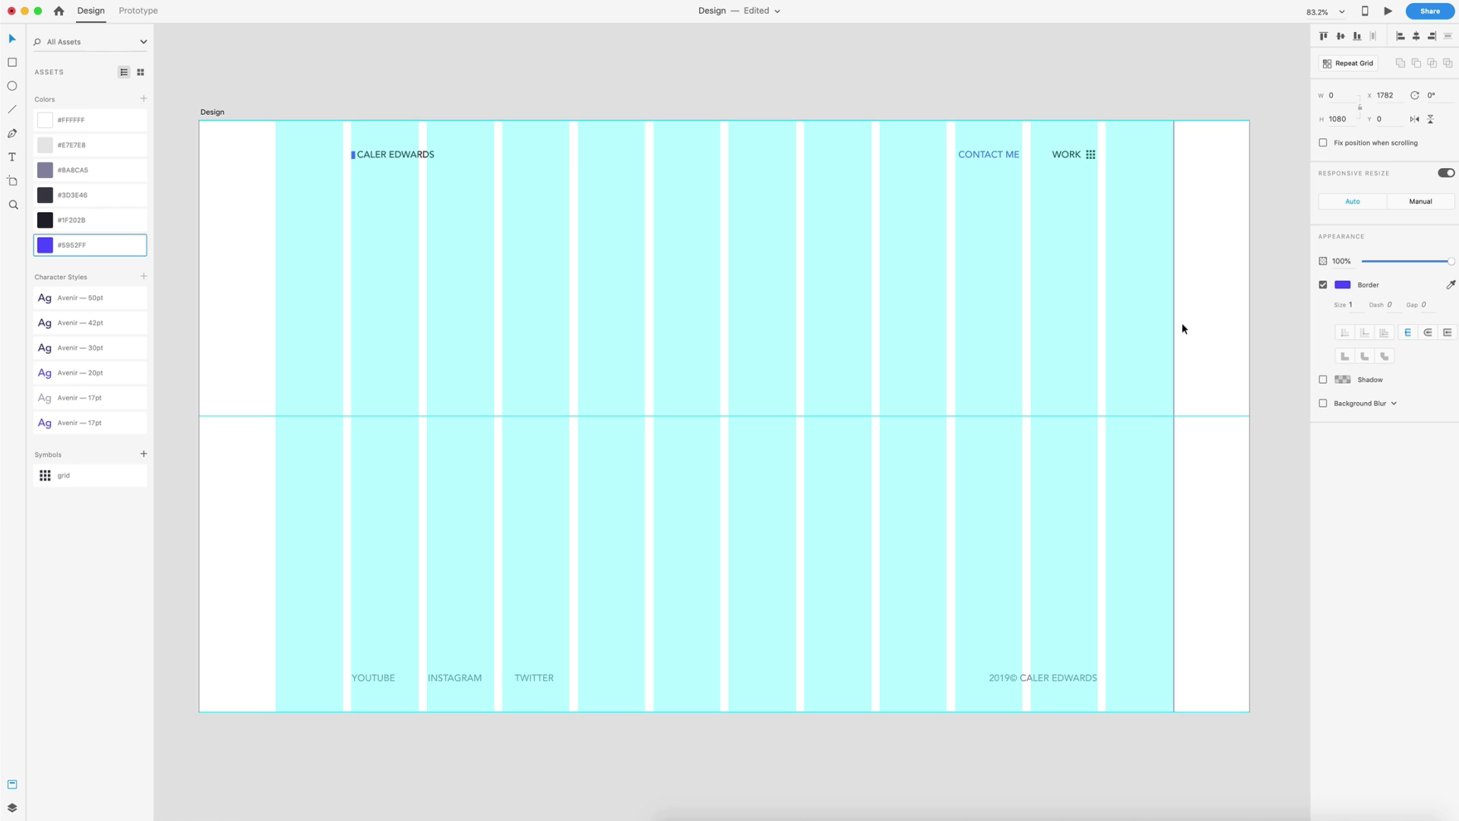
pyautogui.press('Right')
pyautogui.press('Right')
pyautogui.press('Right')
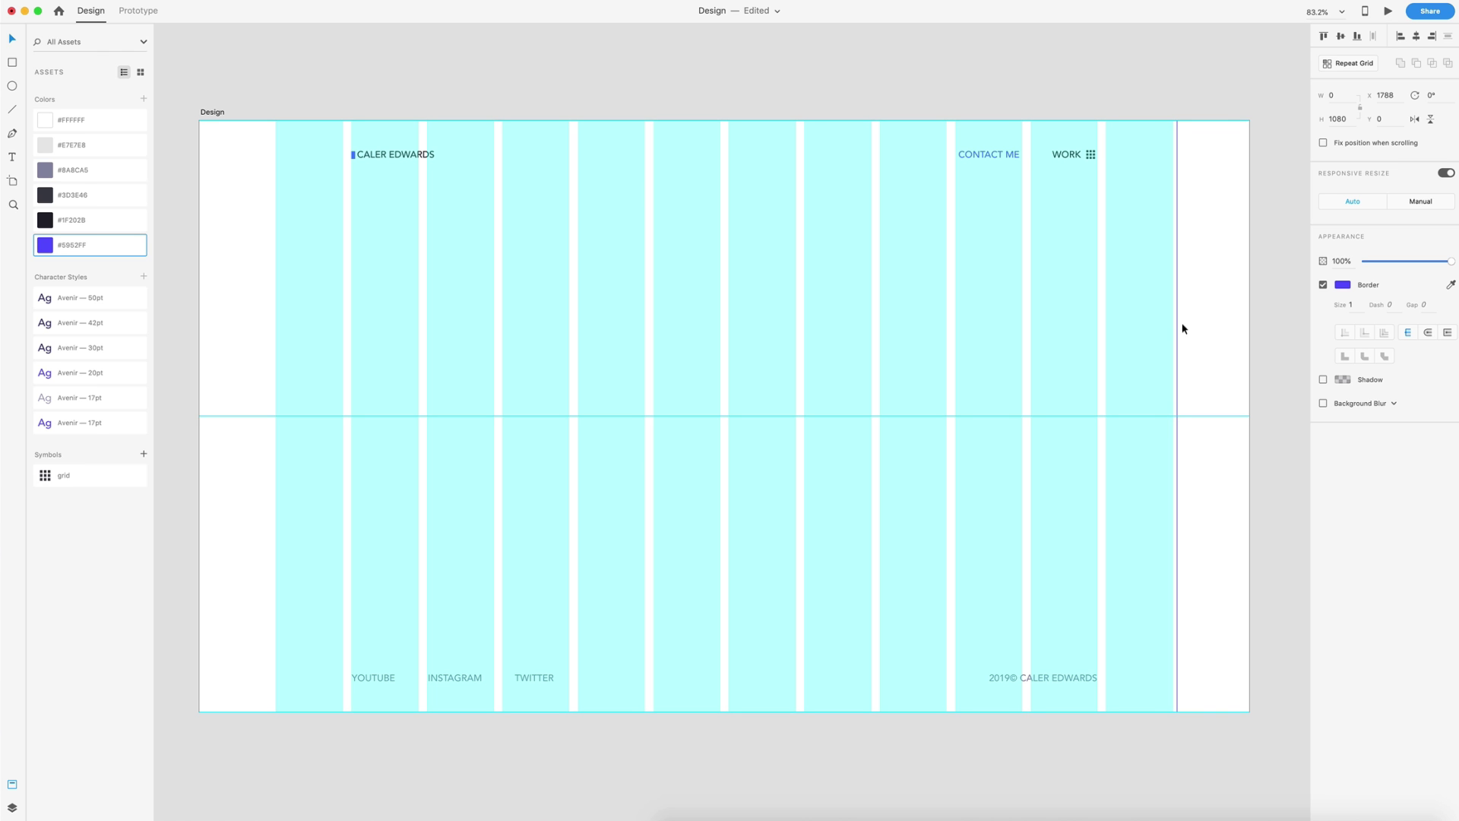
pyautogui.click(1136, 325)
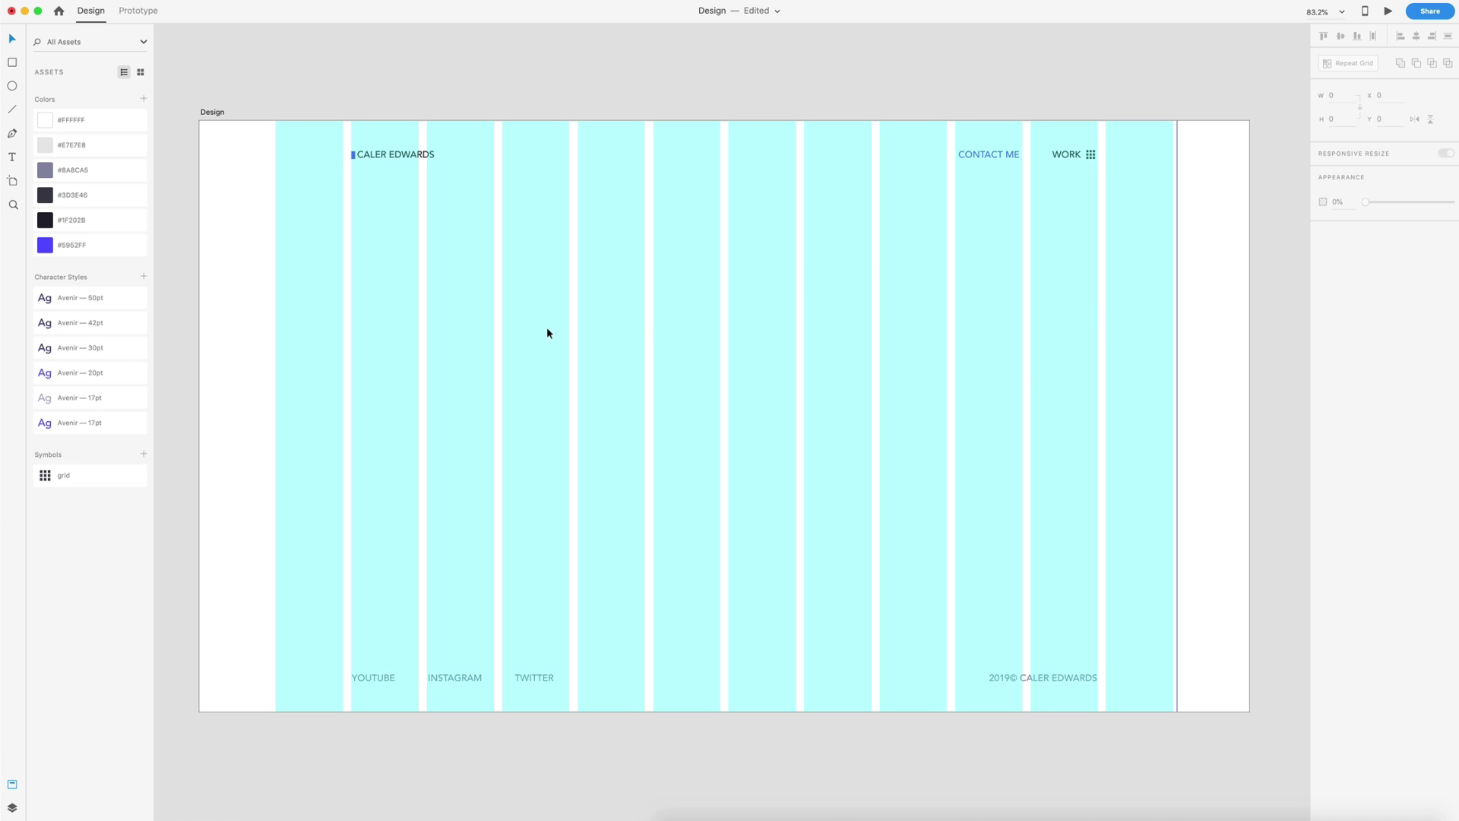
# Move the line onto a column edge and copy it to every second column leftward
pyautogui.click(1178, 301)
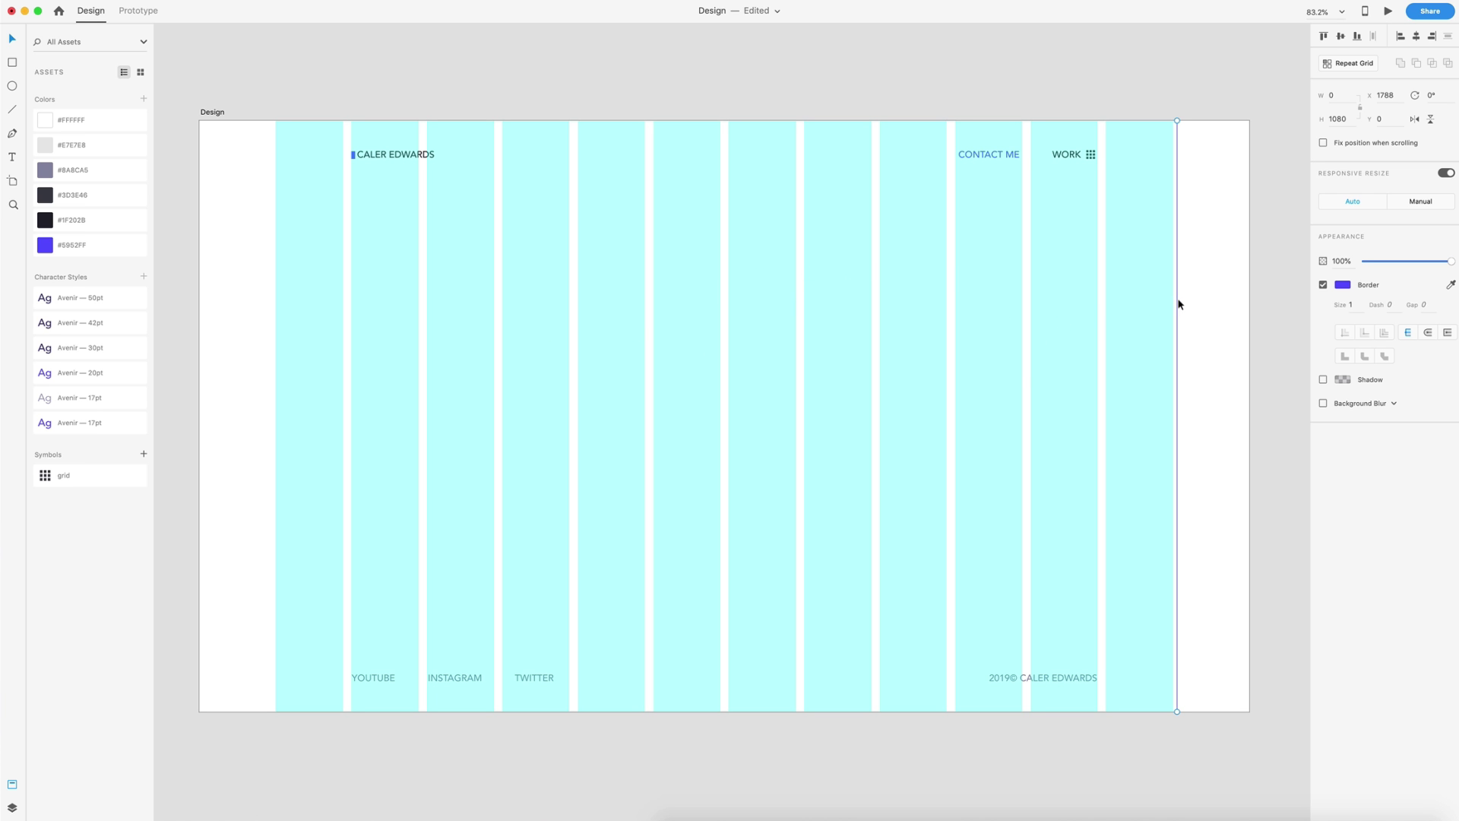
pyautogui.moveTo(1179, 304); pyautogui.dragTo(1025, 286)
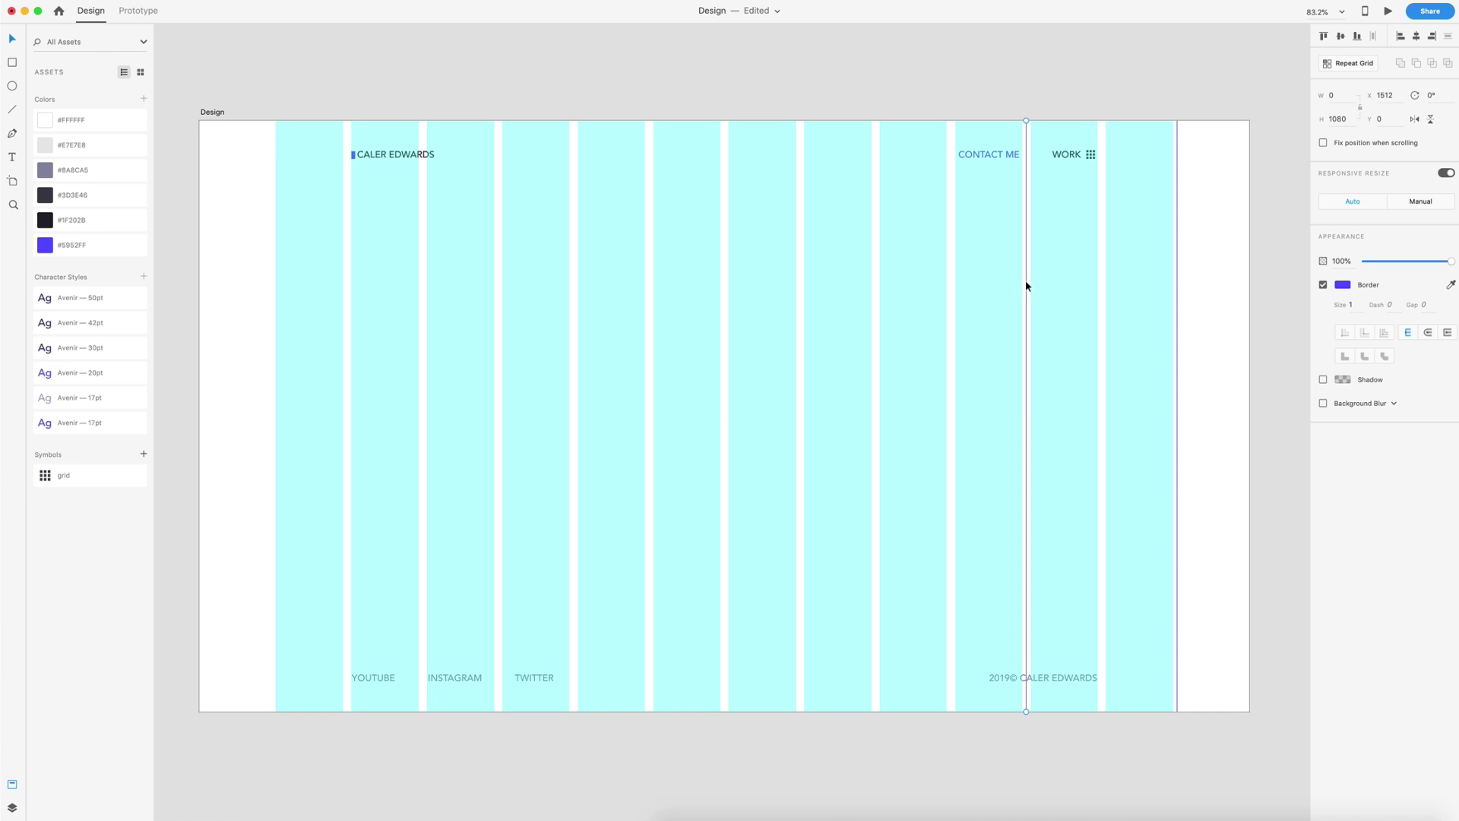
pyautogui.press('alt')
pyautogui.moveTo(1028, 410); pyautogui.dragTo(241, 385)
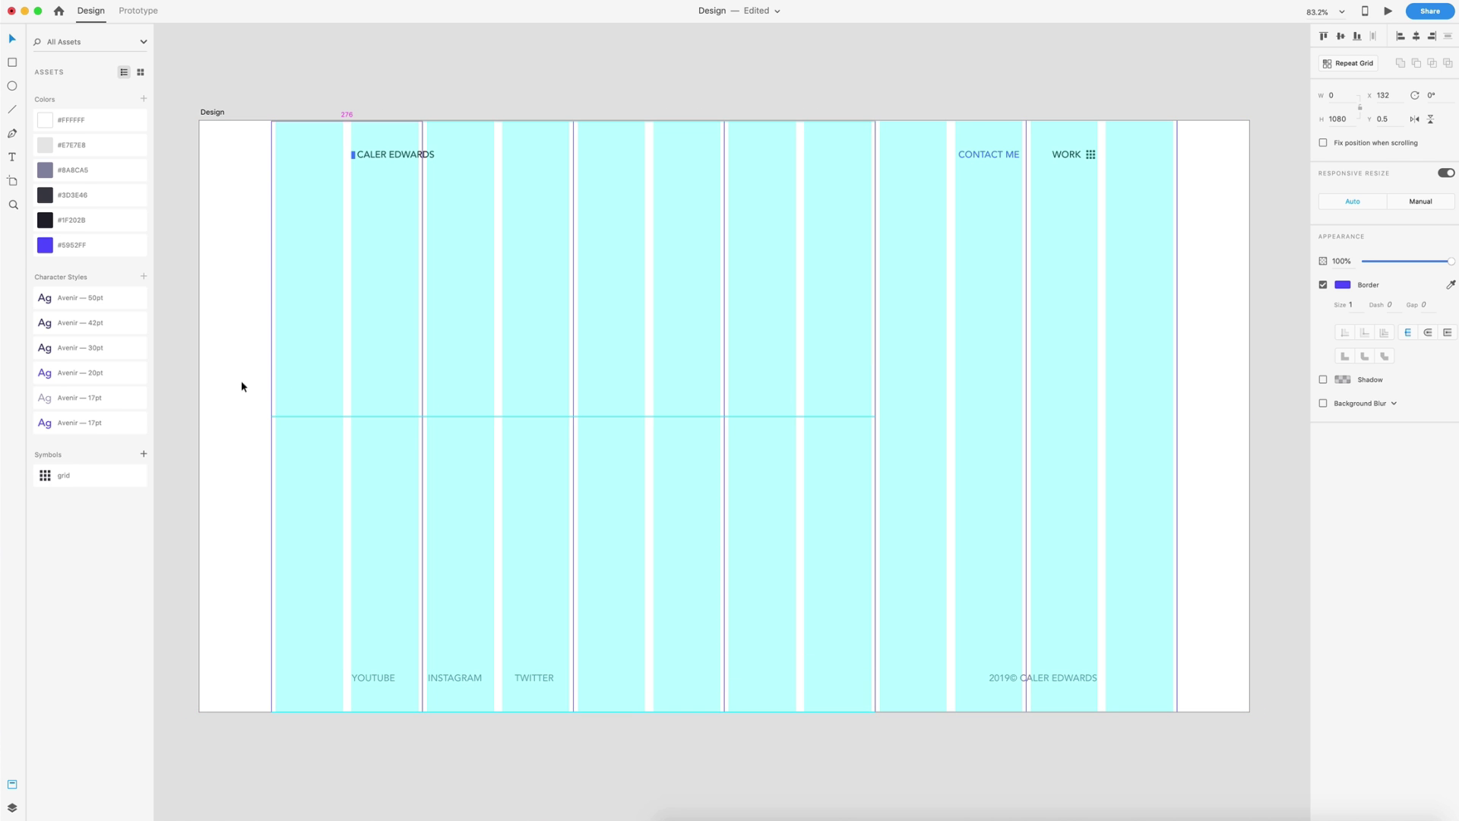
pyautogui.click(240, 331)
# Check the even spacing of the vertical lines across the artboard
pyautogui.click(272, 357)
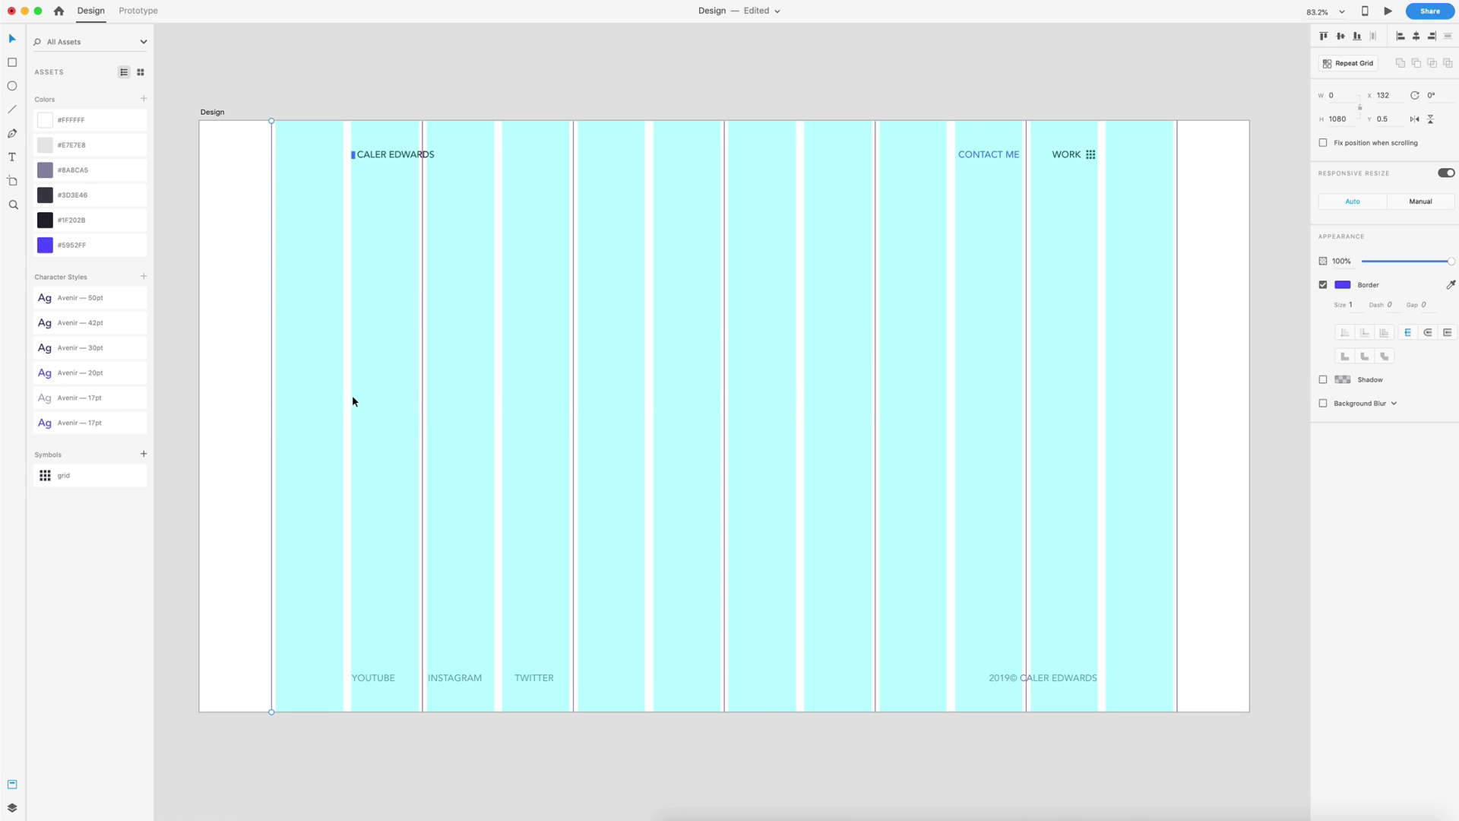
pyautogui.click(420, 377)
pyautogui.click(574, 392)
pyautogui.click(792, 393)
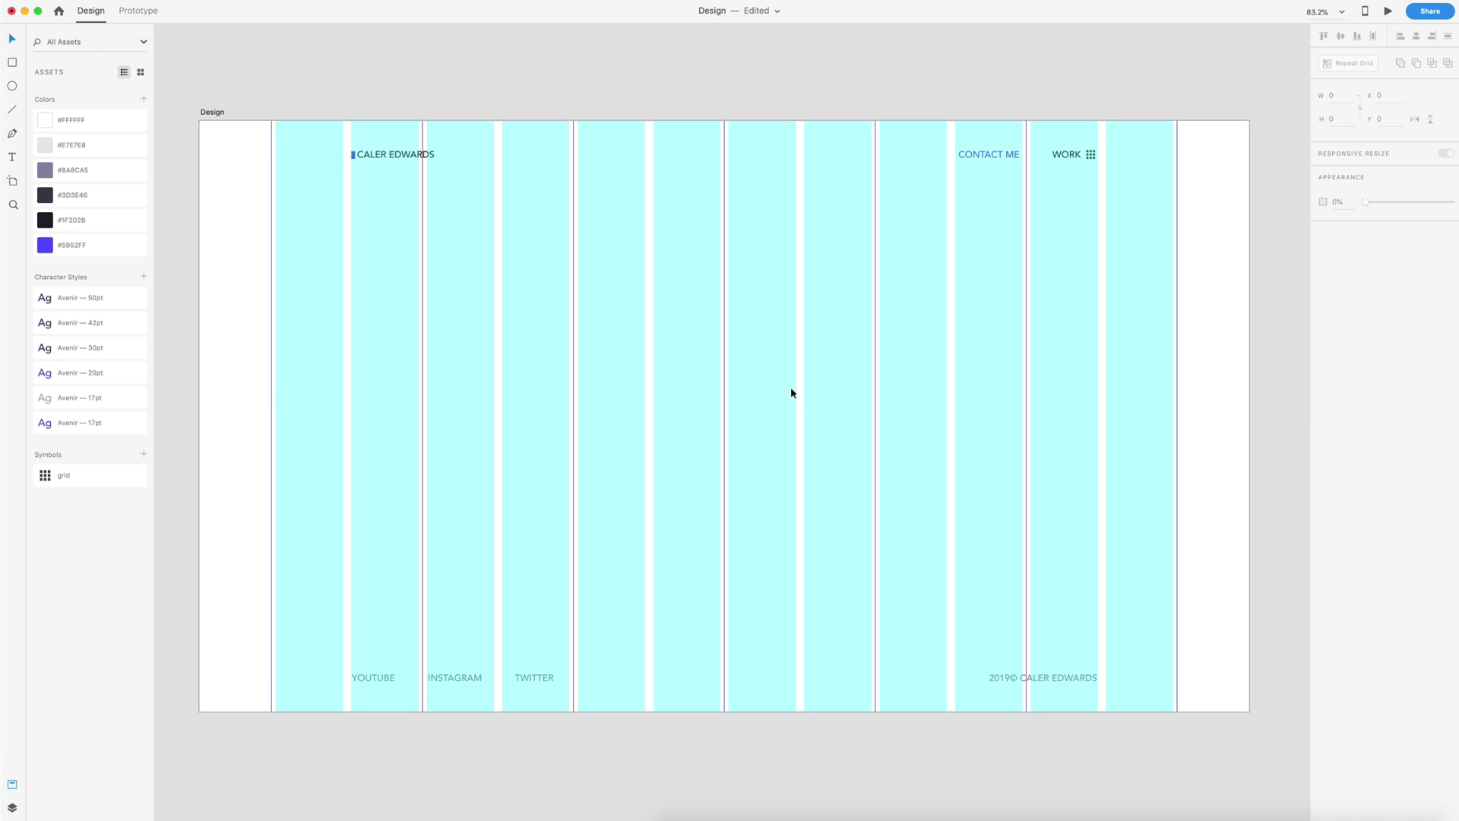
pyautogui.click(1237, 249)
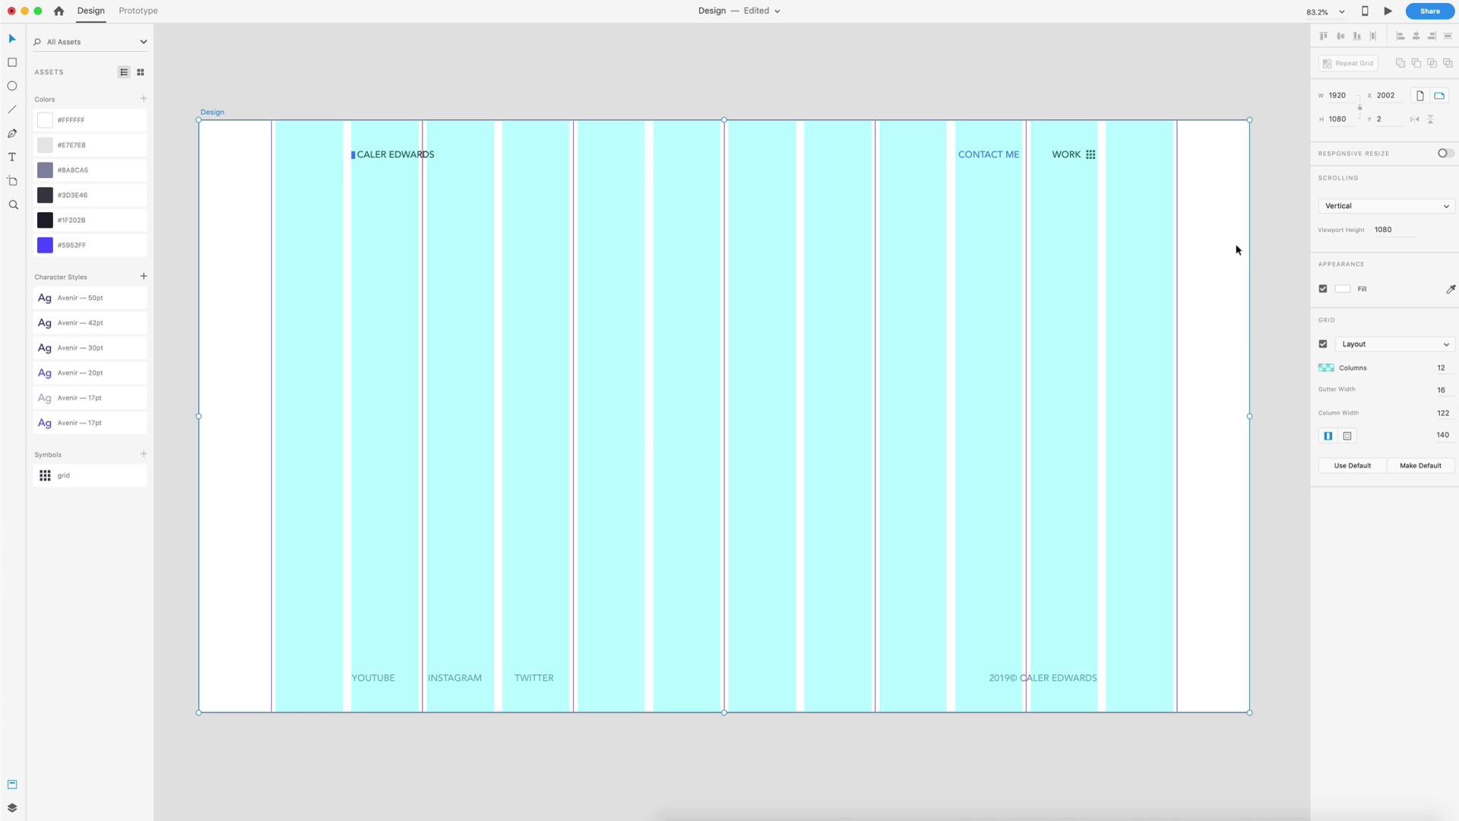
# Hide the layout grid and recolour all seven vertical lines light grey #E7E7E8
pyautogui.click(1323, 344)
pyautogui.click(1280, 355)
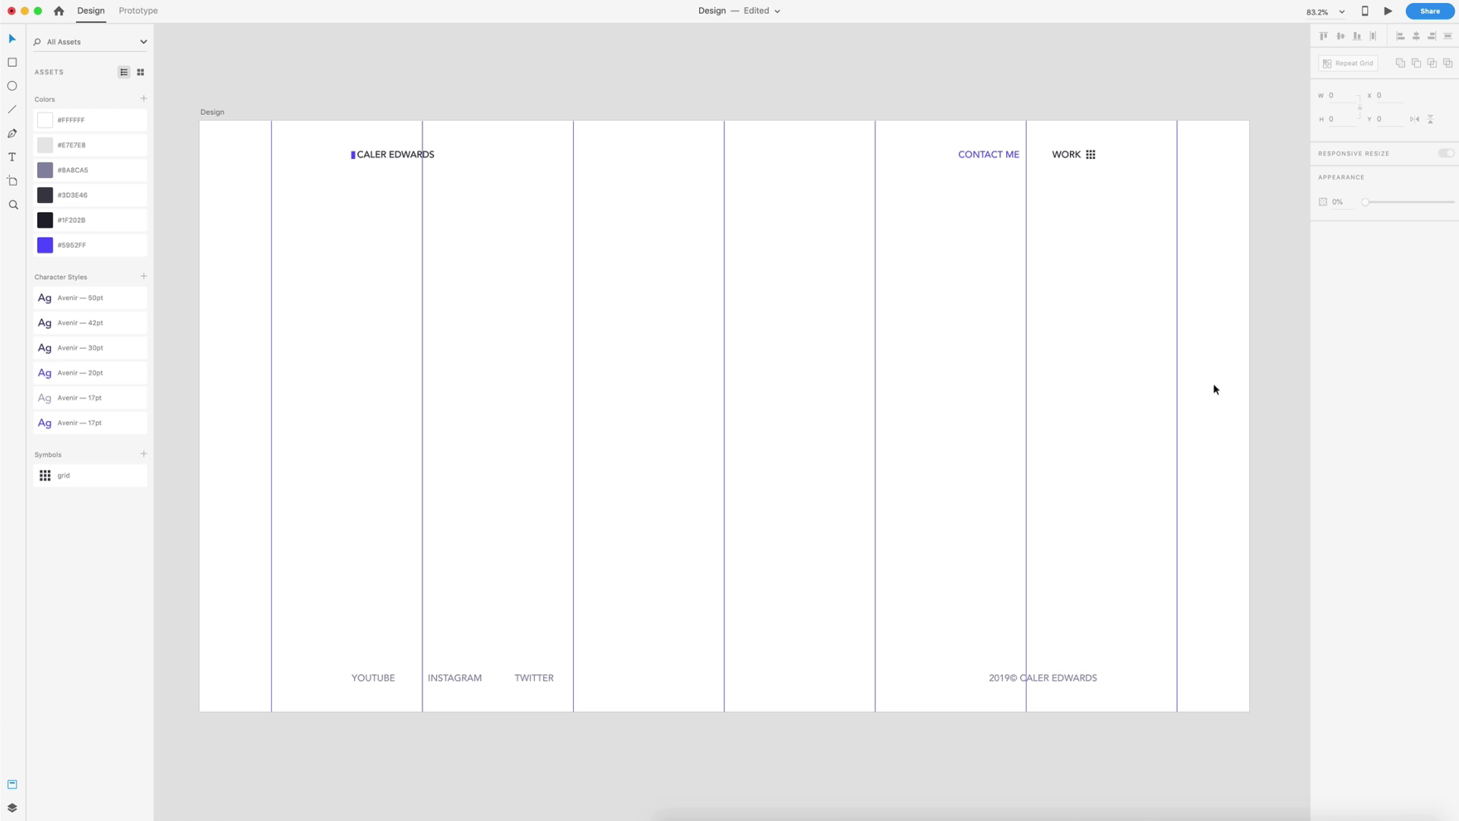
pyautogui.moveTo(1229, 354); pyautogui.dragTo(254, 339)
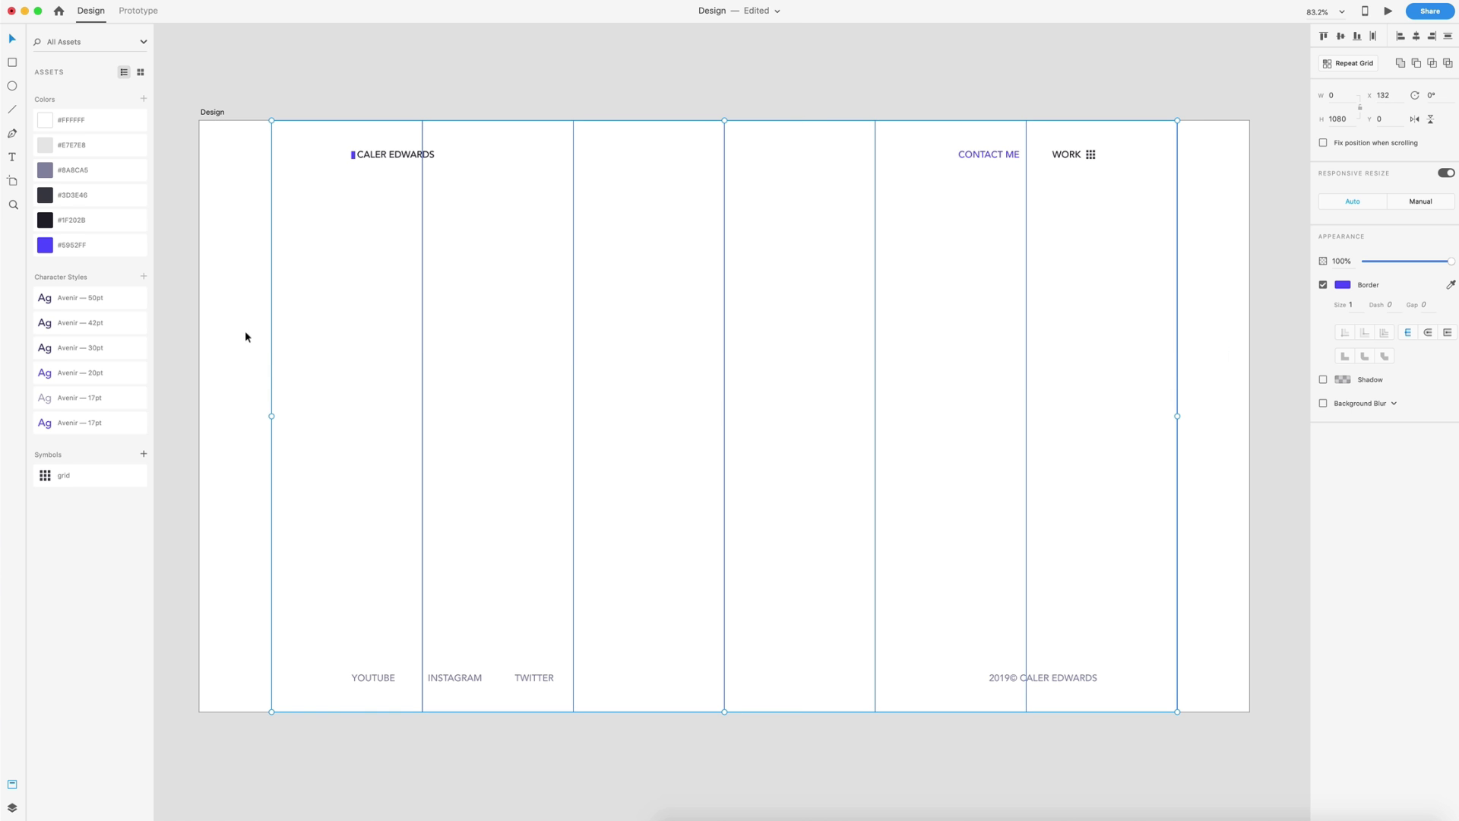
pyautogui.click(43, 150)
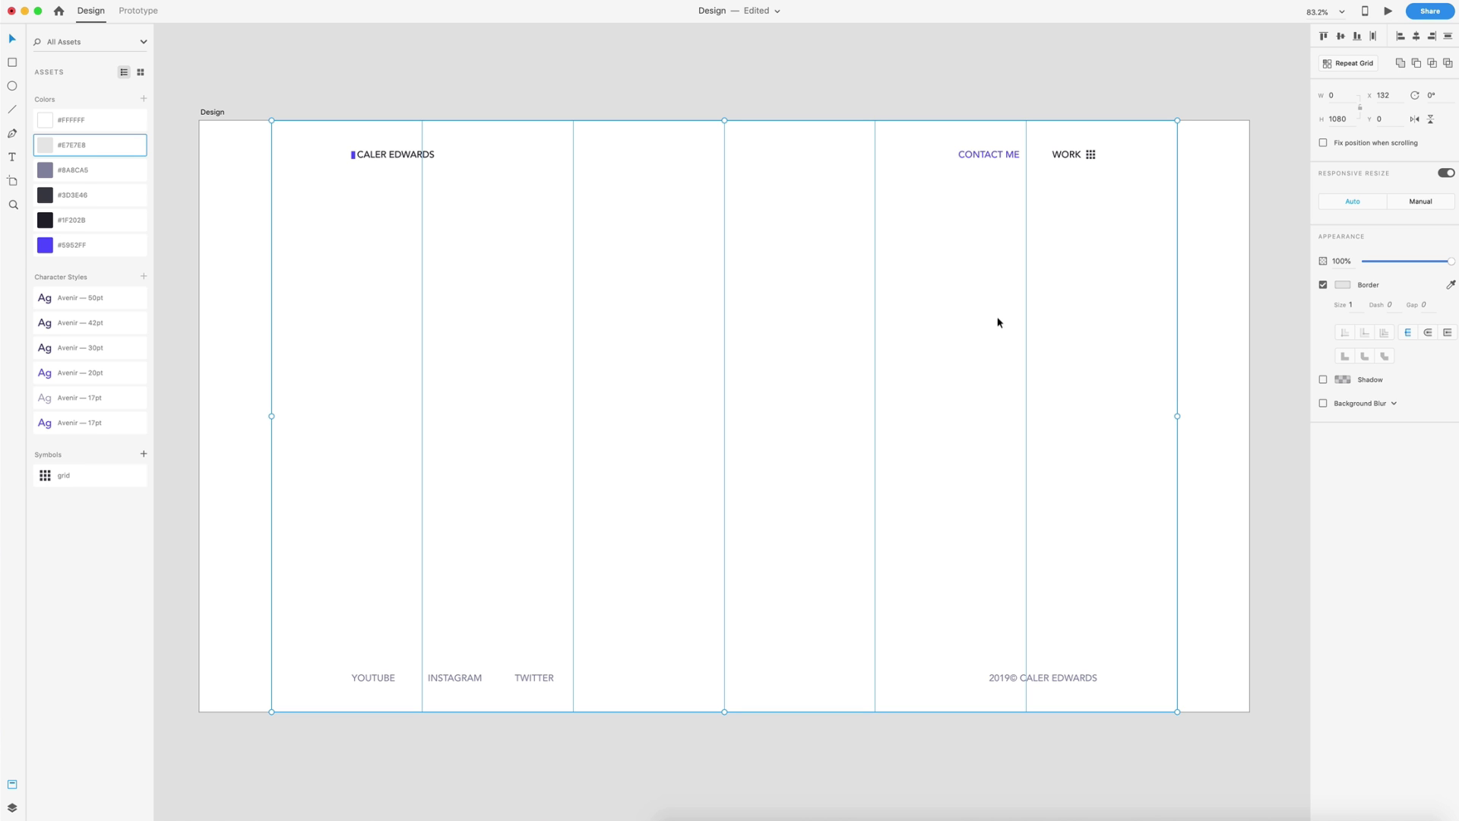
pyautogui.click(1182, 307)
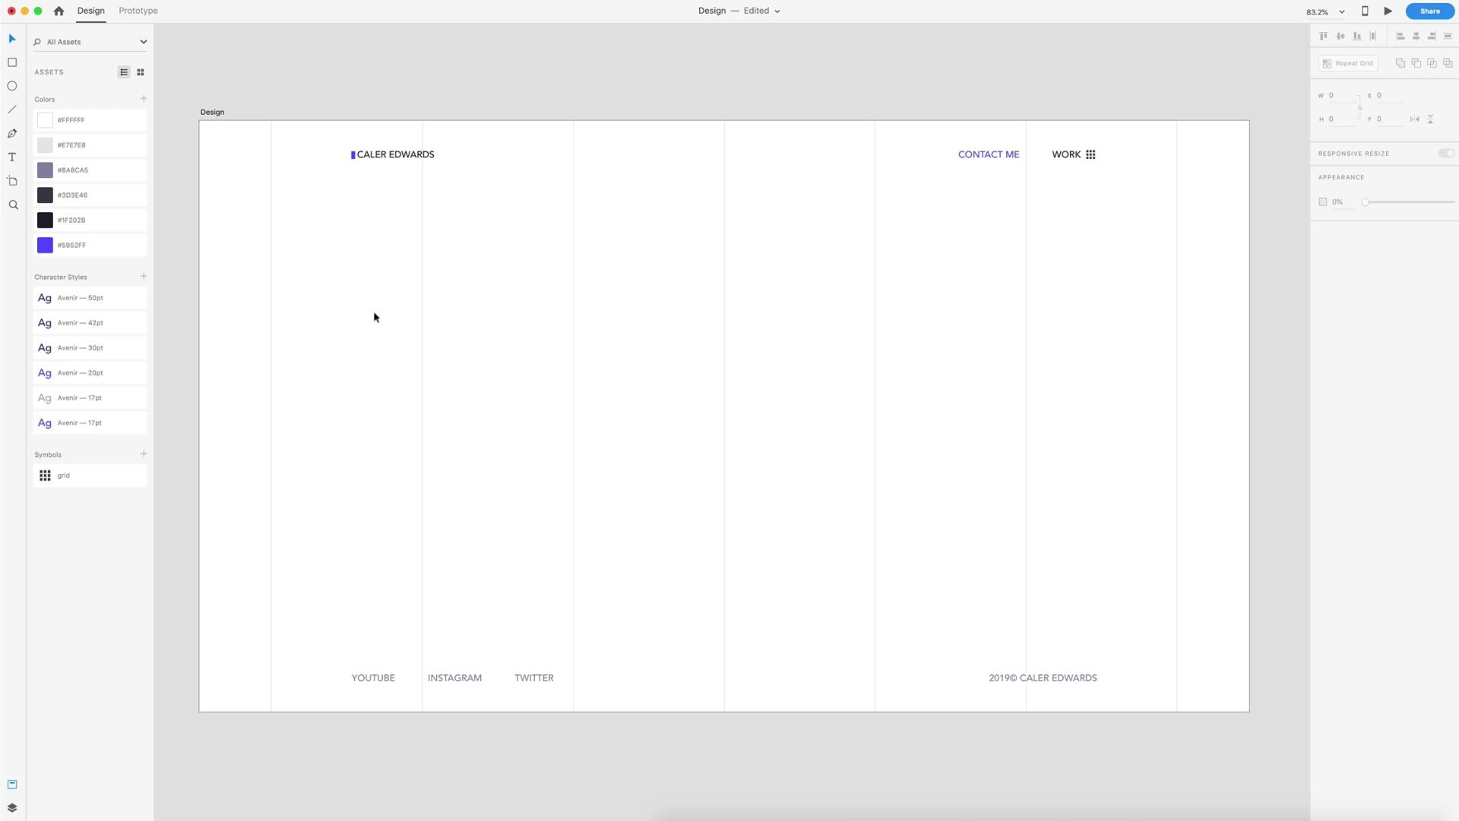
# Show the 12-column grid again and paste the EXPERIENCED UI/UX DESIGNER headline onto the page
pyautogui.click(510, 303)
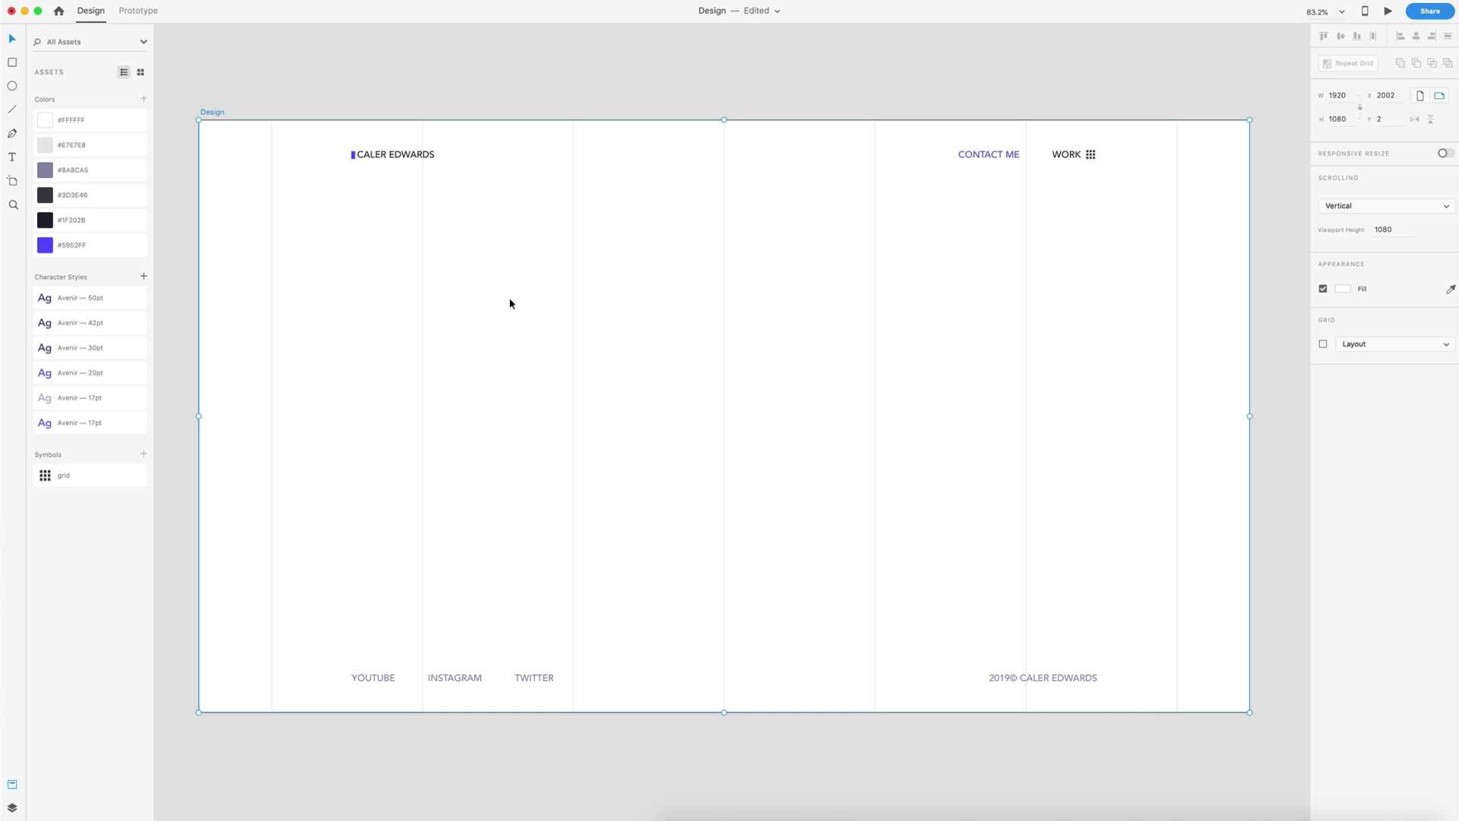
pyautogui.click(1324, 343)
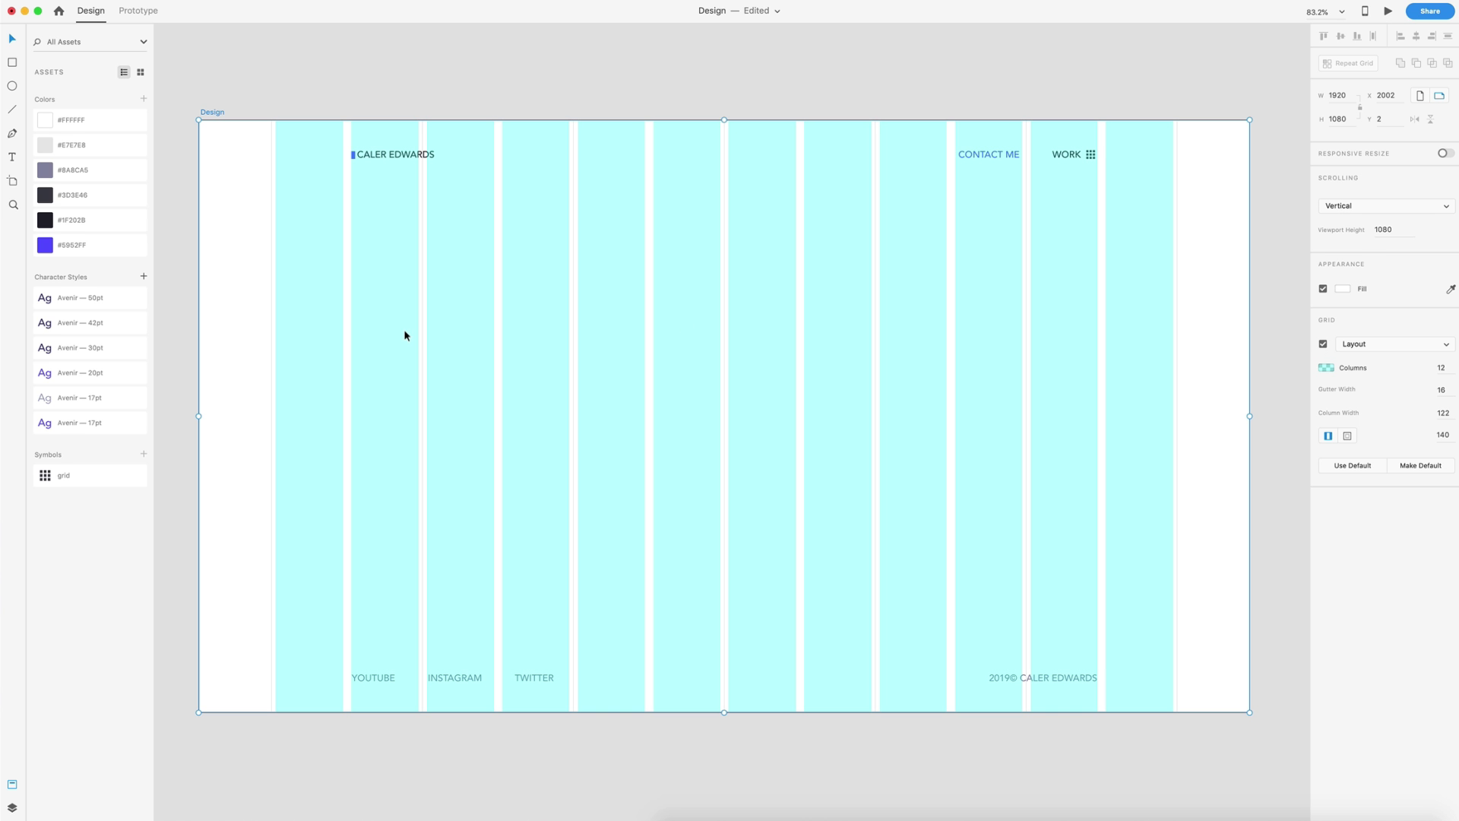
pyautogui.click(469, 269)
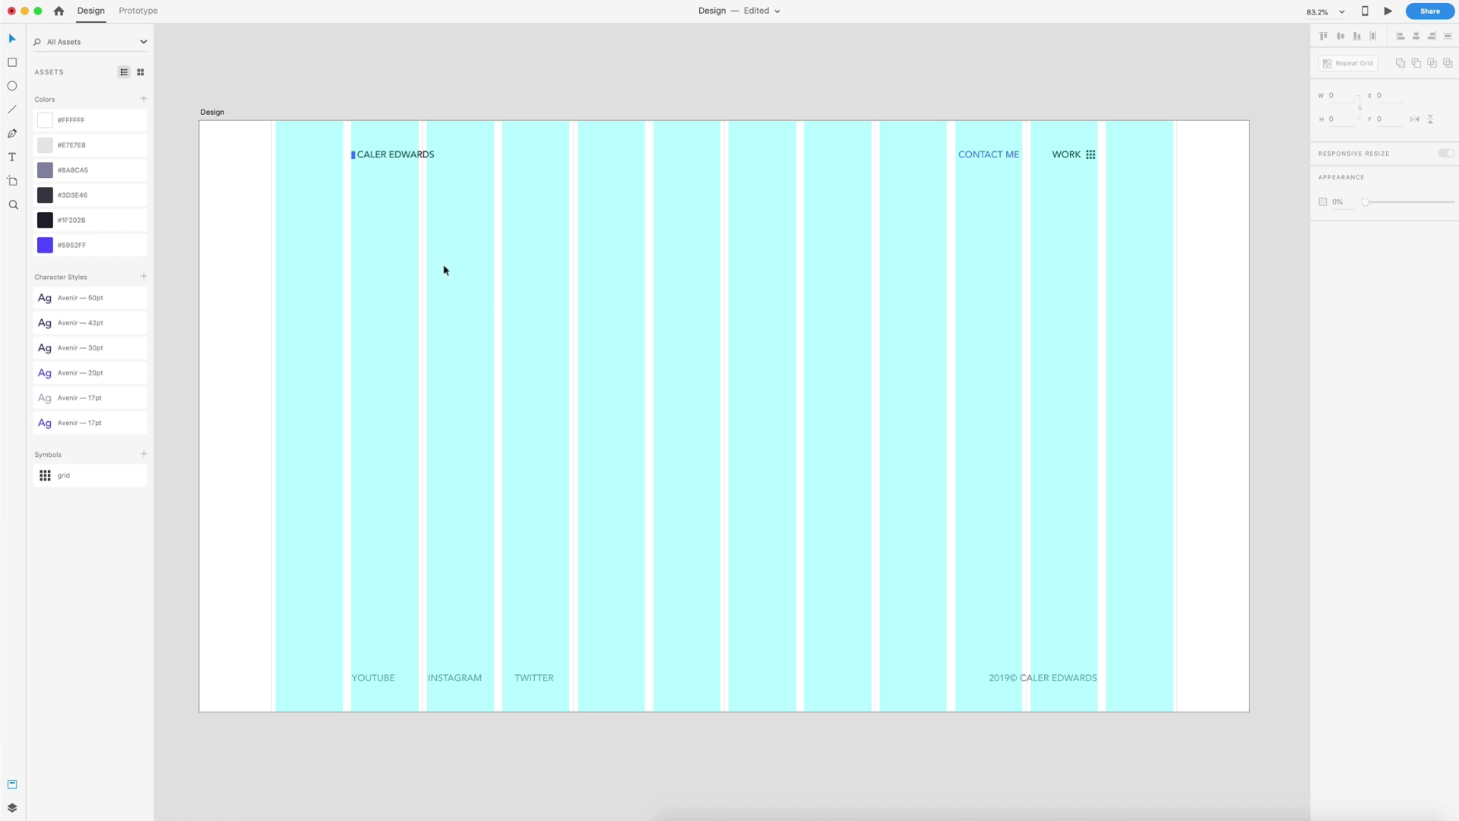
pyautogui.click(455, 273)
pyautogui.press('super+v')
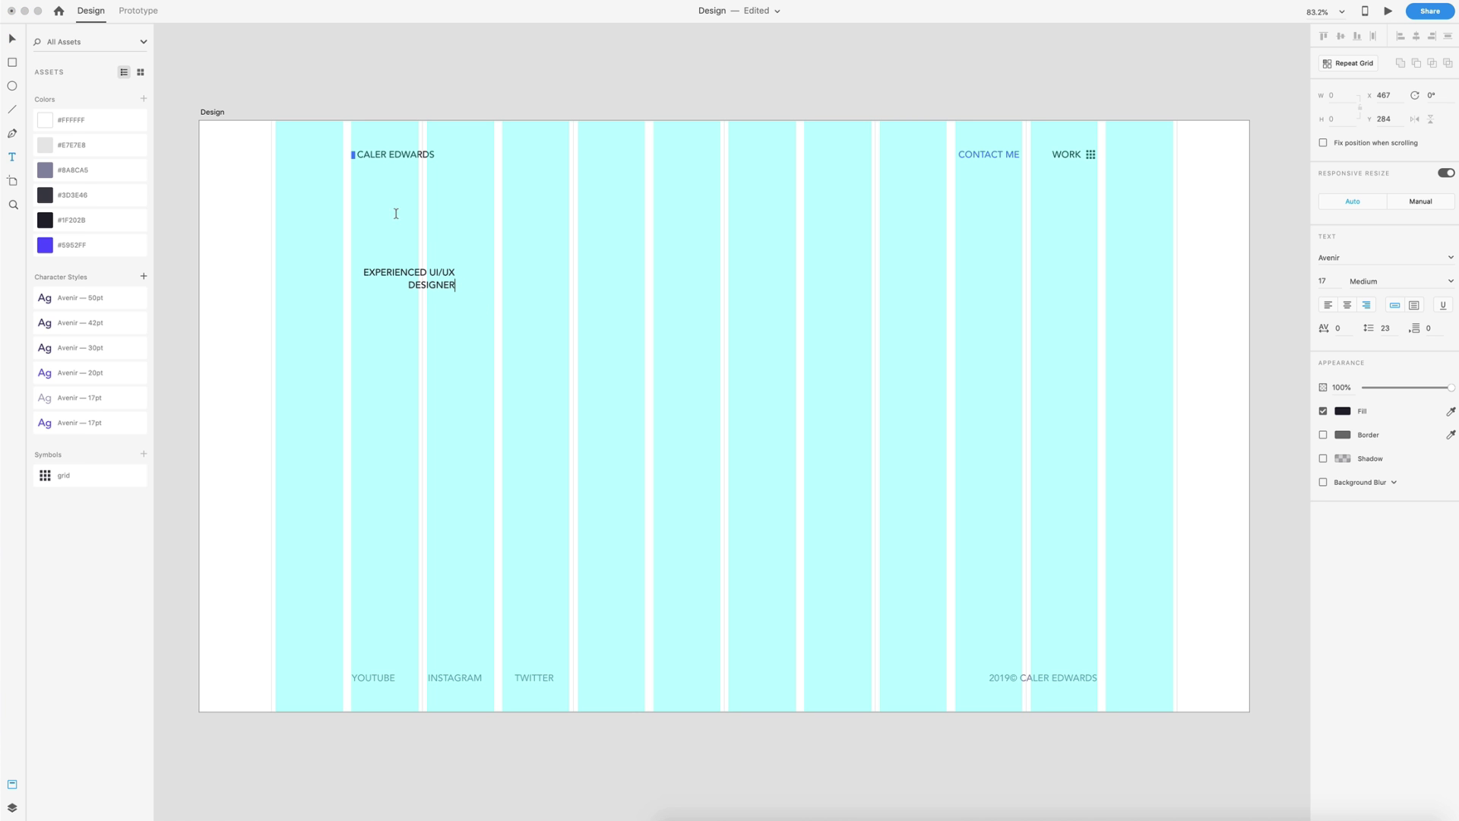
pyautogui.press('Escape')
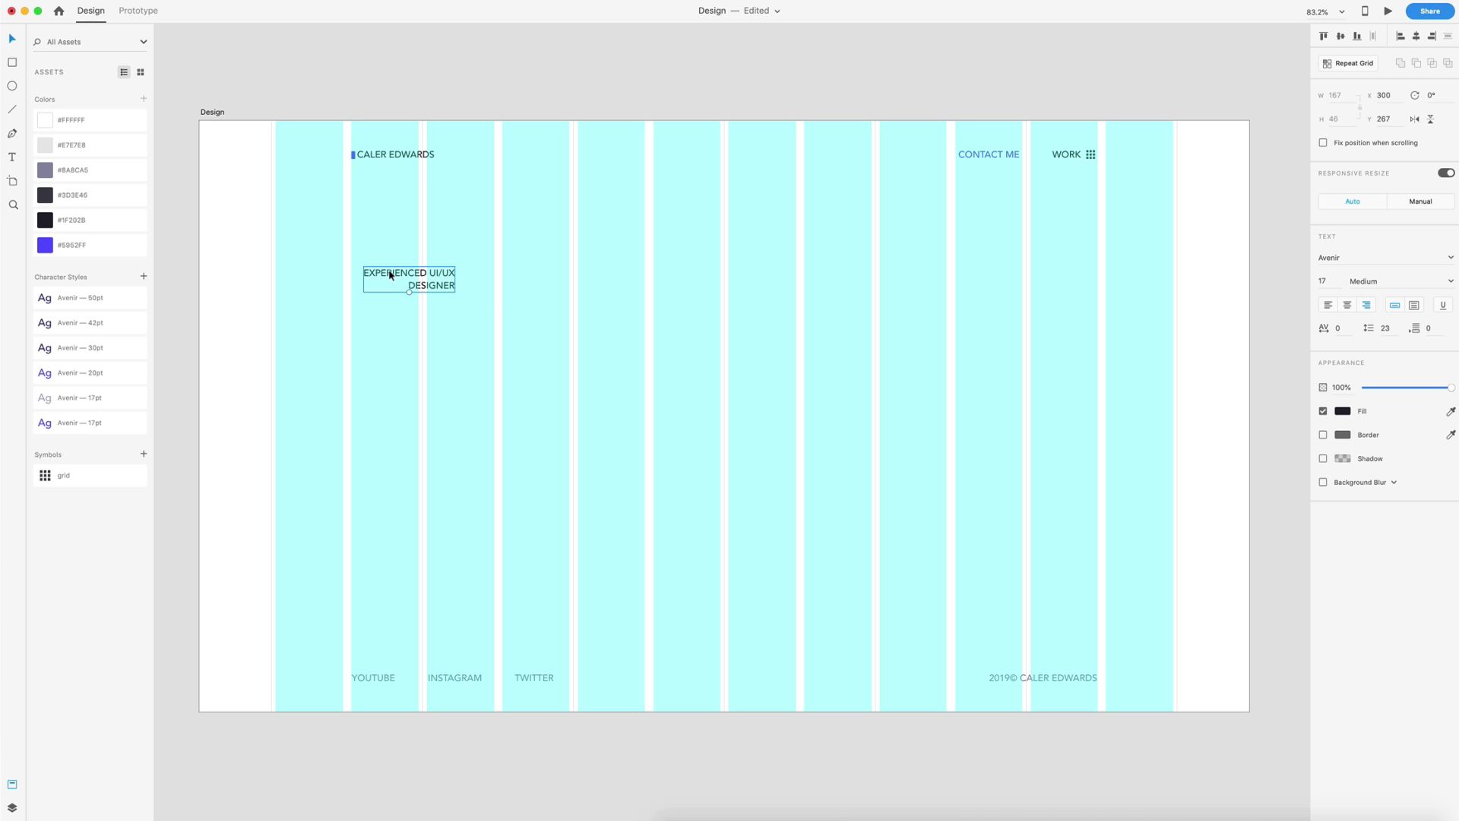
pyautogui.moveTo(389, 280); pyautogui.dragTo(461, 281)
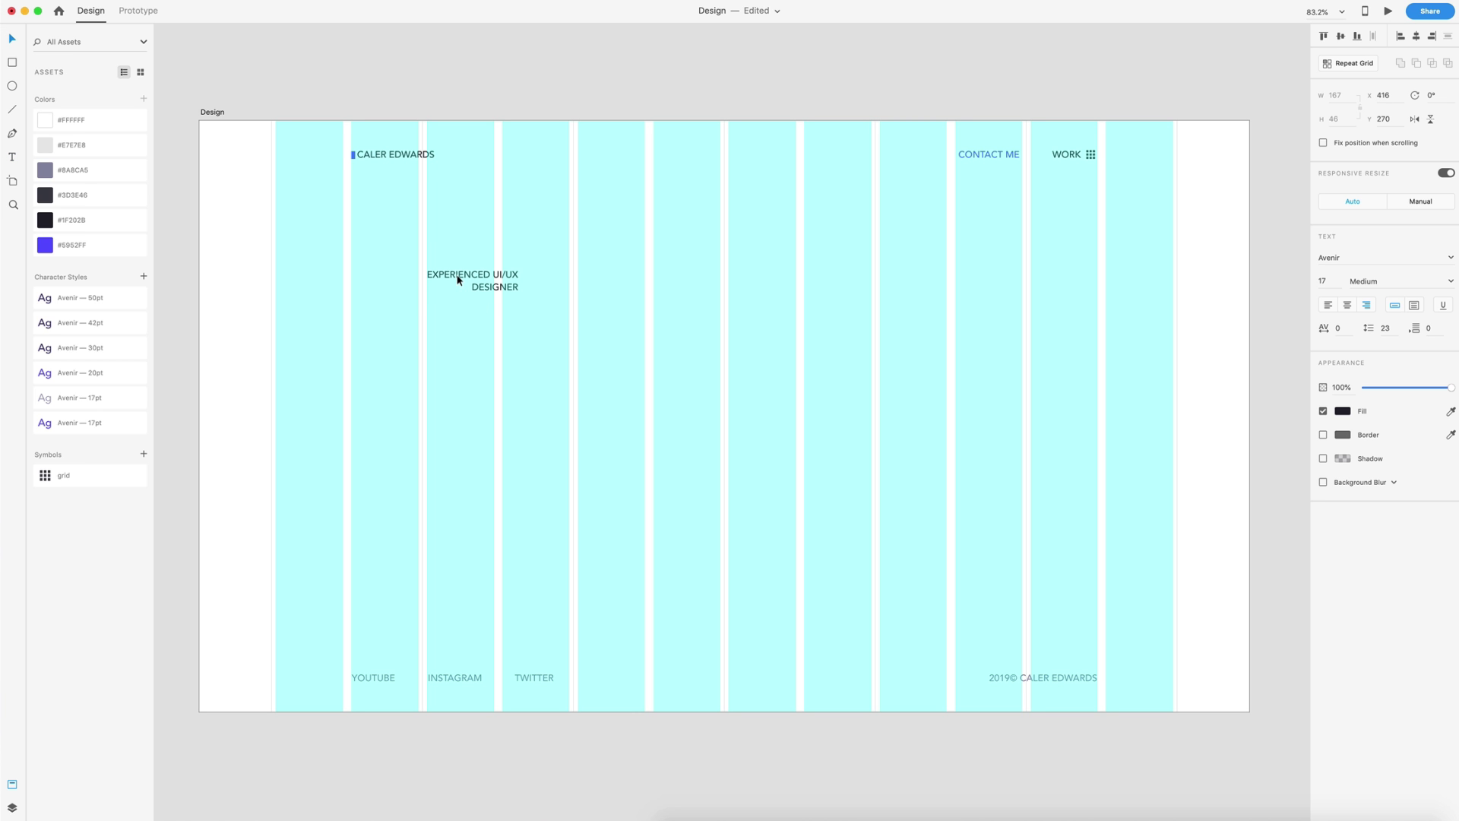
# Left-align the headline and style it Avenir 50pt with Black weight
pyautogui.click(1327, 306)
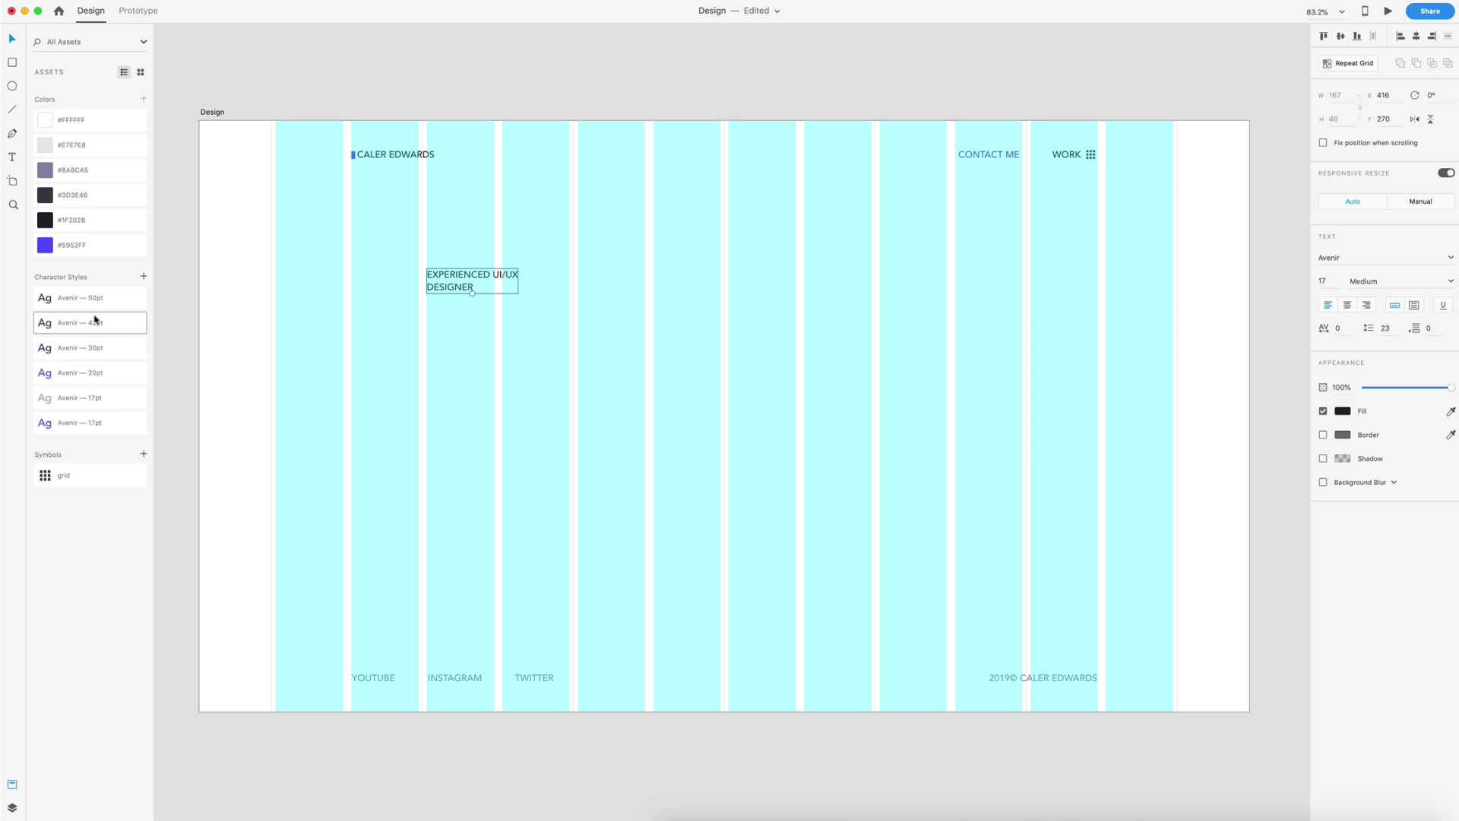
pyautogui.click(45, 300)
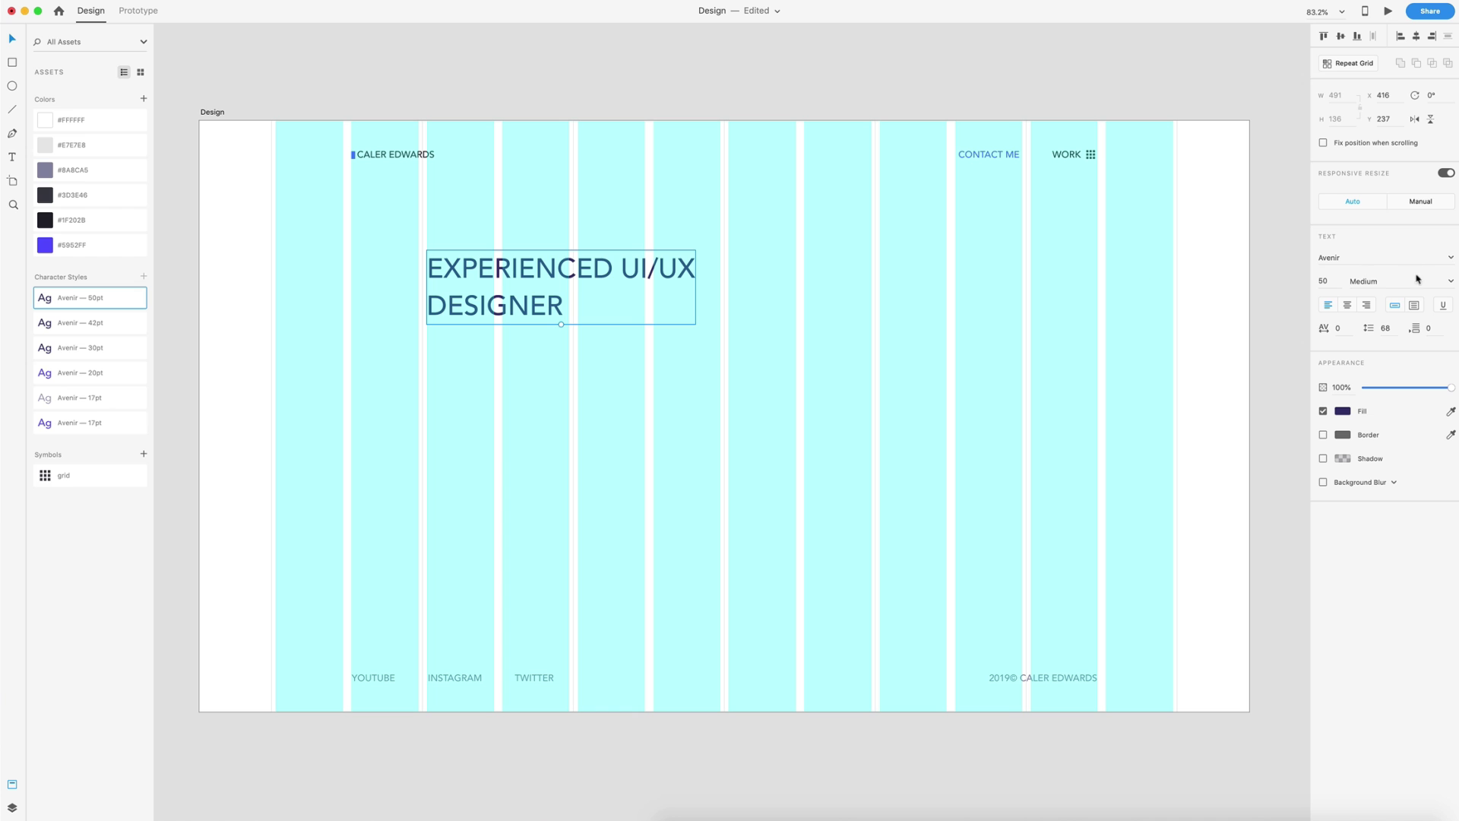
pyautogui.click(1450, 283)
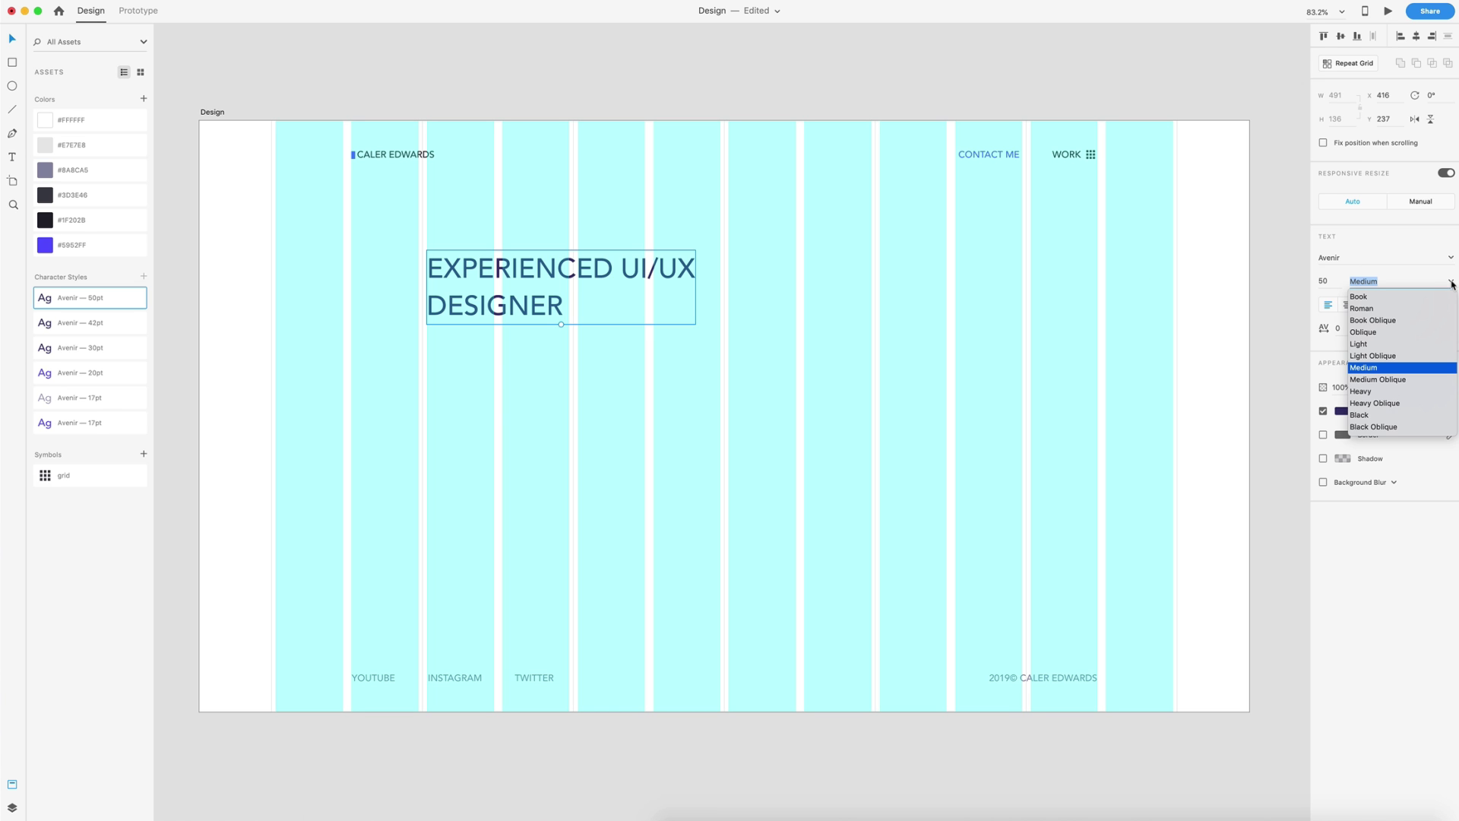
pyautogui.click(1361, 415)
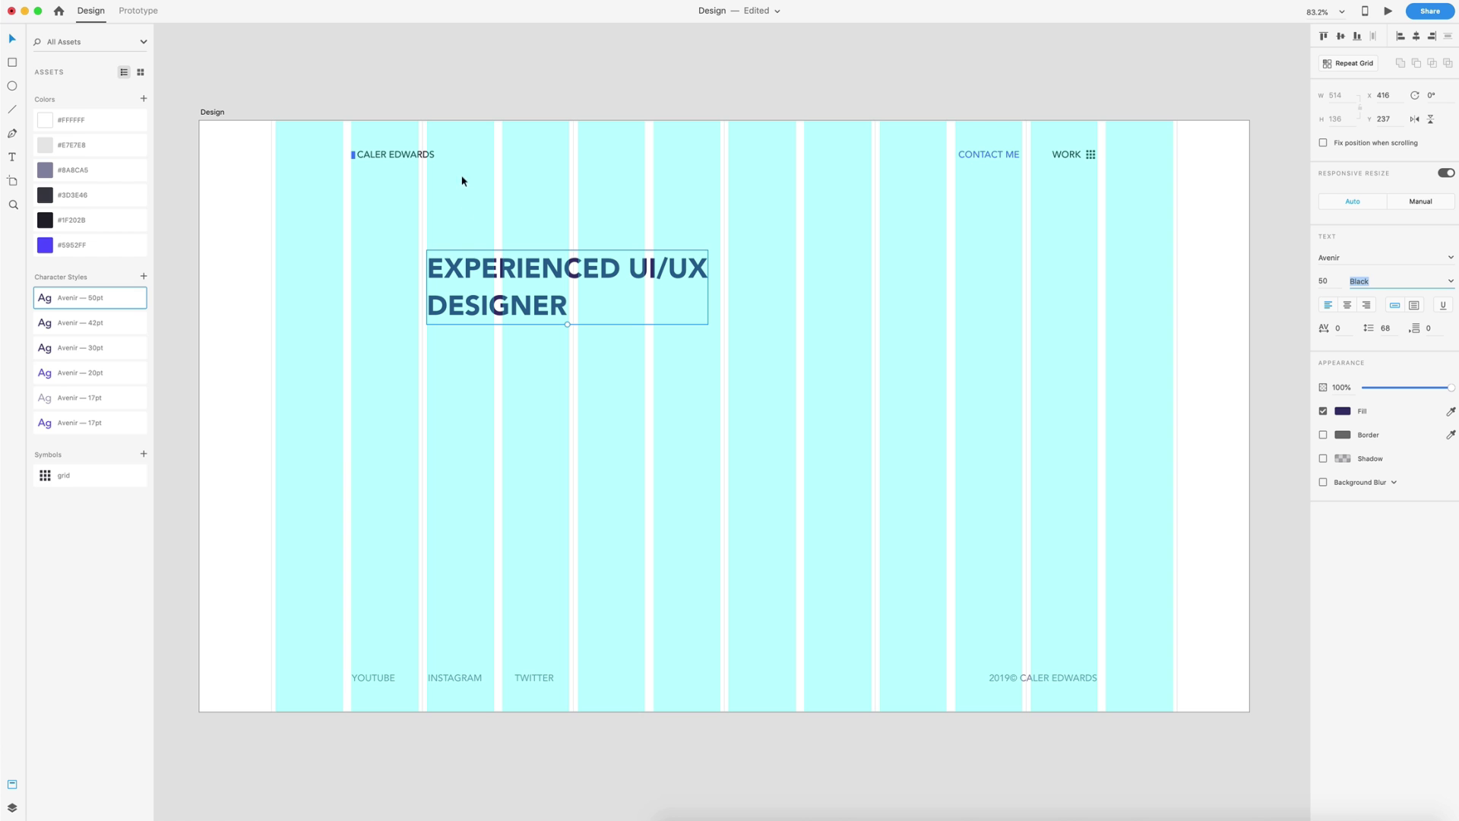
# Move the headline down into position at x 416, y 340
pyautogui.moveTo(456, 271); pyautogui.dragTo(453, 276)
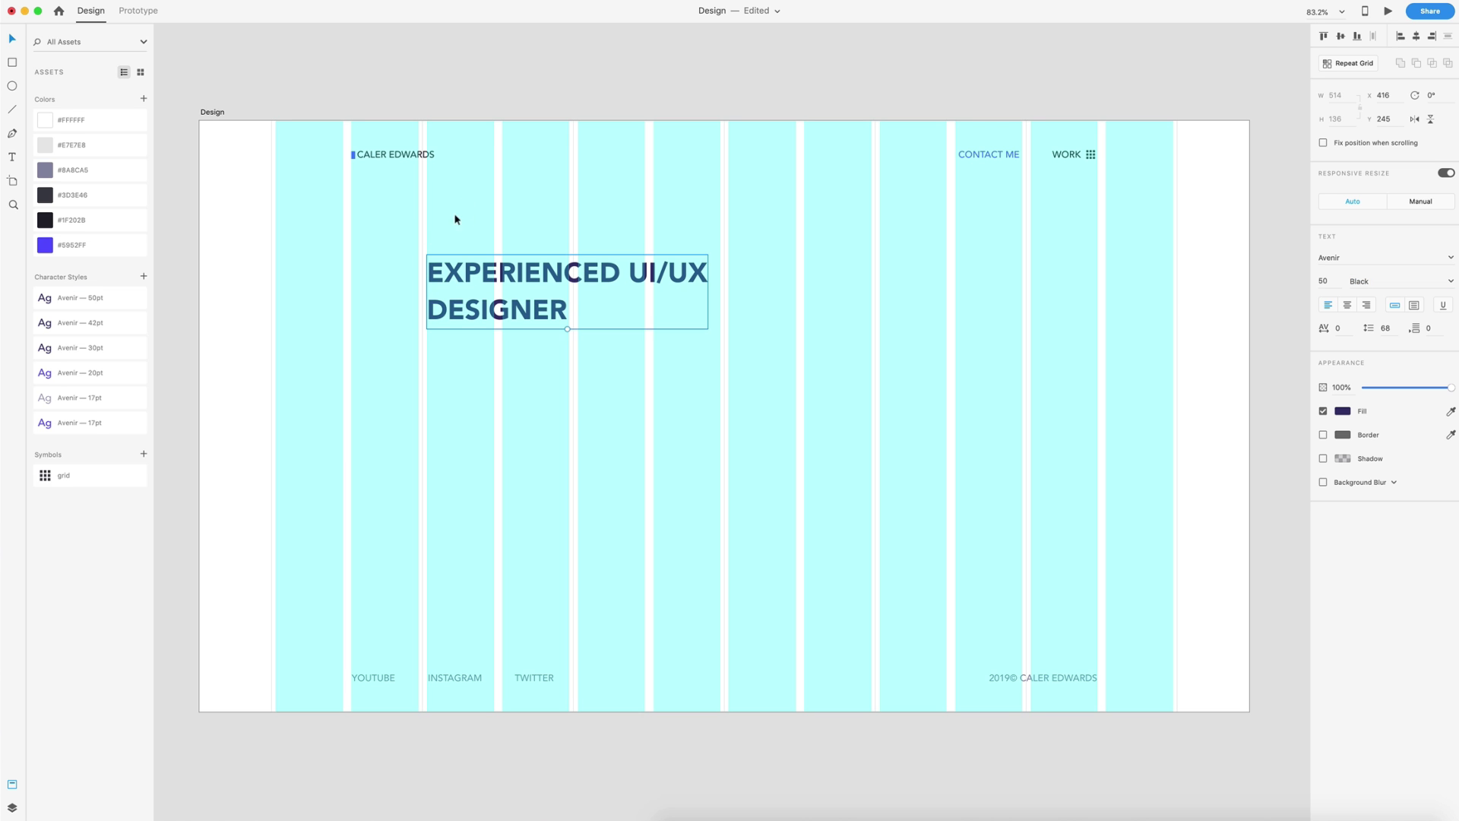
pyautogui.moveTo(455, 219); pyautogui.dragTo(488, 243)
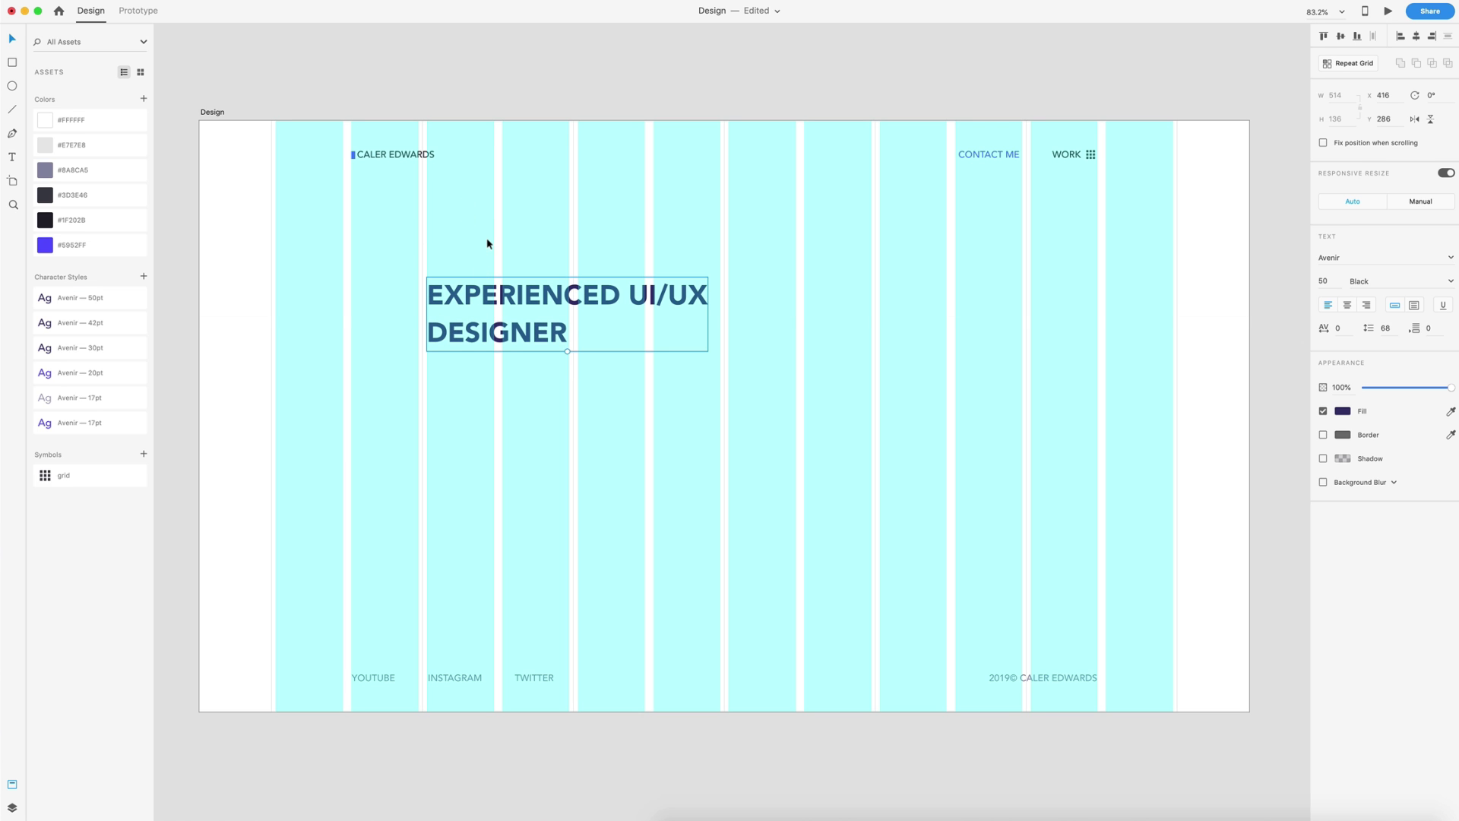
pyautogui.press('alt')
pyautogui.press('Down')
pyautogui.press('Down')
pyautogui.press('Down')
pyautogui.press('Down')
pyautogui.press('Down')
pyautogui.press('Down')
pyautogui.press('Down')
pyautogui.press('Down')
pyautogui.press('Down')
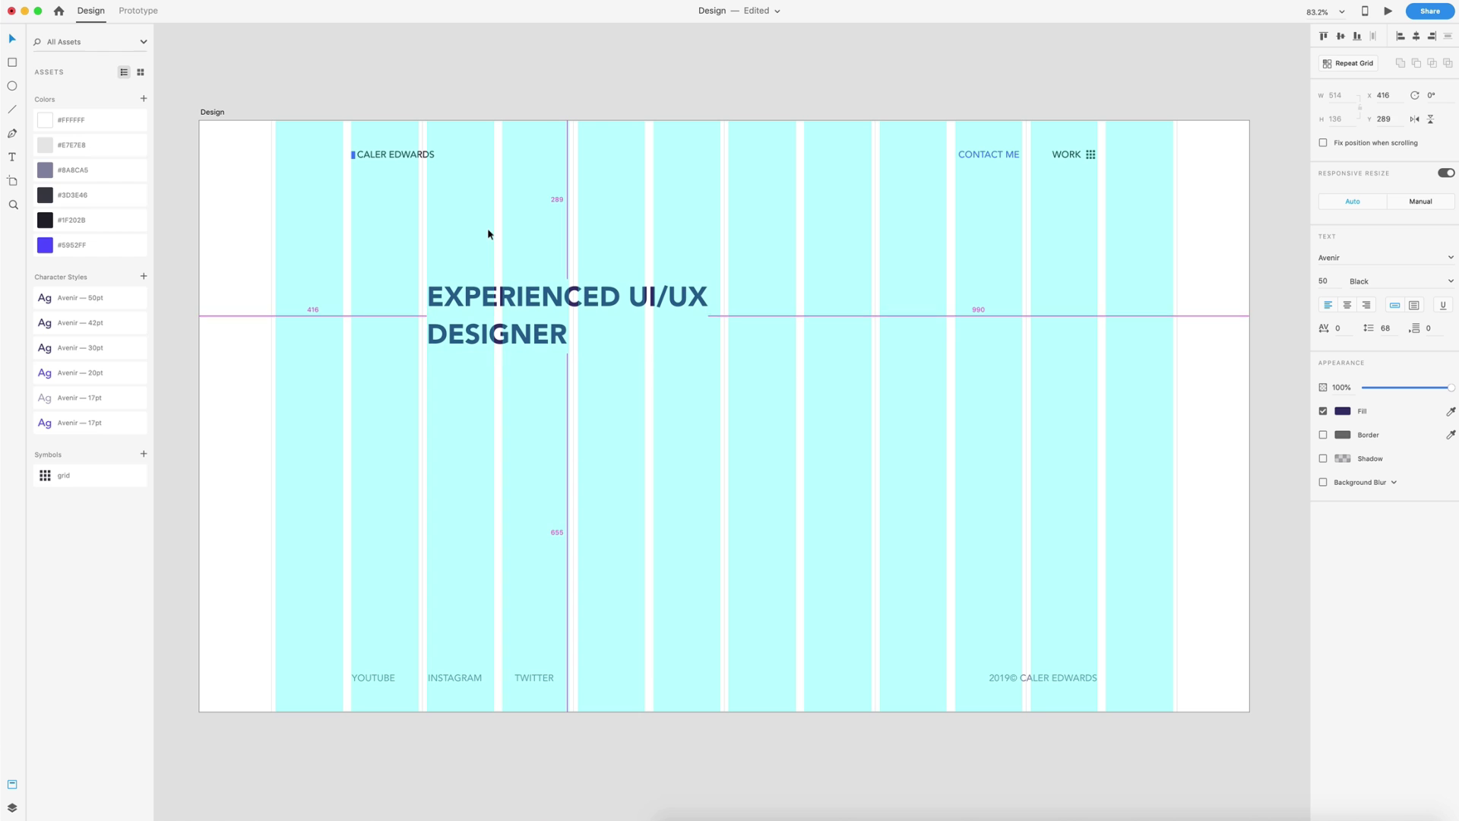
pyautogui.press('Down')
pyautogui.press('Down')
pyautogui.press('Down')
pyautogui.press('Down')
pyautogui.press('Down')
pyautogui.press('Down')
pyautogui.press('Down')
pyautogui.press('Down')
pyautogui.press('Down')
pyautogui.press('Down')
pyautogui.press('Down')
pyautogui.press('Down')
pyautogui.press('Down')
pyautogui.press('Down')
pyautogui.press('Down')
pyautogui.press('Down')
pyautogui.press('Down')
pyautogui.press('Down')
pyautogui.press('Down')
pyautogui.press('Down')
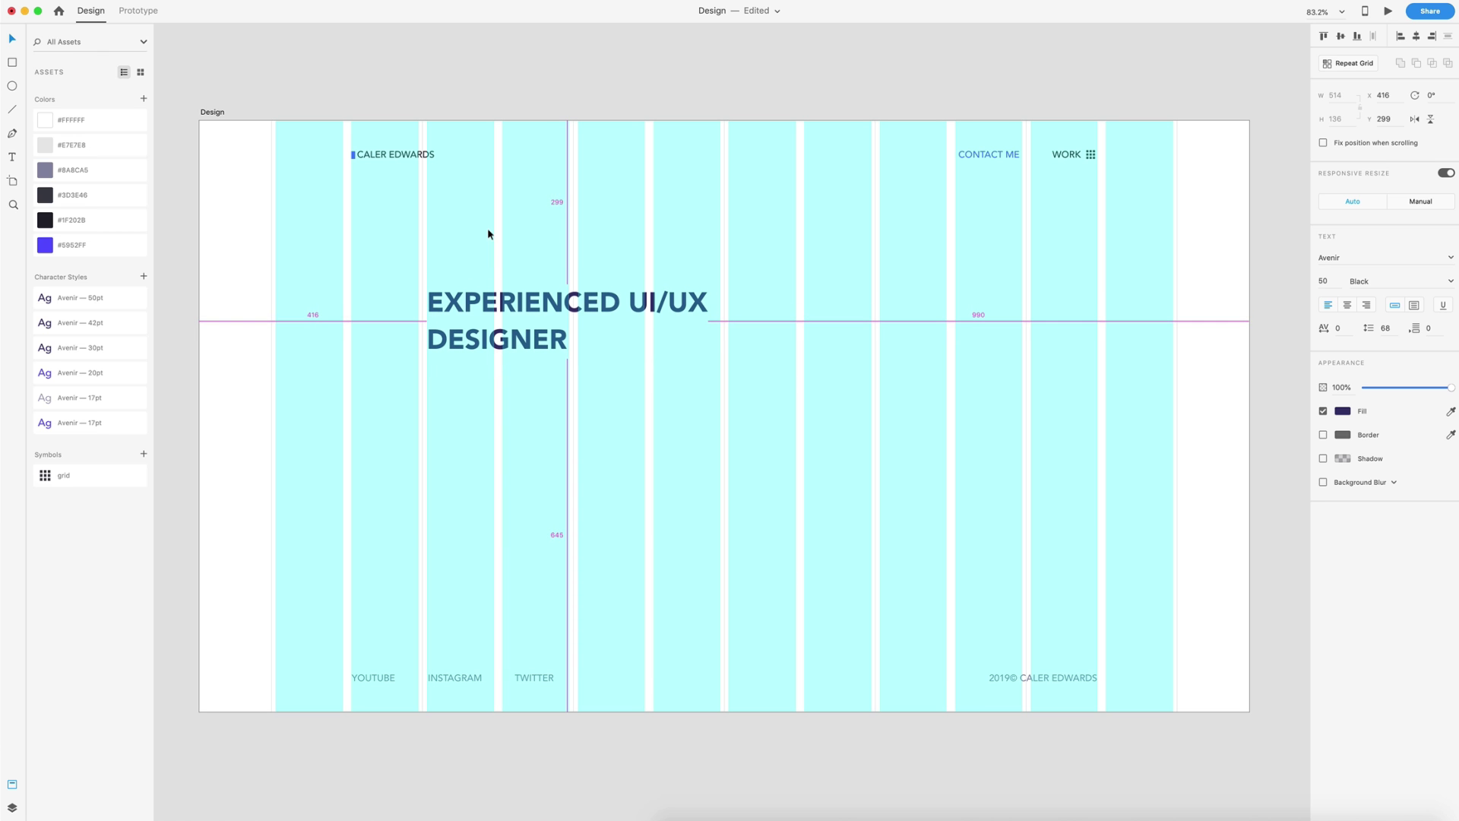
pyautogui.press('Down')
pyautogui.press('Down')
pyautogui.press('Down')
pyautogui.press('Down')
pyautogui.press('Down')
pyautogui.press('Down')
pyautogui.press('Down')
pyautogui.press('Down')
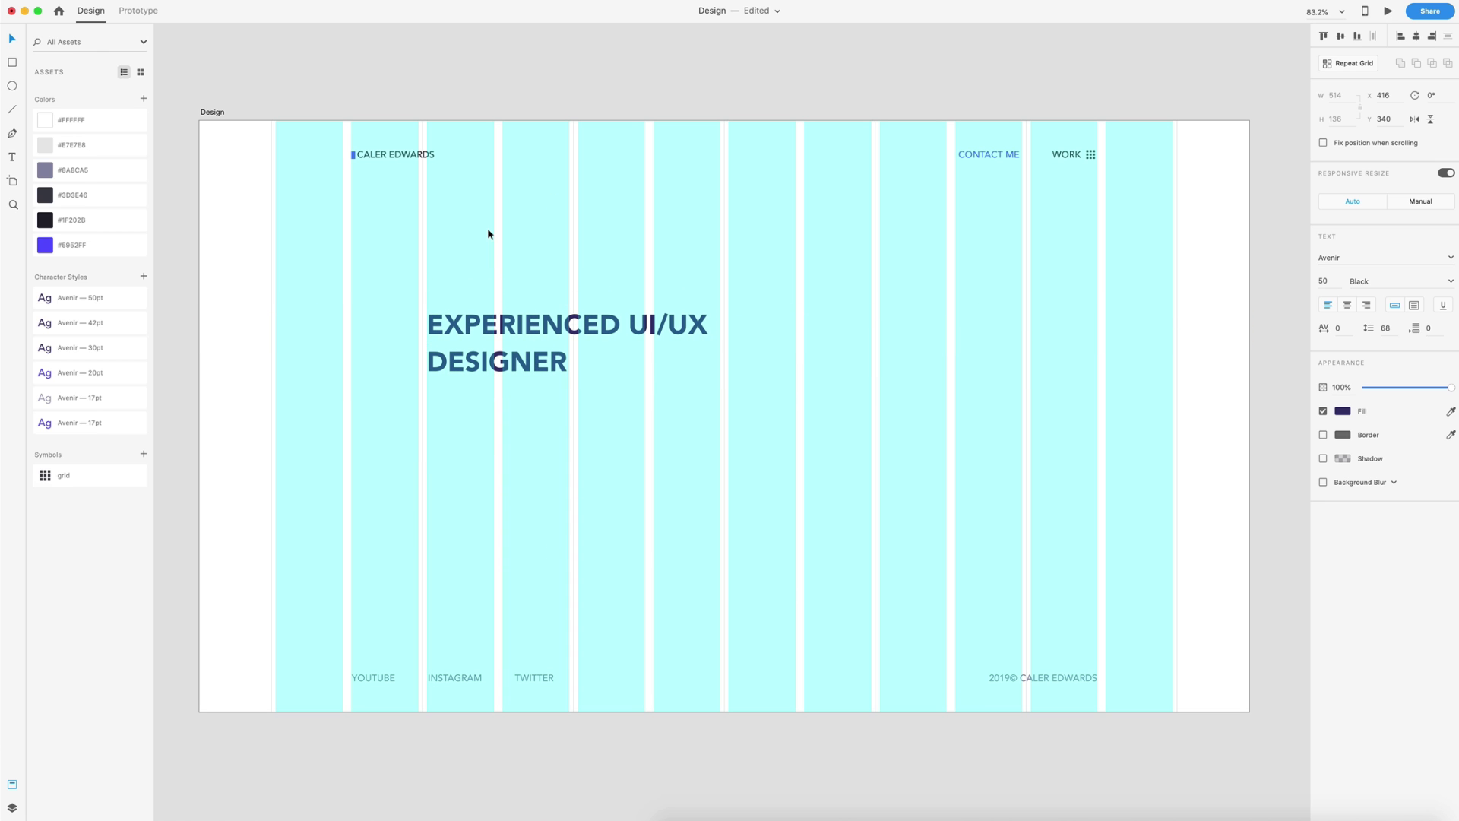
pyautogui.click(488, 230)
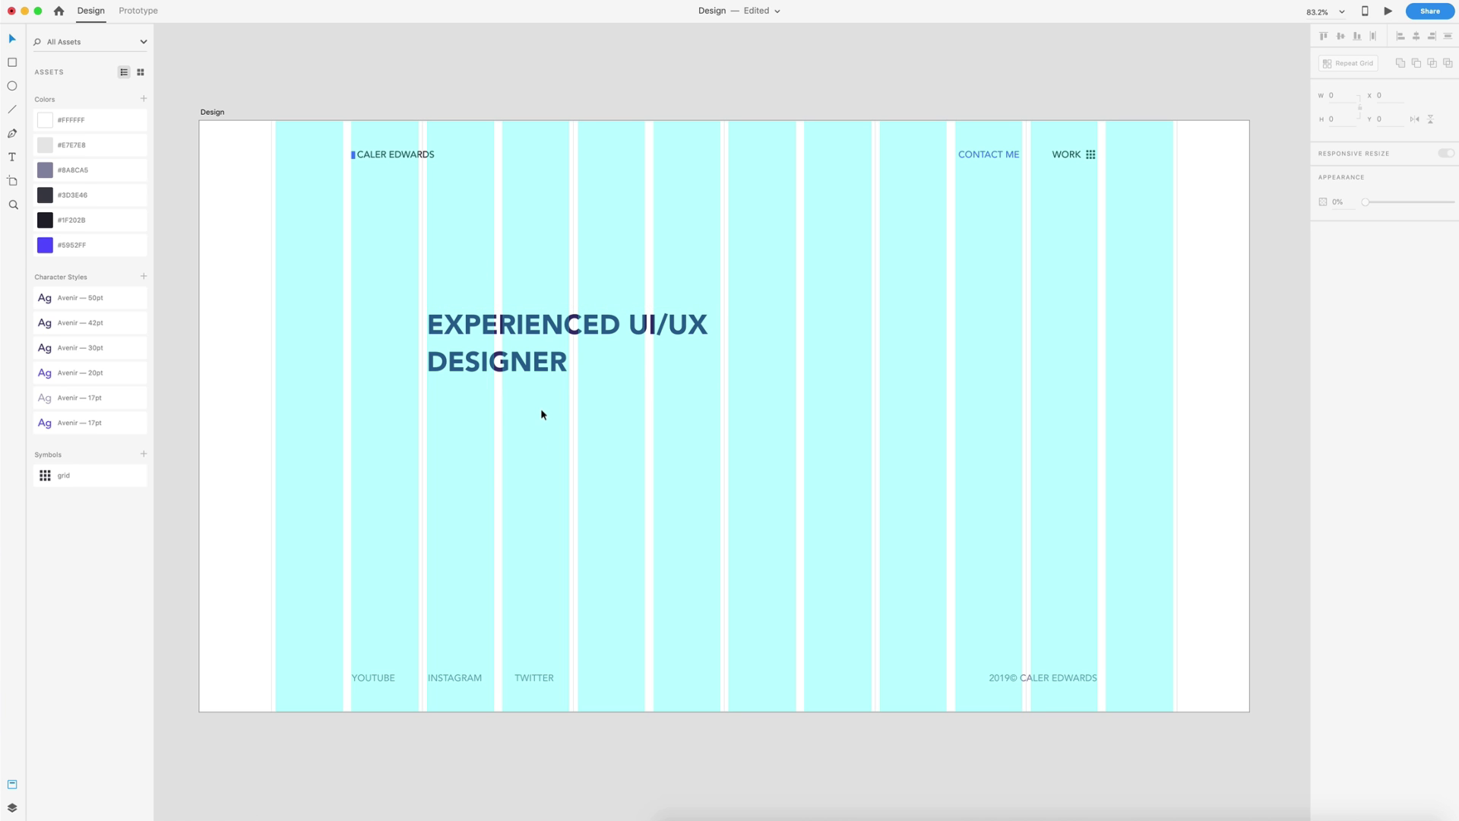
# Create a text box below the headline using the Avenir 17pt character style
pyautogui.press('t')
pyautogui.moveTo(428, 393); pyautogui.dragTo(719, 446)
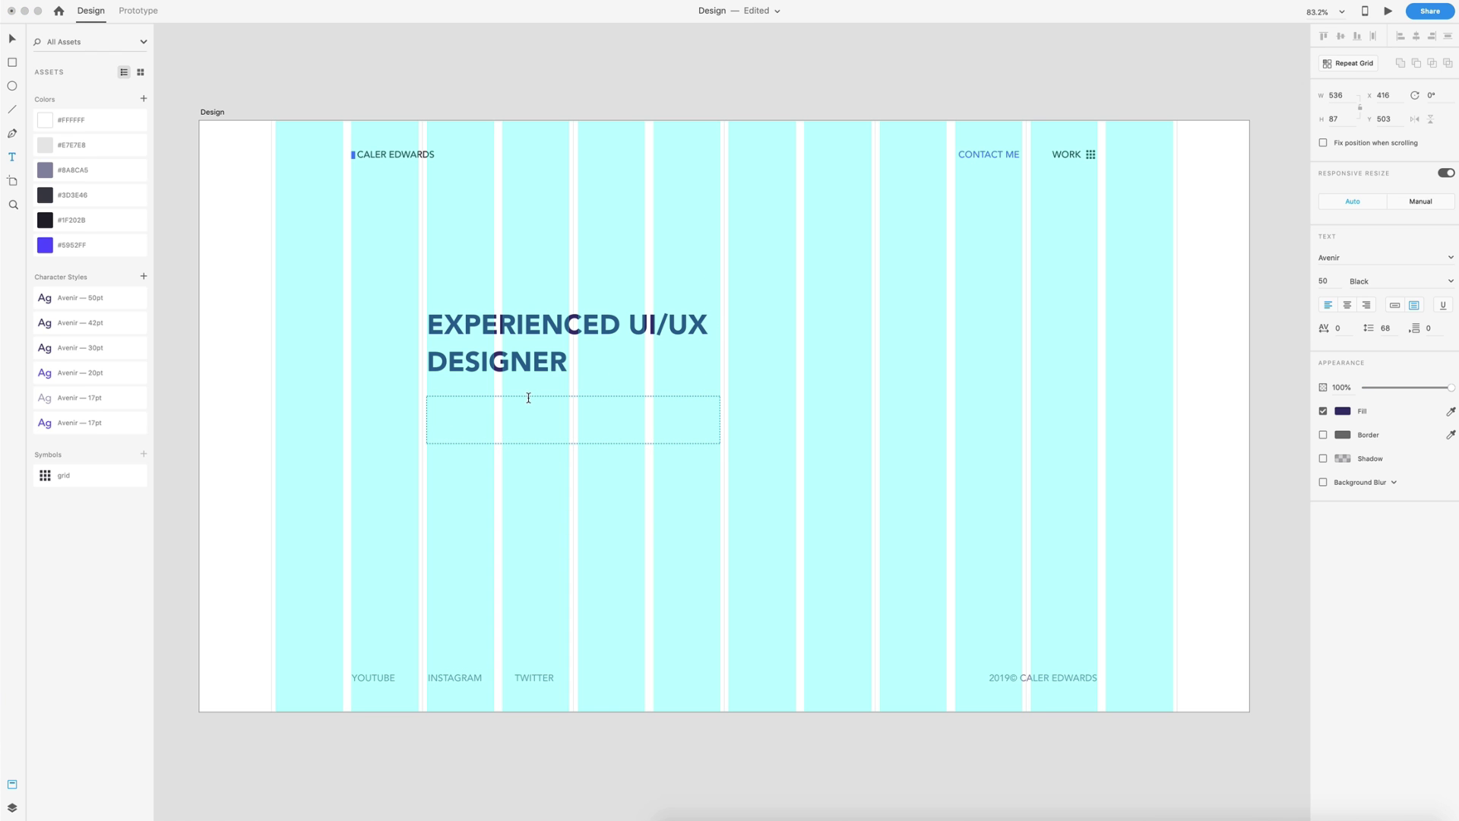
pyautogui.write('adfdsfa')
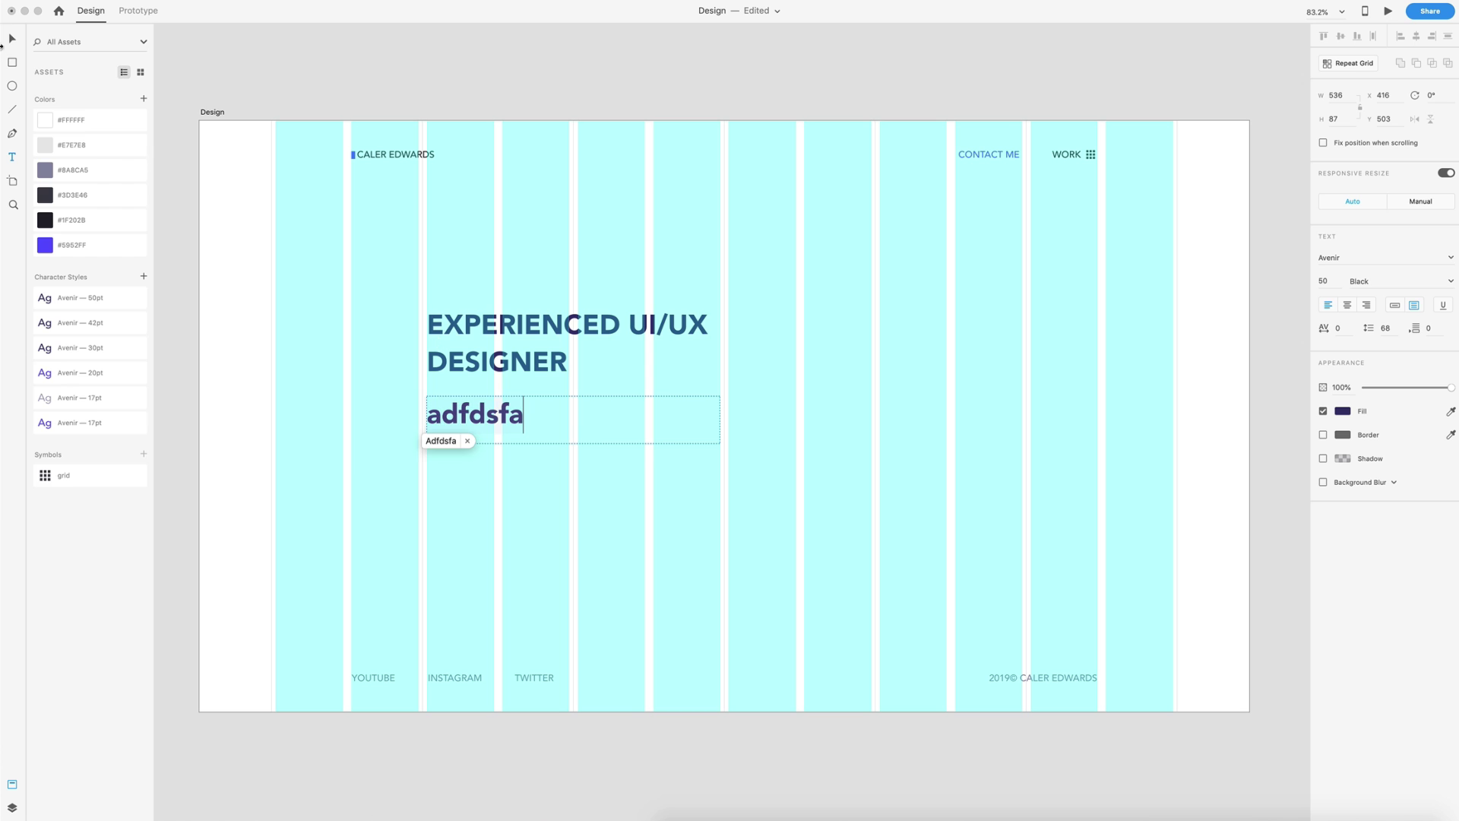
pyautogui.click(3, 43)
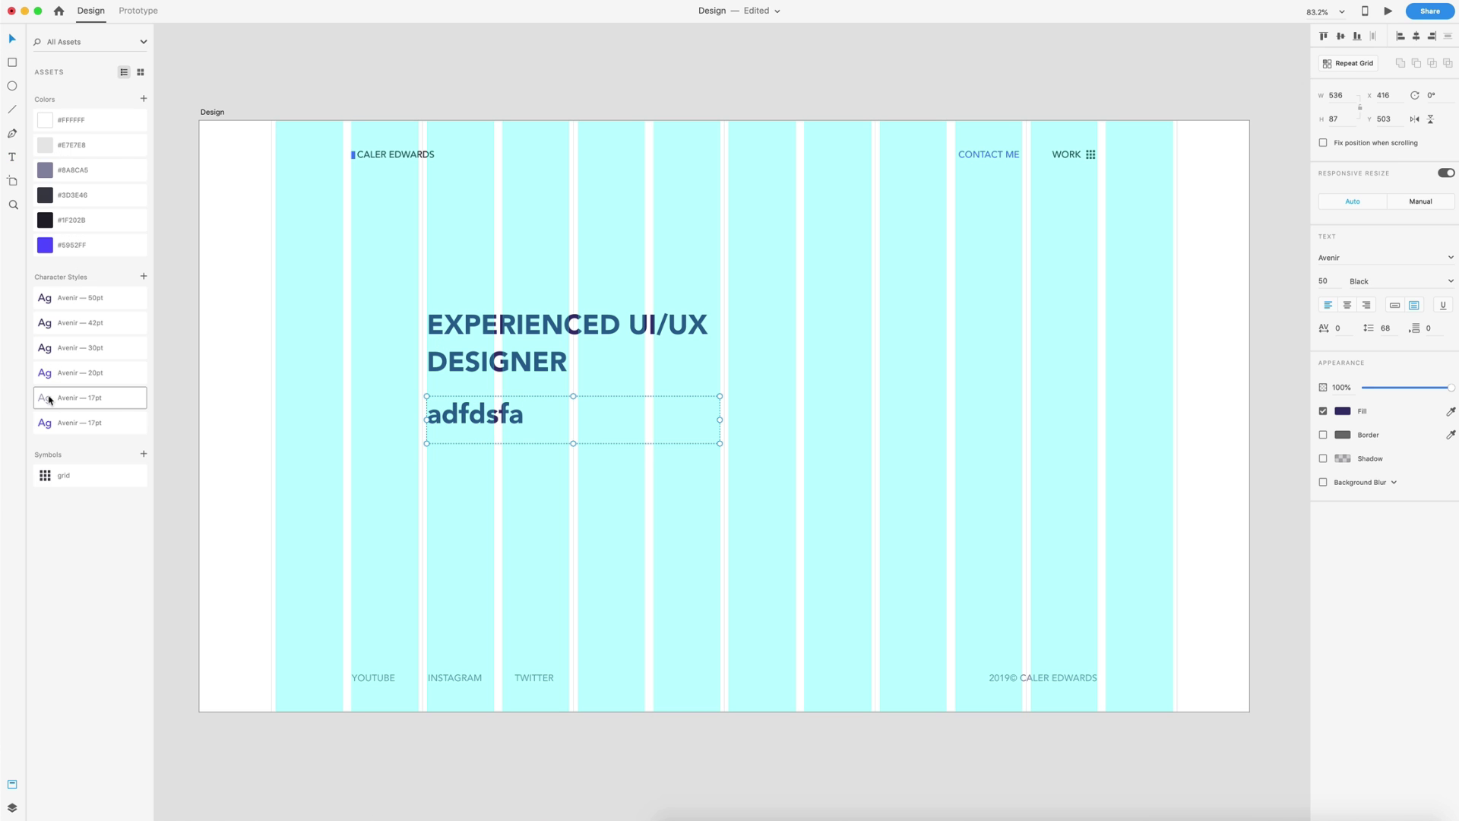
pyautogui.click(128, 401)
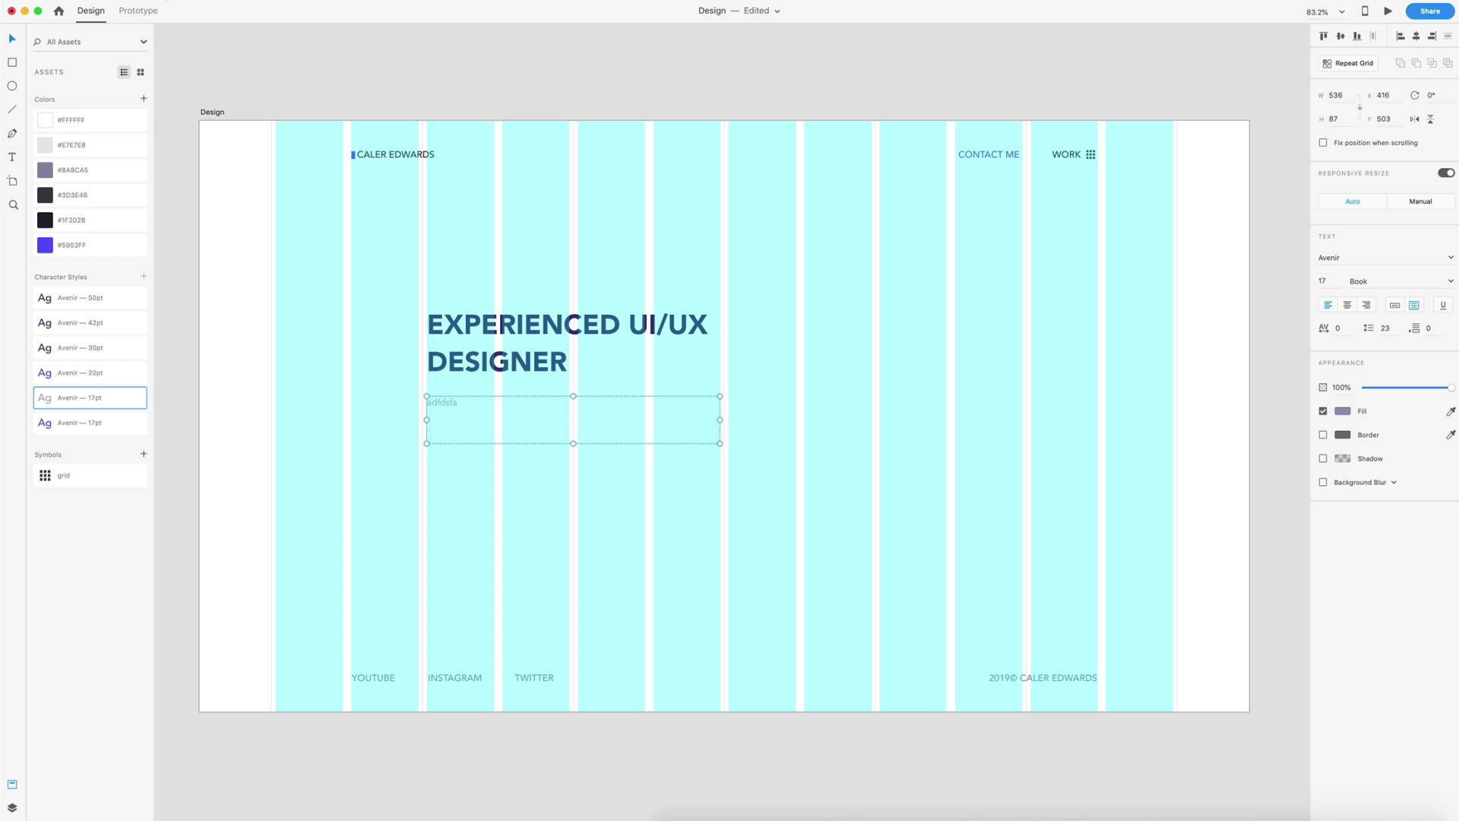
# Fill it with a Content Generator paragraph, trimmed to three lines ending before 'leo orci'
pyautogui.click(171, 1)
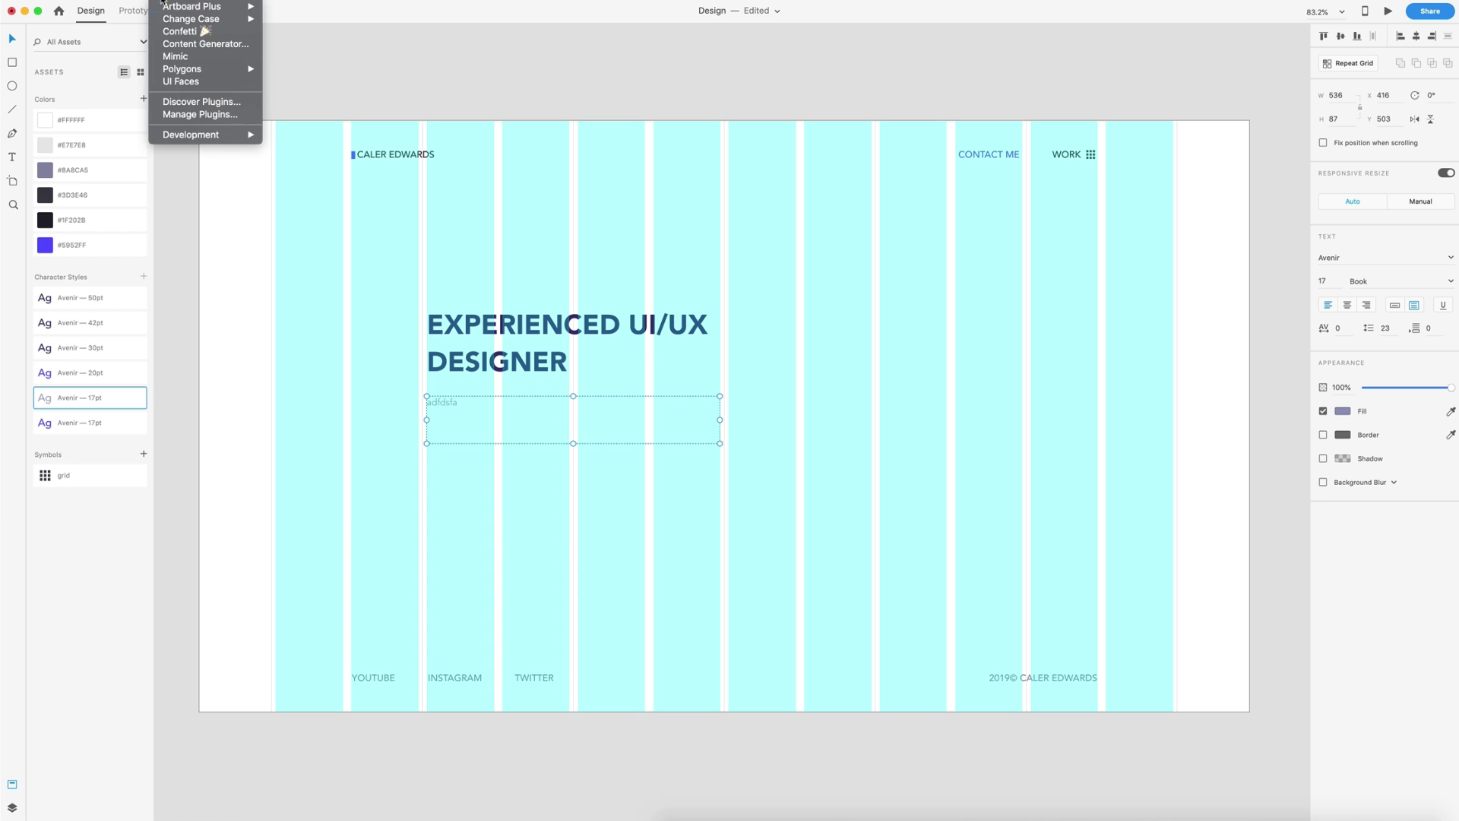
pyautogui.click(180, 44)
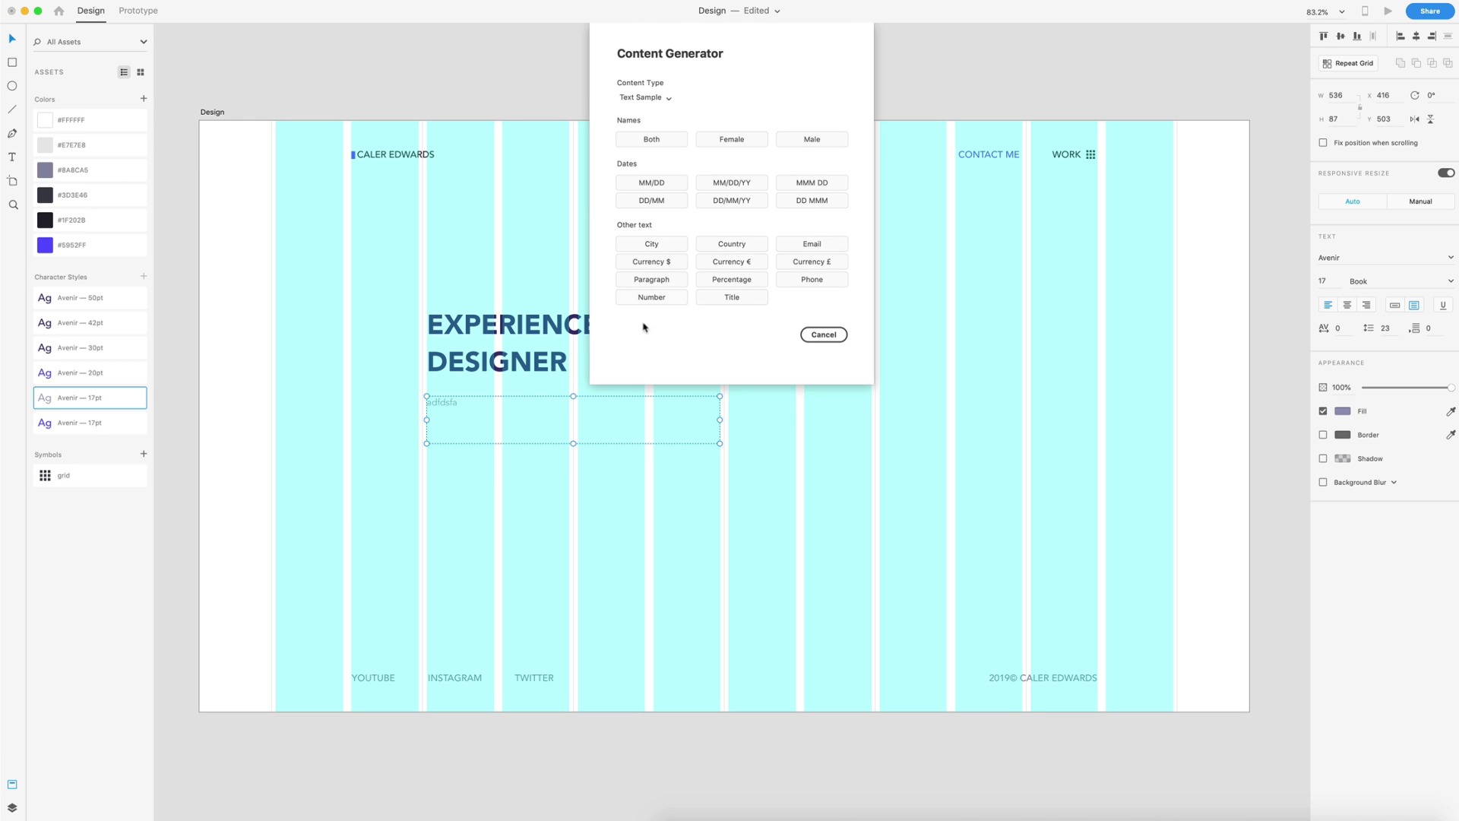
pyautogui.click(643, 281)
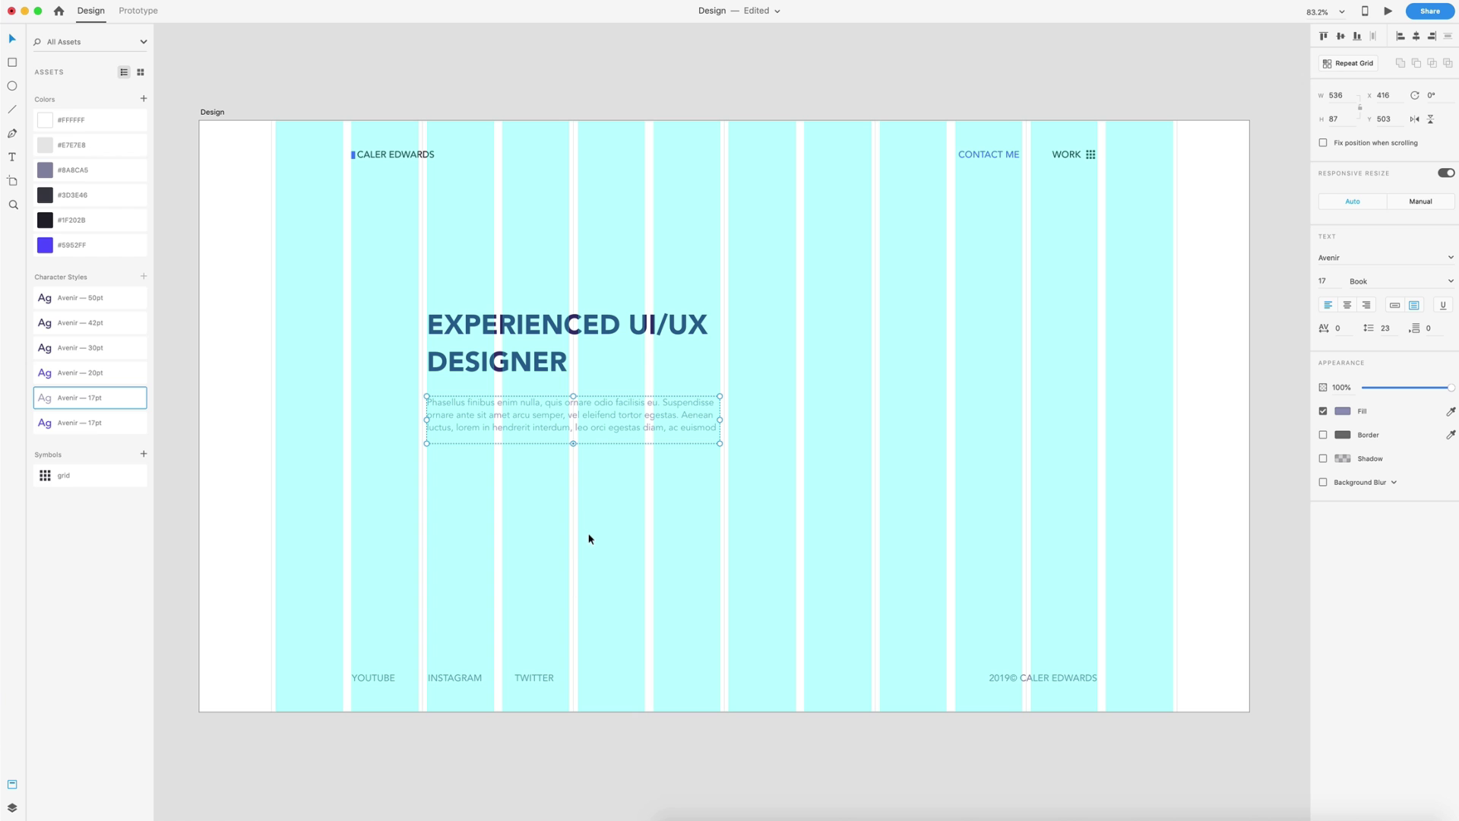
pyautogui.doubleClick(567, 431)
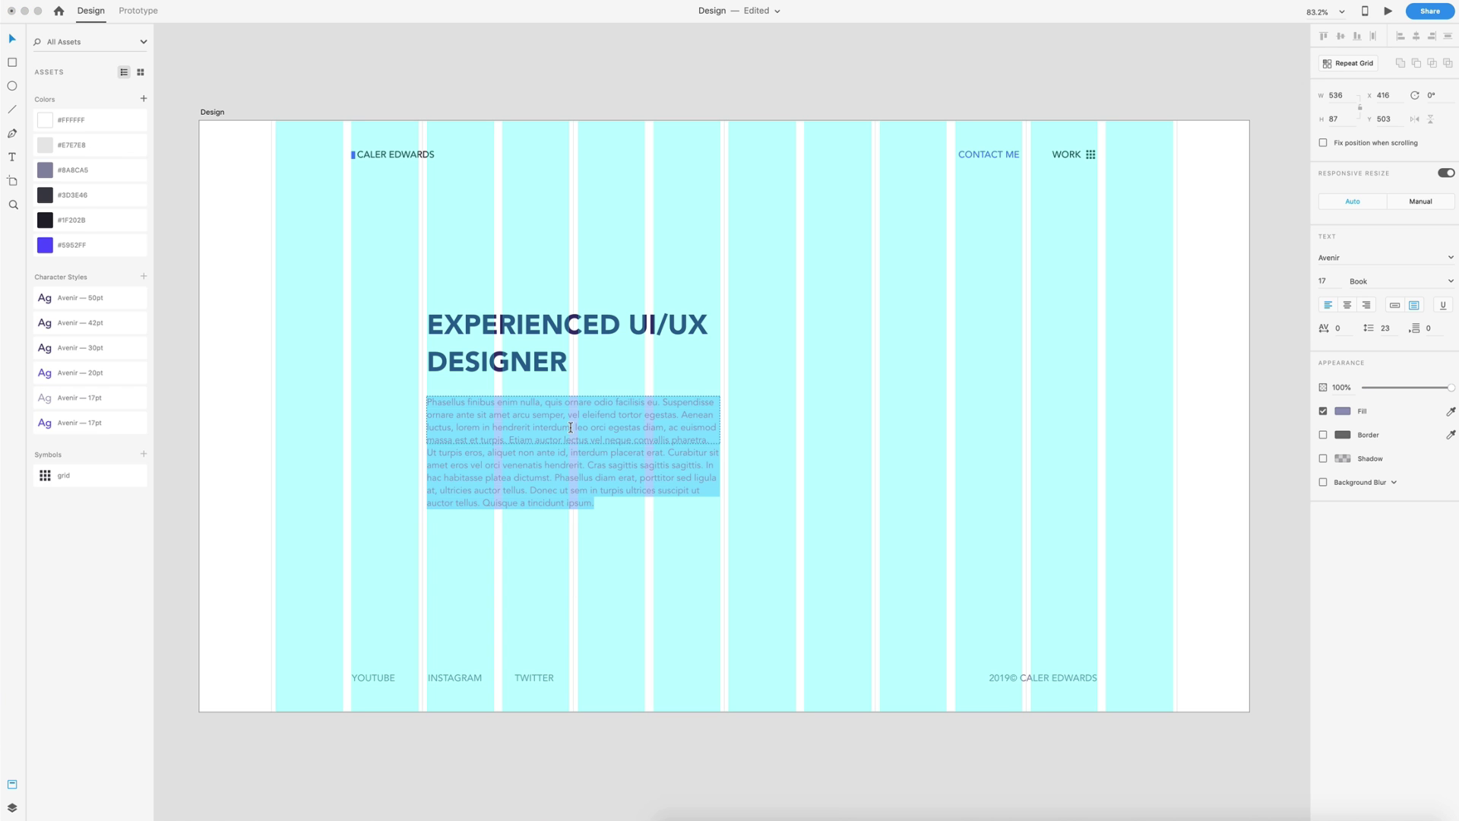
pyautogui.moveTo(572, 428); pyautogui.dragTo(691, 563)
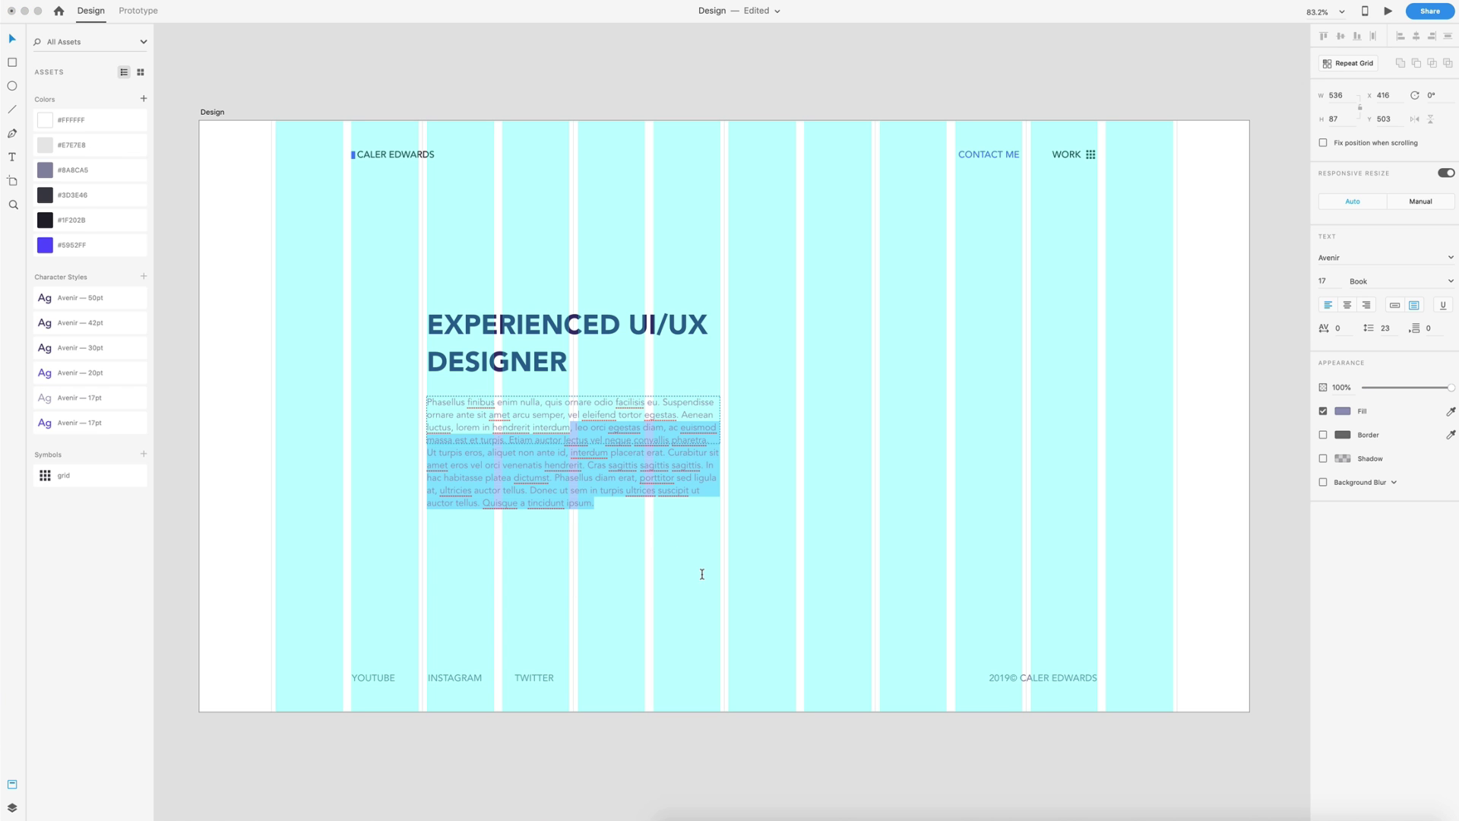
pyautogui.write('.')
pyautogui.press('Escape')
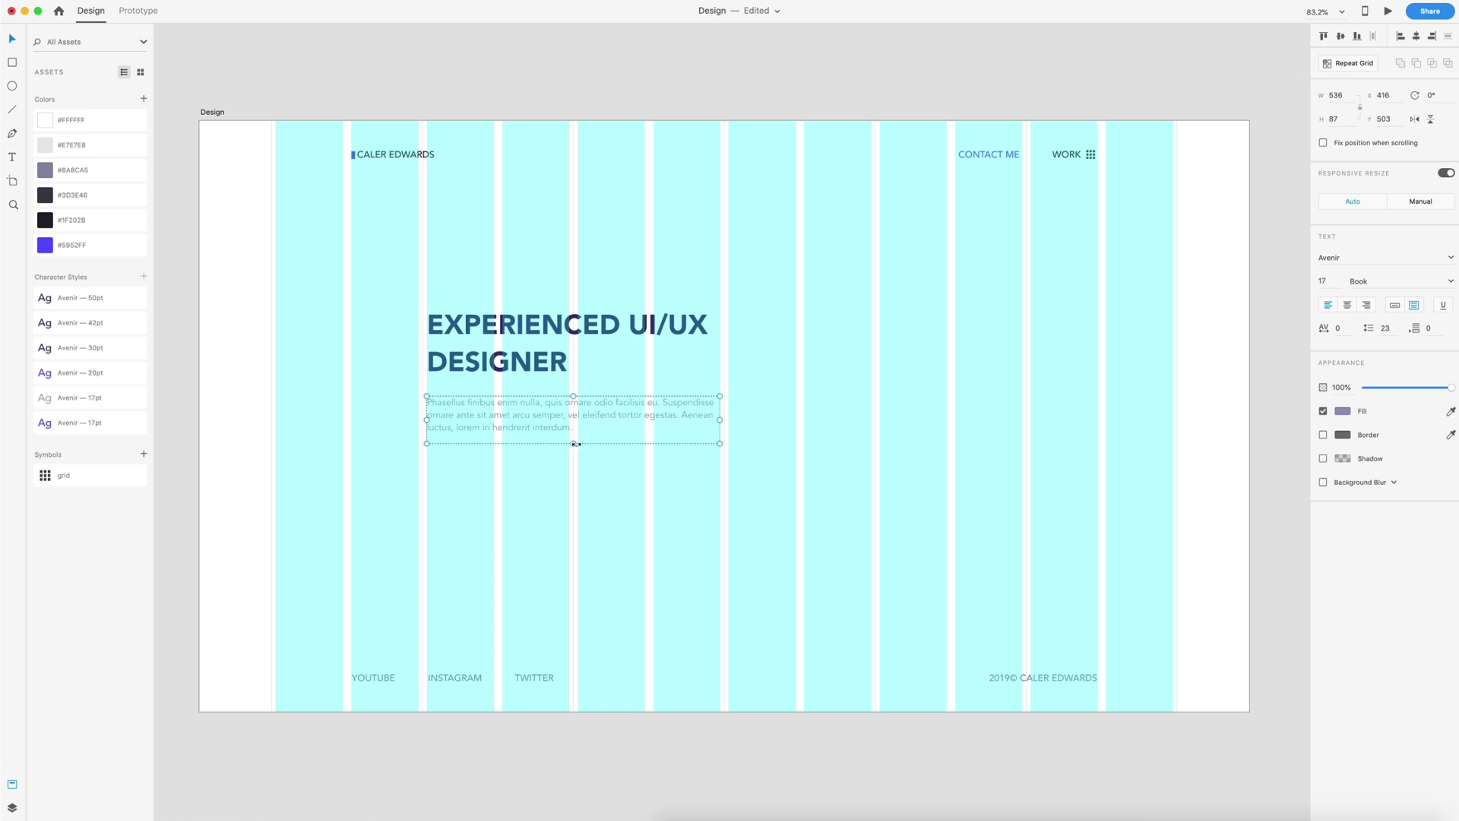
pyautogui.moveTo(572, 444); pyautogui.dragTo(570, 433)
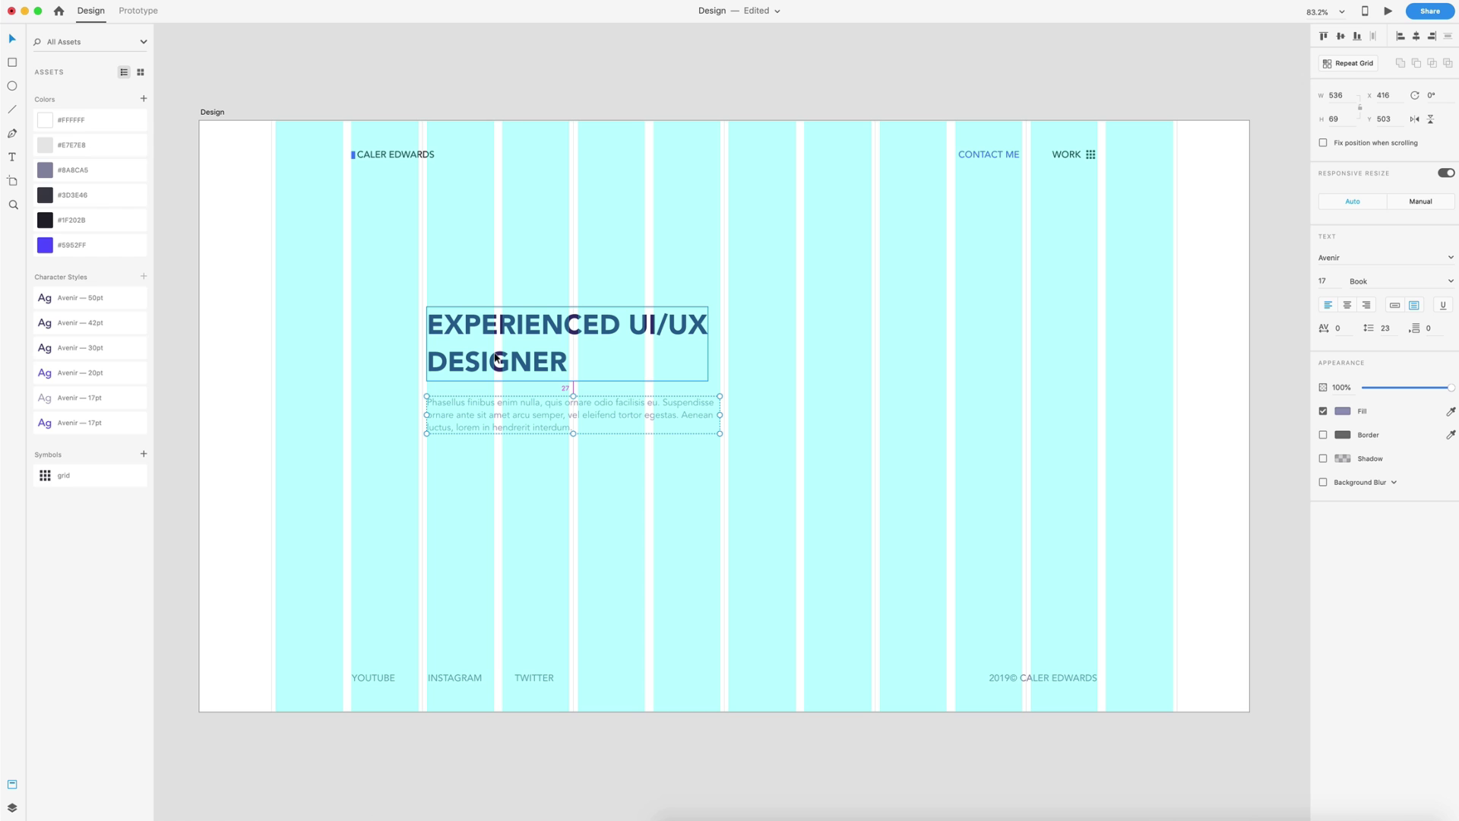
# Position the paragraph under the headline and duplicate it just below
pyautogui.press('Up')
pyautogui.press('Up')
pyautogui.press('Up')
pyautogui.press('Up')
pyautogui.press('Up')
pyautogui.press('Up')
pyautogui.press('Up')
pyautogui.press('Up')
pyautogui.press('Up')
pyautogui.press('Up')
pyautogui.press('Up')
pyautogui.press('Up')
pyautogui.press('Up')
pyautogui.press('Up')
pyautogui.press('Up')
pyautogui.press('Up')
pyautogui.press('Up')
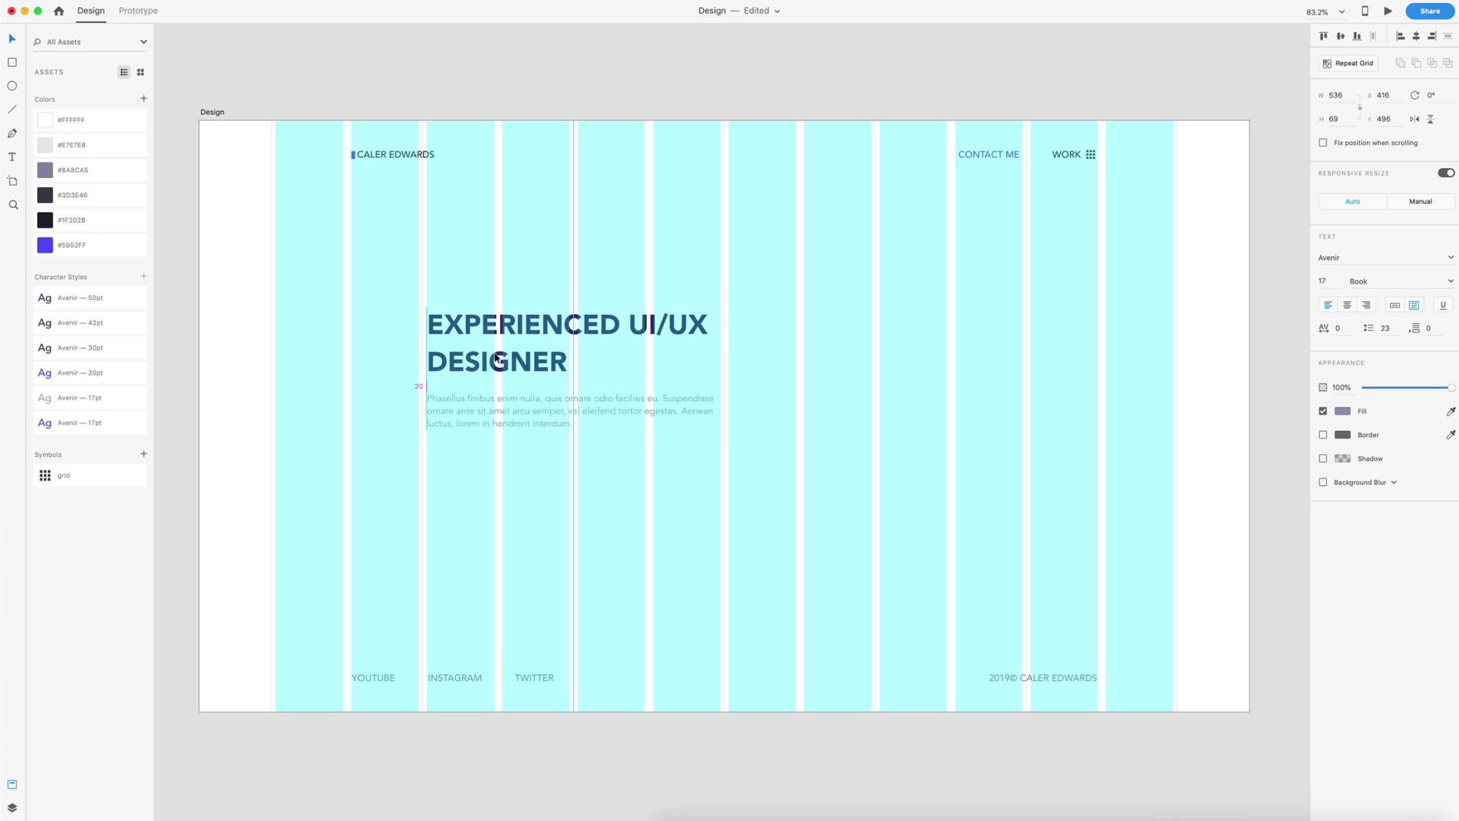
pyautogui.press('Down')
pyautogui.press('Down')
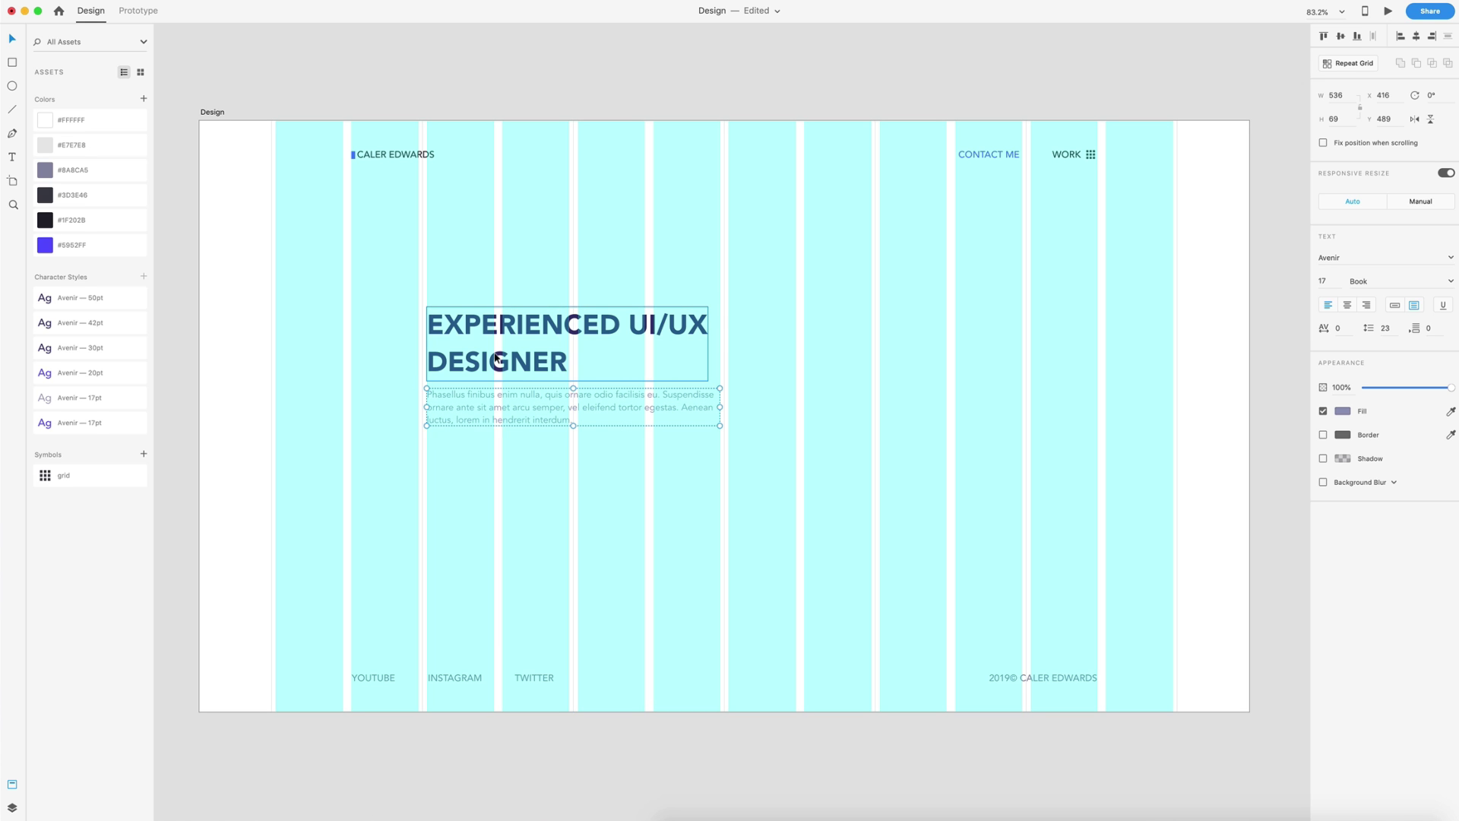
pyautogui.press('alt')
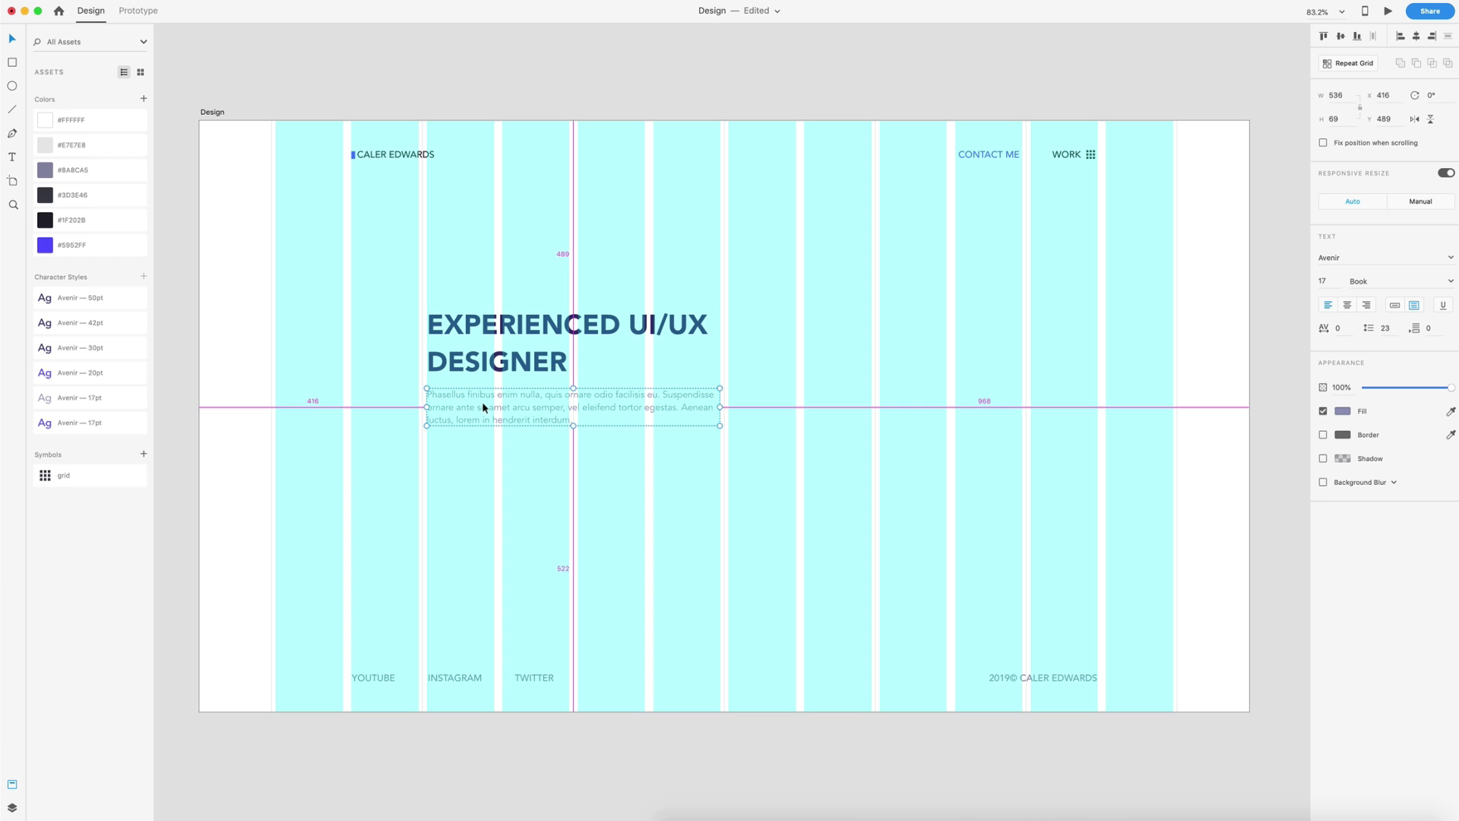
pyautogui.moveTo(485, 413); pyautogui.dragTo(485, 452)
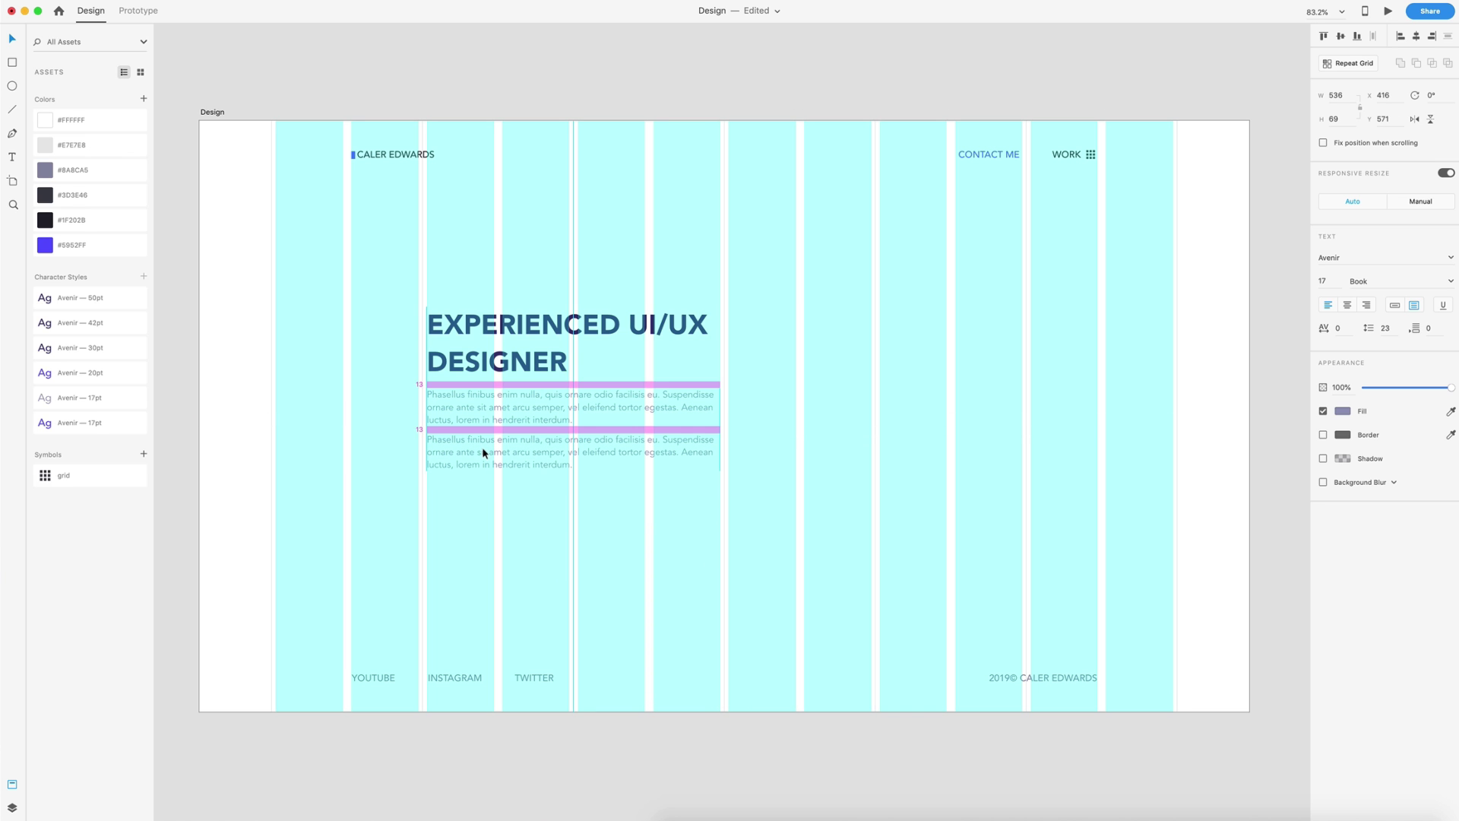
# Refill the copy with a new placeholder paragraph, trimmed to two lines ending at 'aliquet.'
pyautogui.click(182, 7)
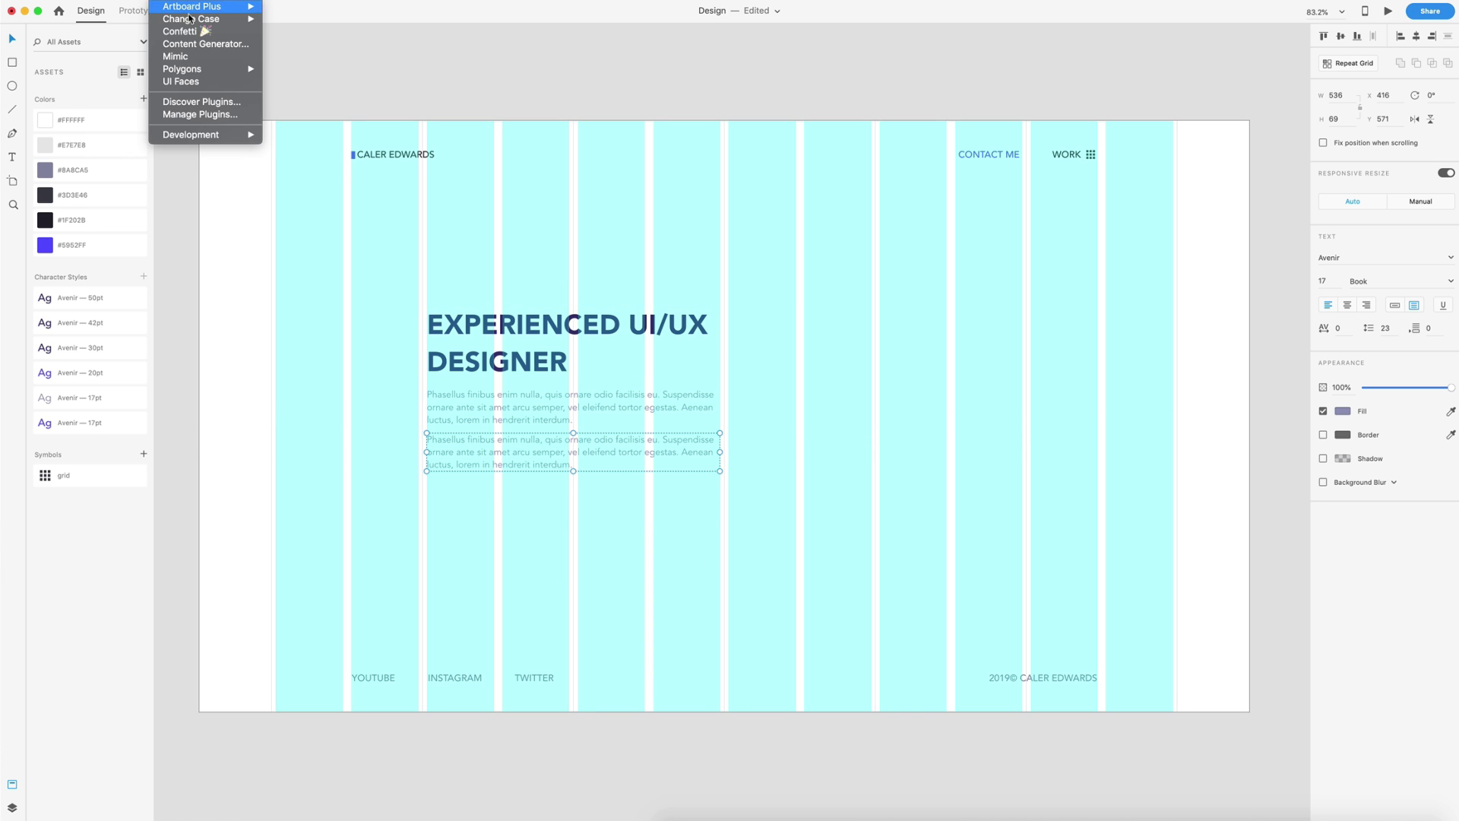
pyautogui.click(183, 43)
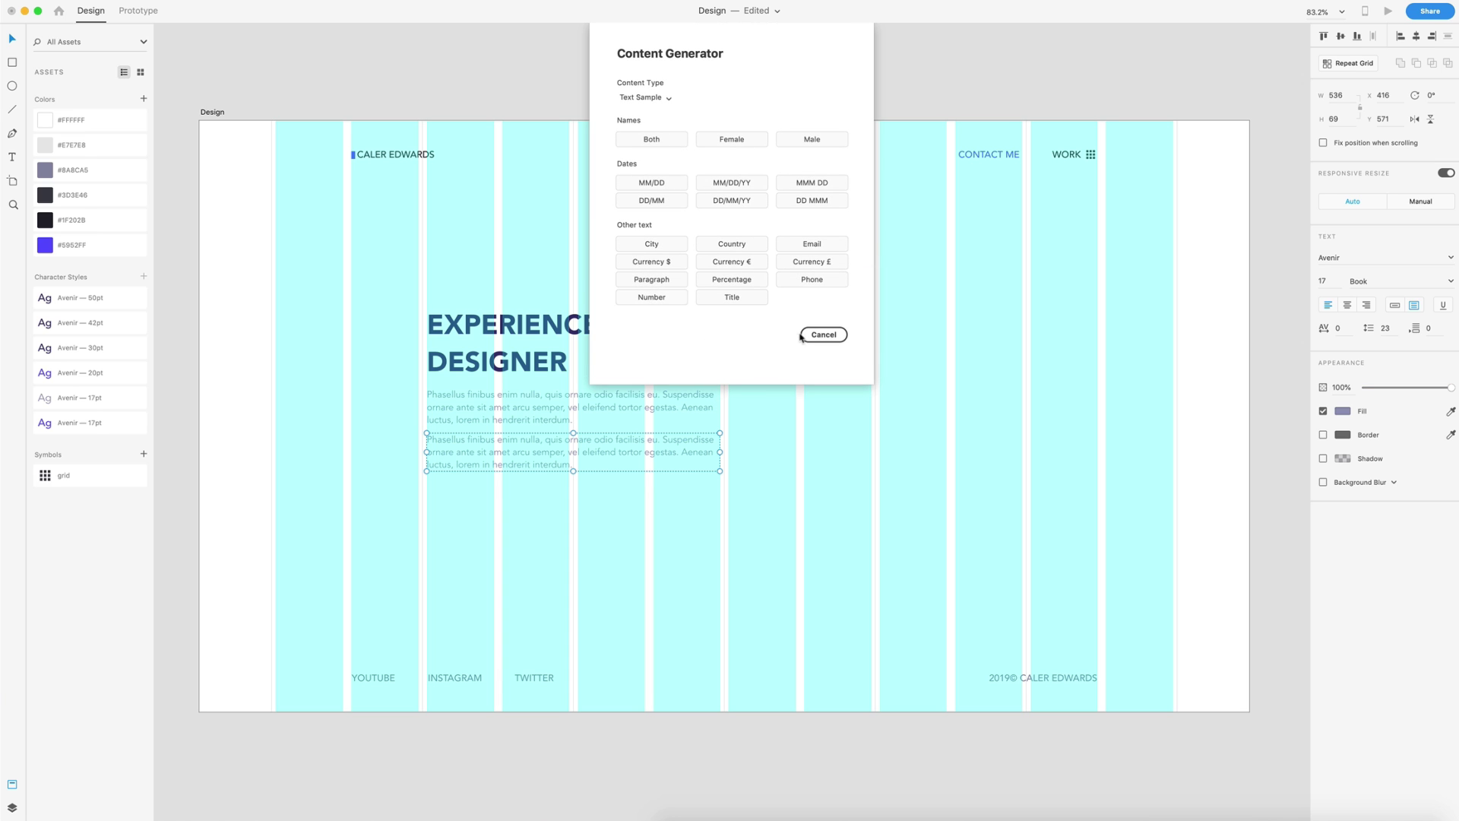
pyautogui.click(651, 279)
pyautogui.doubleClick(531, 459)
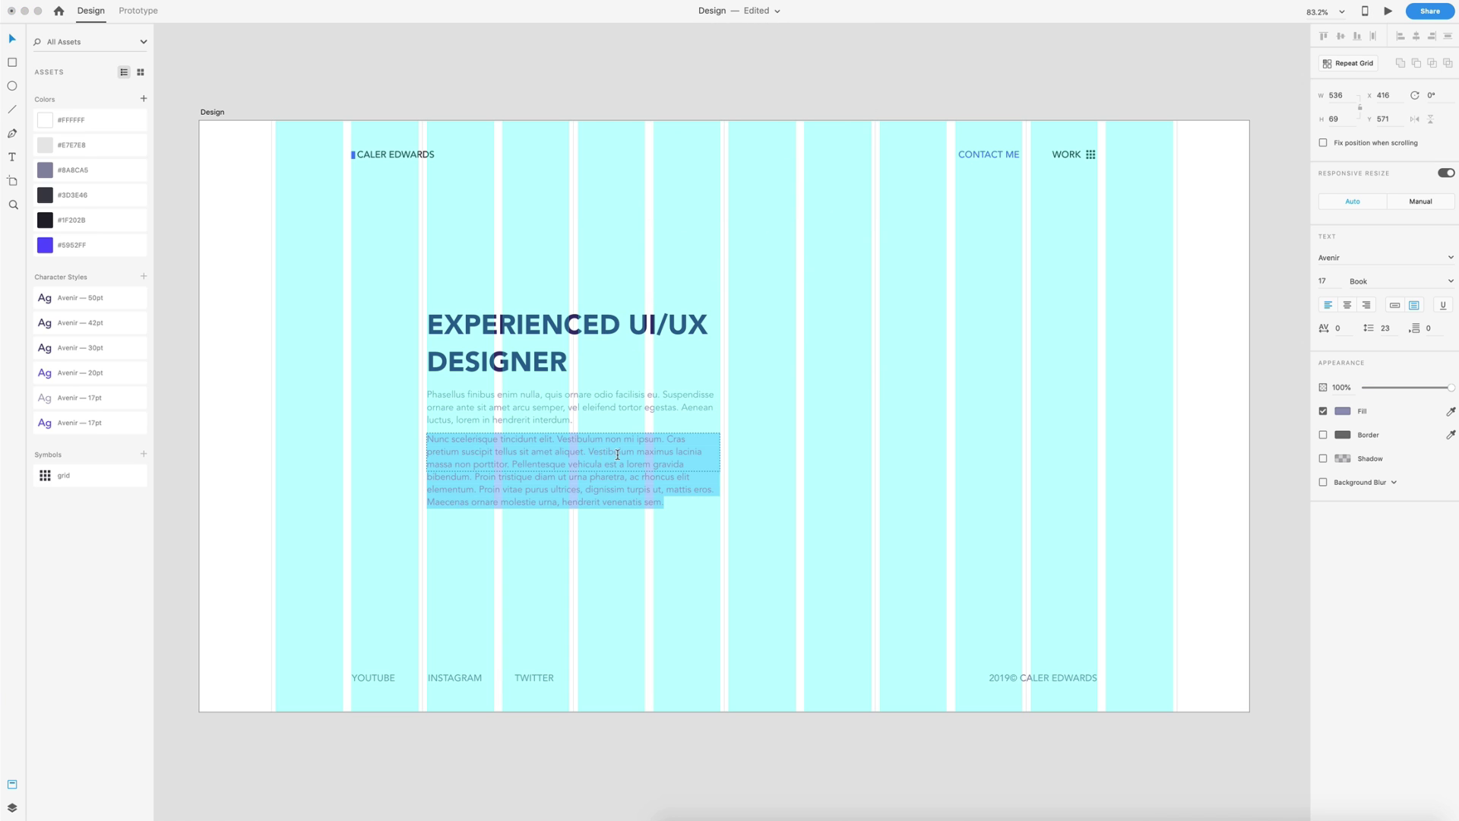
pyautogui.click(588, 452)
pyautogui.keyDown('shift'); pyautogui.click(707, 561); pyautogui.keyUp('shift')
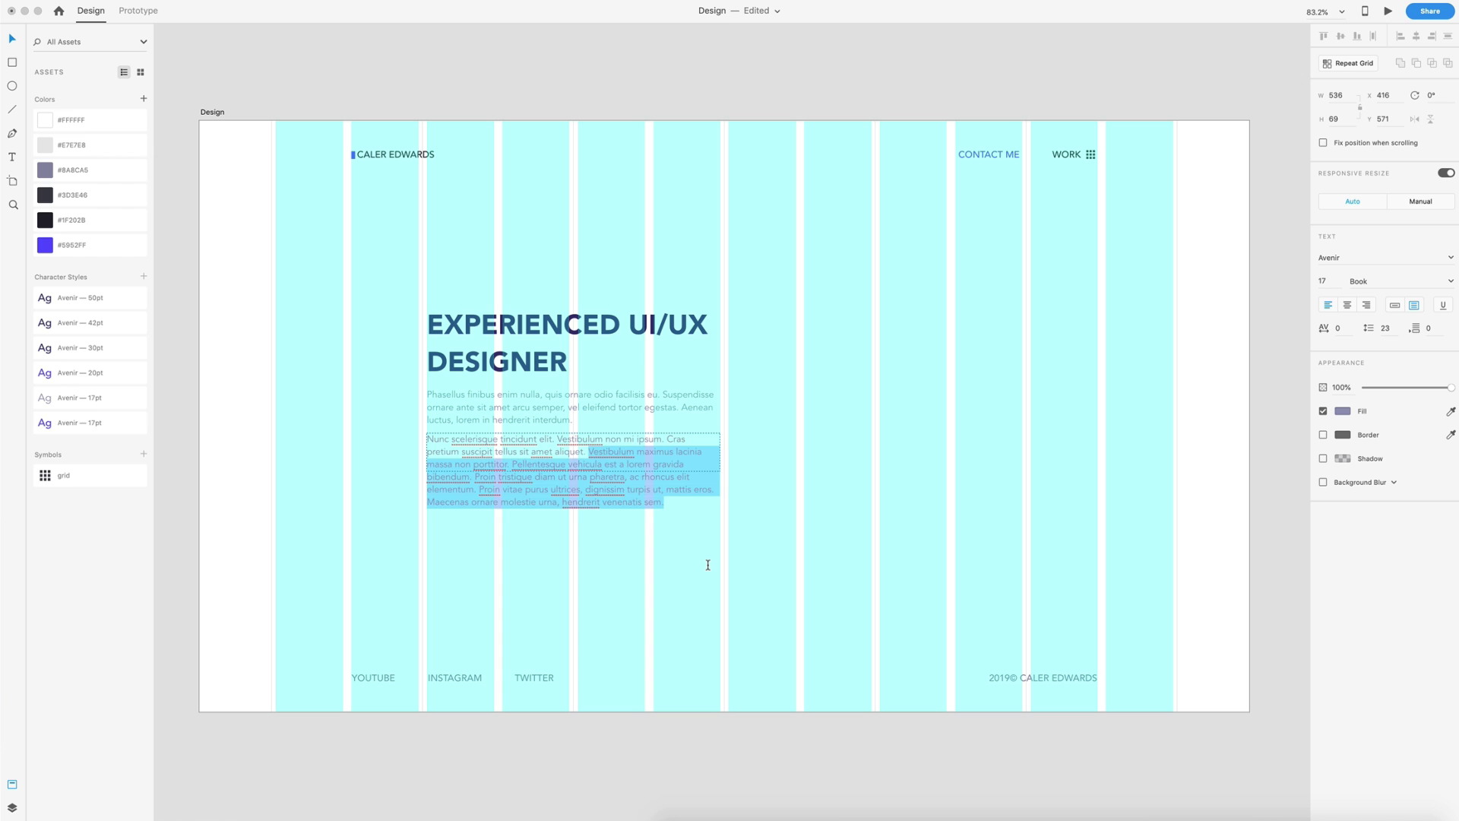
pyautogui.press('BackSpace')
pyautogui.press('Escape')
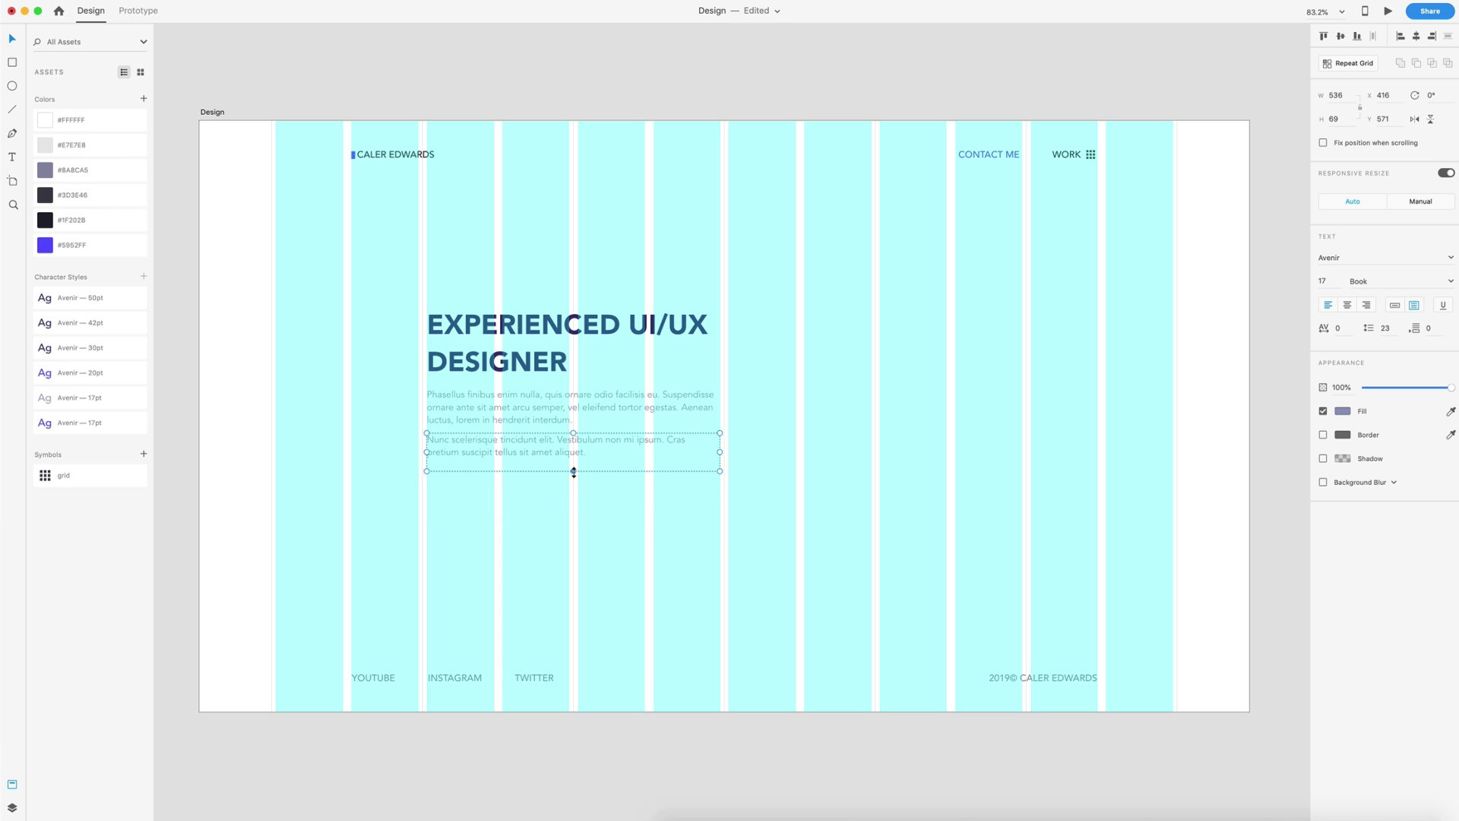
pyautogui.moveTo(574, 472); pyautogui.dragTo(576, 460)
# Draw a horizontal line left of the headline with border size 3
pyautogui.scroll(1, 711, 362)
pyautogui.click(710, 362)
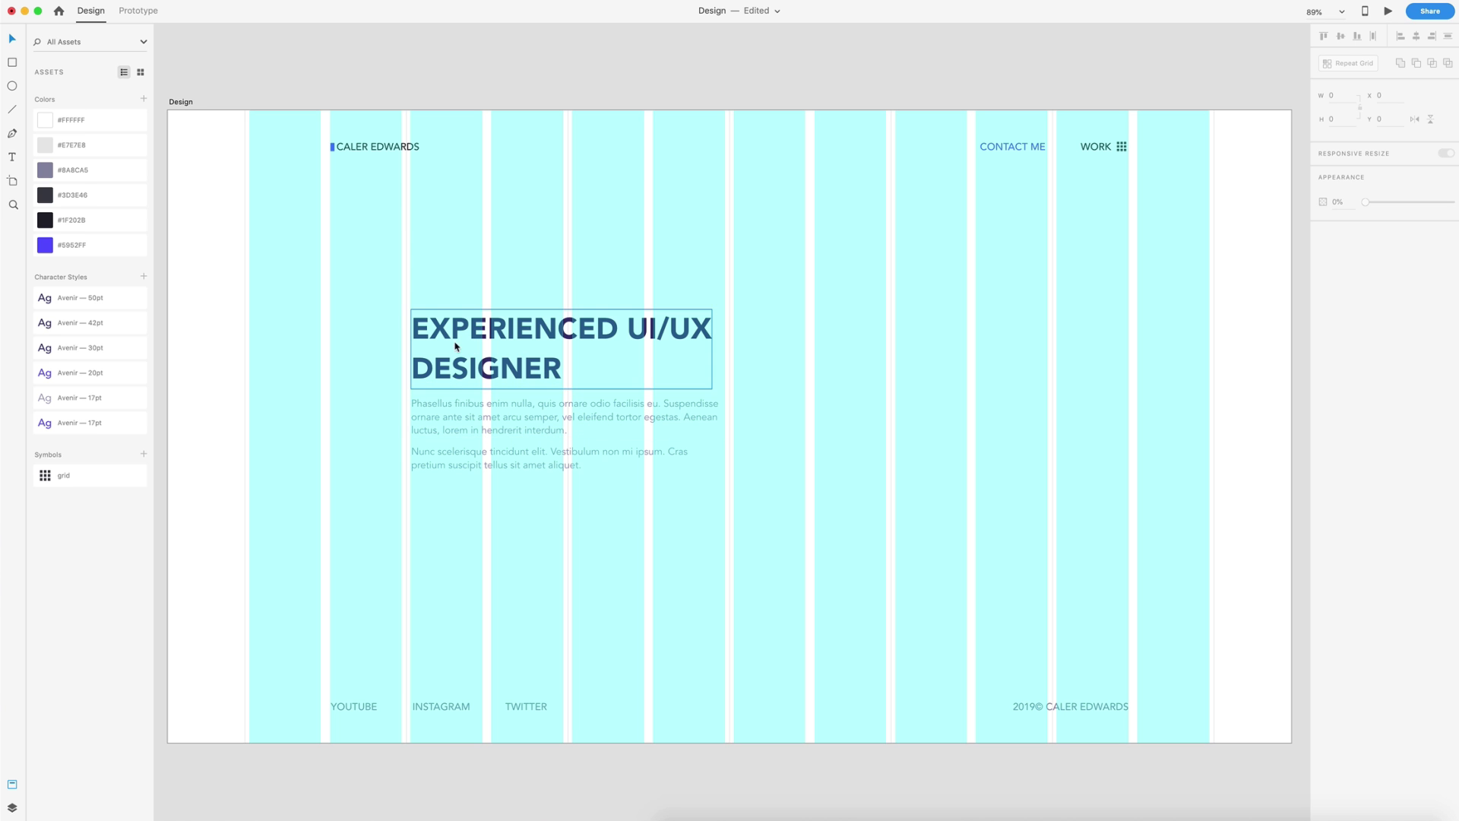
pyautogui.scroll(5, 335, 322)
pyautogui.hscroll(-2, 450, 325)
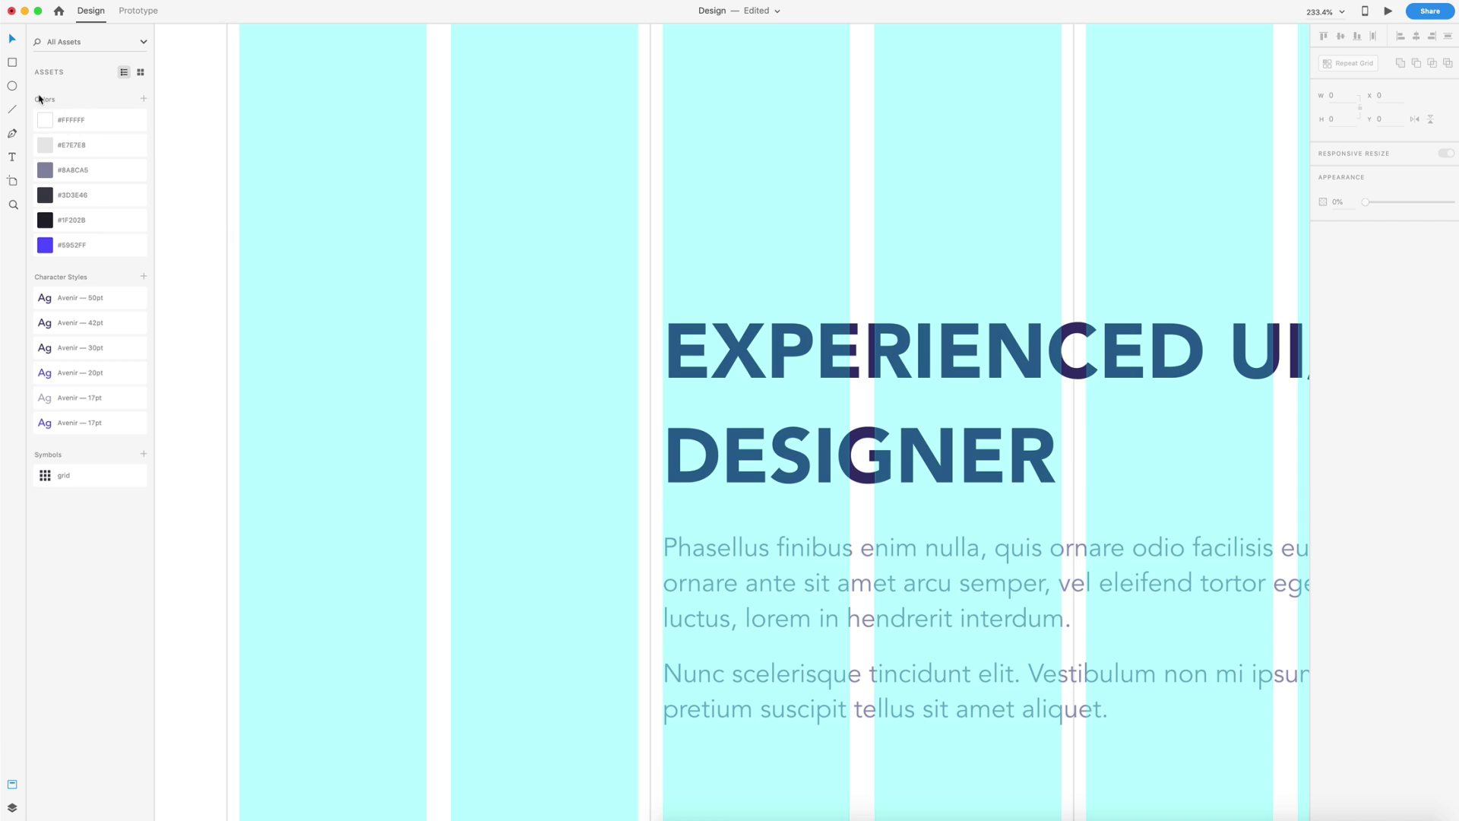
pyautogui.click(12, 109)
pyautogui.moveTo(451, 342); pyautogui.dragTo(635, 348)
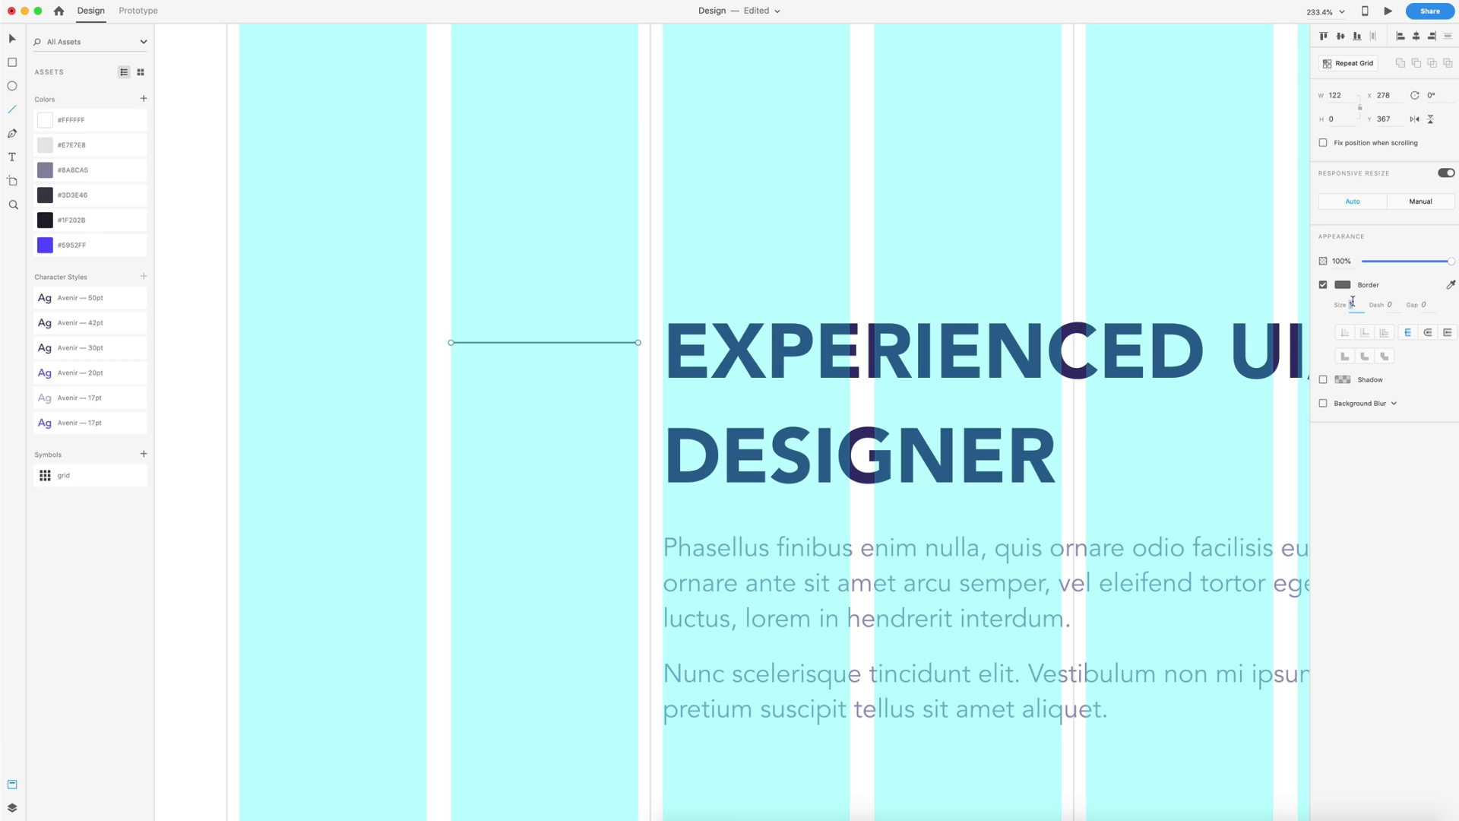
pyautogui.write('3')
pyautogui.press('Return')
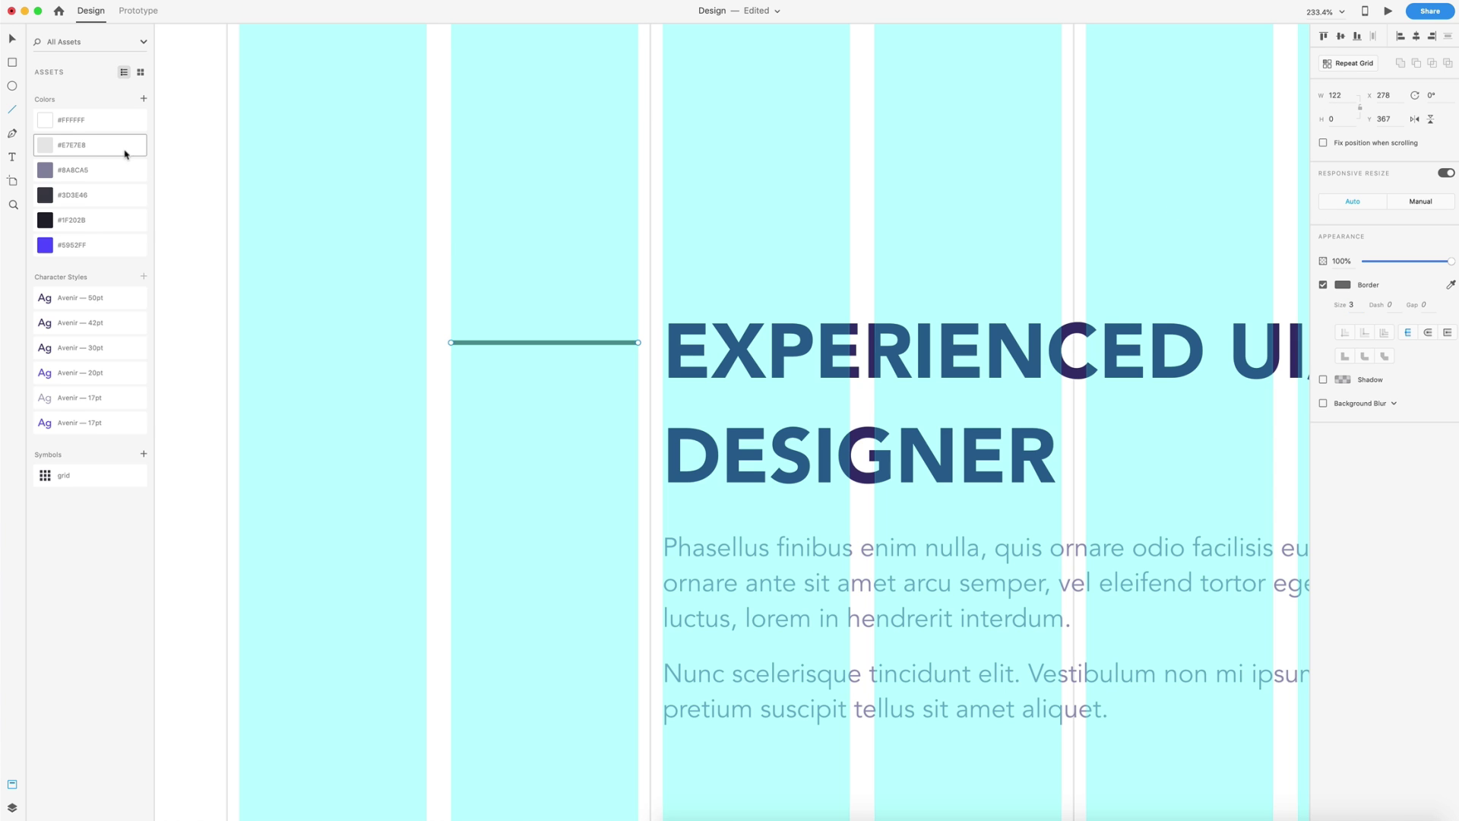
# Colour the line dark #1F202B and move it level with the headline's first line
pyautogui.click(48, 223)
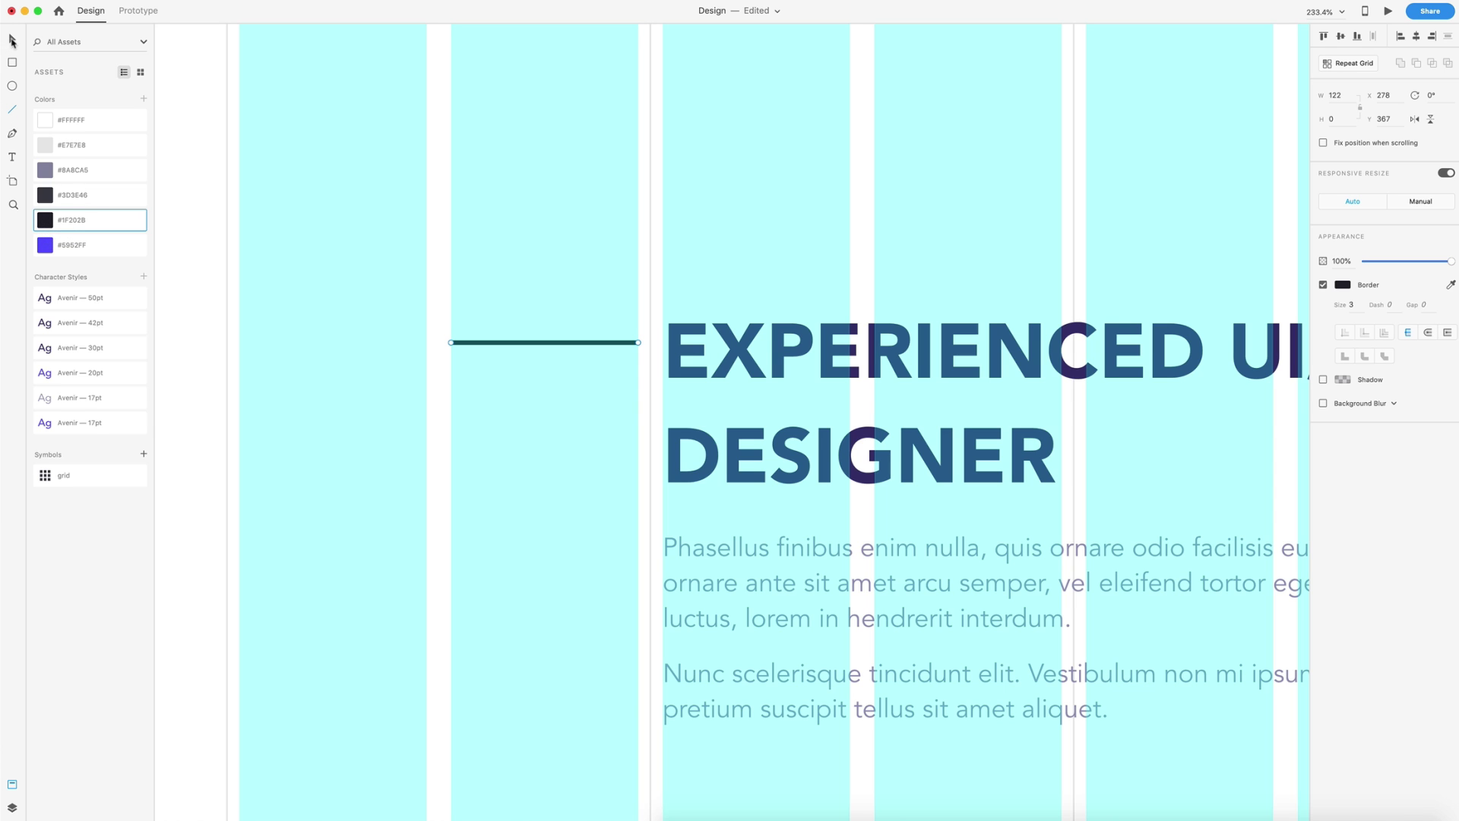
pyautogui.click(12, 39)
pyautogui.moveTo(610, 346); pyautogui.dragTo(634, 353)
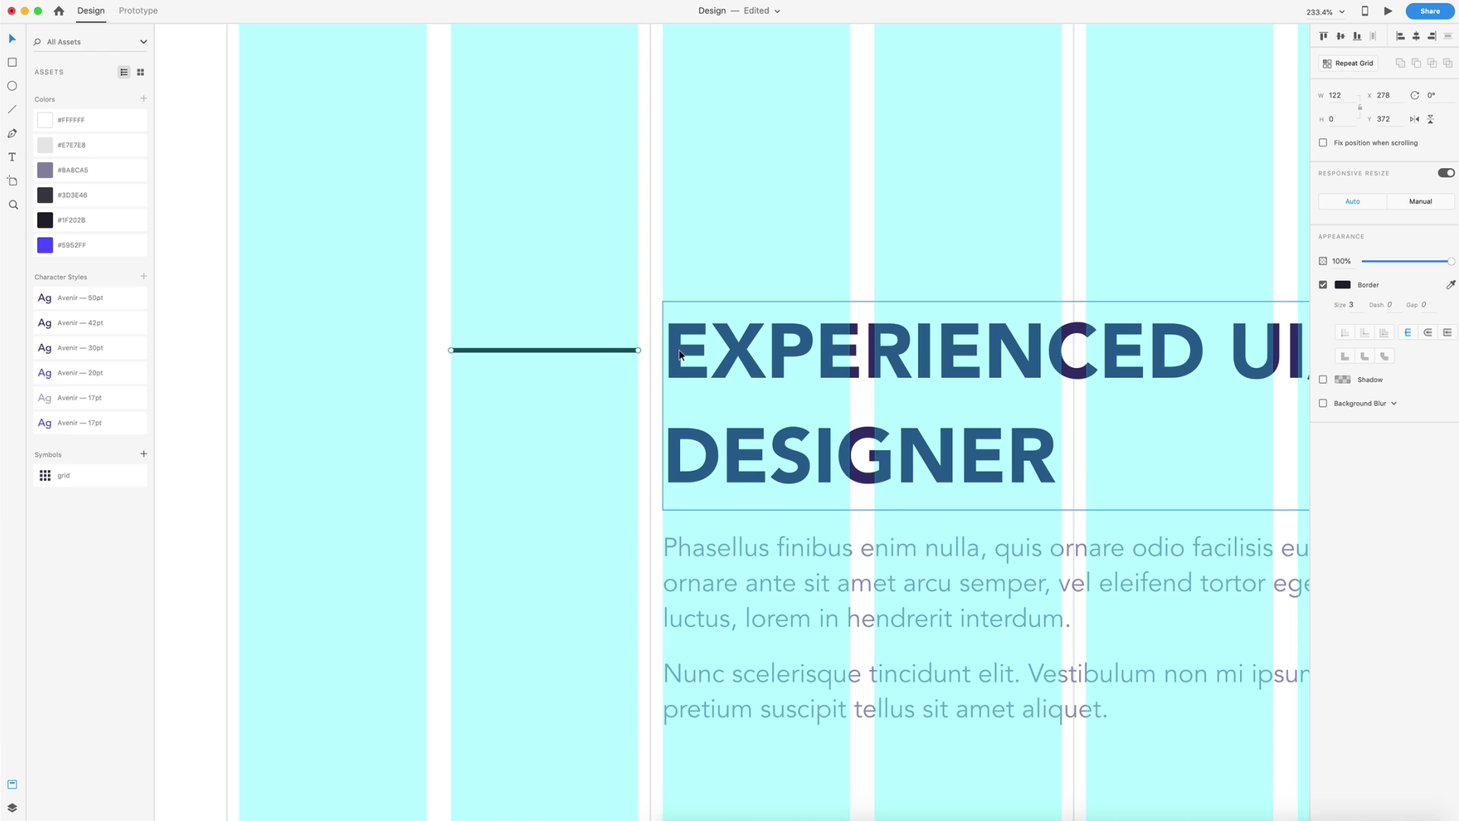
pyautogui.click(599, 351)
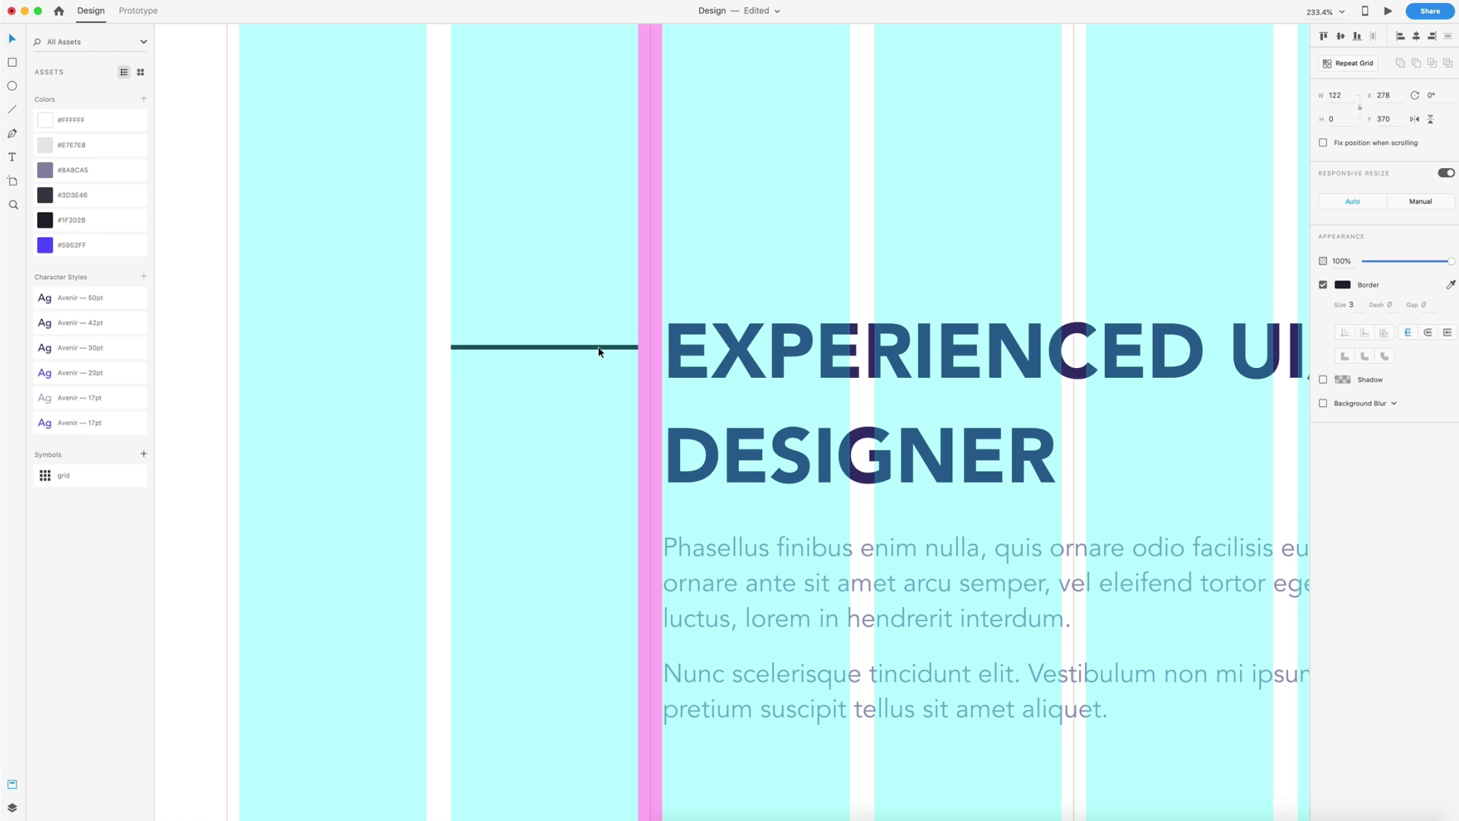
pyautogui.press('Escape')
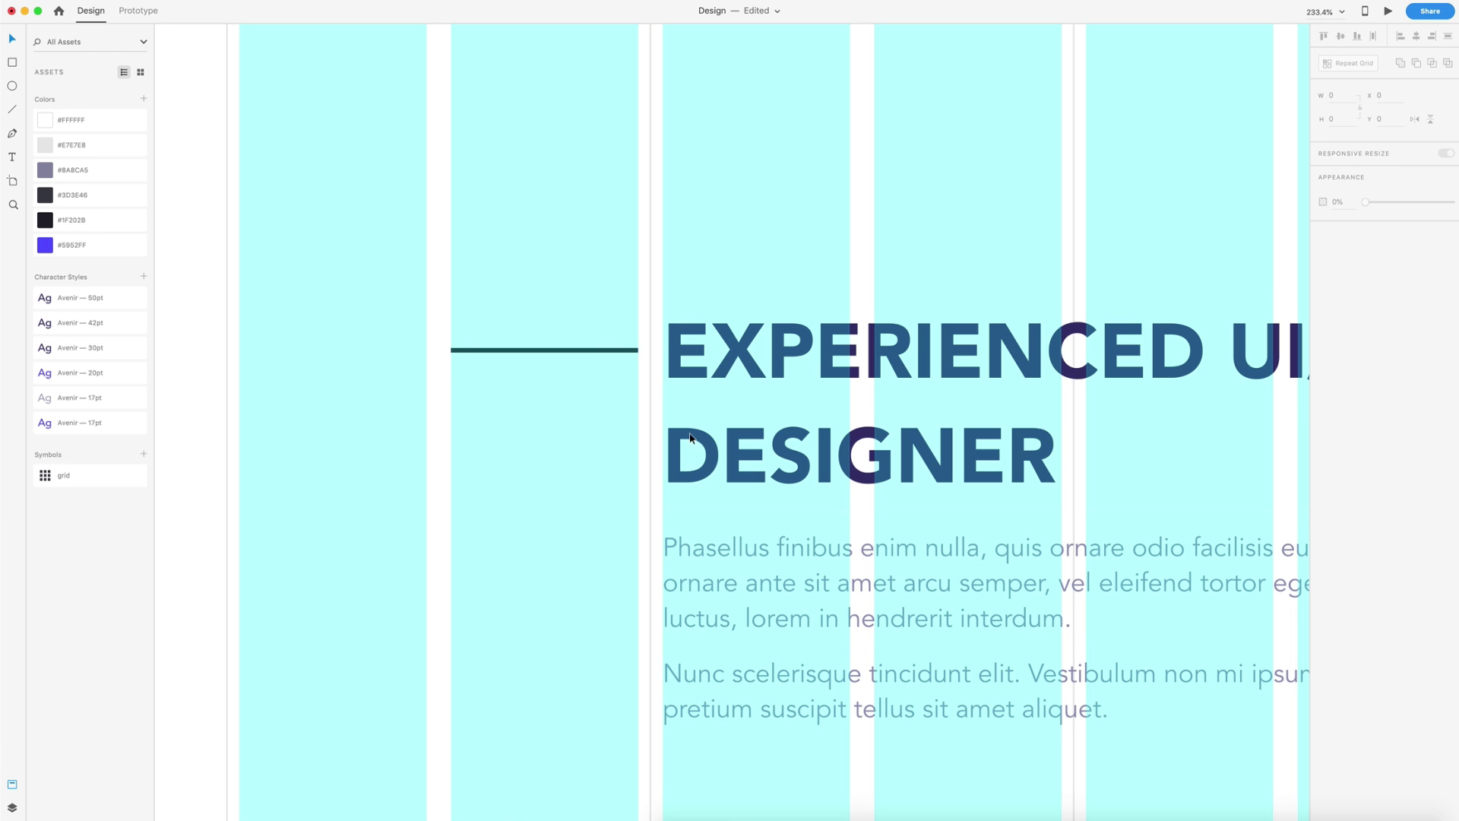
pyautogui.scroll(-10, 1052, 378)
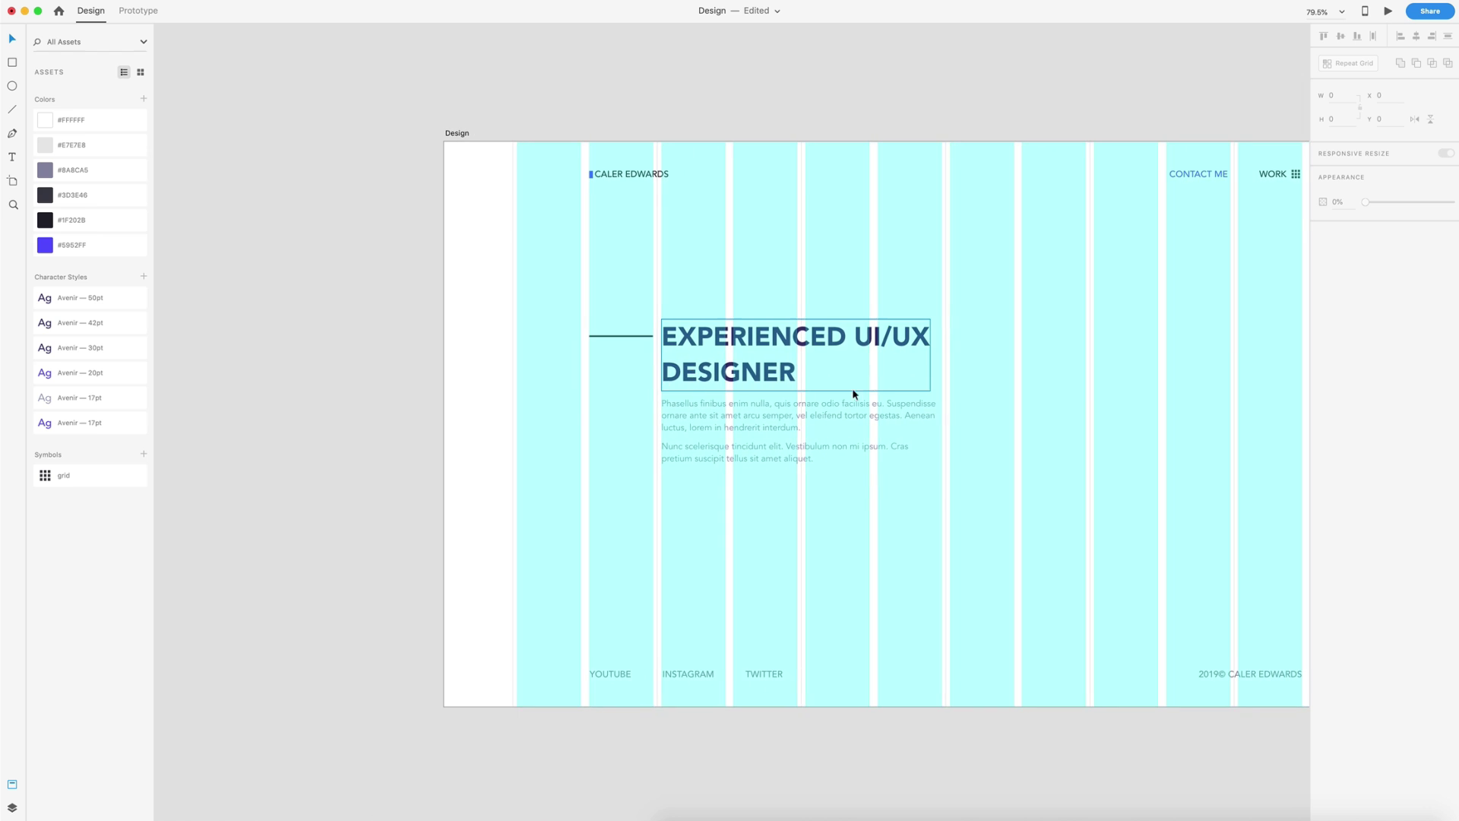
pyautogui.hscroll(3, 854, 390)
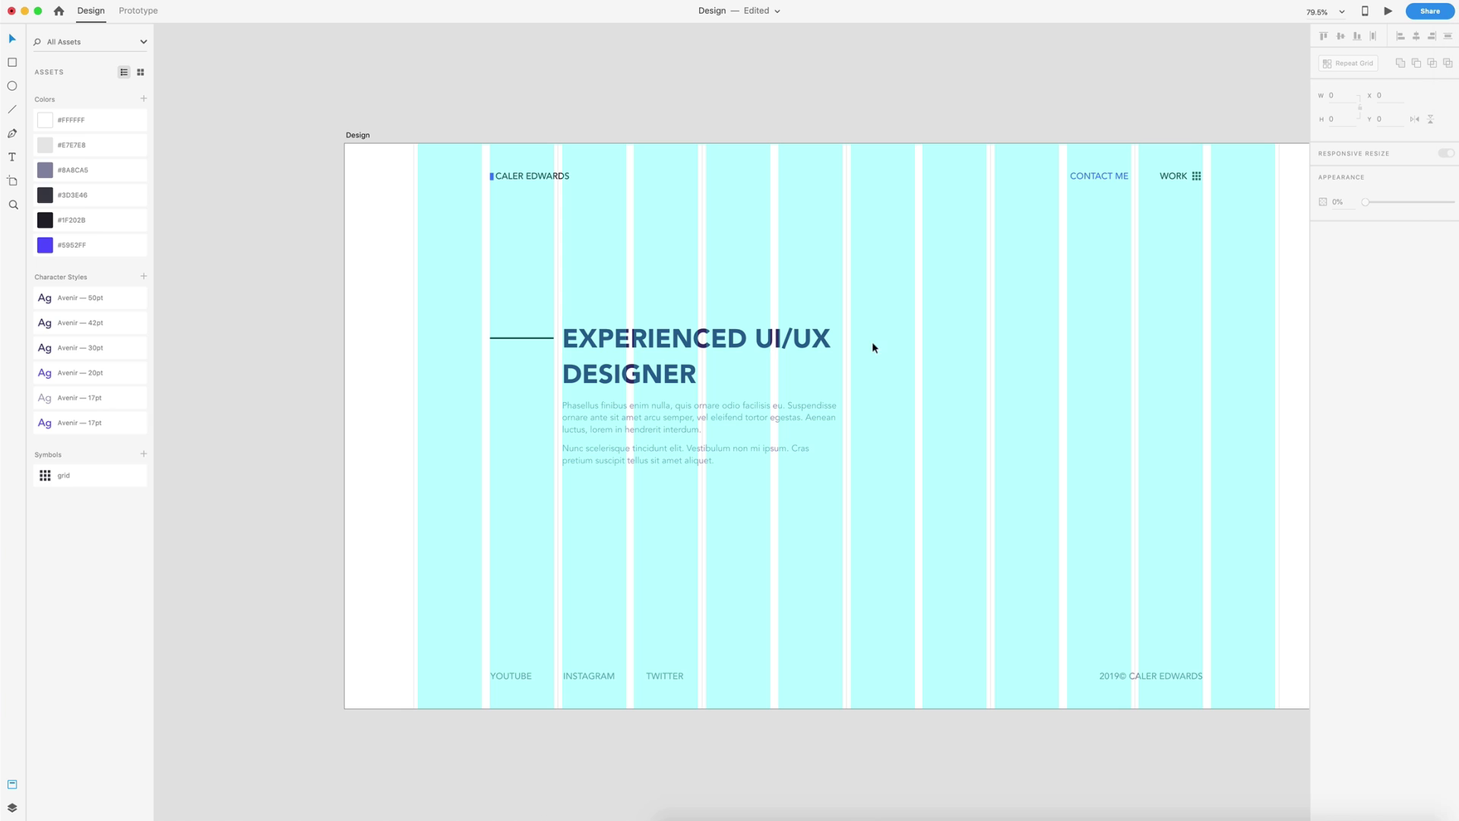
# Draw a rectangle over the headline's first line and send it behind the heading
pyautogui.click(14, 65)
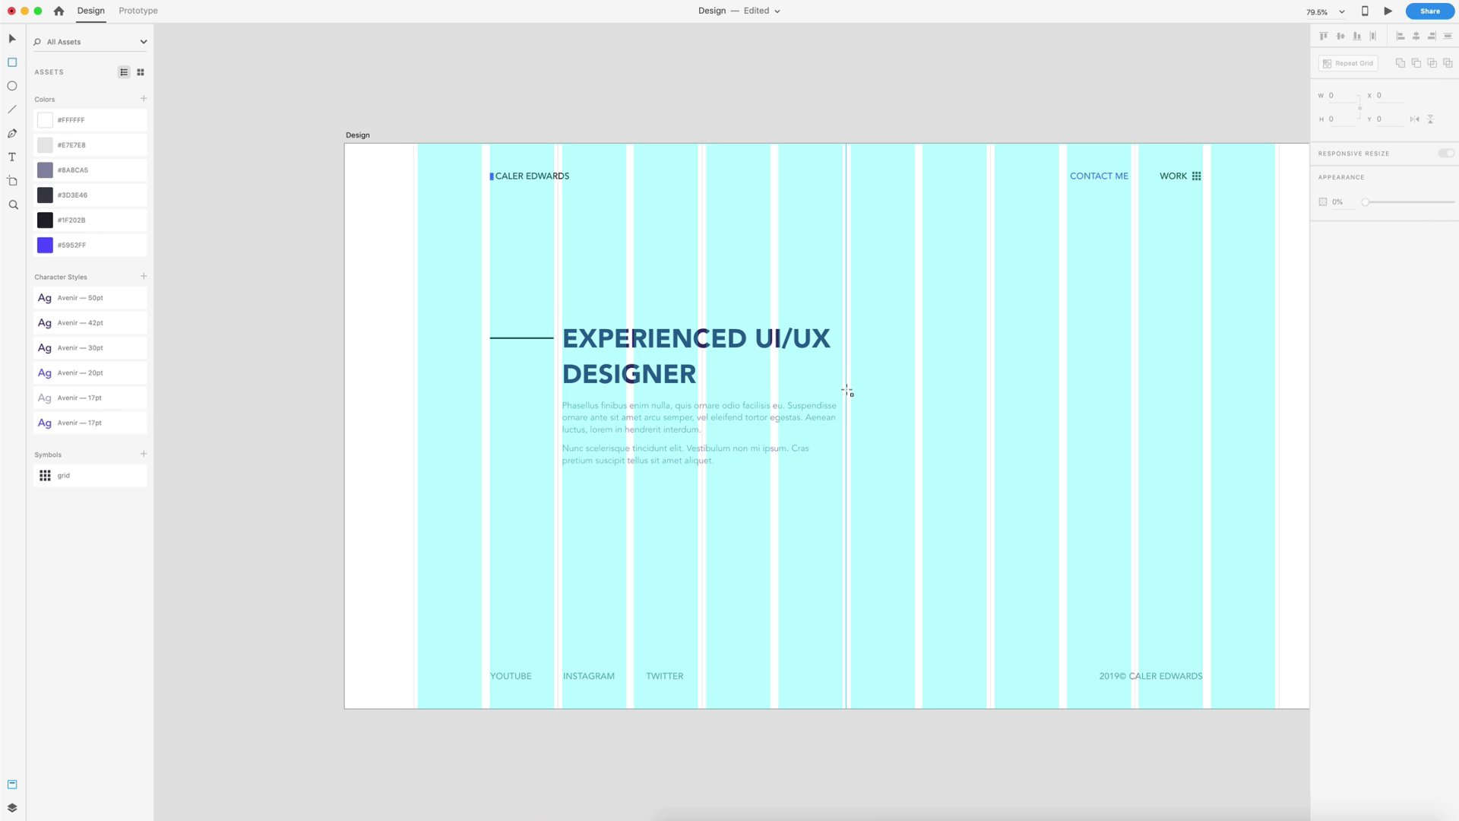
pyautogui.moveTo(847, 390)
pyautogui.mouseDown()
pyautogui.moveTo(613, 322)
pyautogui.moveTo(574, 276)
pyautogui.moveTo(521, 293)
pyautogui.mouseUp()
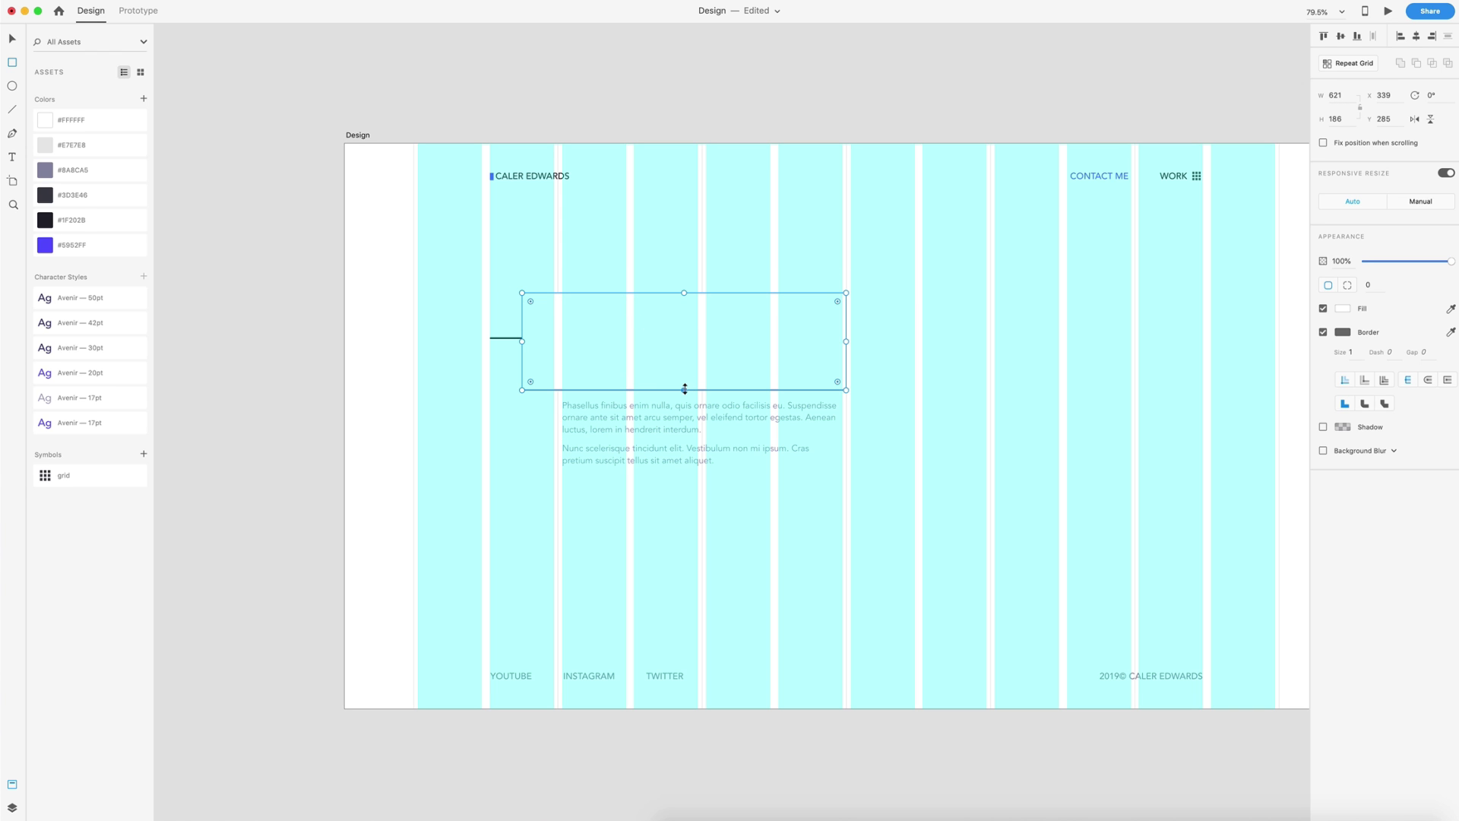
pyautogui.moveTo(685, 389); pyautogui.dragTo(684, 357)
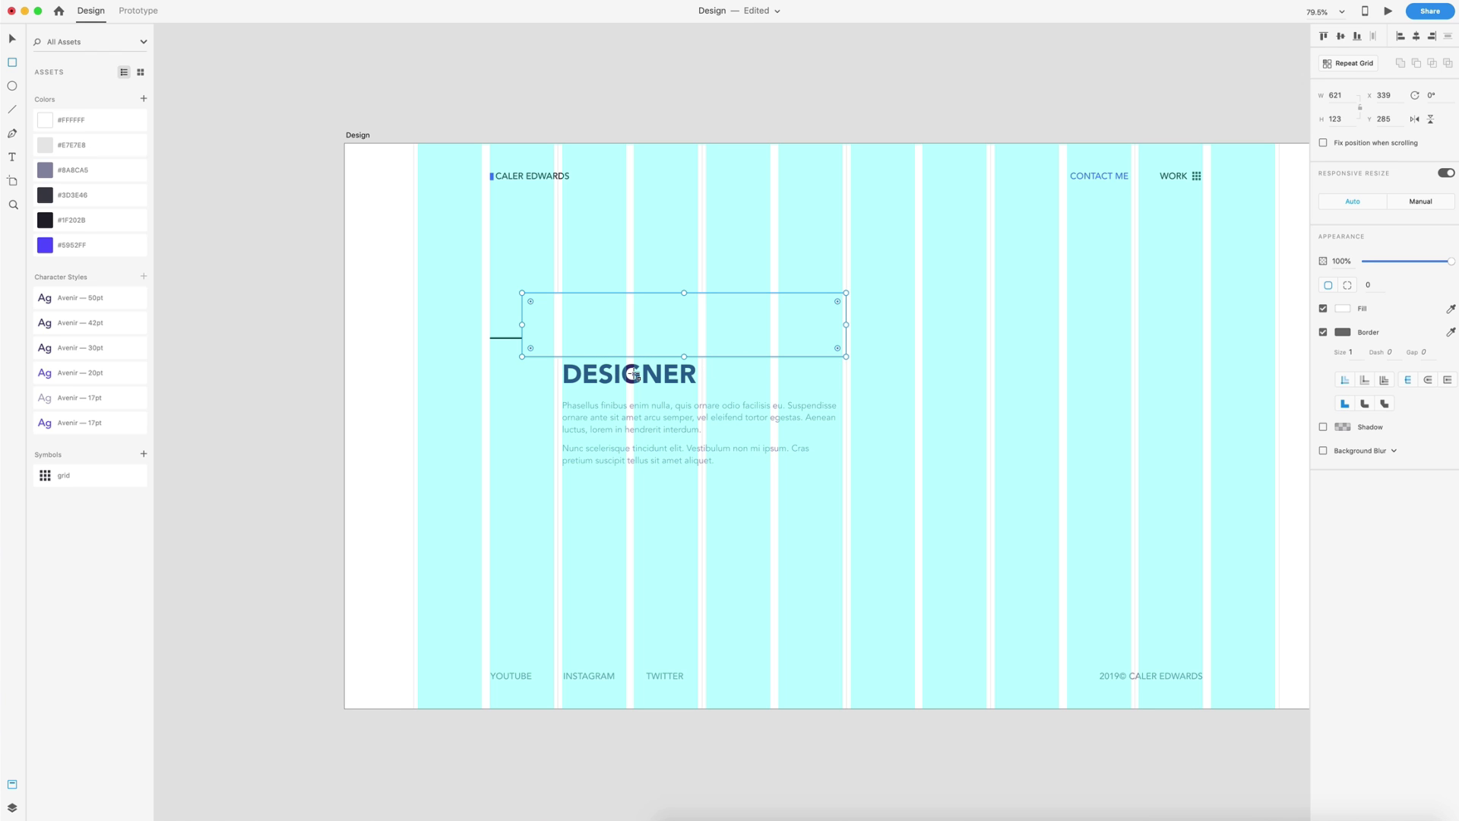
pyautogui.moveTo(684, 356); pyautogui.dragTo(685, 373)
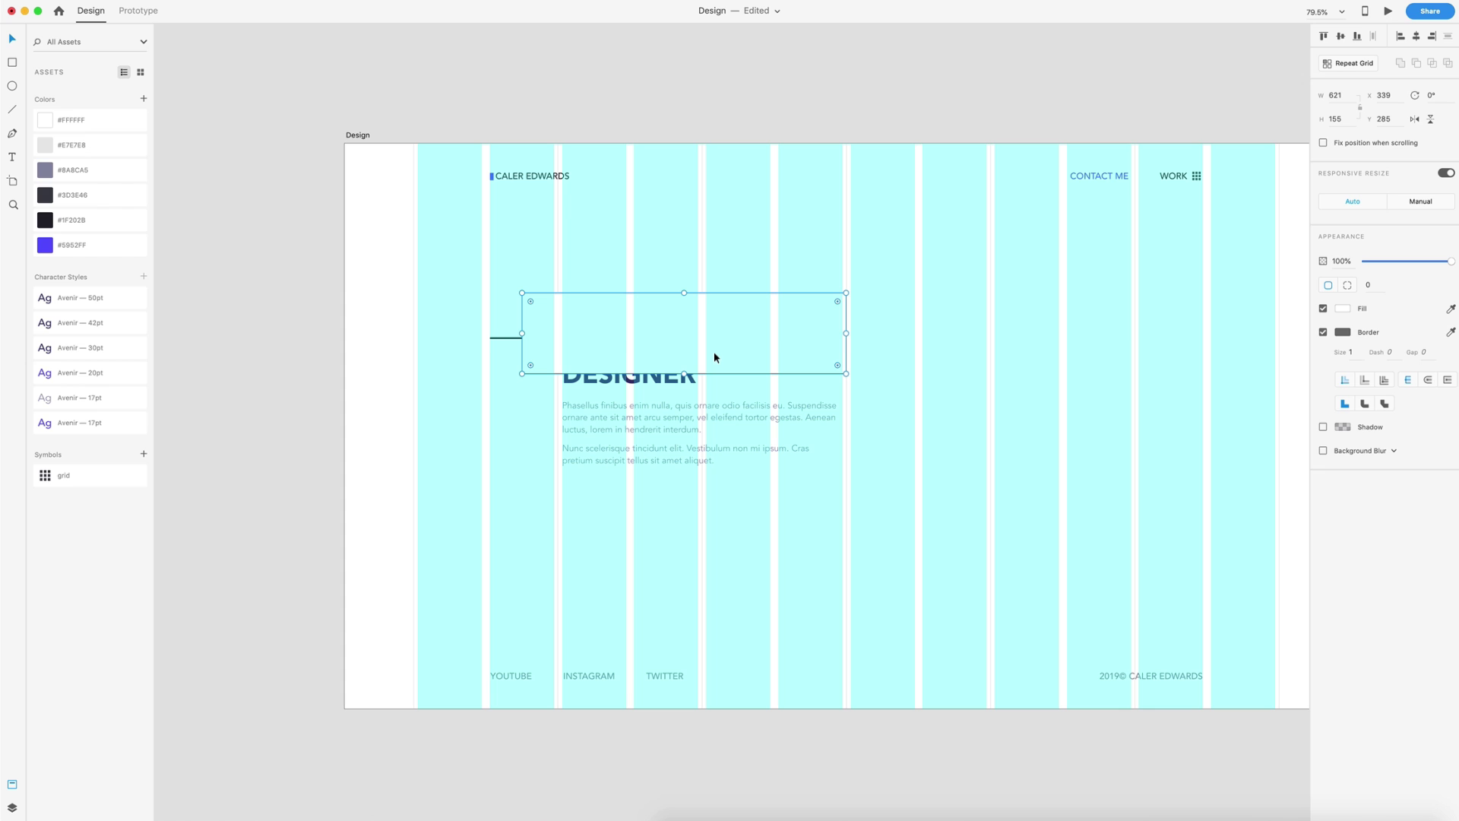
pyautogui.press('super+shift+bracketleft')
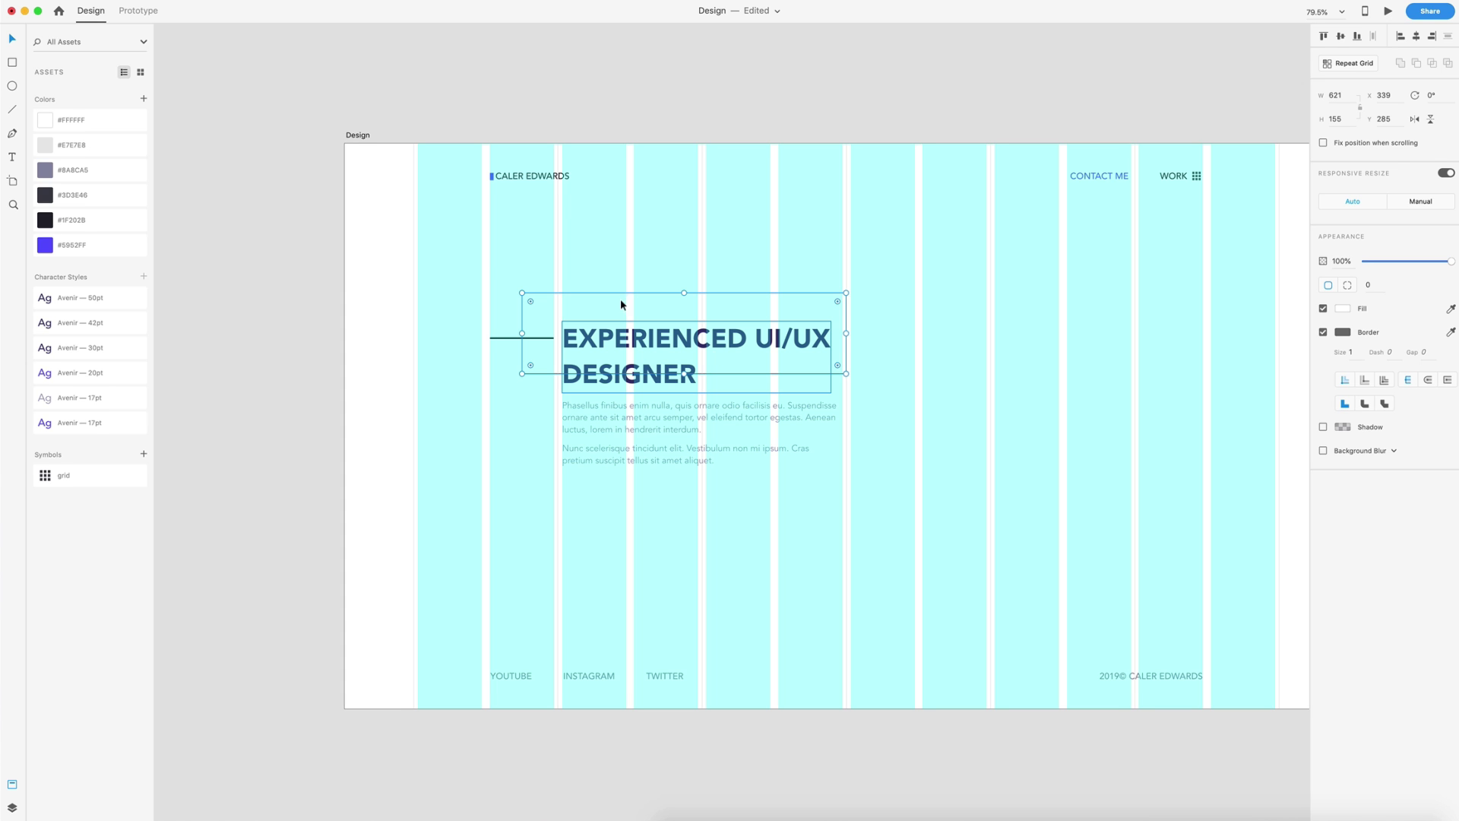
# Fill the rectangle #5952FF, remove its border, and adjust it to 621 × 151
pyautogui.click(50, 245)
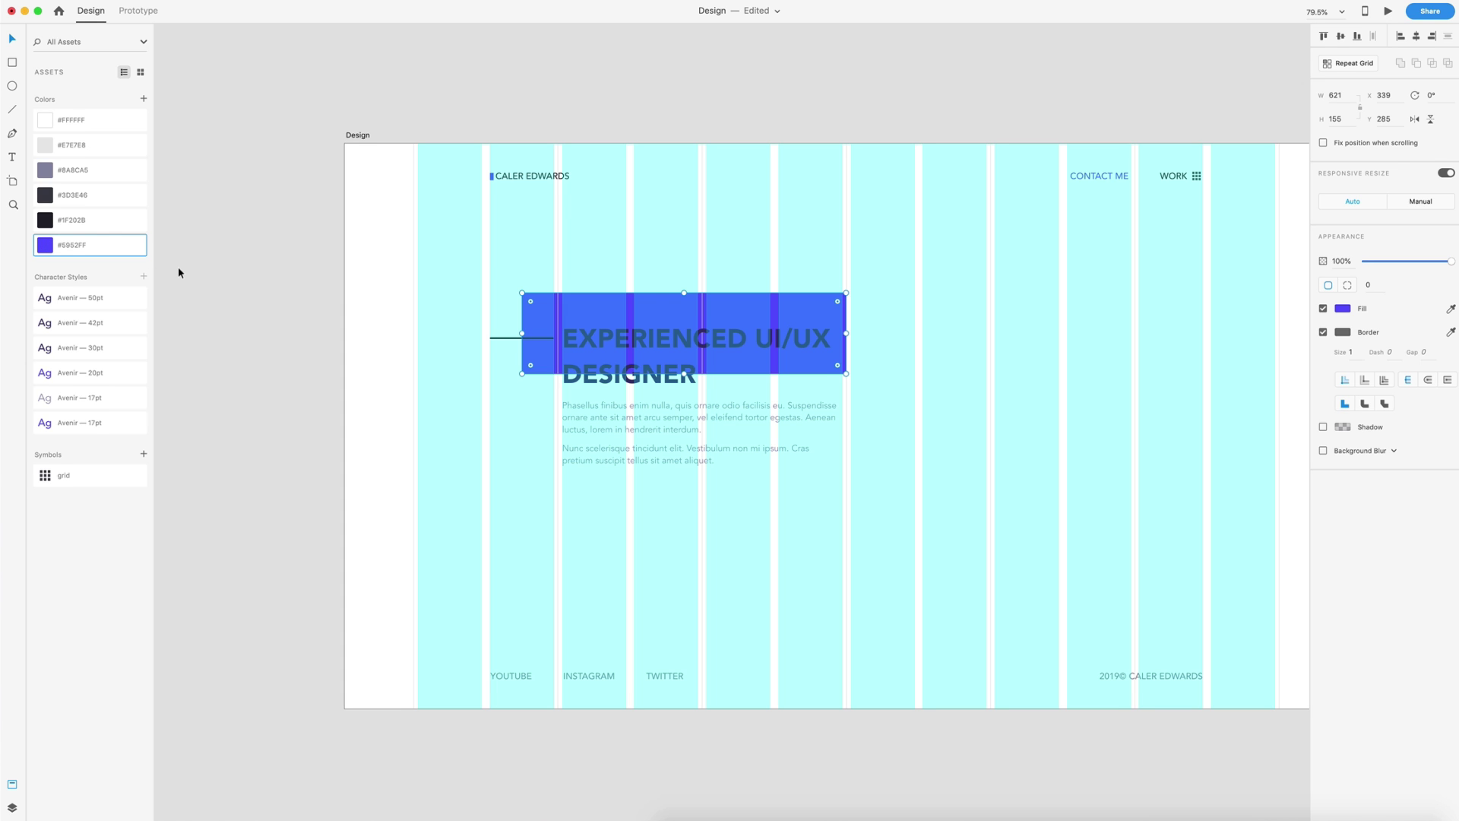
pyautogui.click(1323, 332)
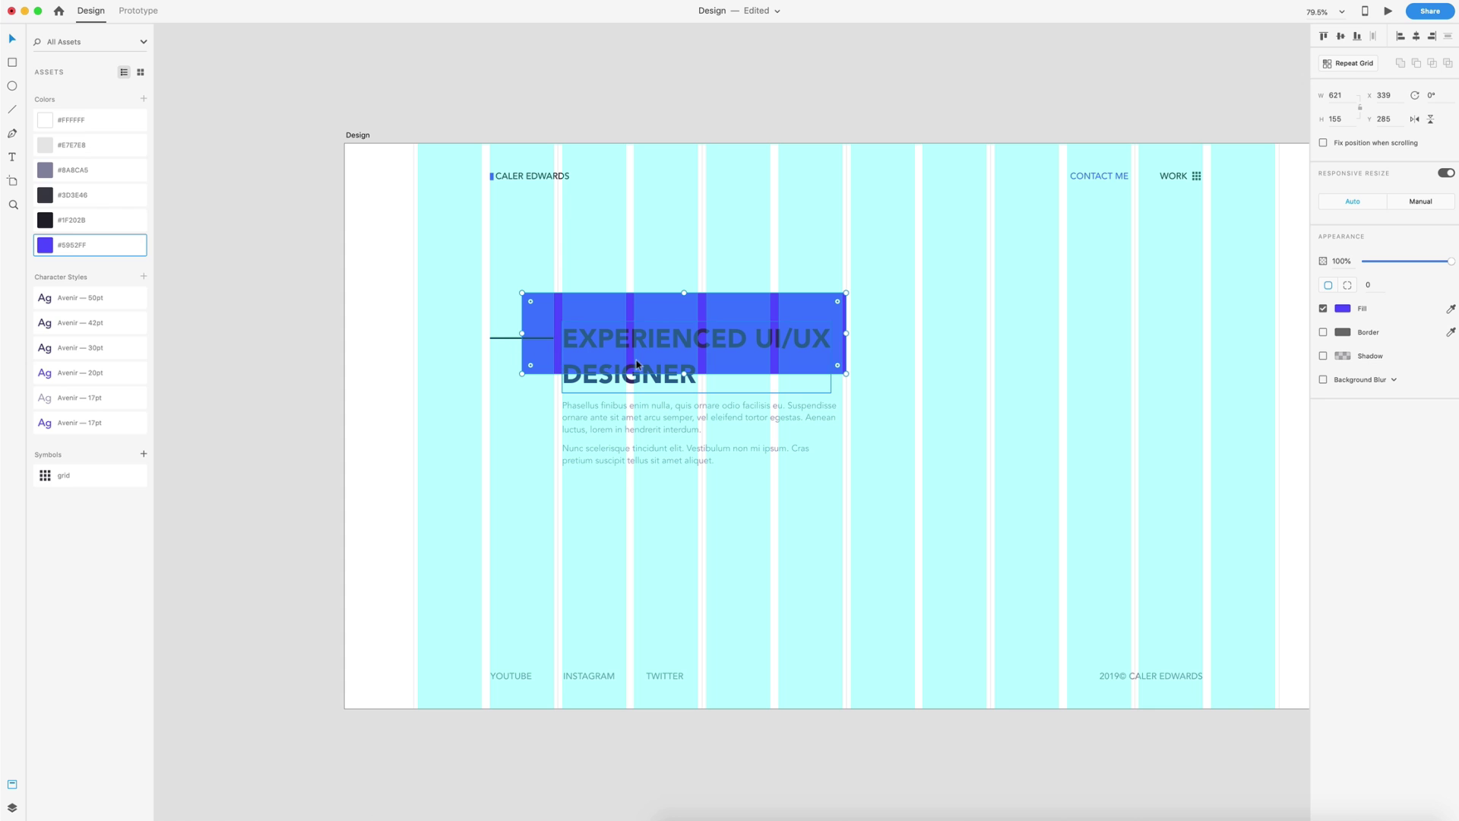
pyautogui.moveTo(685, 293); pyautogui.dragTo(685, 295)
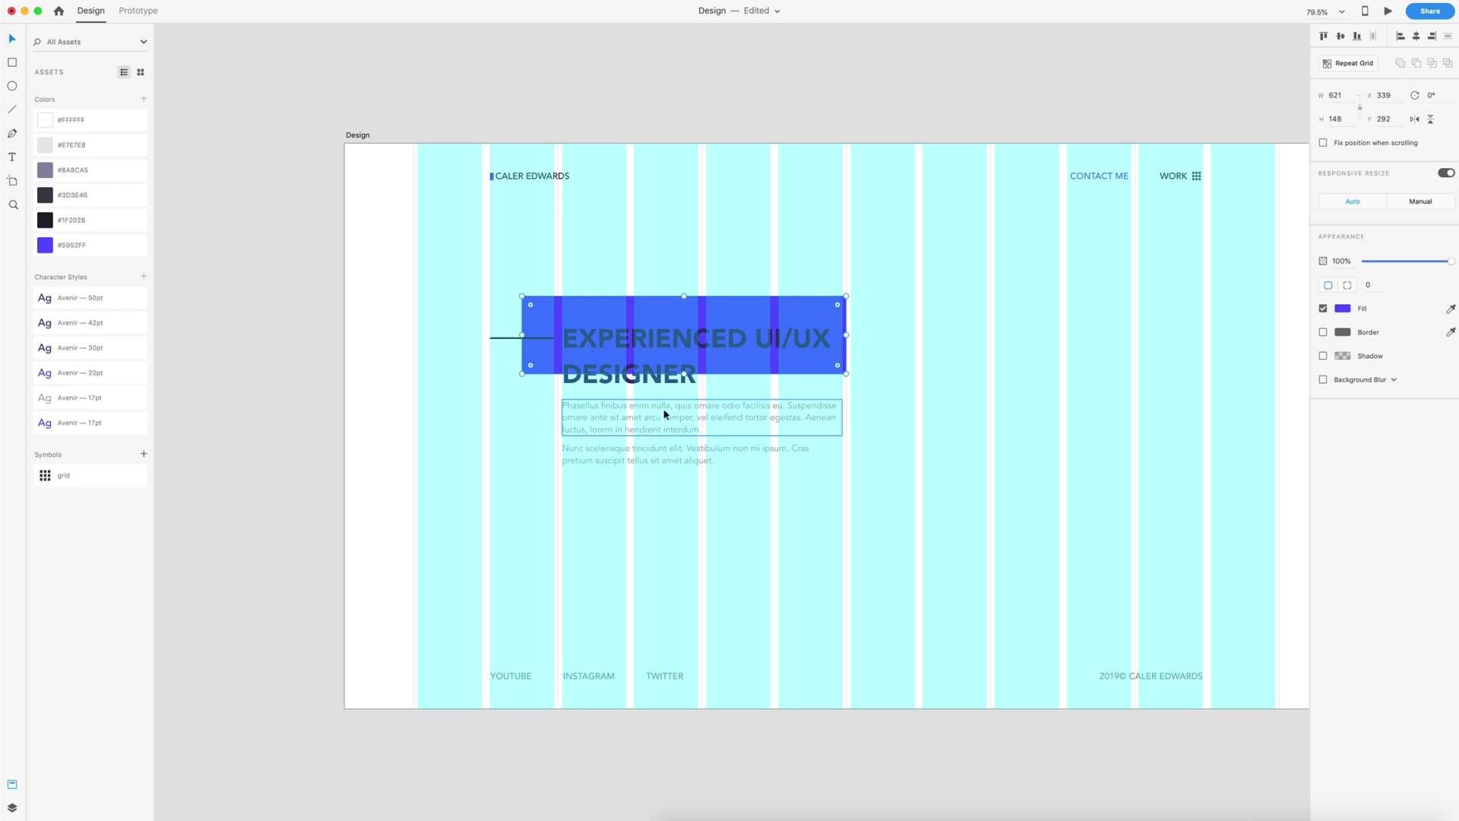
pyautogui.moveTo(686, 374); pyautogui.dragTo(686, 375)
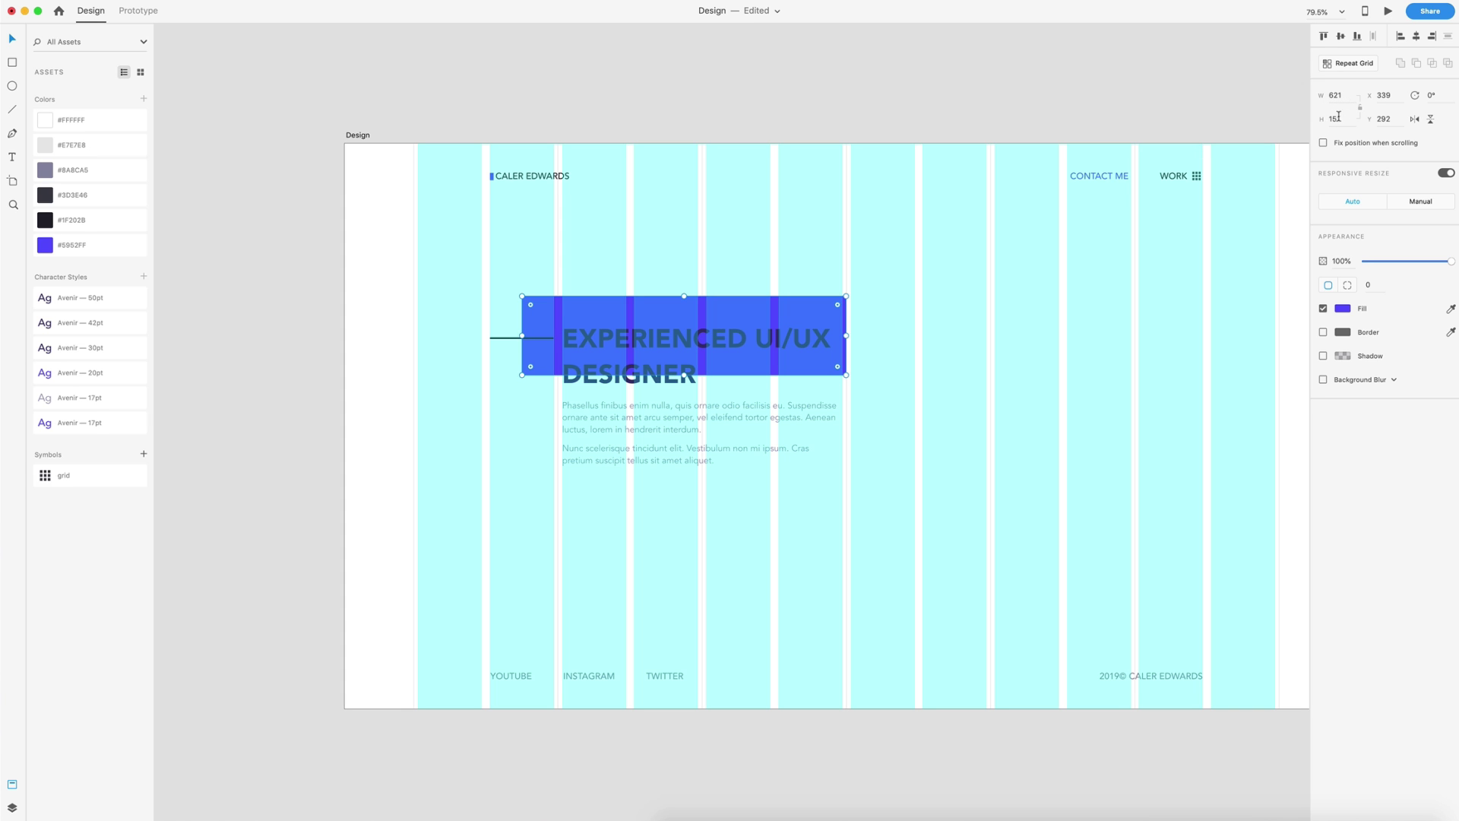
pyautogui.click(1012, 104)
pyautogui.hscroll(3, 1089, 107)
pyautogui.click(1068, 120)
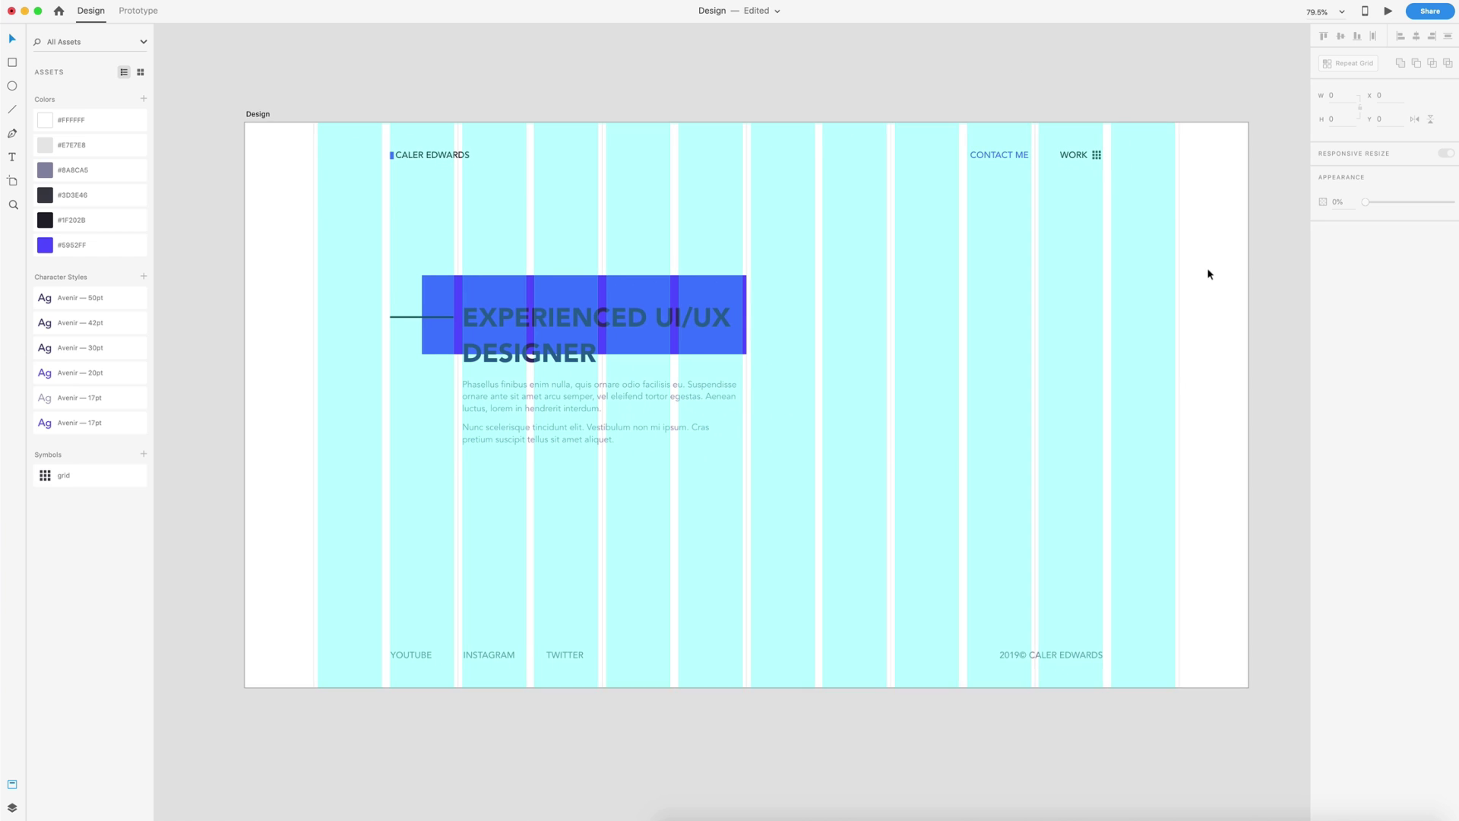
pyautogui.click(1324, 343)
pyautogui.click(1273, 334)
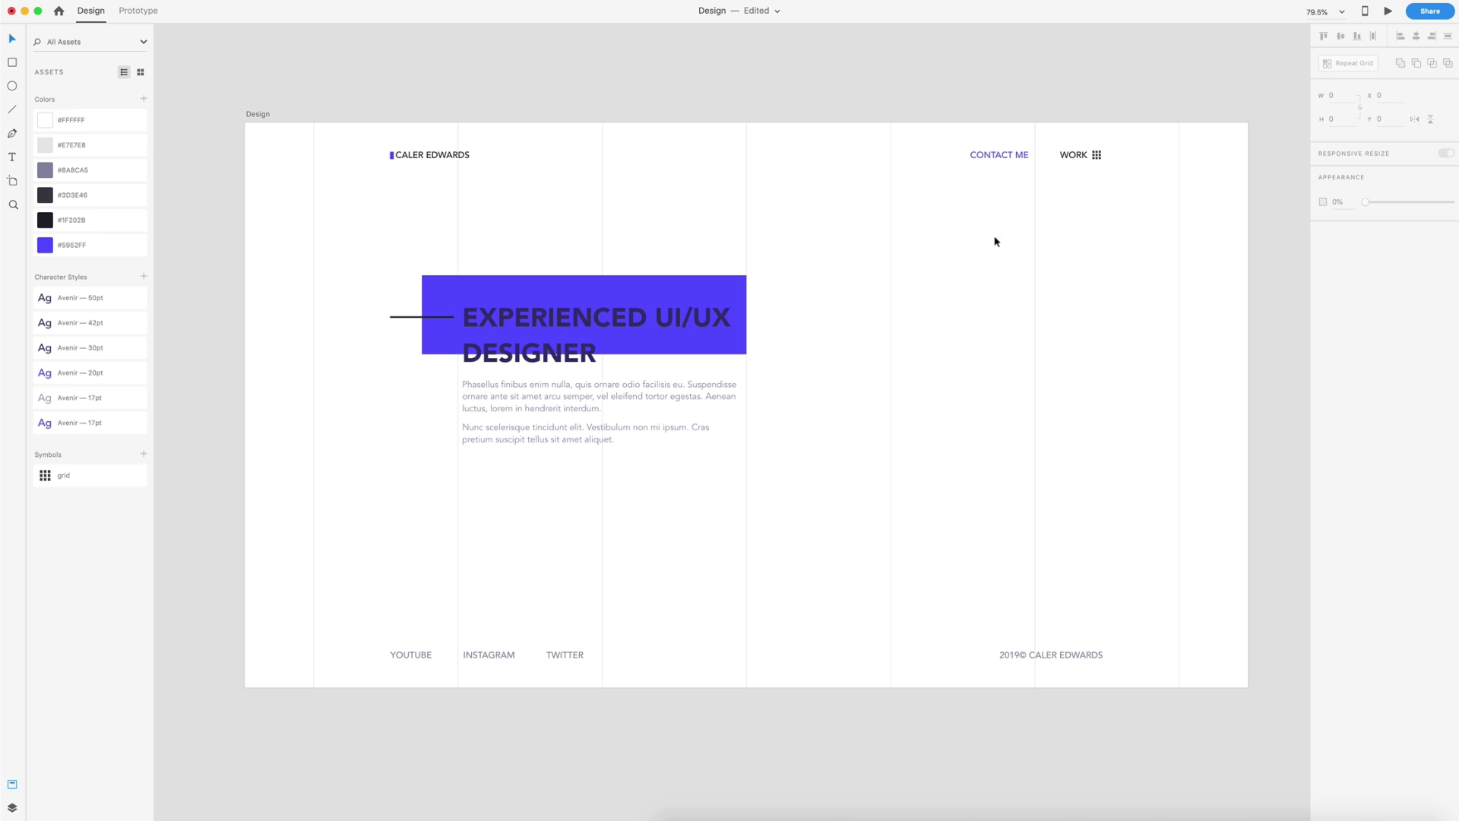
pyautogui.click(1183, 300)
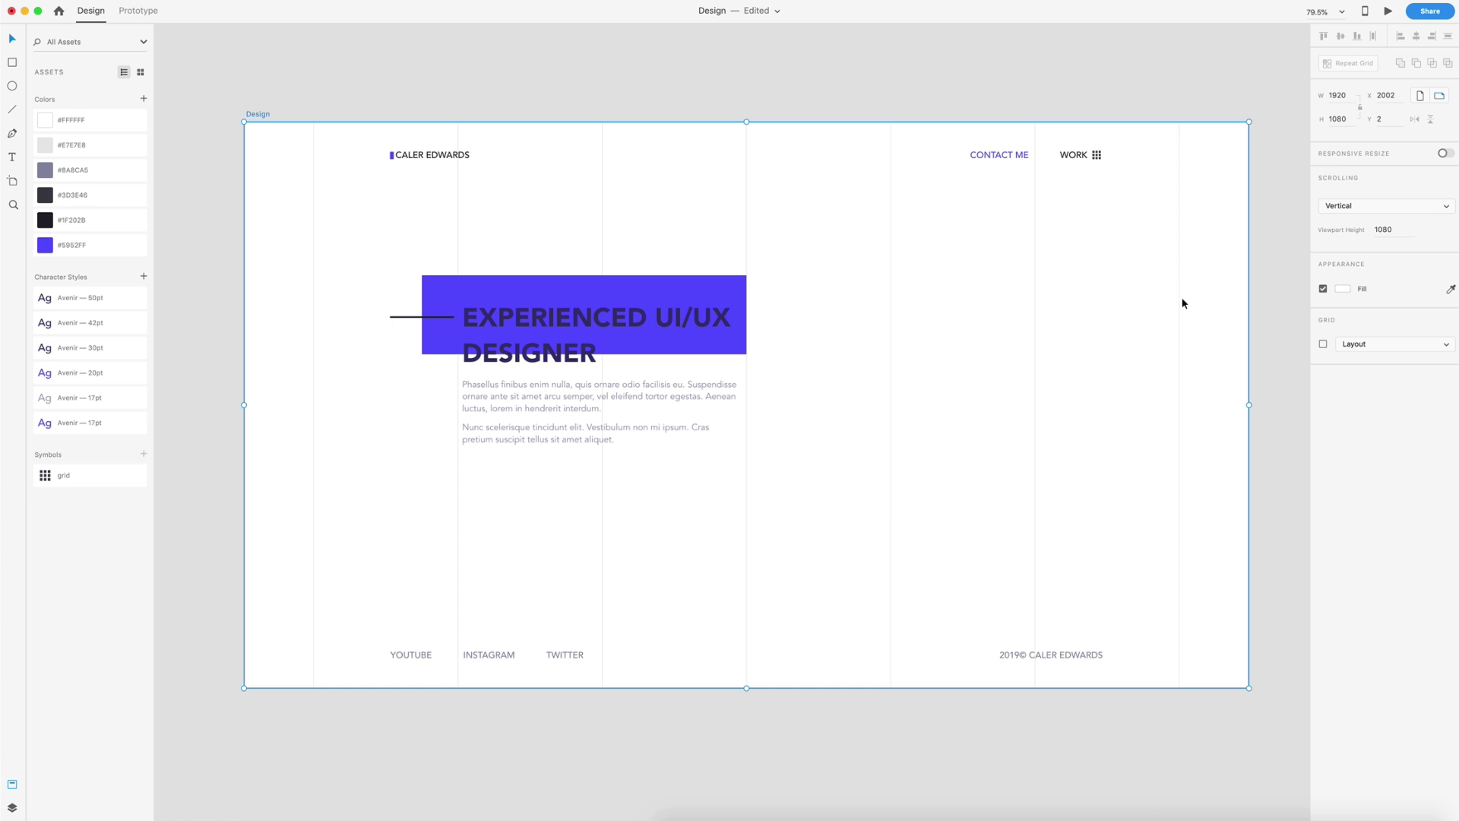
pyautogui.click(1324, 344)
pyautogui.click(1293, 357)
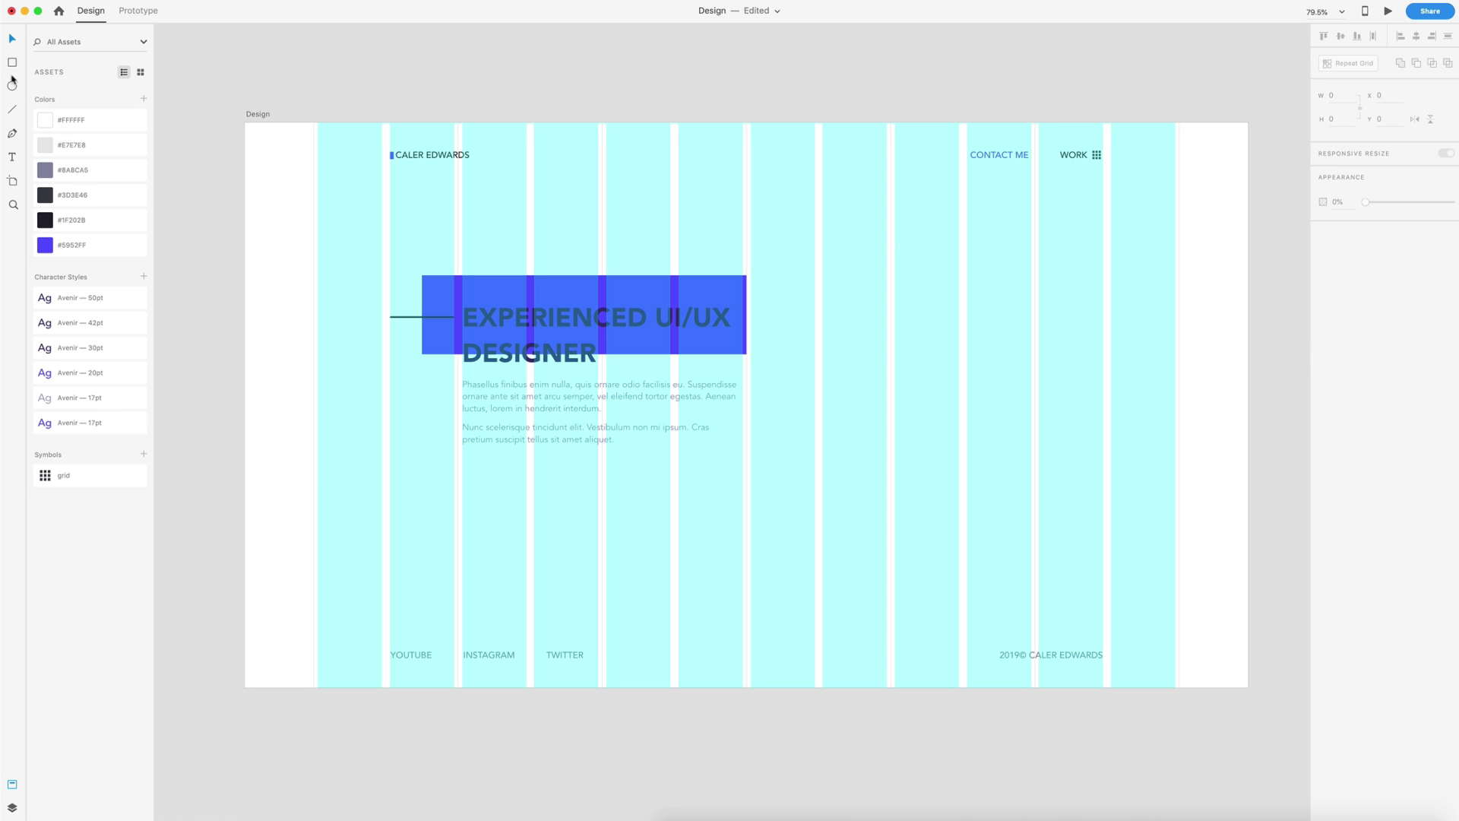
pyautogui.click(10, 65)
# Draw a 366 × 120 card rectangle right of the headline
pyautogui.moveTo(895, 270); pyautogui.dragTo(1025, 317)
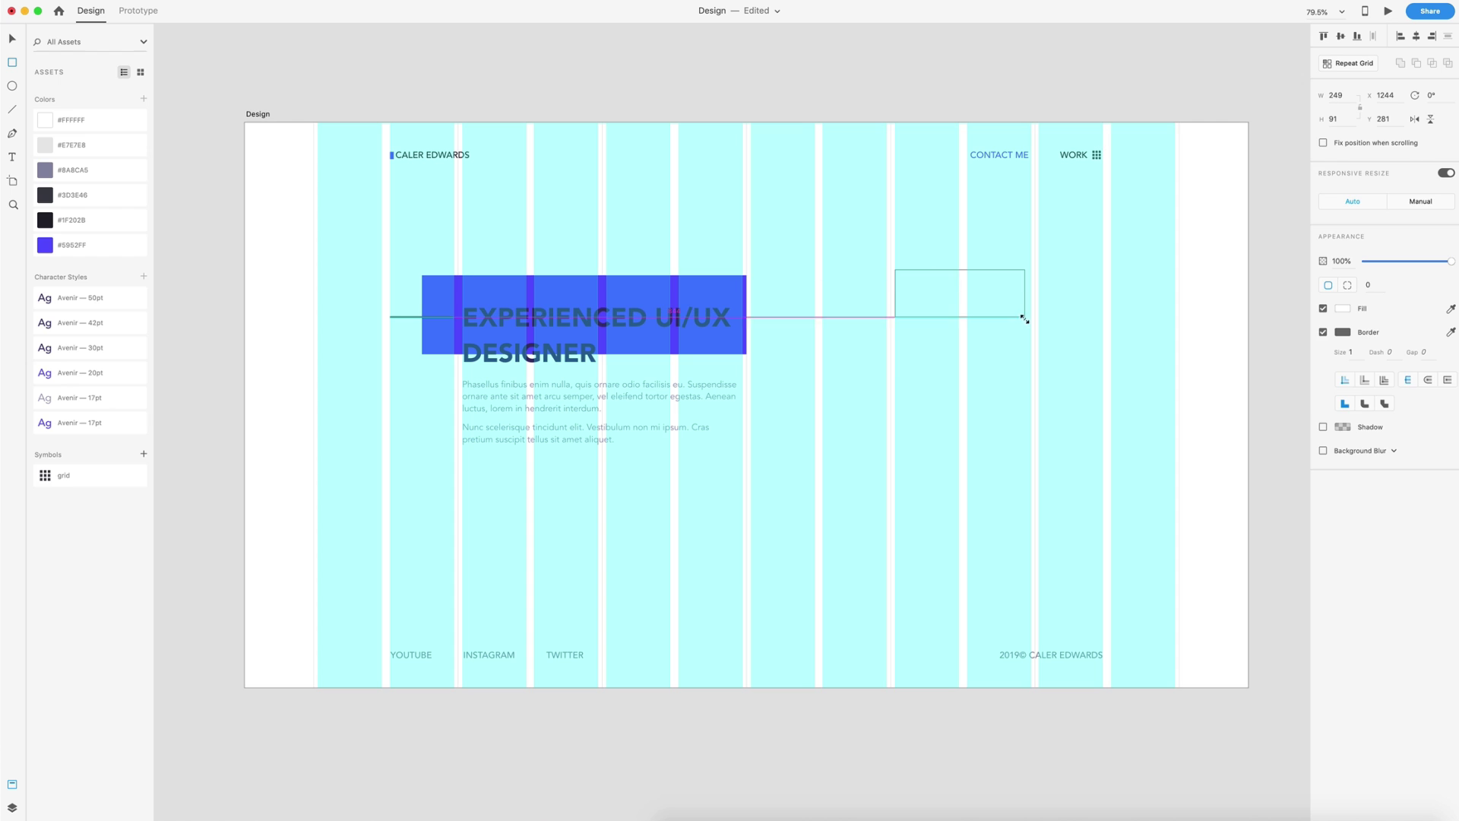
pyautogui.click(1347, 95)
pyautogui.write('36')
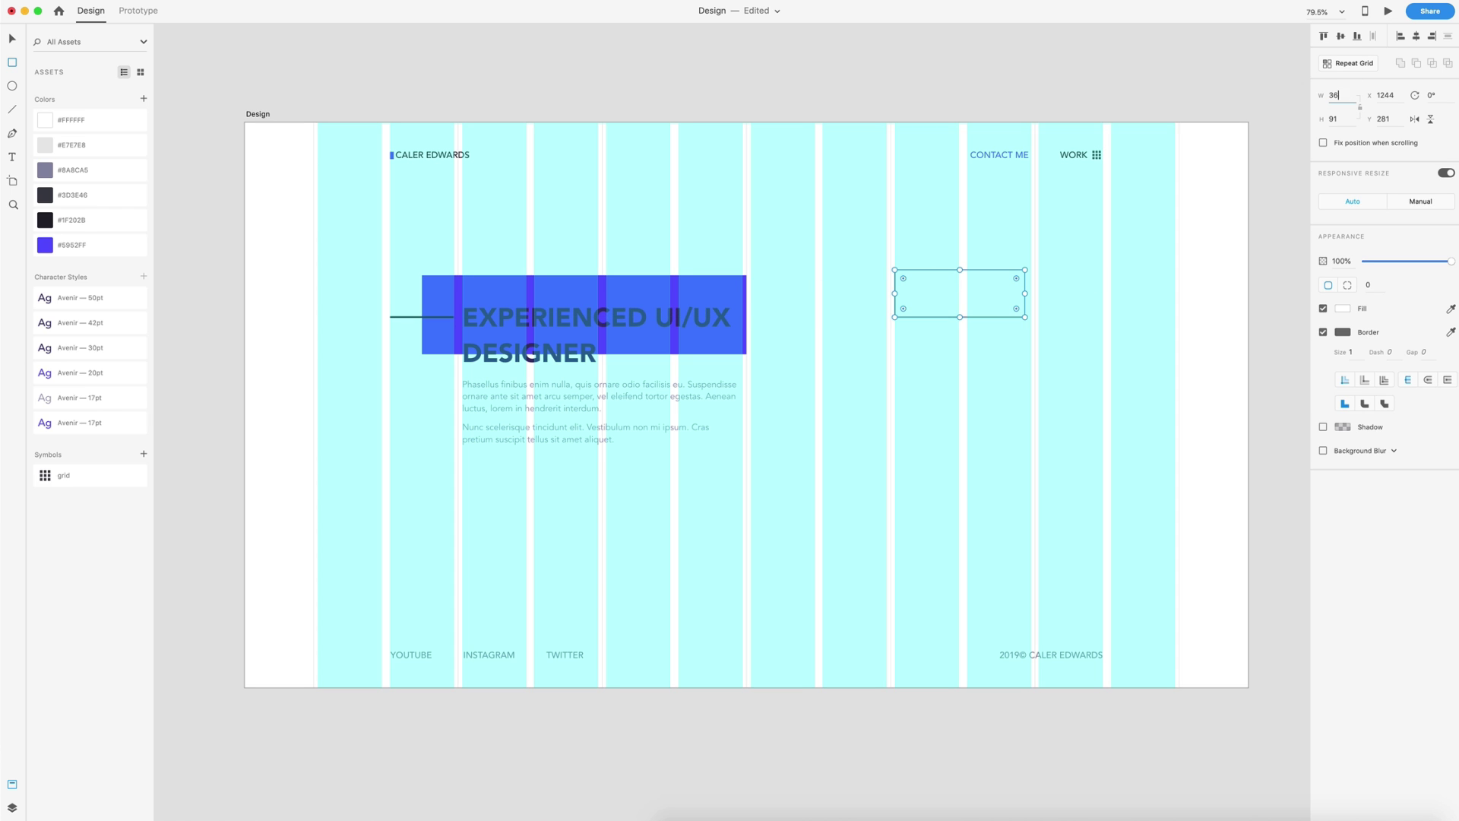
pyautogui.write('6')
pyautogui.press('Tab')
pyautogui.write('120')
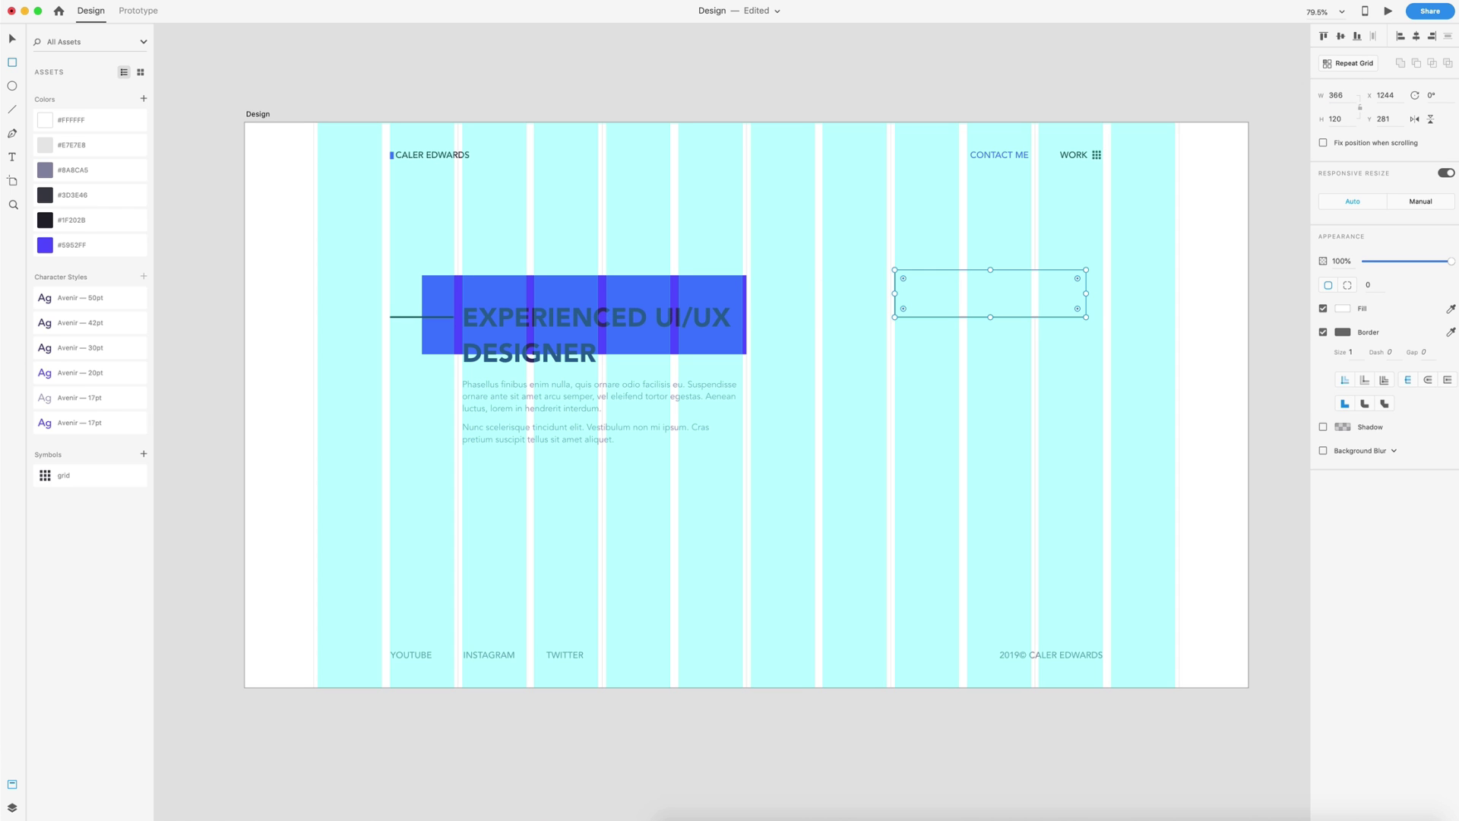
pyautogui.press('Return')
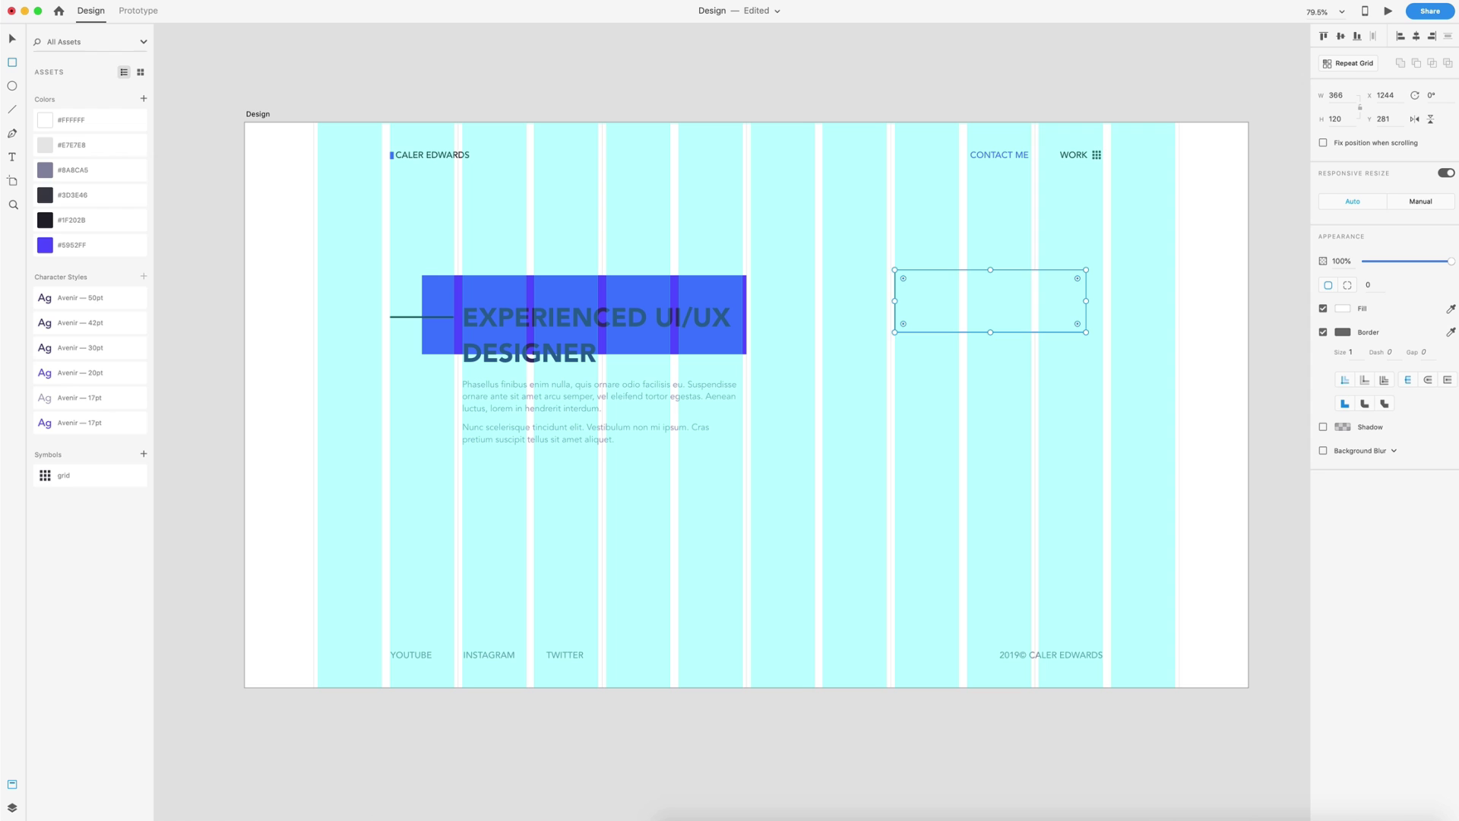
# Remove the card's border and add a shadow: Y 5, blur 20, #4B4F7C at 10%
pyautogui.click(1323, 333)
pyautogui.click(1323, 357)
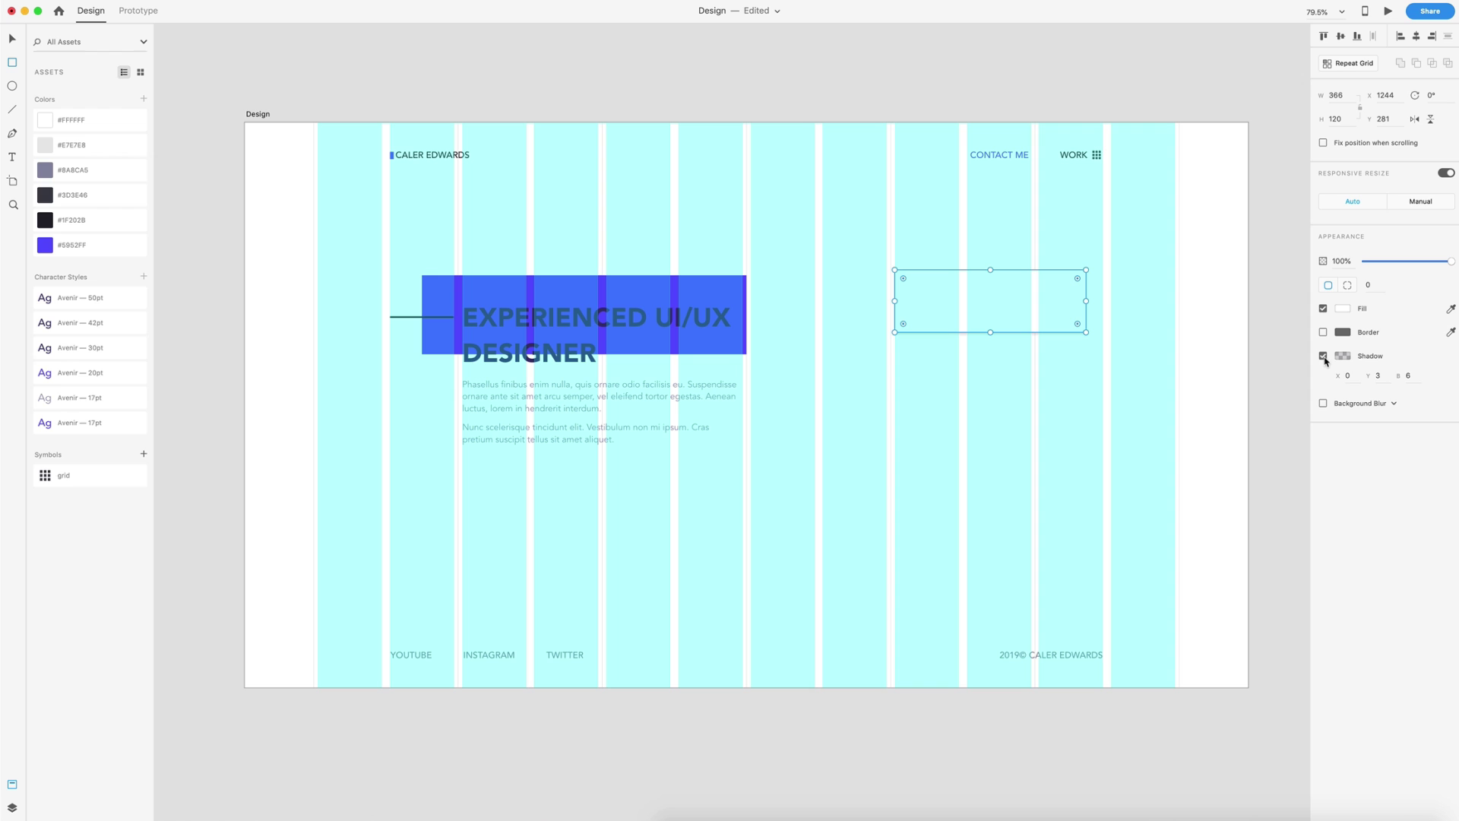
pyautogui.click(1382, 374)
pyautogui.write('5')
pyautogui.click(1412, 376)
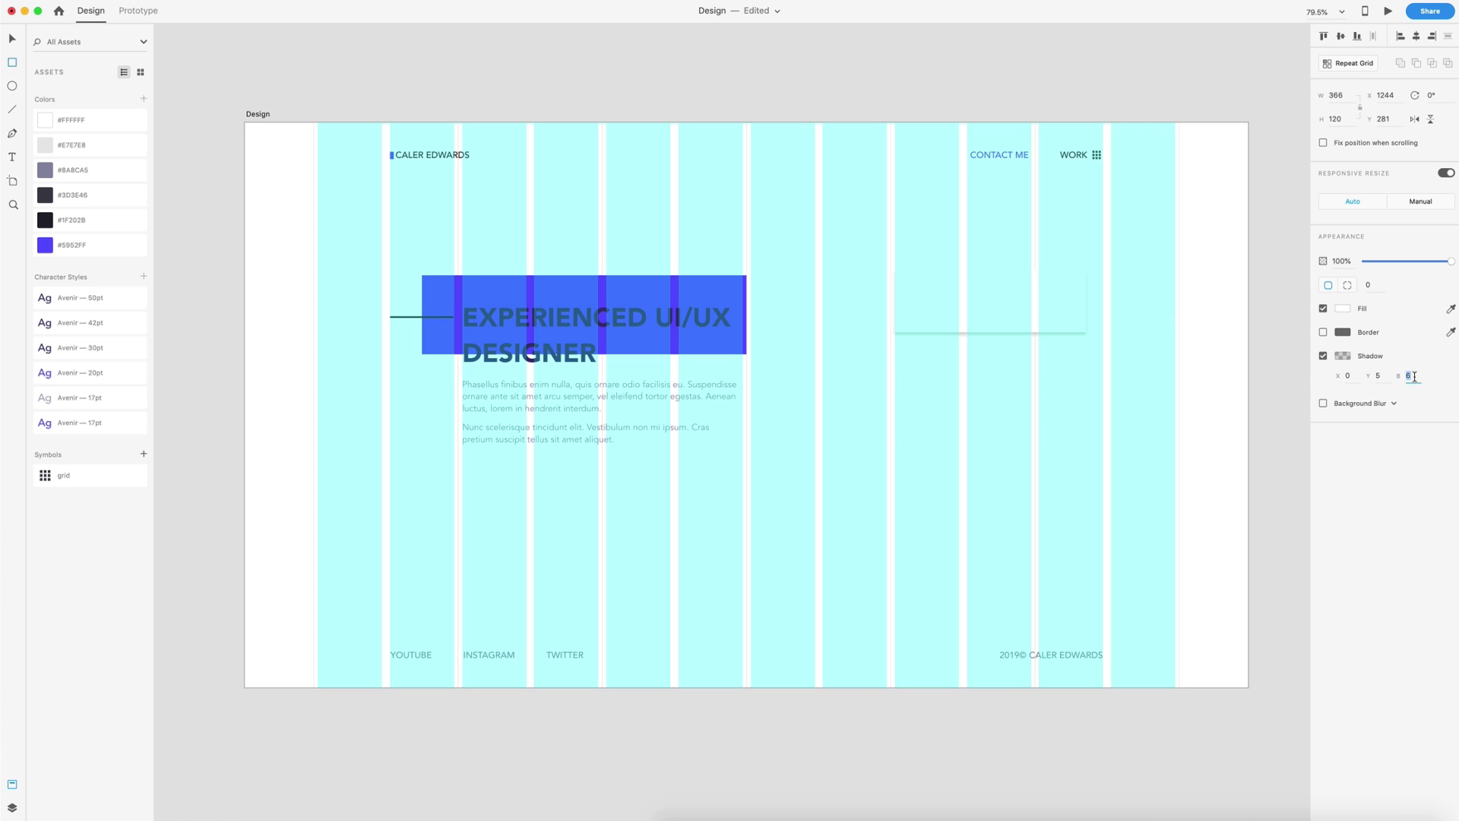
pyautogui.write('20')
pyautogui.click(1343, 356)
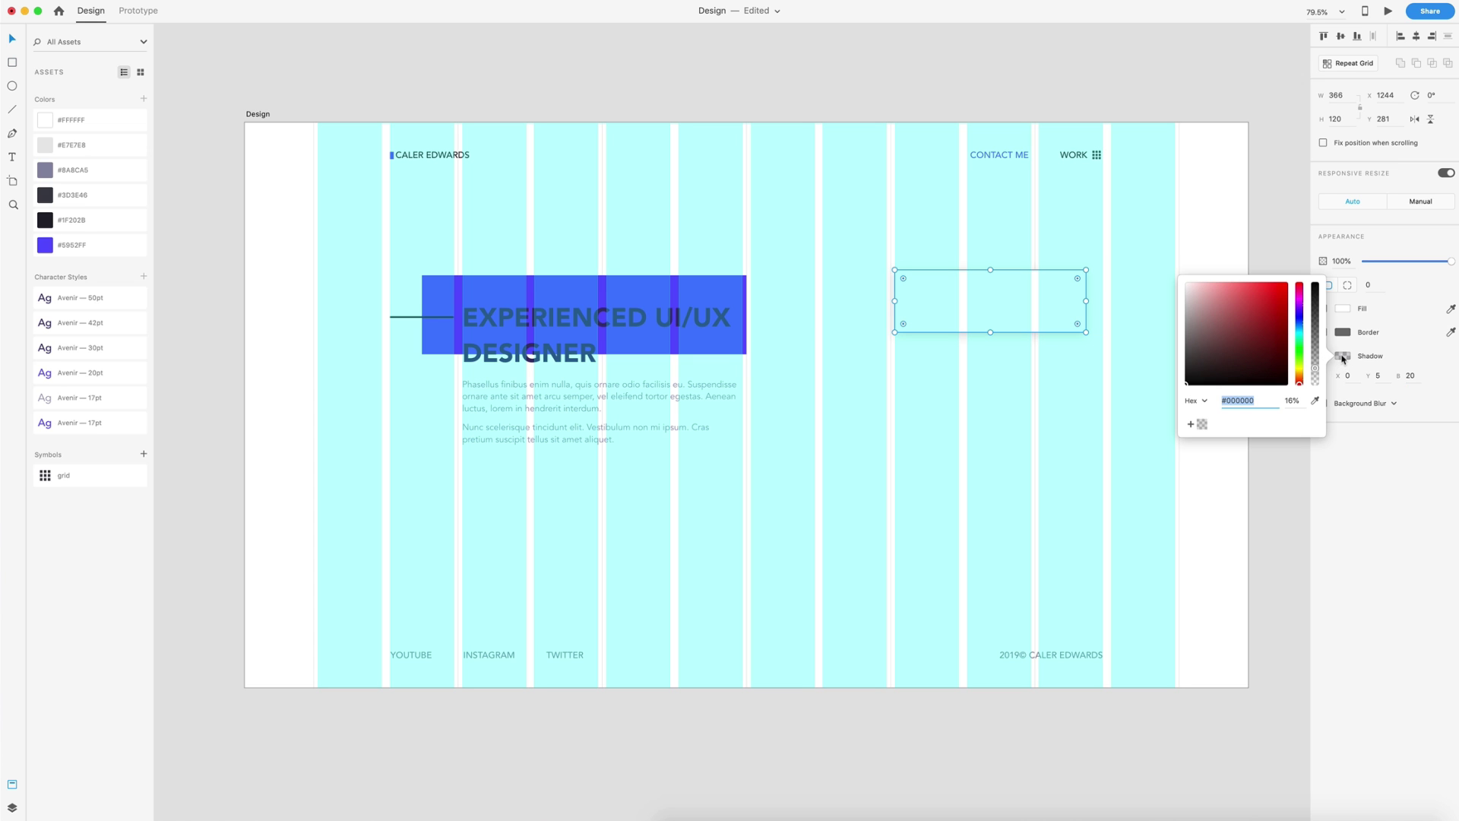
pyautogui.write('#4B4F7C')
pyautogui.press('Tab')
pyautogui.write('1')
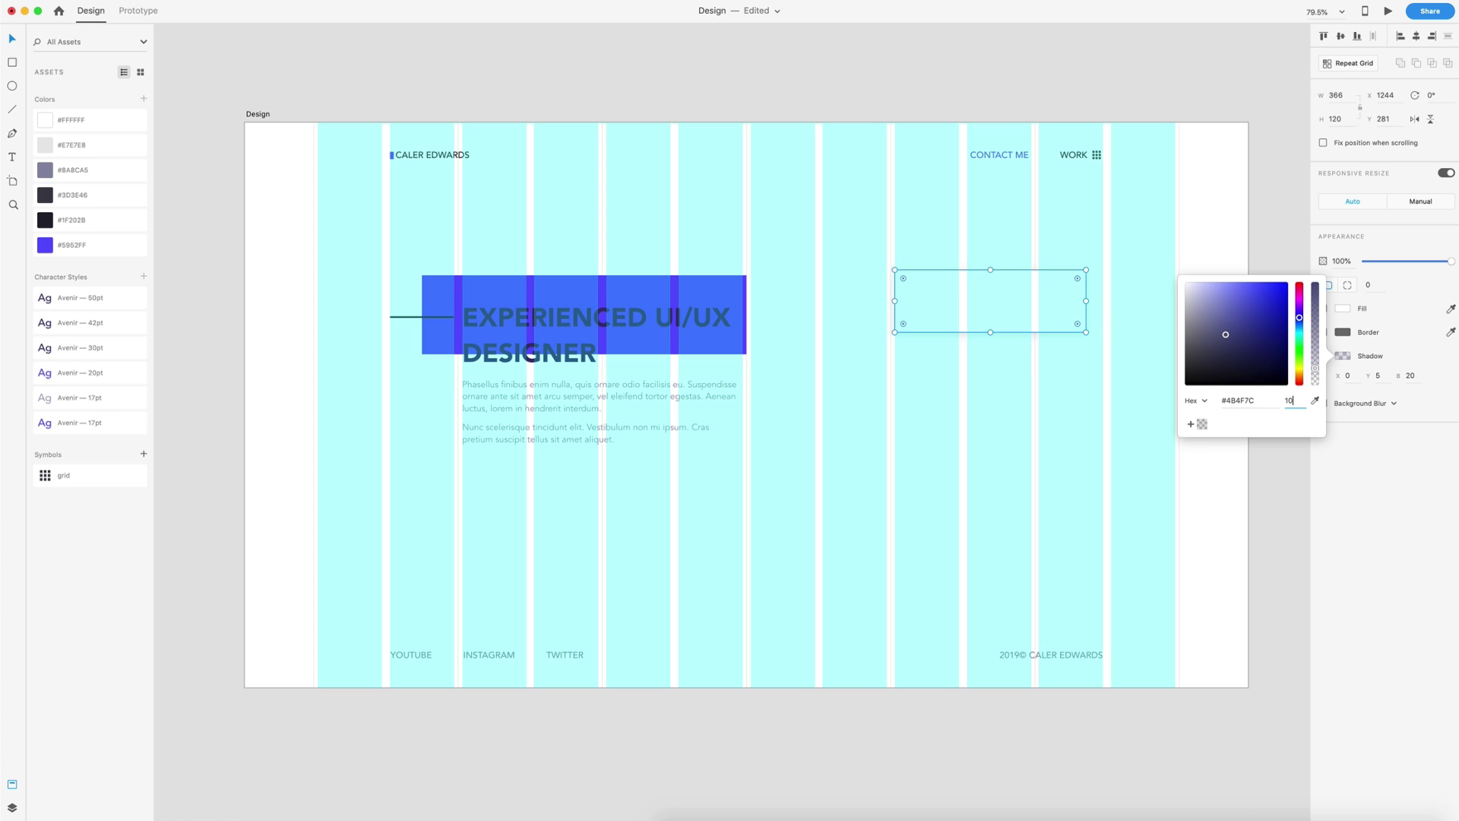
pyautogui.write('0')
pyautogui.click(1264, 230)
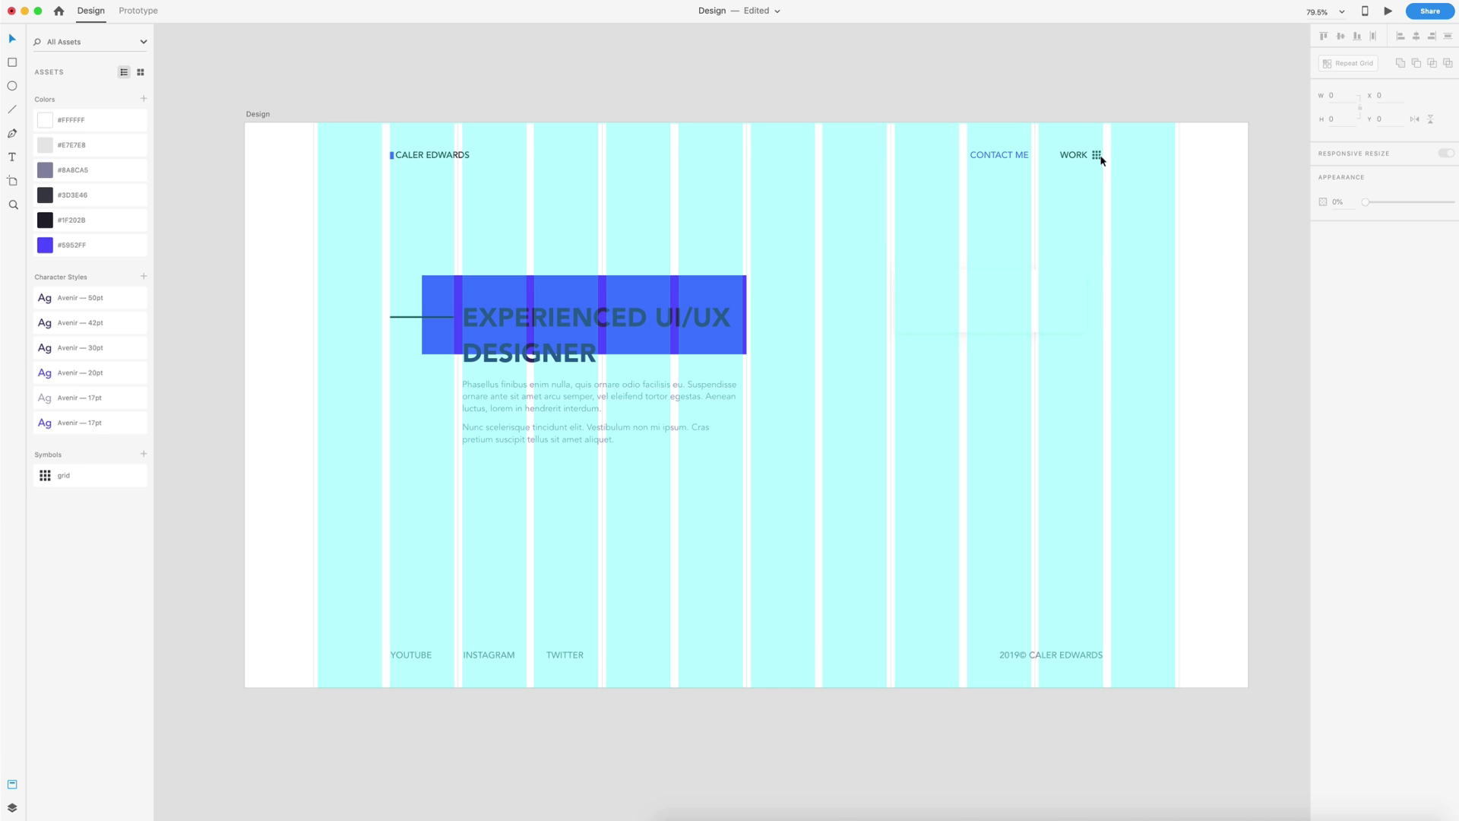
# Repeat the card into a column of four and centre it vertically on the page
pyautogui.moveTo(1040, 289); pyautogui.dragTo(1070, 553)
pyautogui.press('Escape')
pyautogui.click(1076, 560)
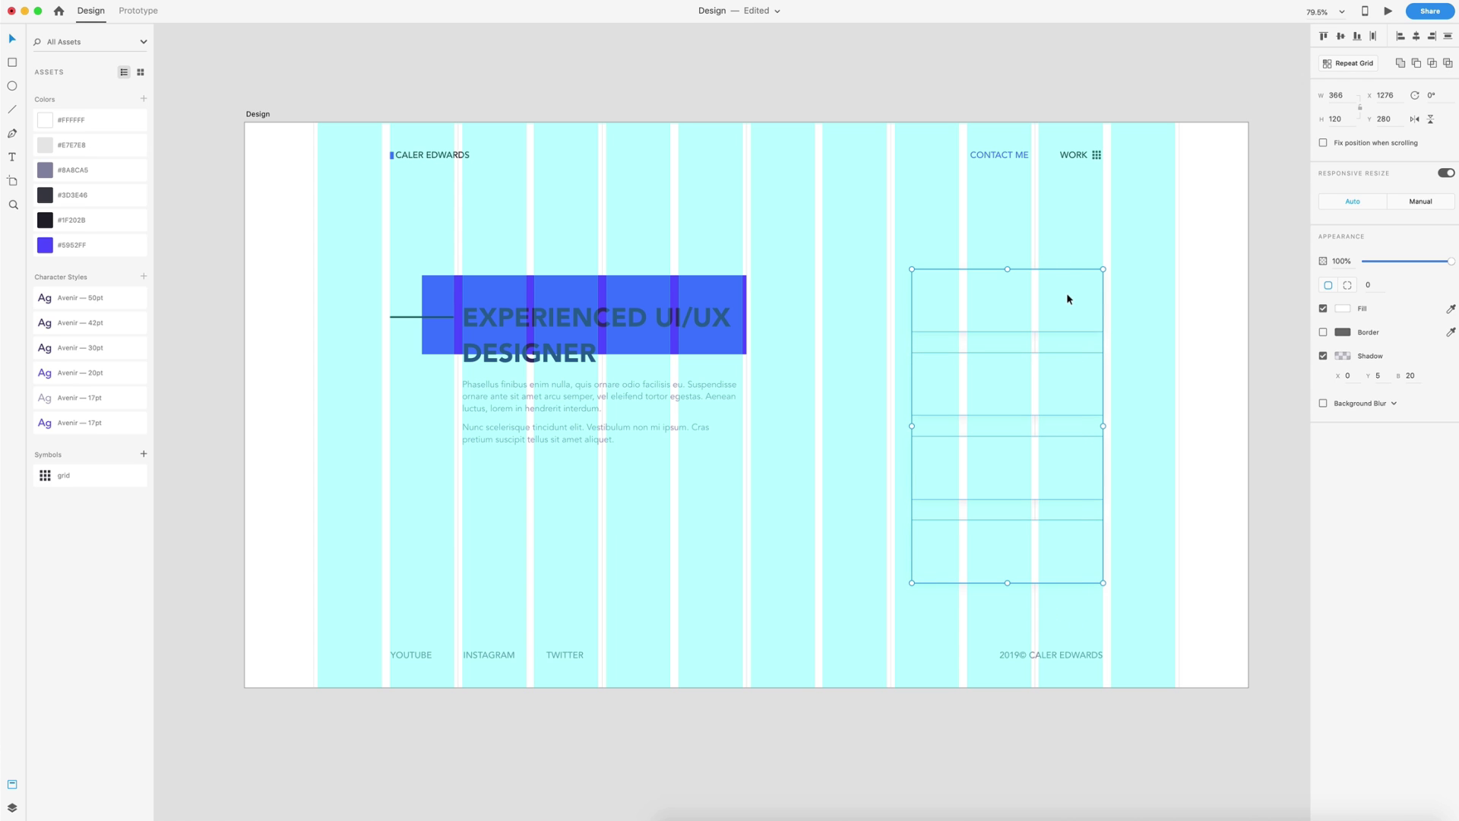
pyautogui.click(1342, 38)
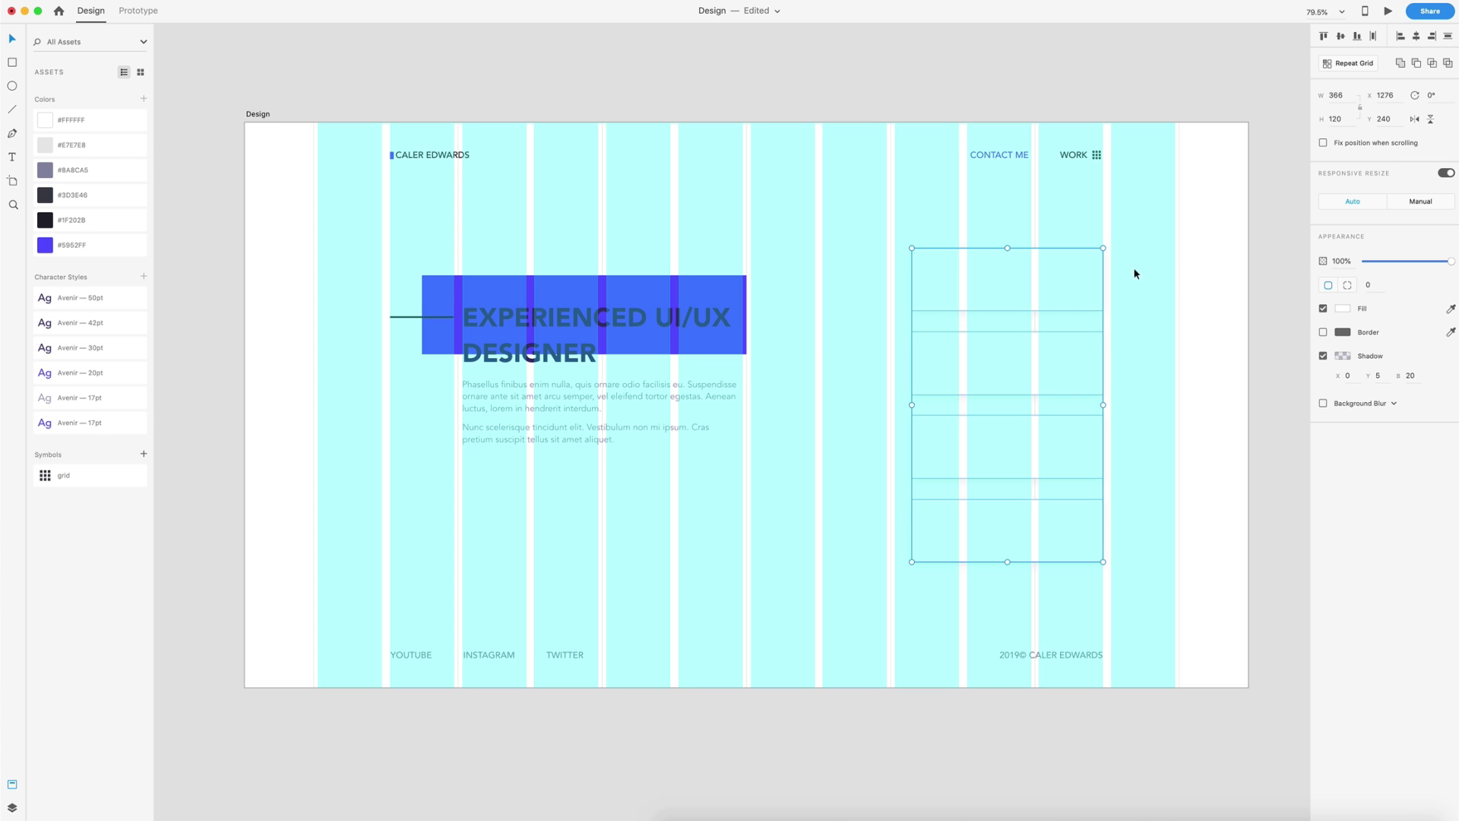
pyautogui.click(1133, 311)
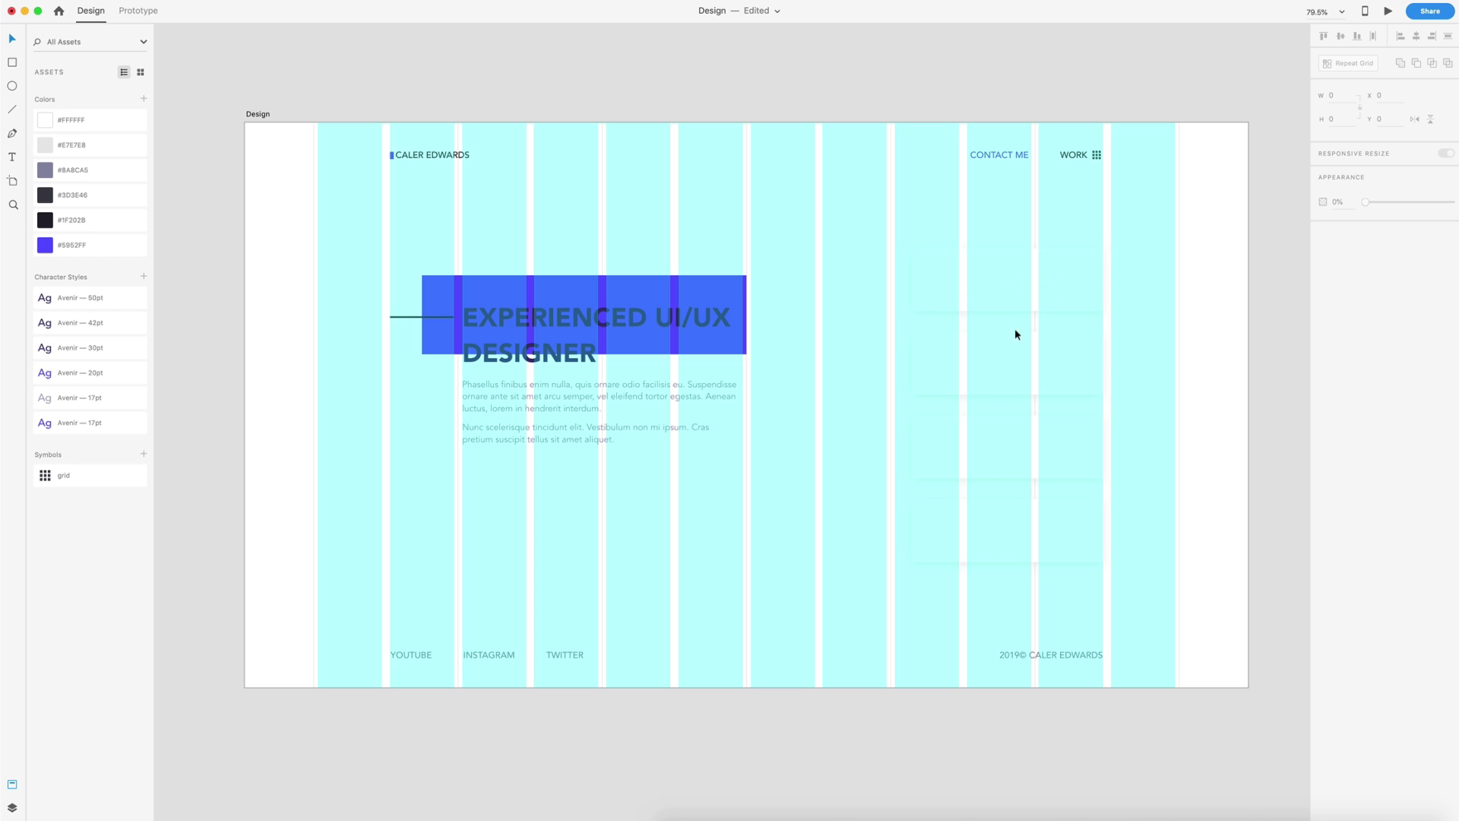
# Hide the Design artboard's layout column grid
pyautogui.click(1156, 309)
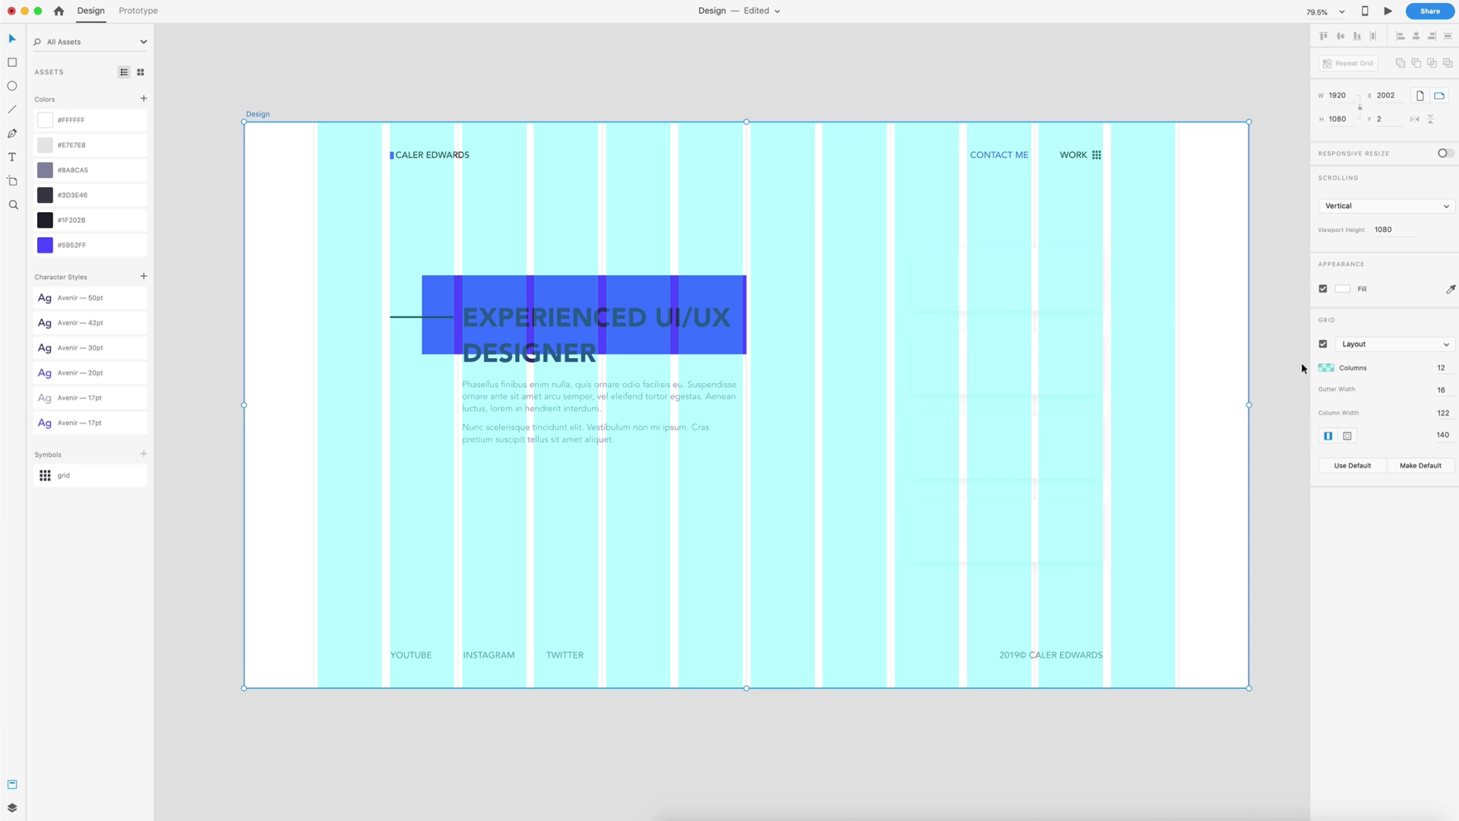
pyautogui.click(1325, 343)
pyautogui.click(1271, 376)
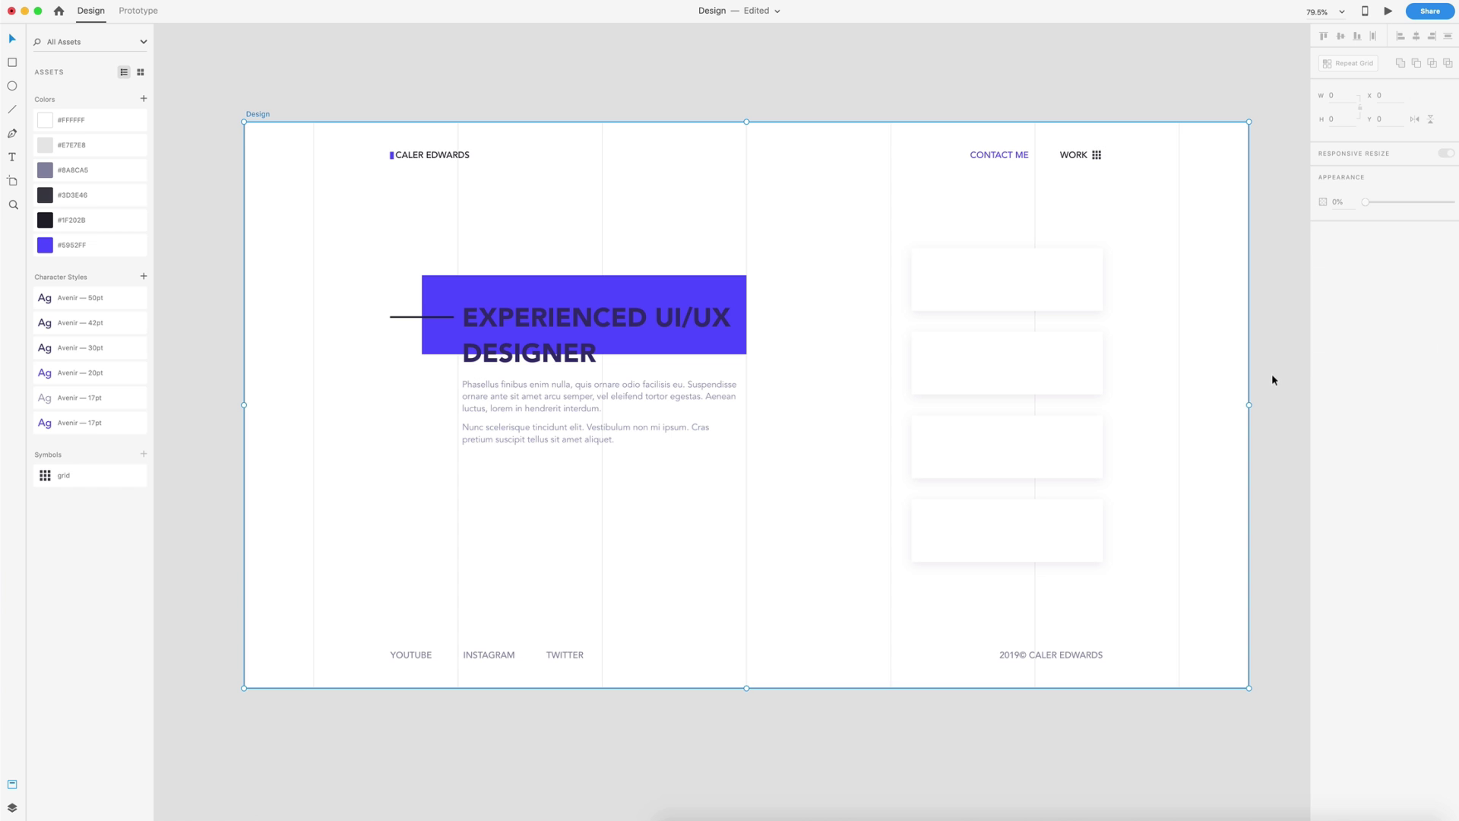
# Type the label 'UI/UX design' inside the top card
pyautogui.scroll(5, 1061, 272)
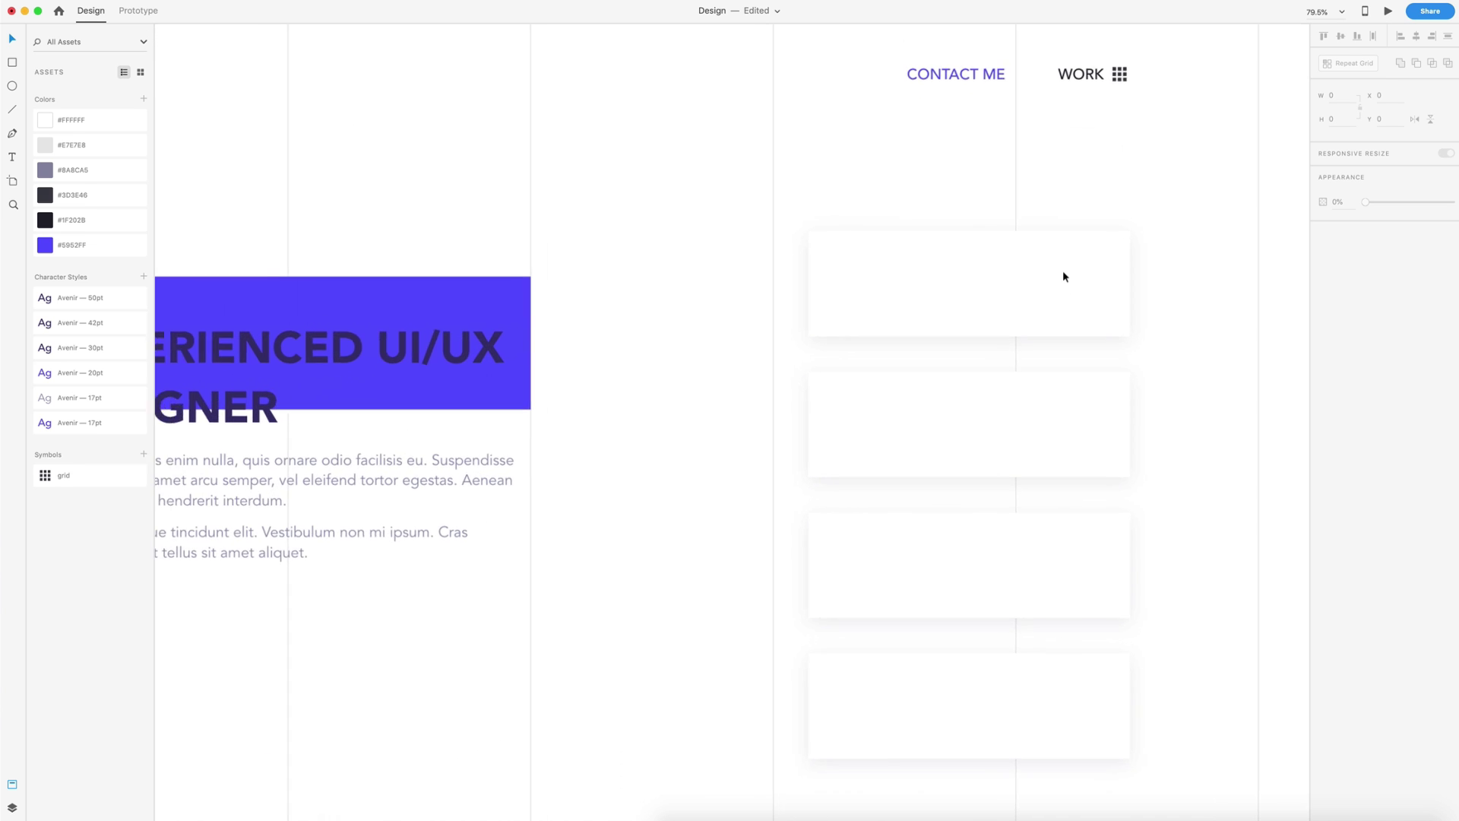
pyautogui.scroll(2, 1064, 276)
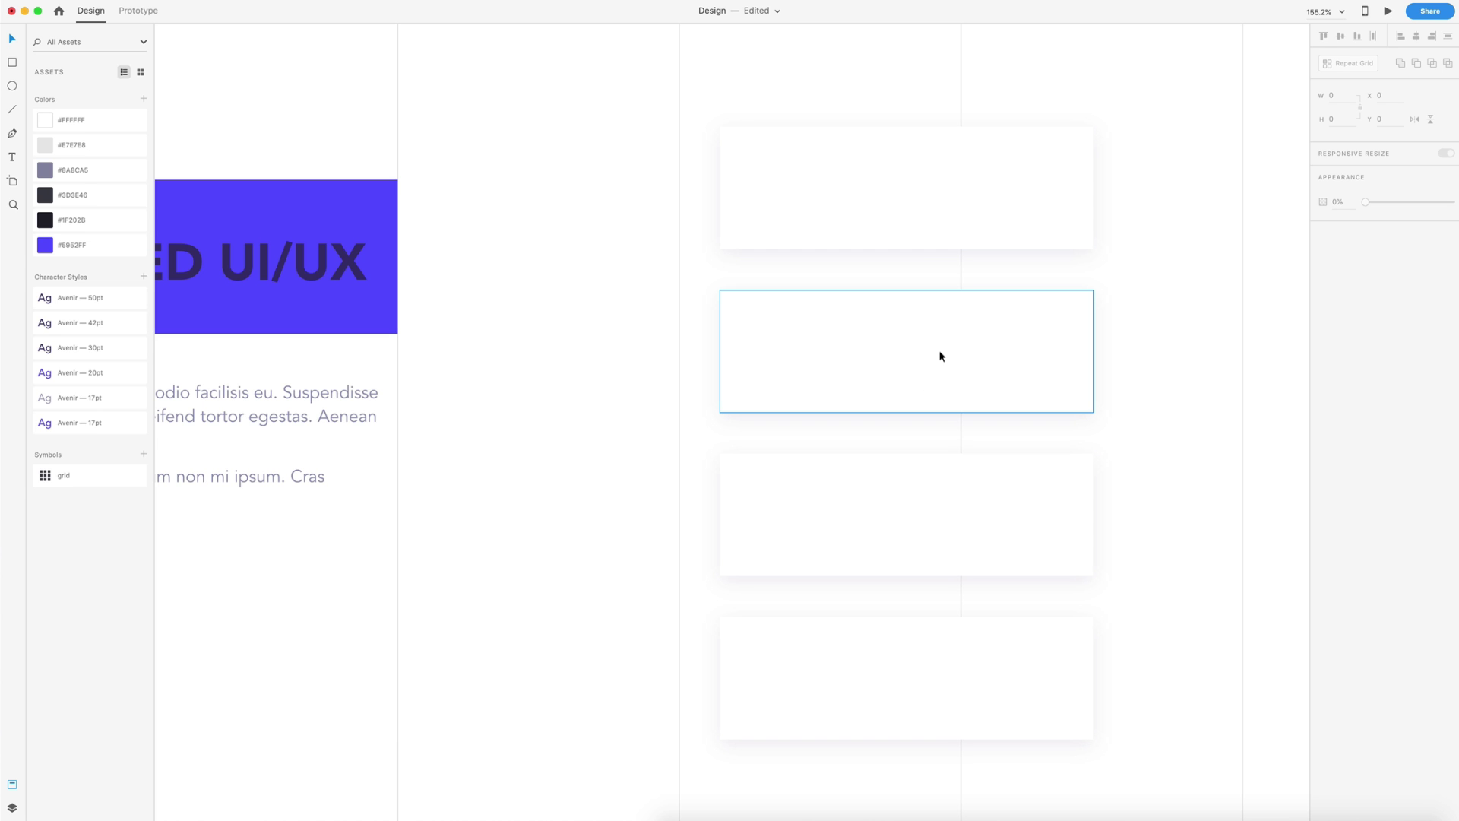
pyautogui.press('t')
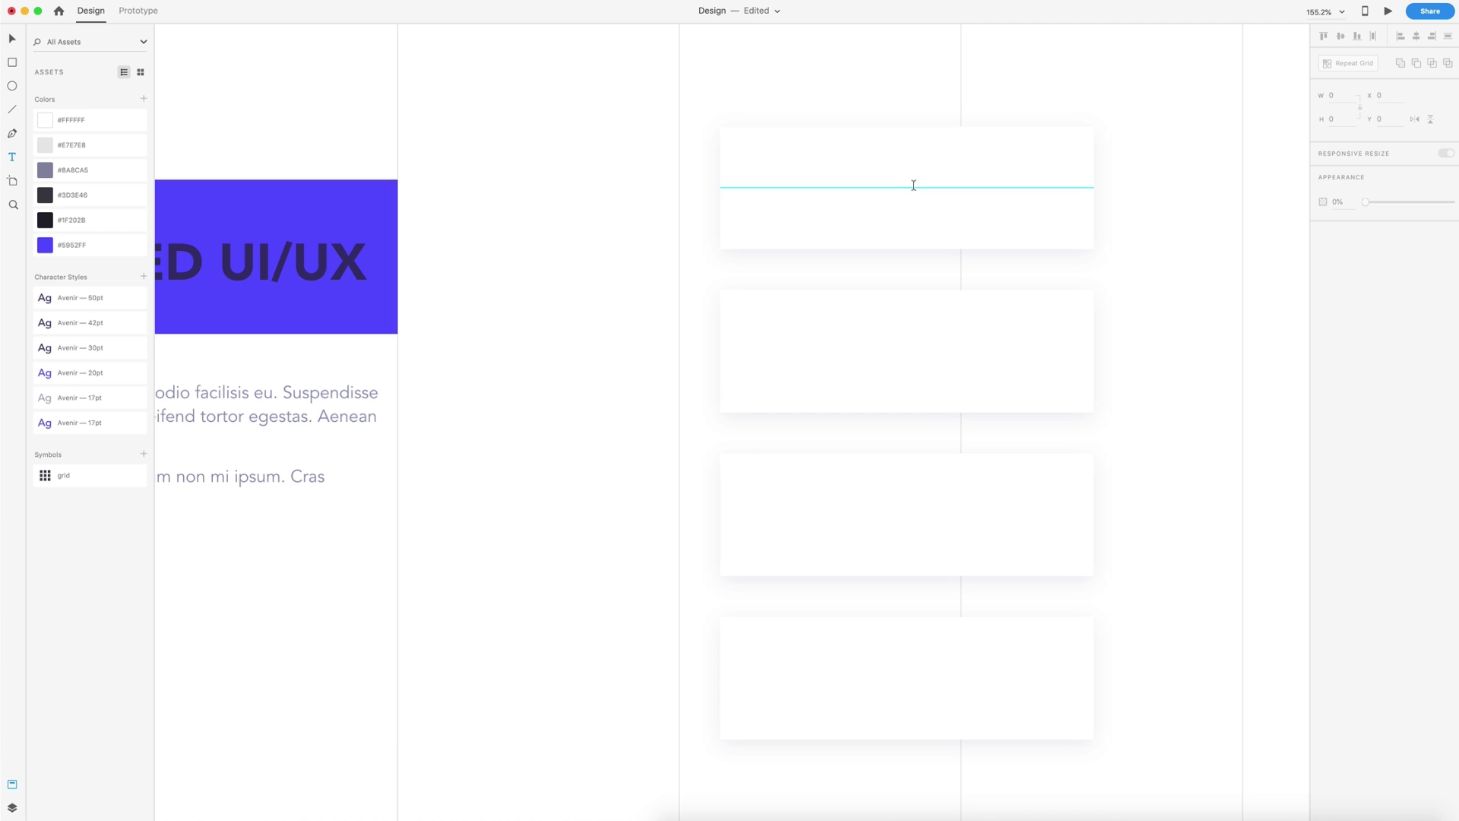
pyautogui.click(913, 186)
pyautogui.write('UI')
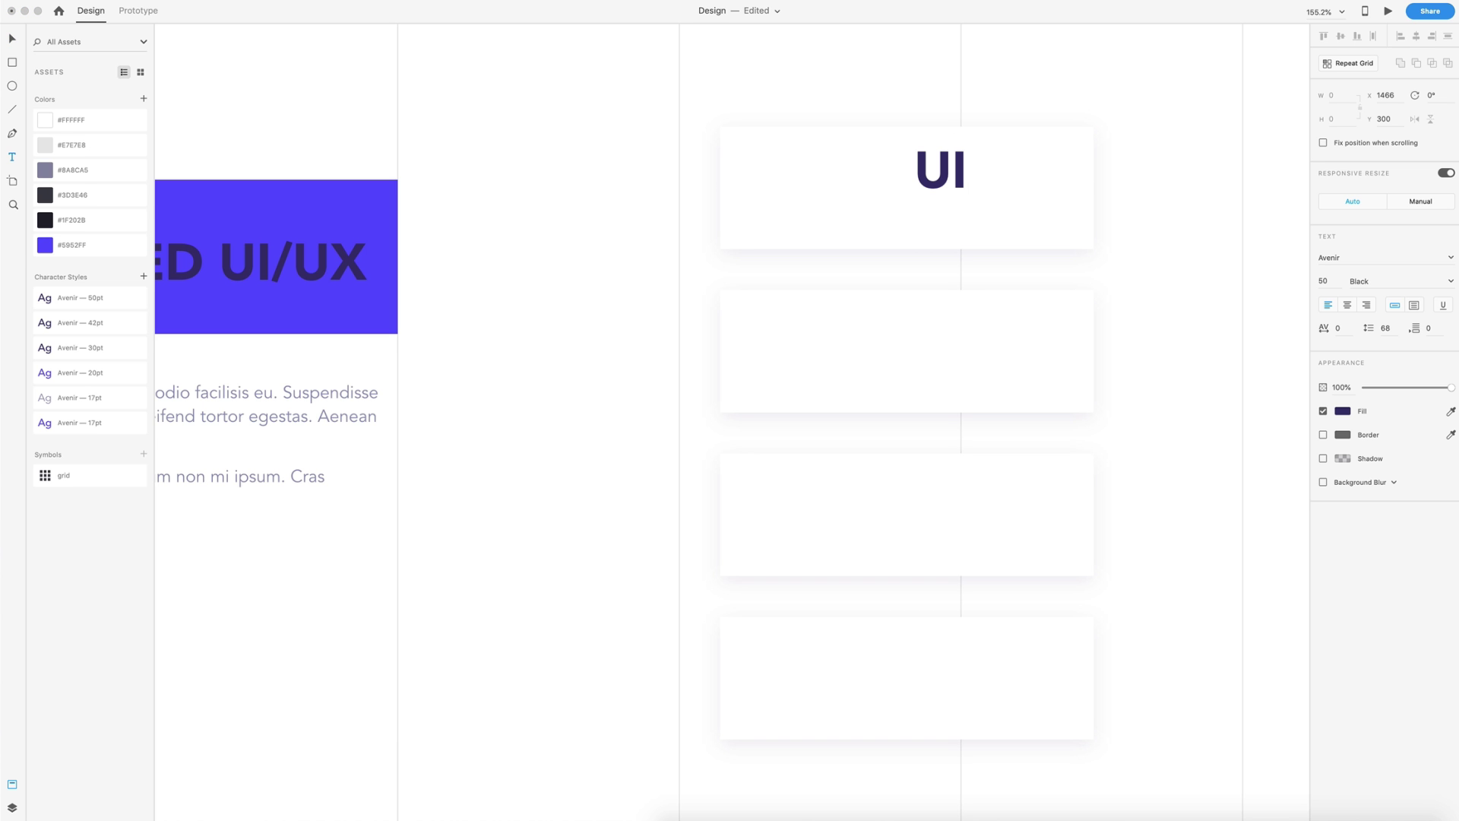
pyautogui.write('/UX design')
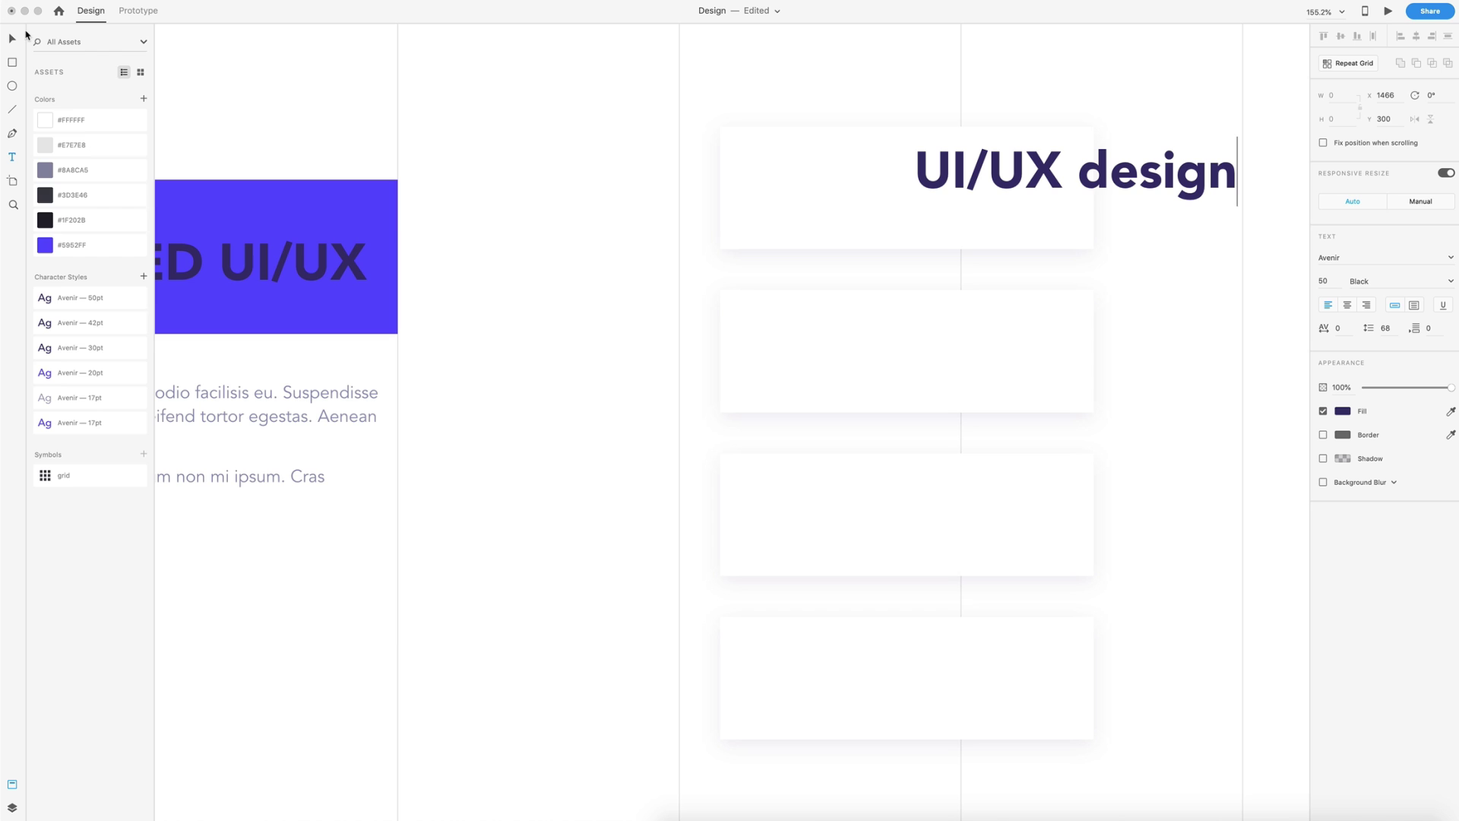
pyautogui.click(11, 39)
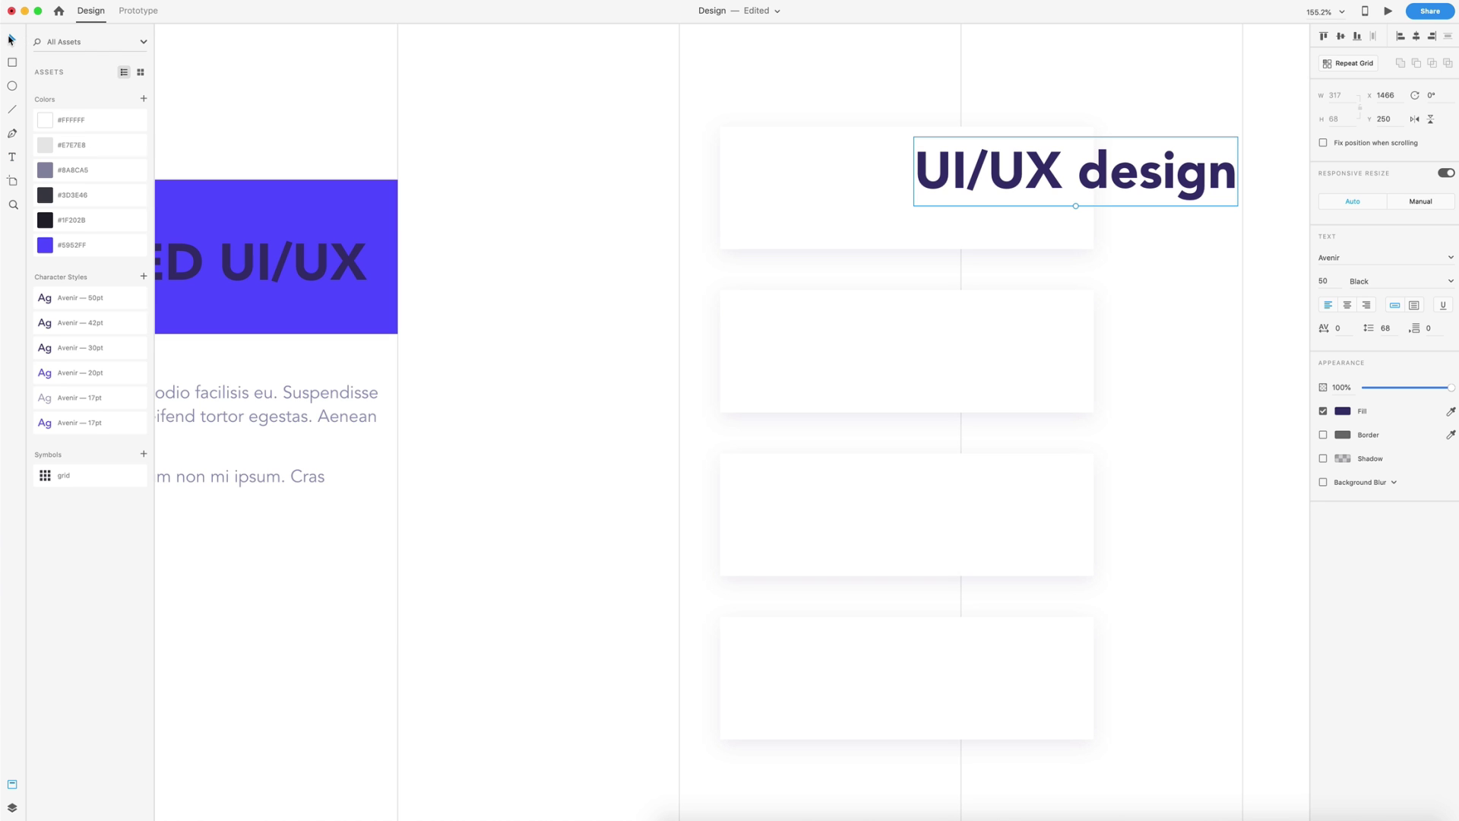
# Style the label Avenir 30pt Medium, centre it in the card, and copy it into the second card
pyautogui.click(48, 348)
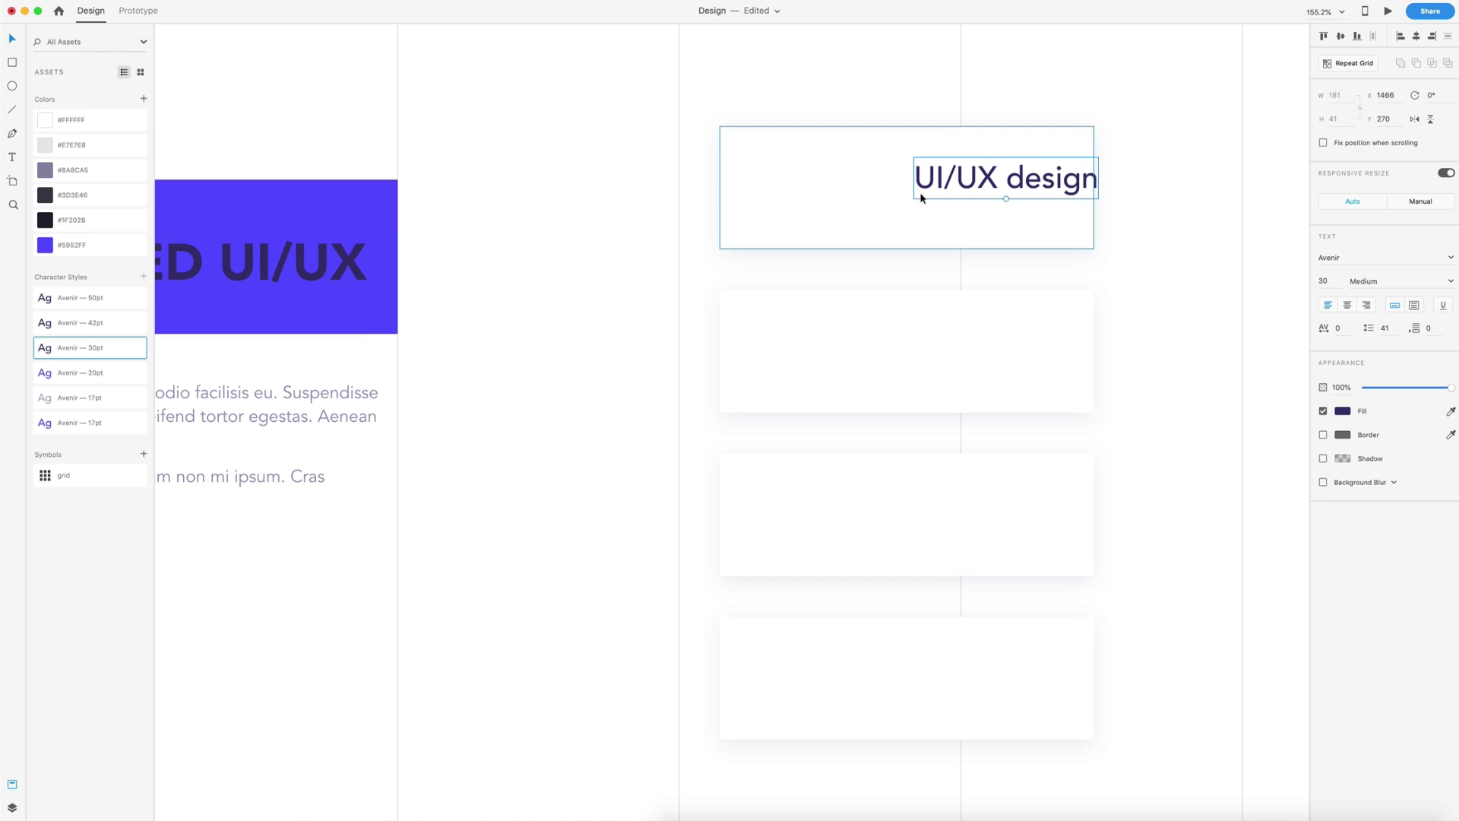
pyautogui.click(1397, 281)
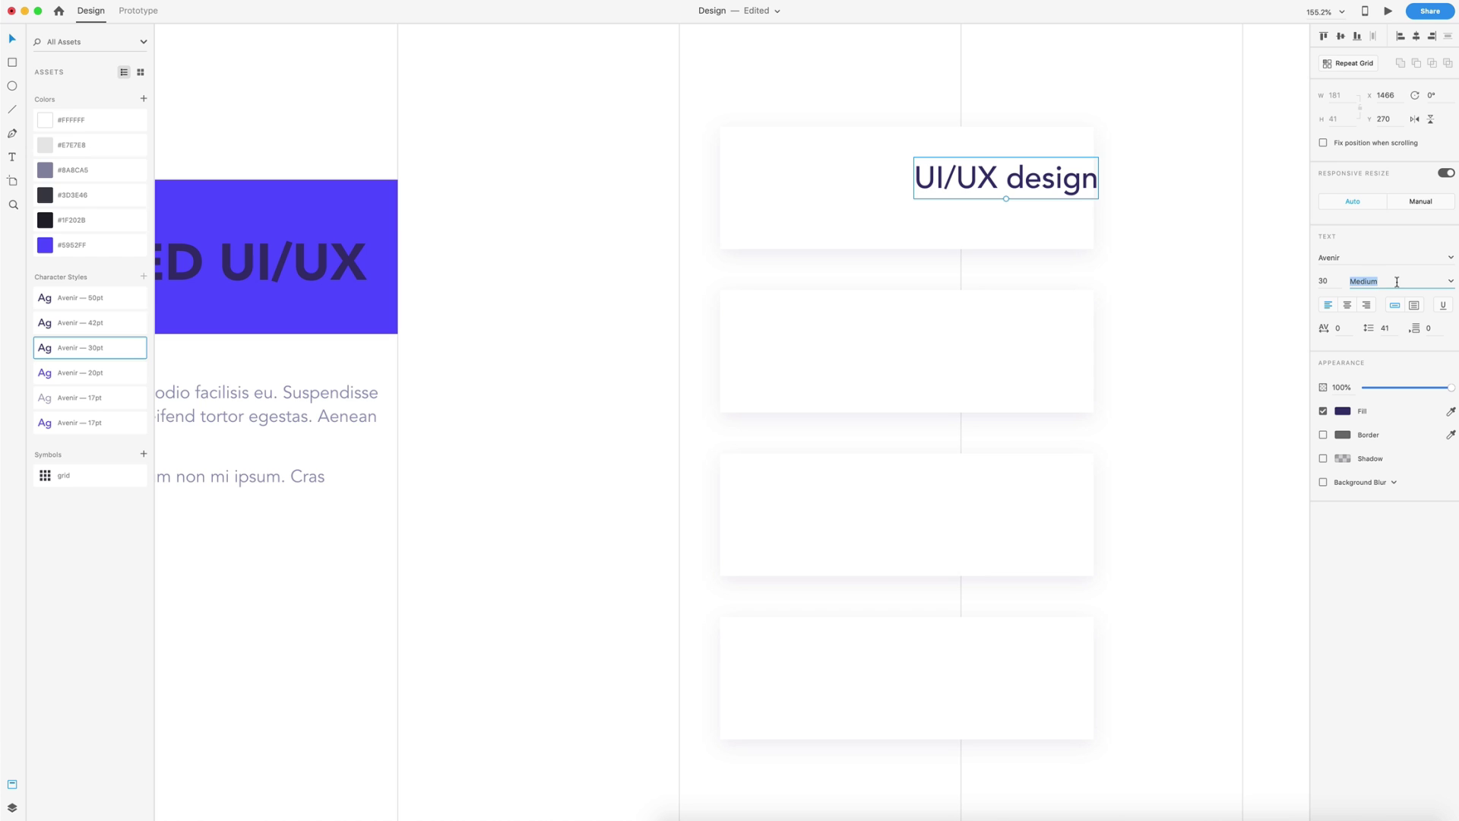
pyautogui.click(1348, 304)
pyautogui.moveTo(1041, 184); pyautogui.dragTo(944, 194)
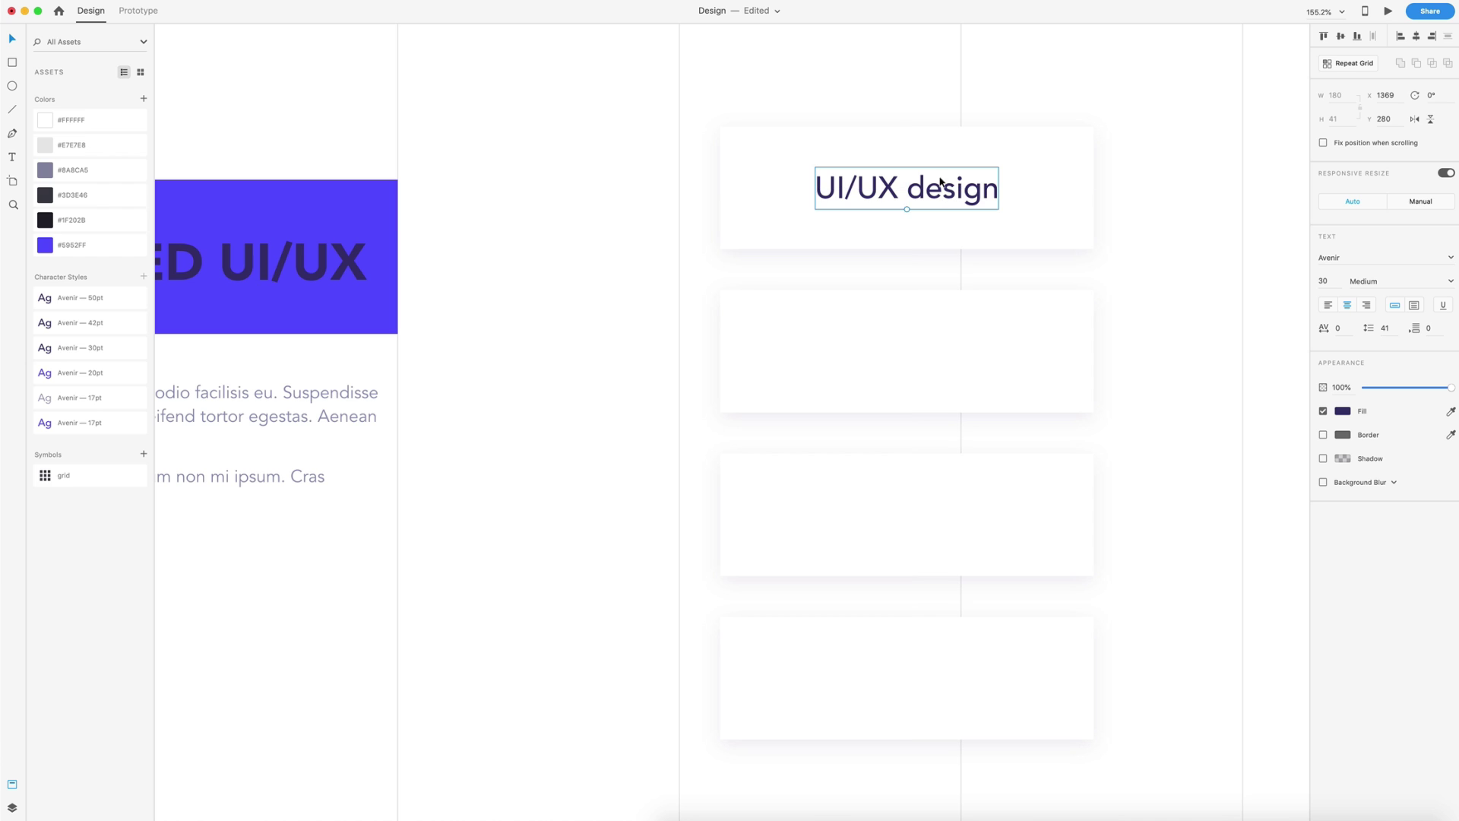
pyautogui.click(1062, 182)
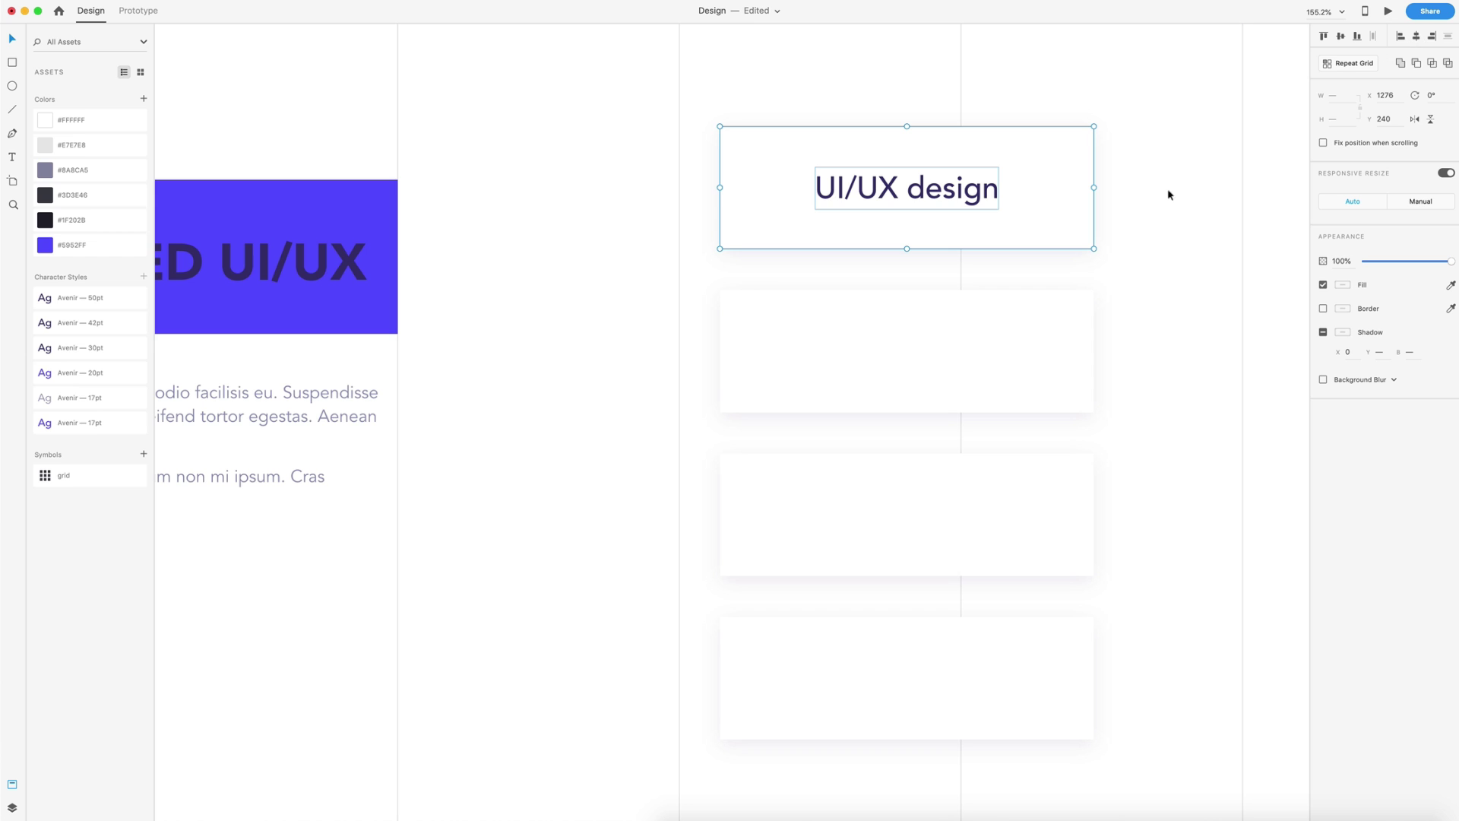
pyautogui.click(1142, 245)
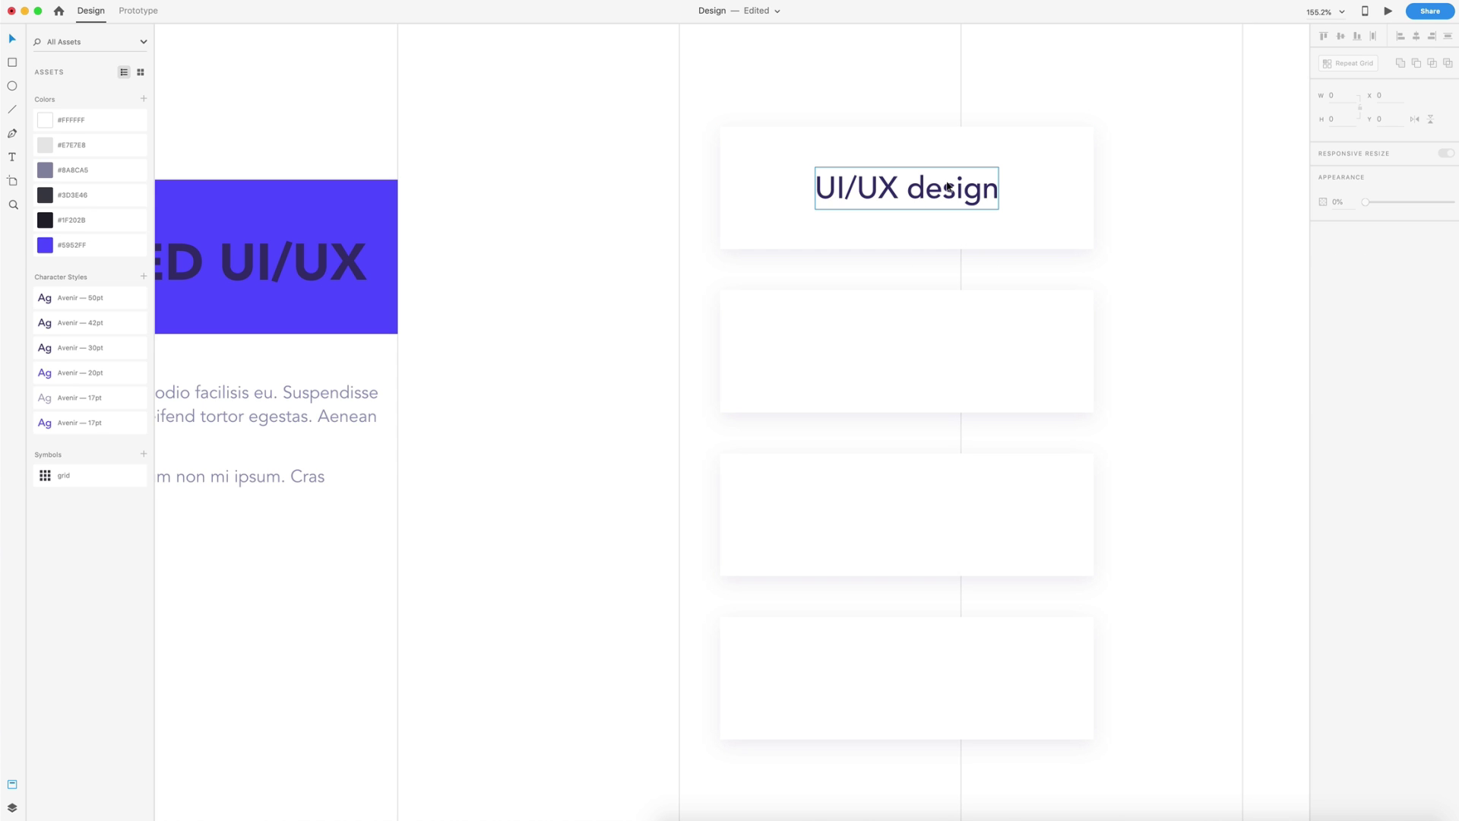
pyautogui.moveTo(949, 187); pyautogui.dragTo(954, 349)
# Relabel the second card 'Digital design' and copy the label into the third as 'Product design'
pyautogui.doubleClick(954, 349)
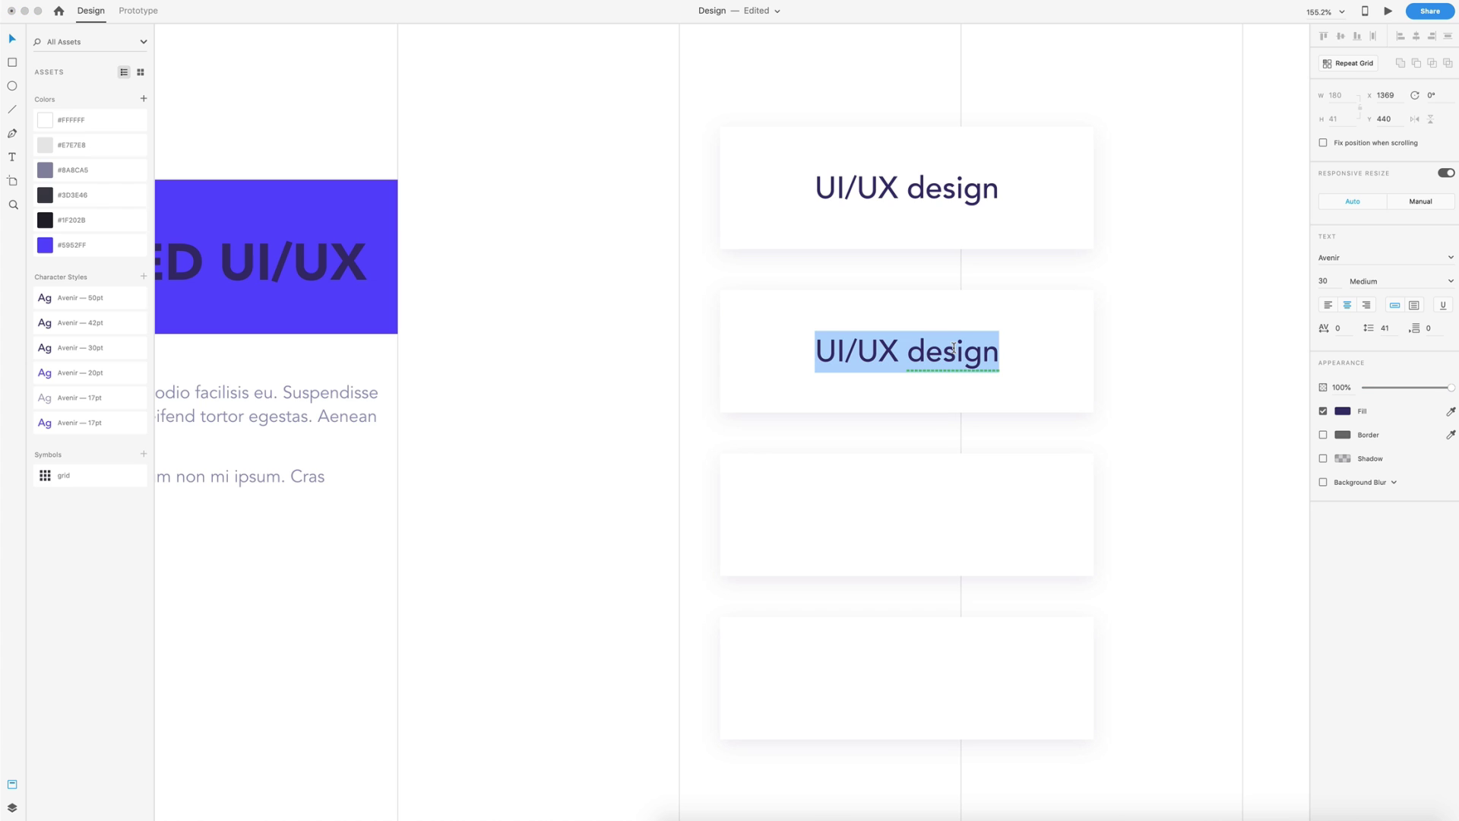
pyautogui.write('Digital D')
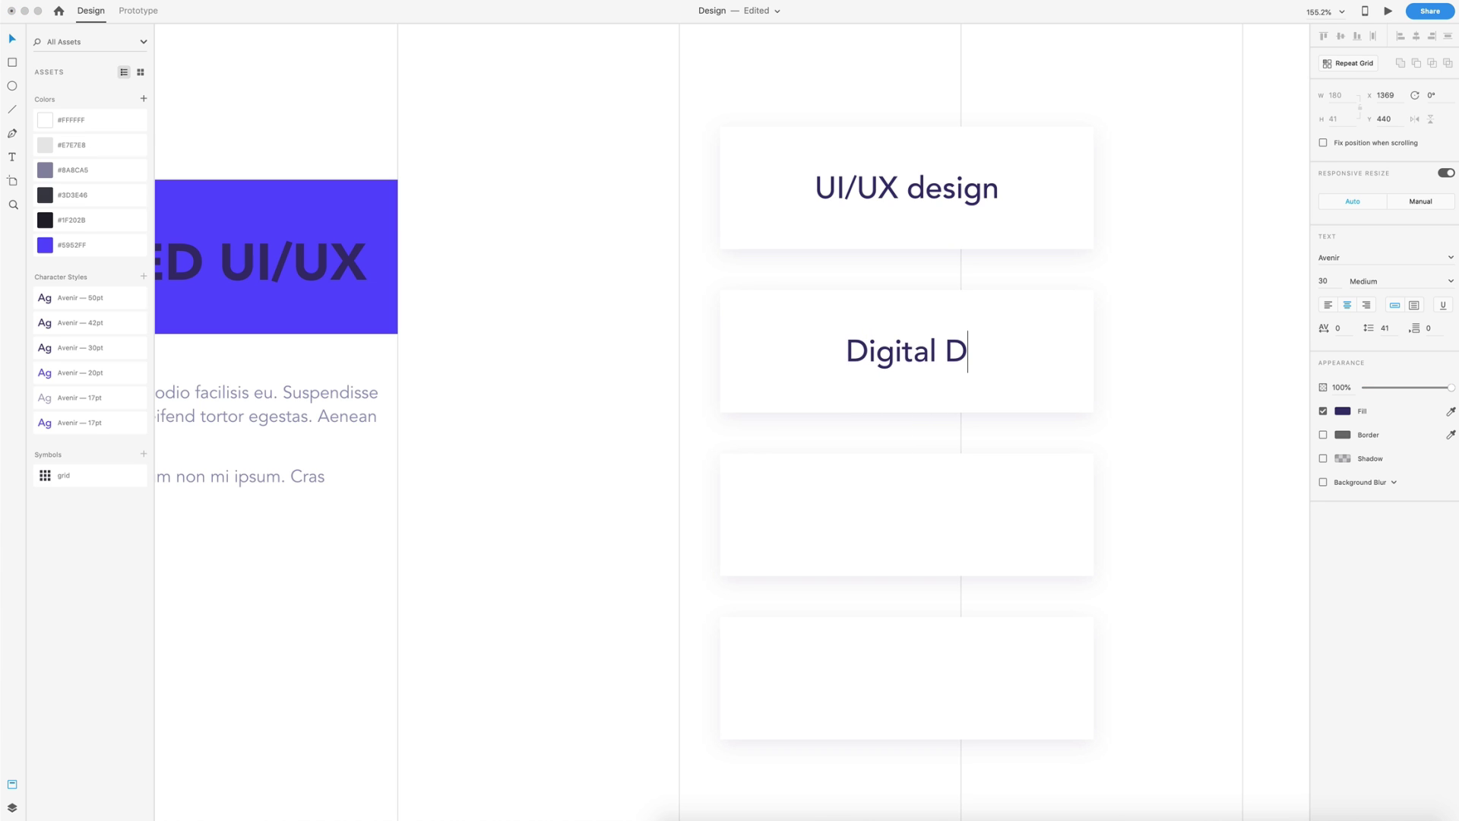
pyautogui.press('BackSpace')
pyautogui.write('design')
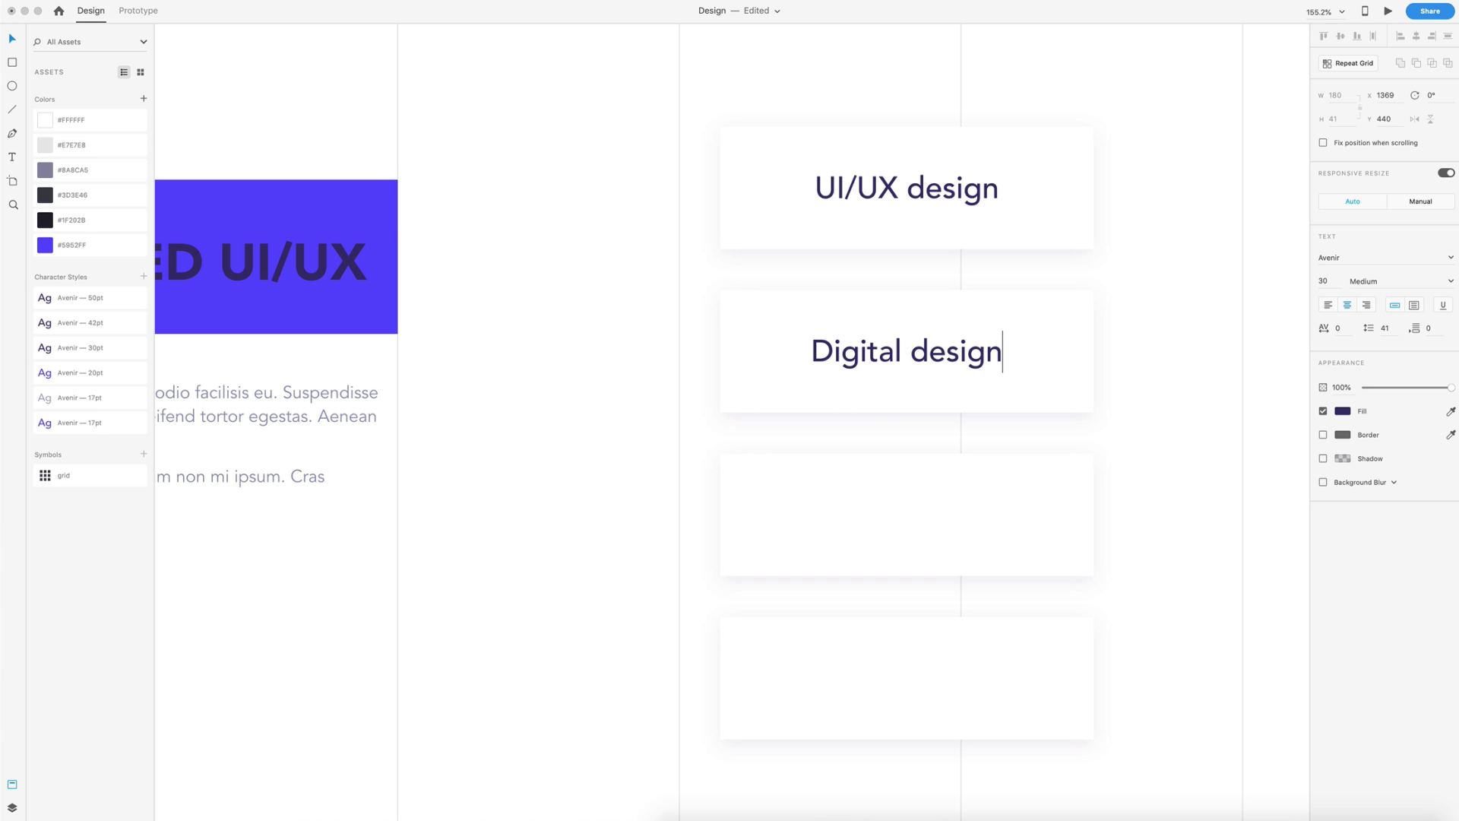
pyautogui.press('Escape')
pyautogui.scroll(-1, 1173, 316)
pyautogui.moveTo(905, 335); pyautogui.dragTo(897, 473)
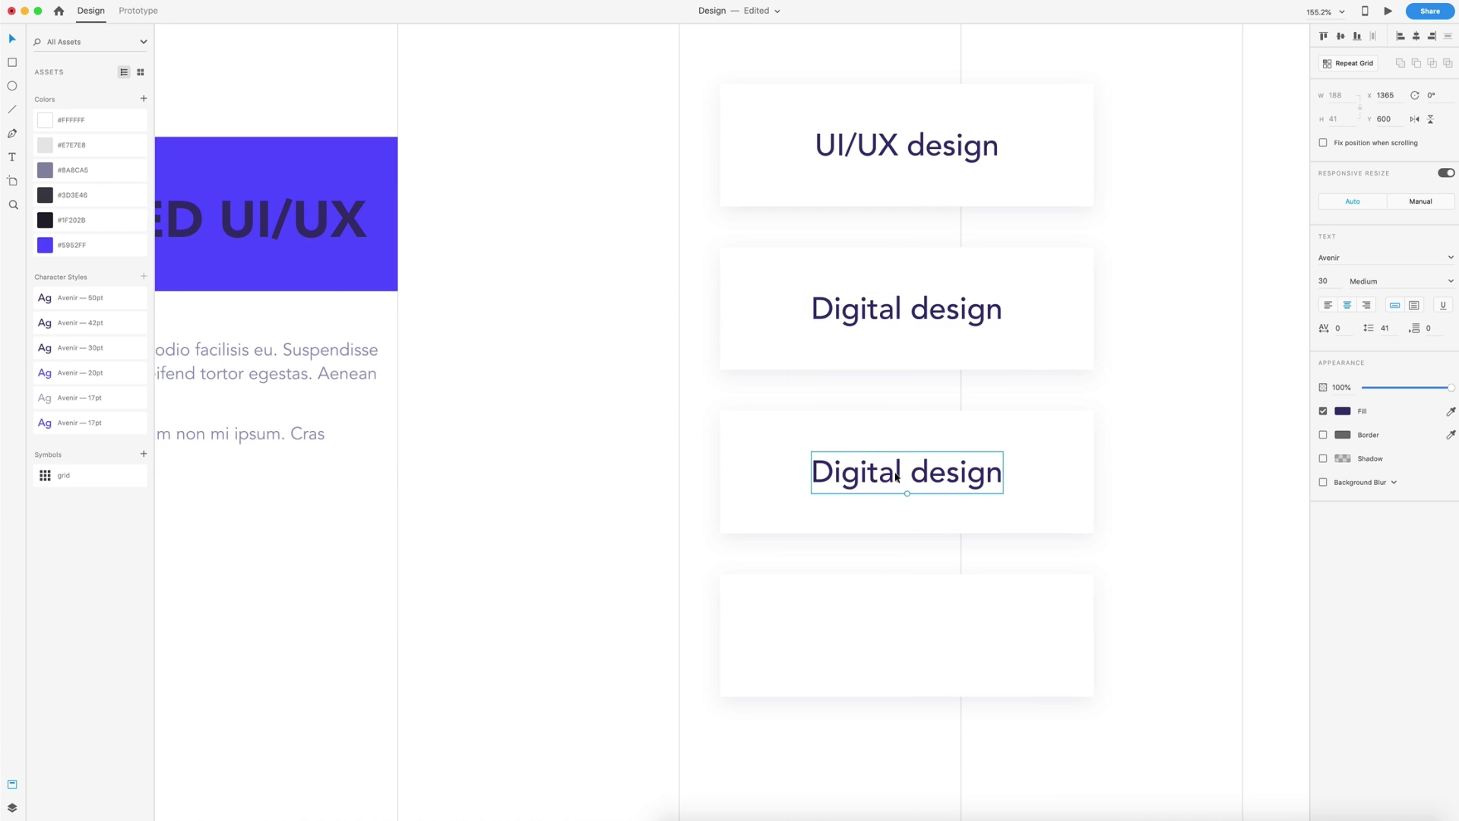
pyautogui.doubleClick(897, 473)
pyautogui.write('Produc')
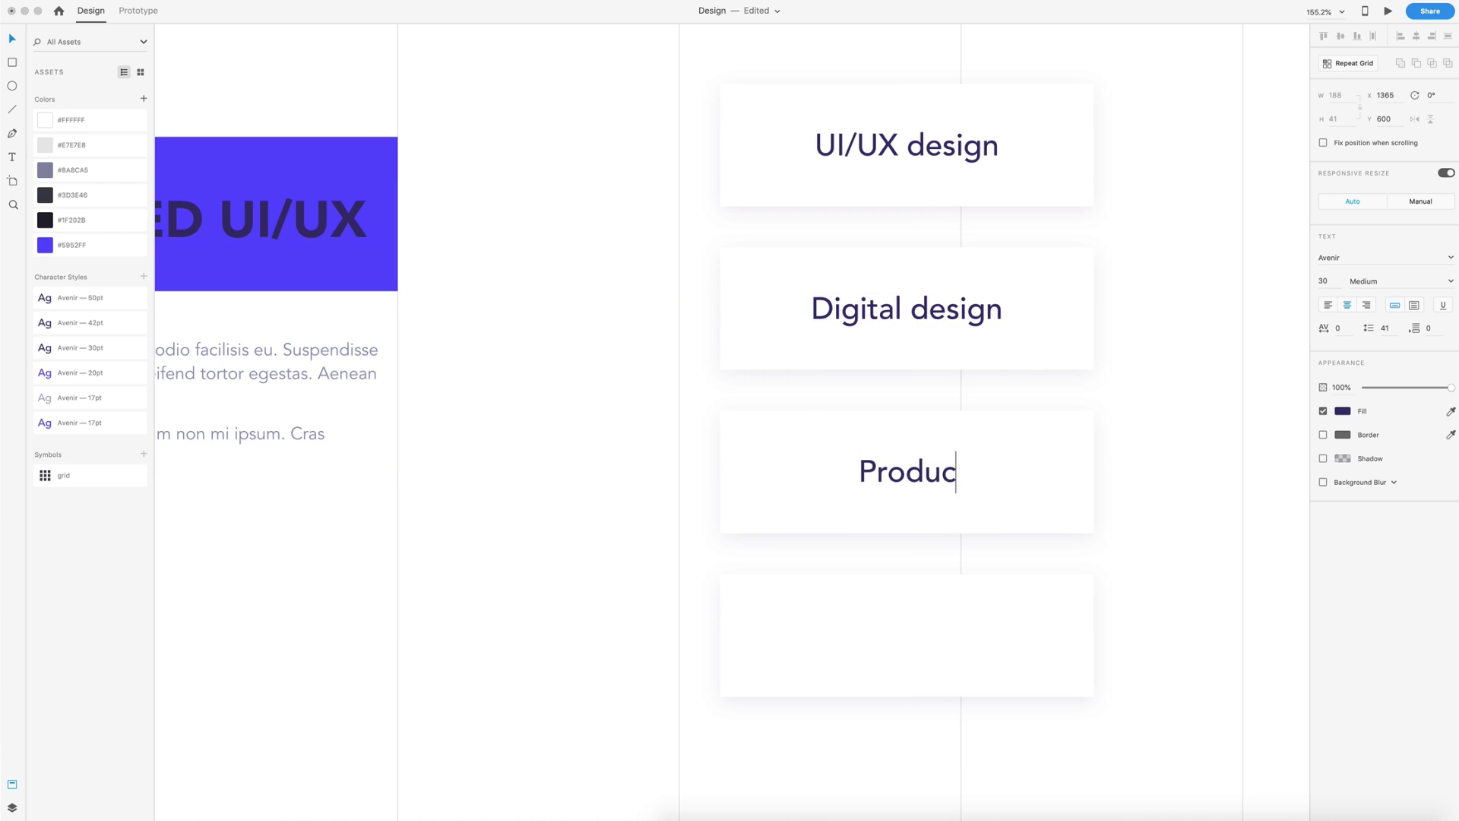
pyautogui.write('t design')
pyautogui.press('Escape')
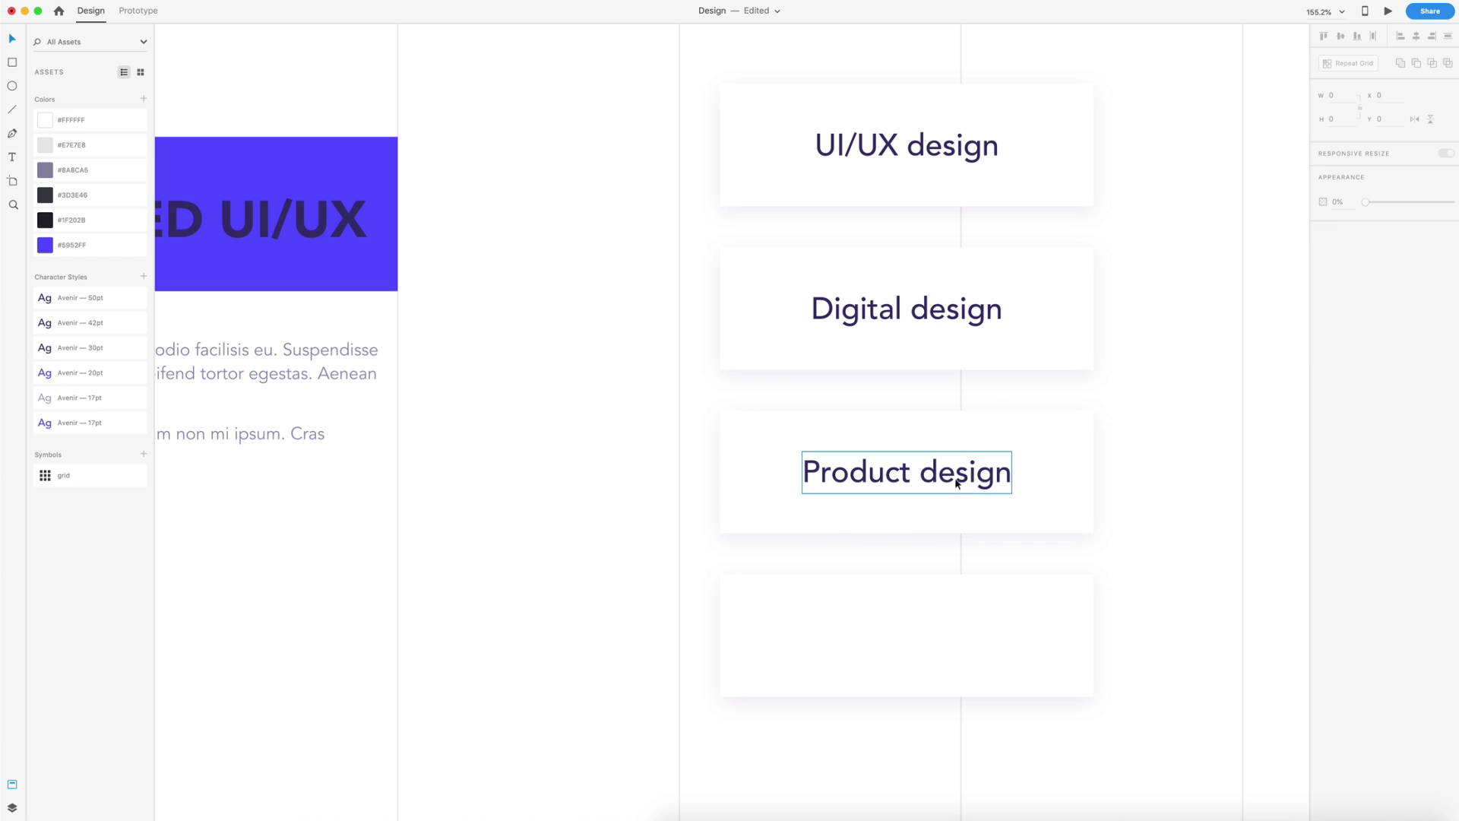
# Copy the label into the fourth card as 'Front-end development', then select all four cards
pyautogui.moveTo(943, 477); pyautogui.dragTo(939, 637)
pyautogui.doubleClick(940, 637)
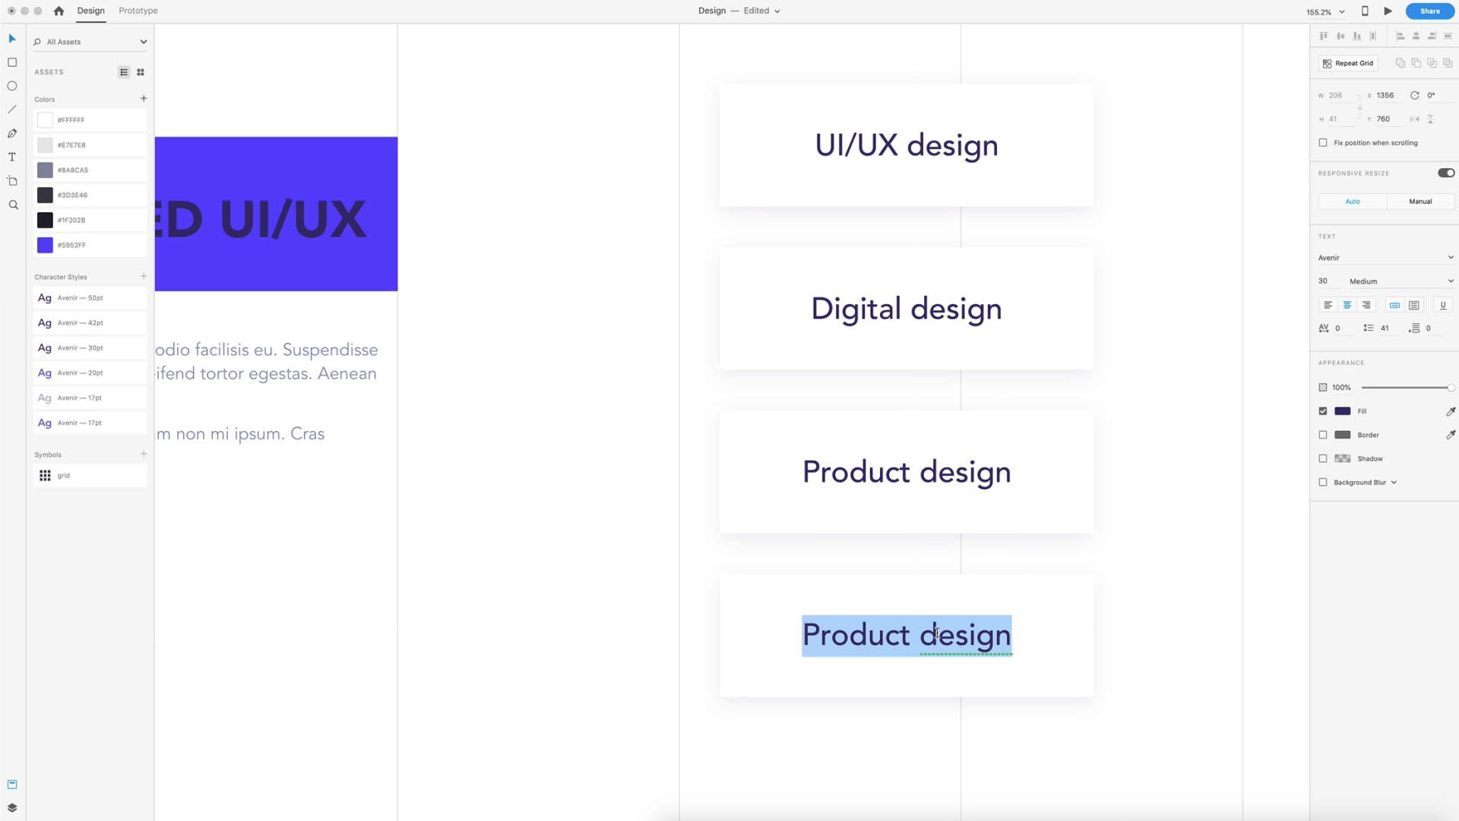
pyautogui.write('Front-end')
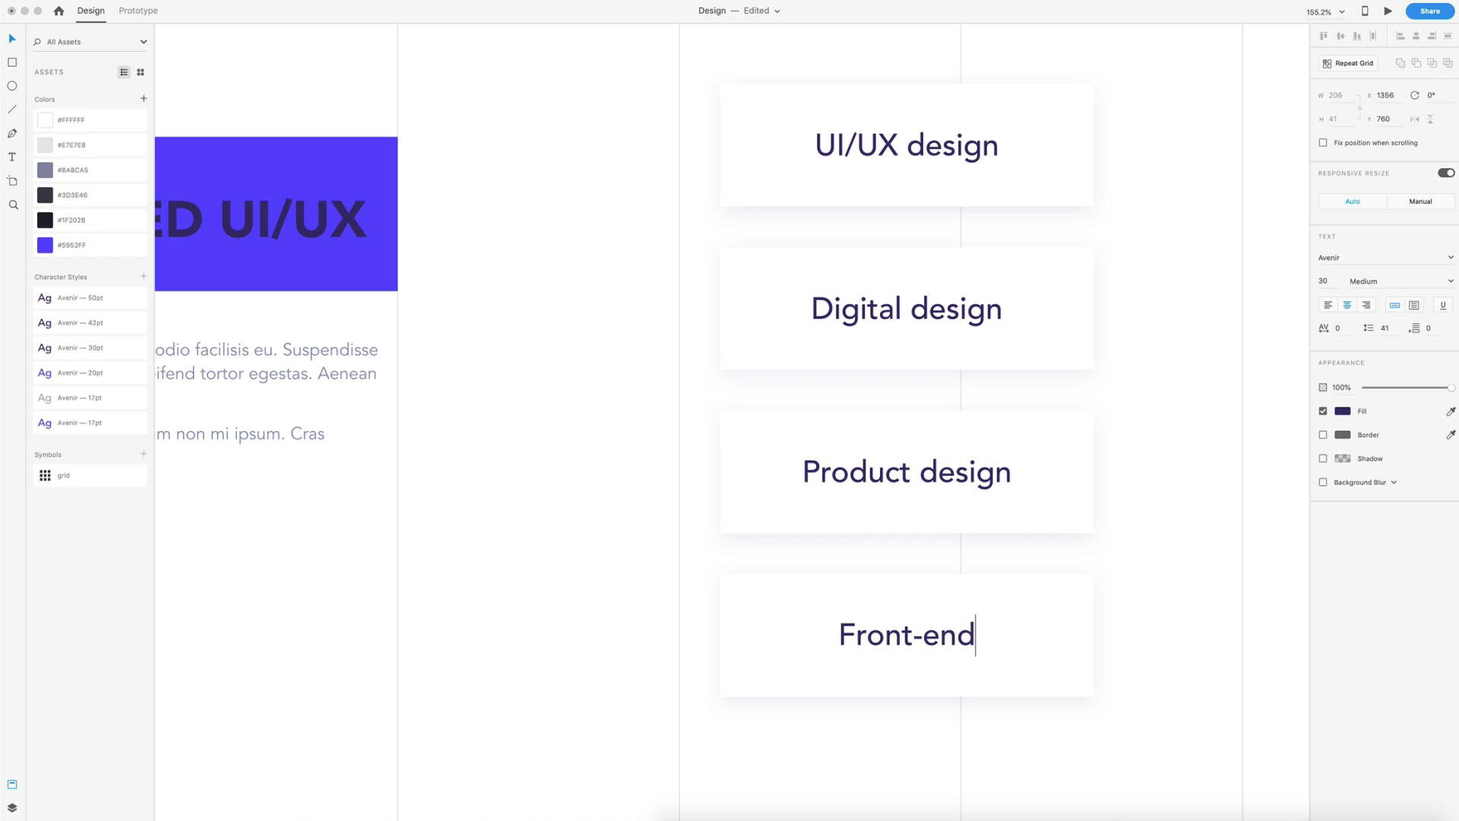
pyautogui.write(' devel')
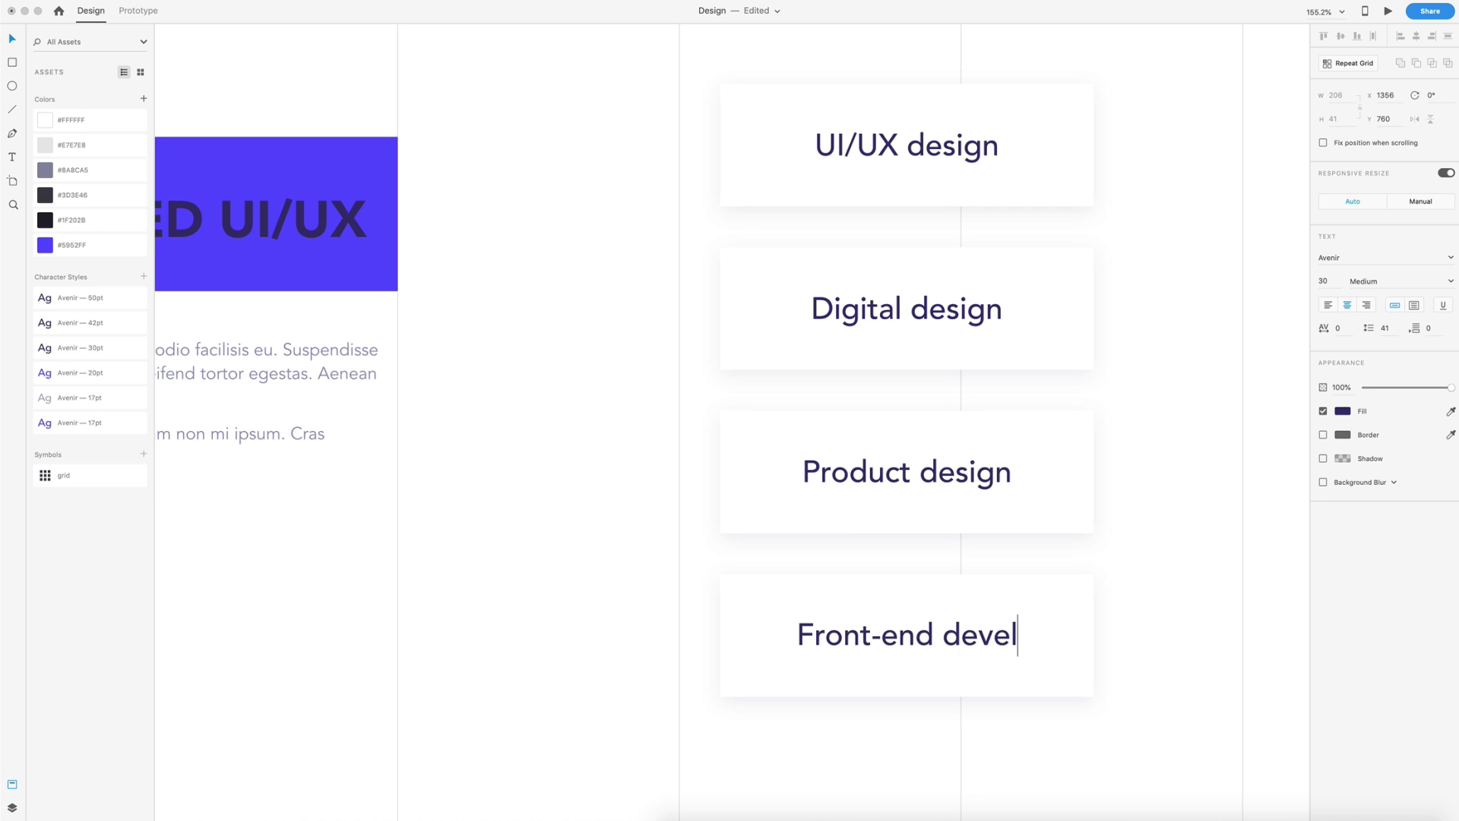
pyautogui.write('opment')
pyautogui.press('Escape')
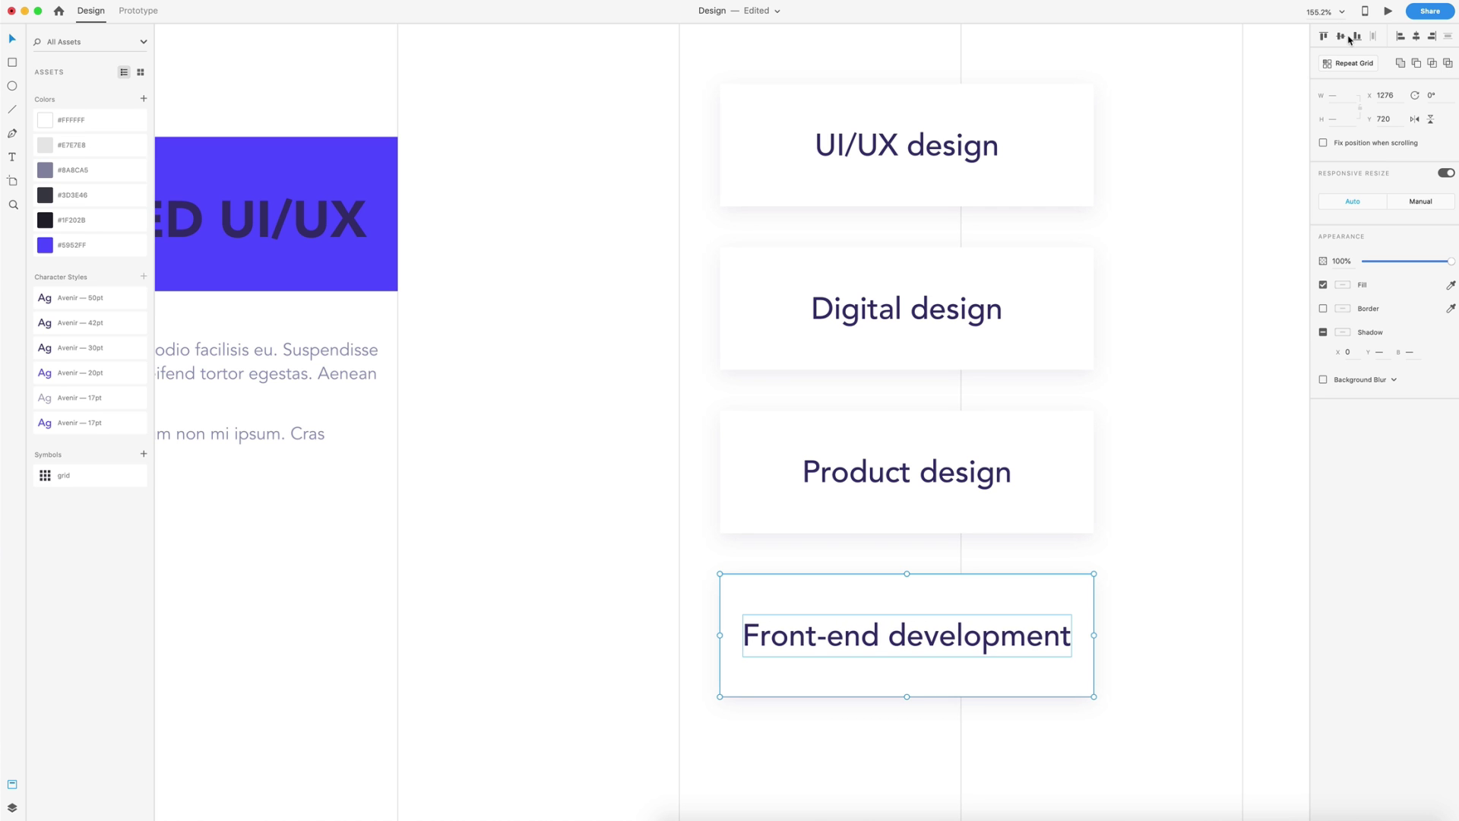
pyautogui.click(1130, 522)
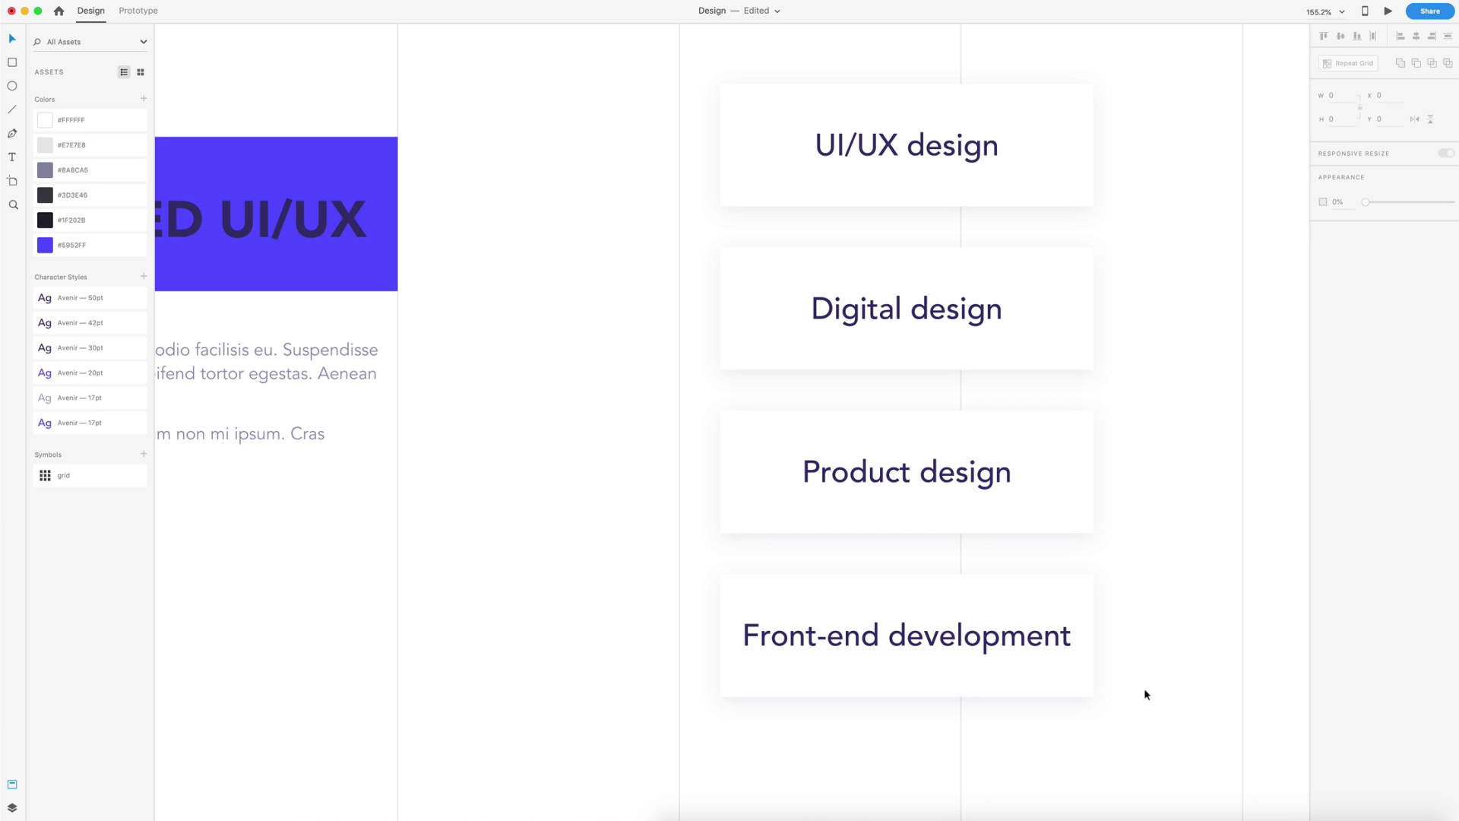
pyautogui.moveTo(1144, 689); pyautogui.dragTo(1075, 106)
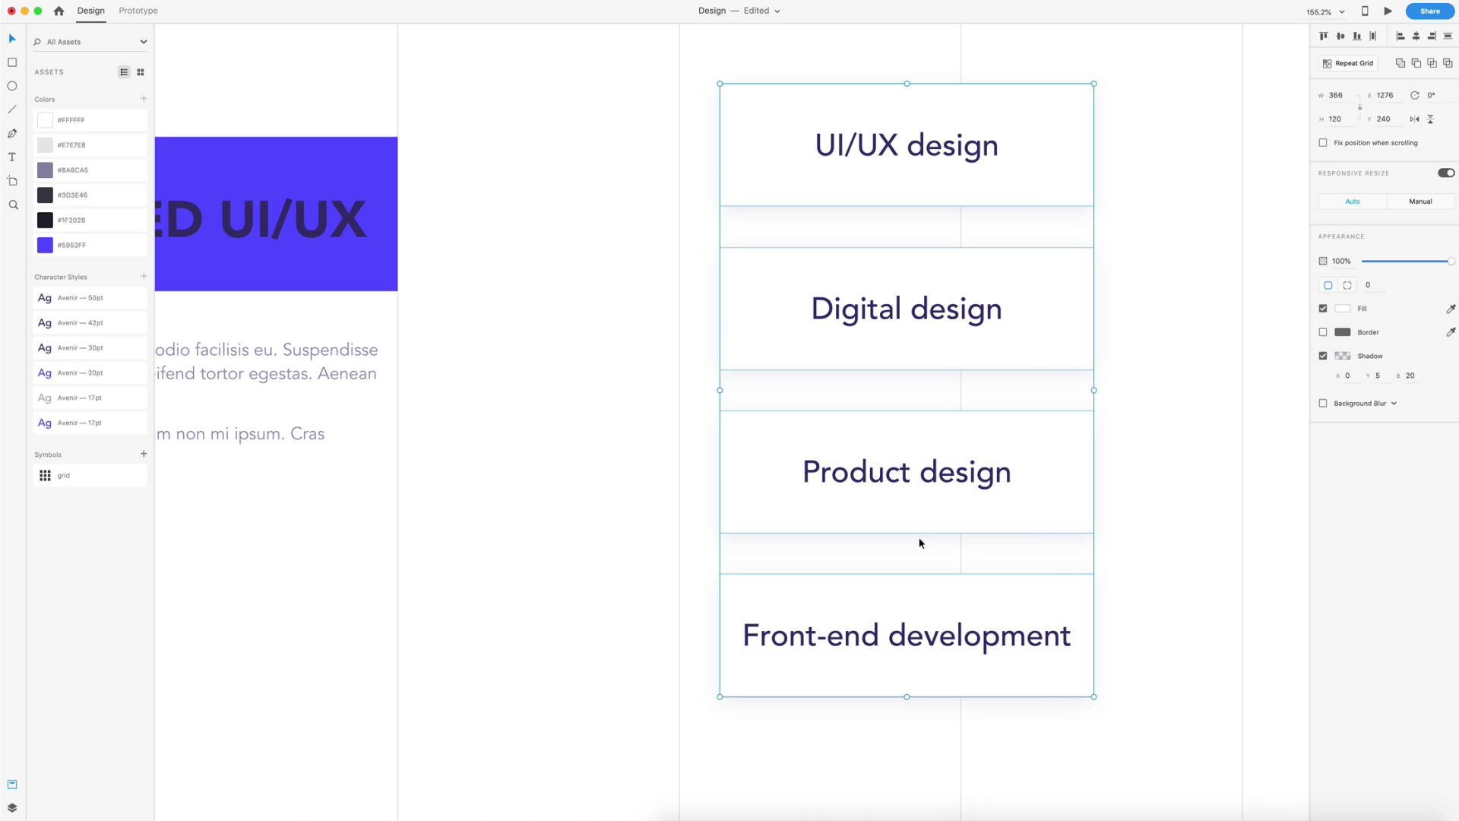
# Double the Design artboard's height to 2160 using 1080*2
pyautogui.click(1121, 577)
pyautogui.scroll(-5, 1130, 570)
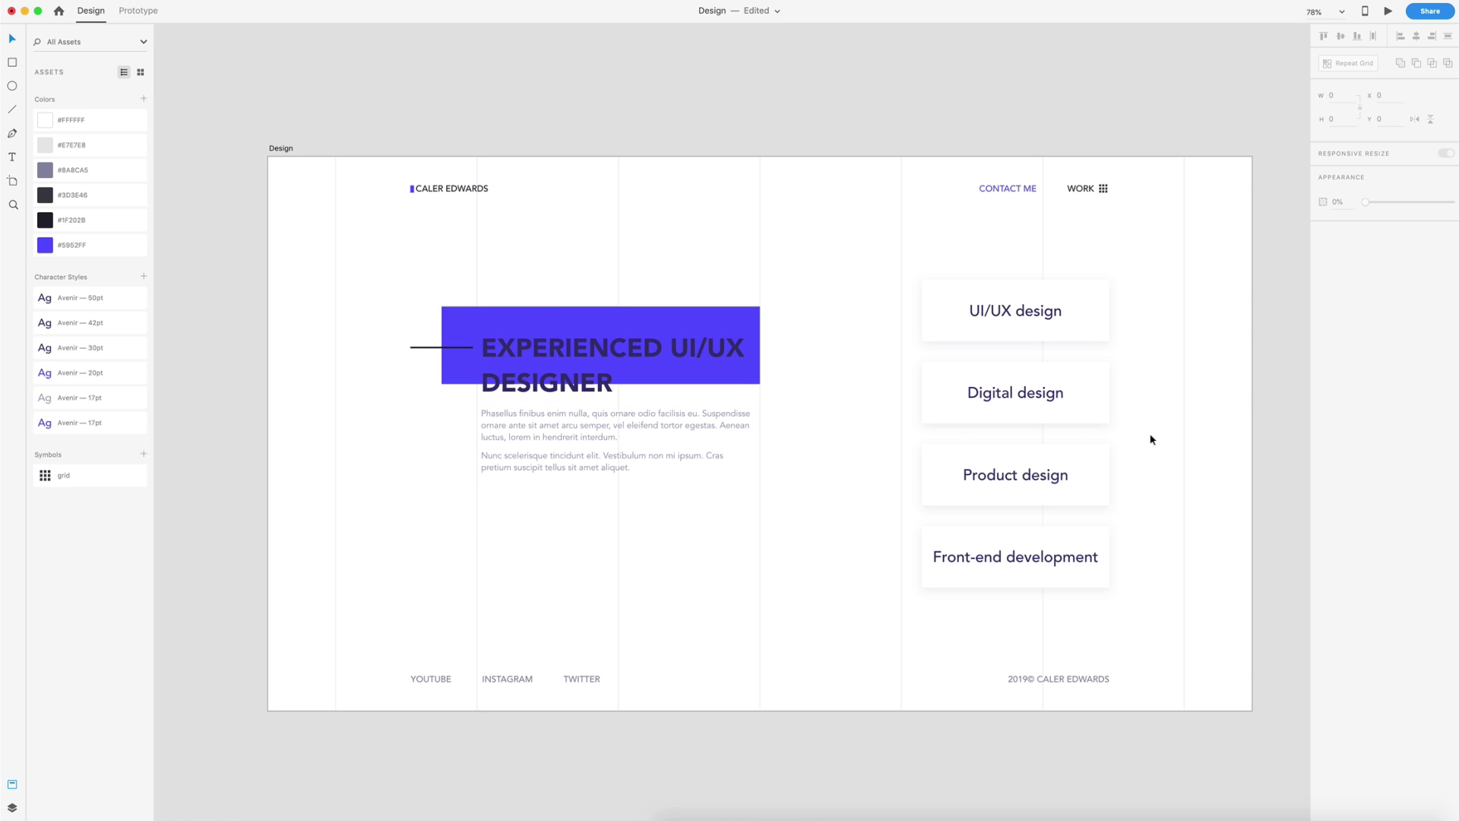
pyautogui.click(1154, 376)
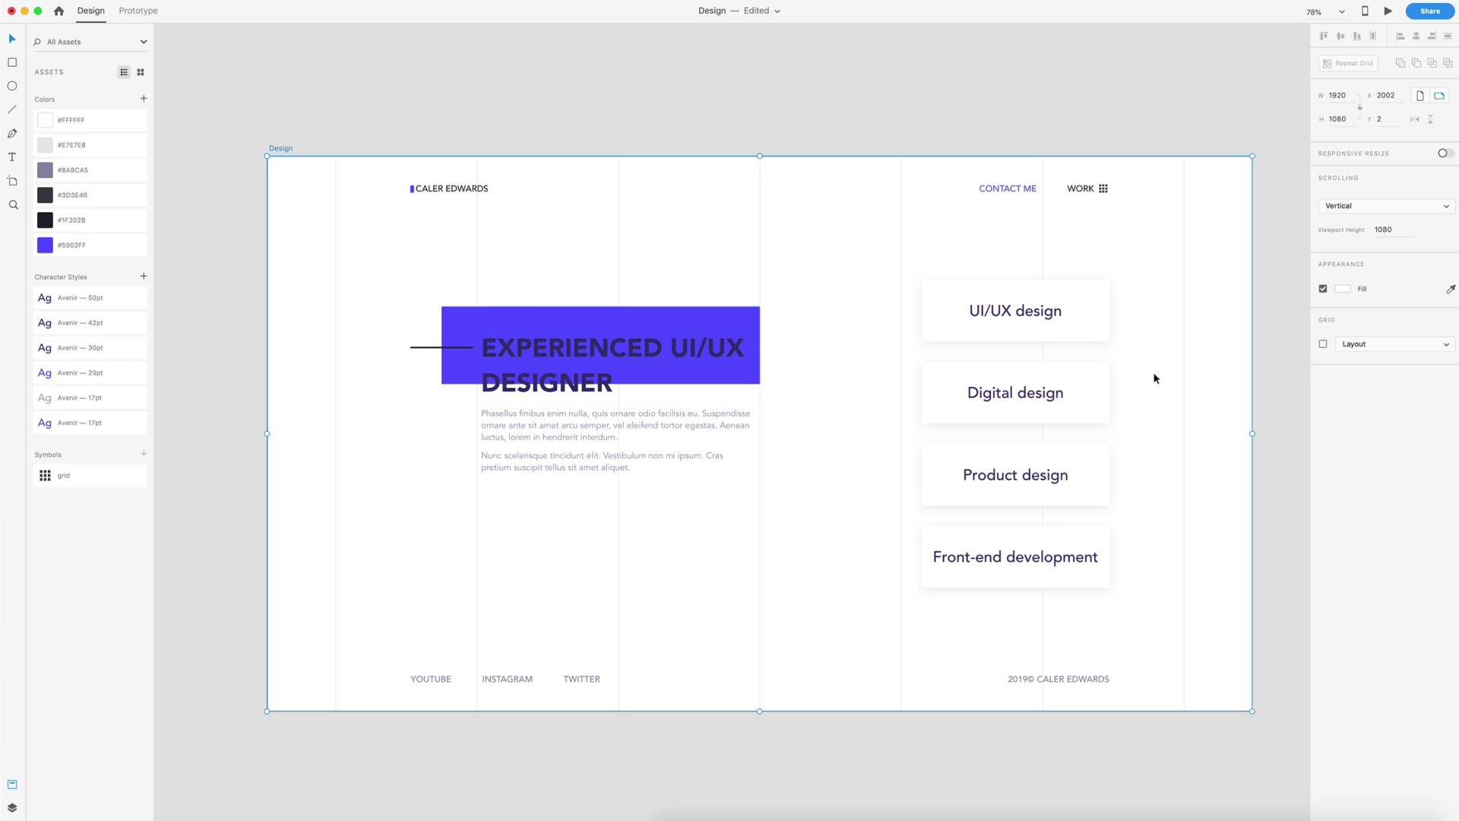
pyautogui.click(1354, 119)
pyautogui.click(1353, 118)
pyautogui.write('*2')
pyautogui.press('Return')
# Draw a 1920 × 1080 rectangle filling the artboard's new lower half
pyautogui.scroll(-5, 1171, 228)
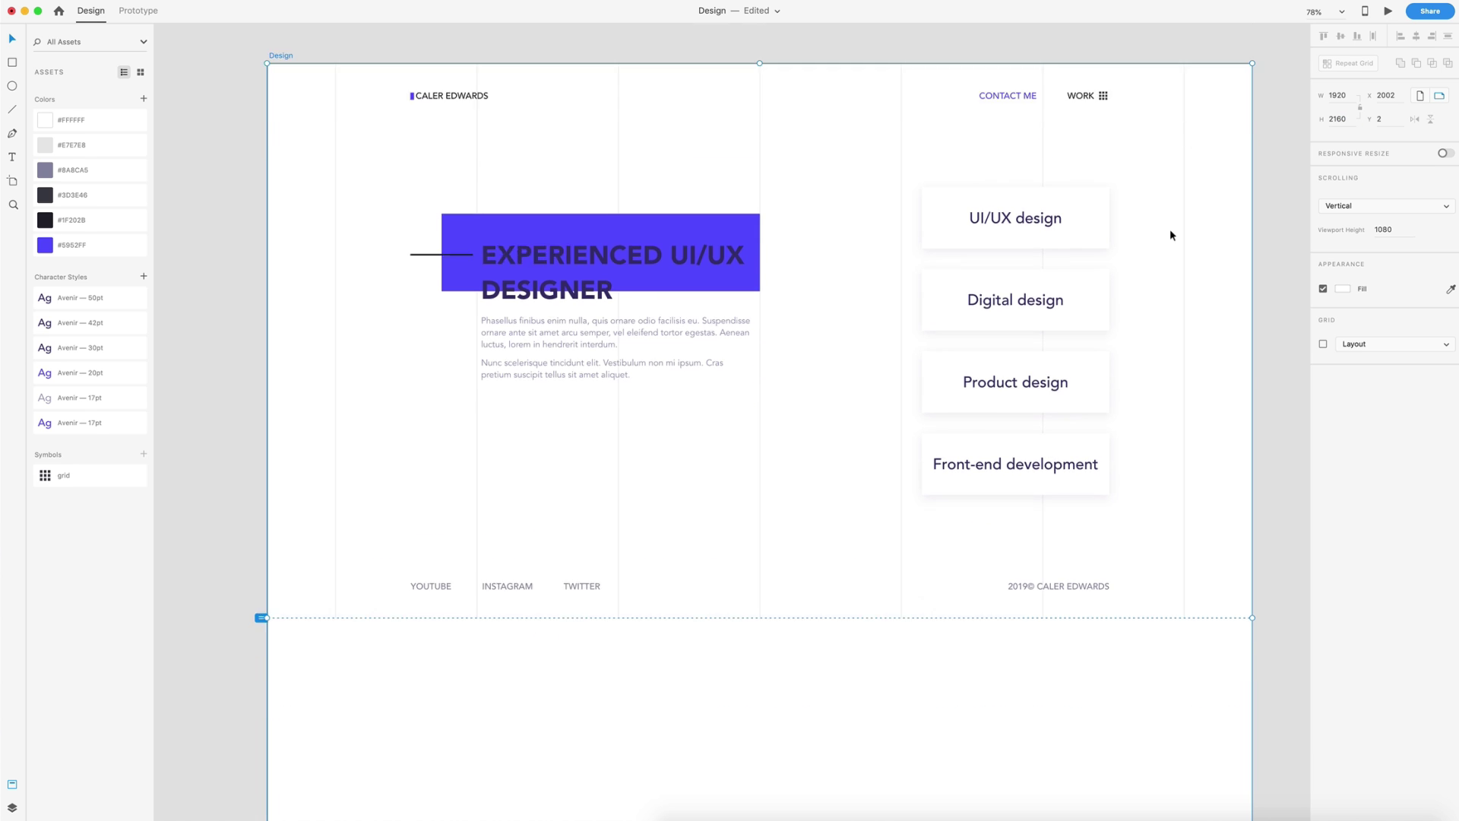
pyautogui.scroll(-2, 1189, 491)
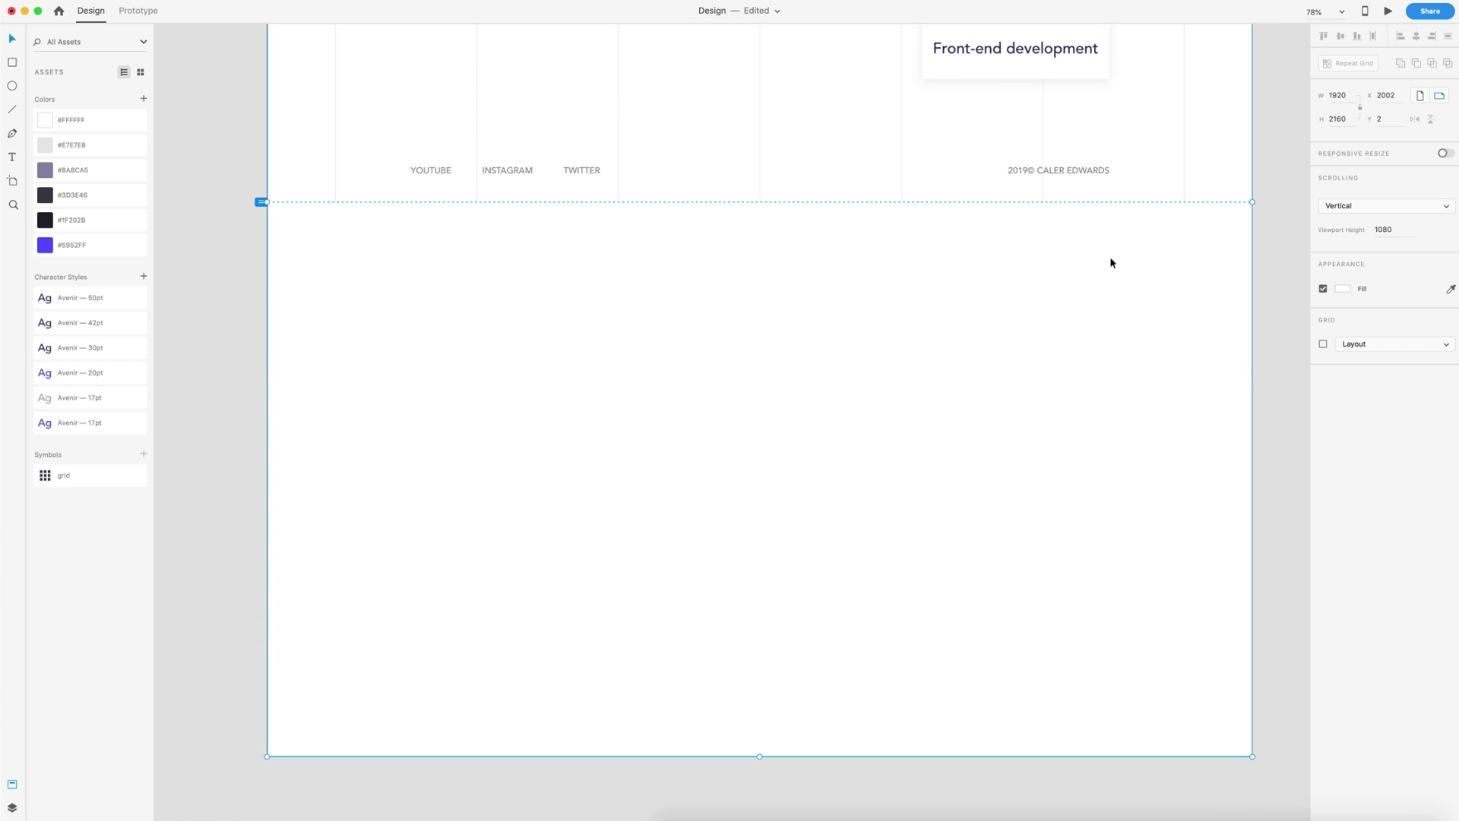
pyautogui.click(716, 501)
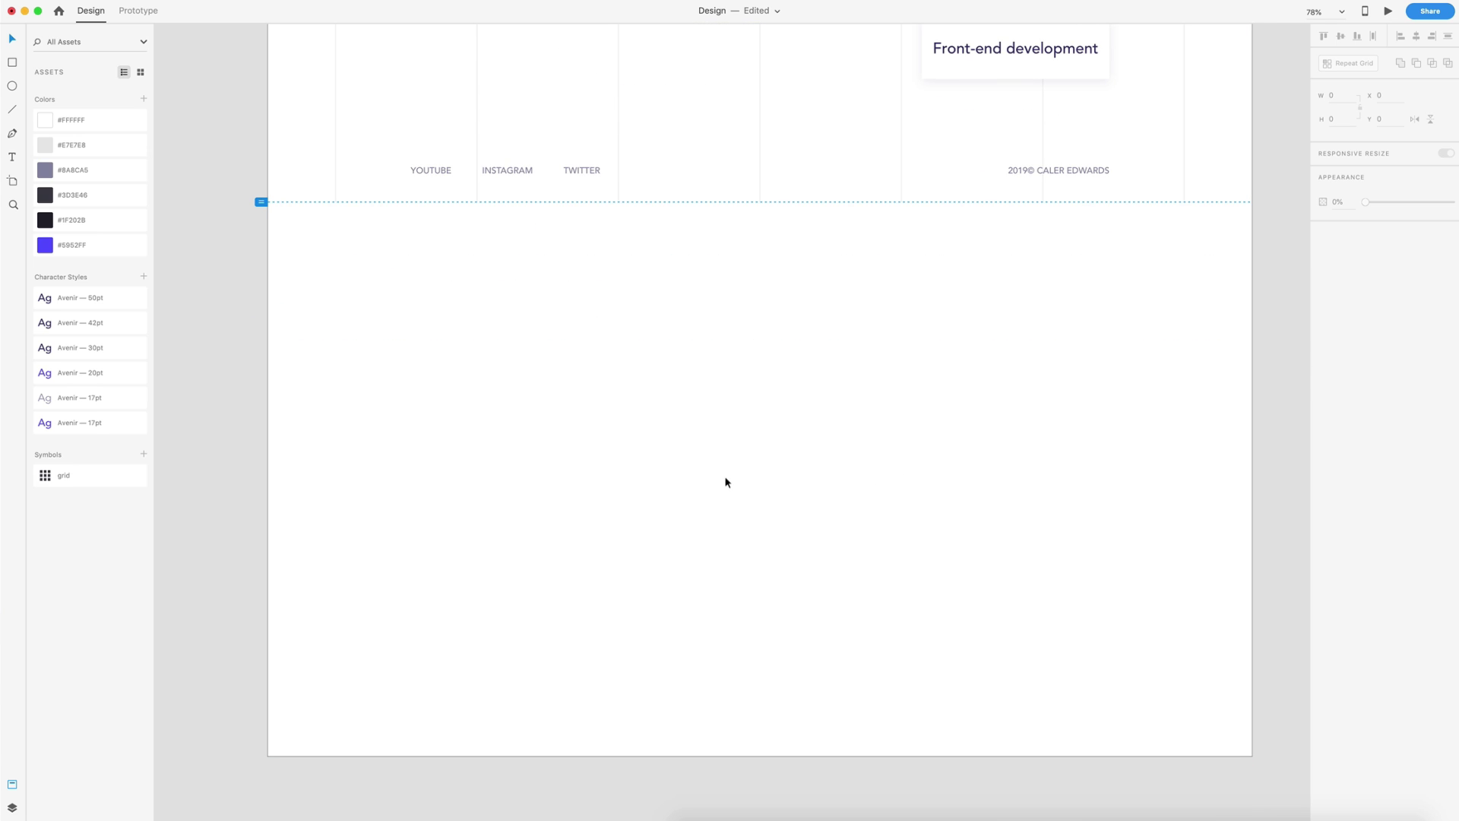
pyautogui.scroll(-3, 728, 477)
pyautogui.click(9, 66)
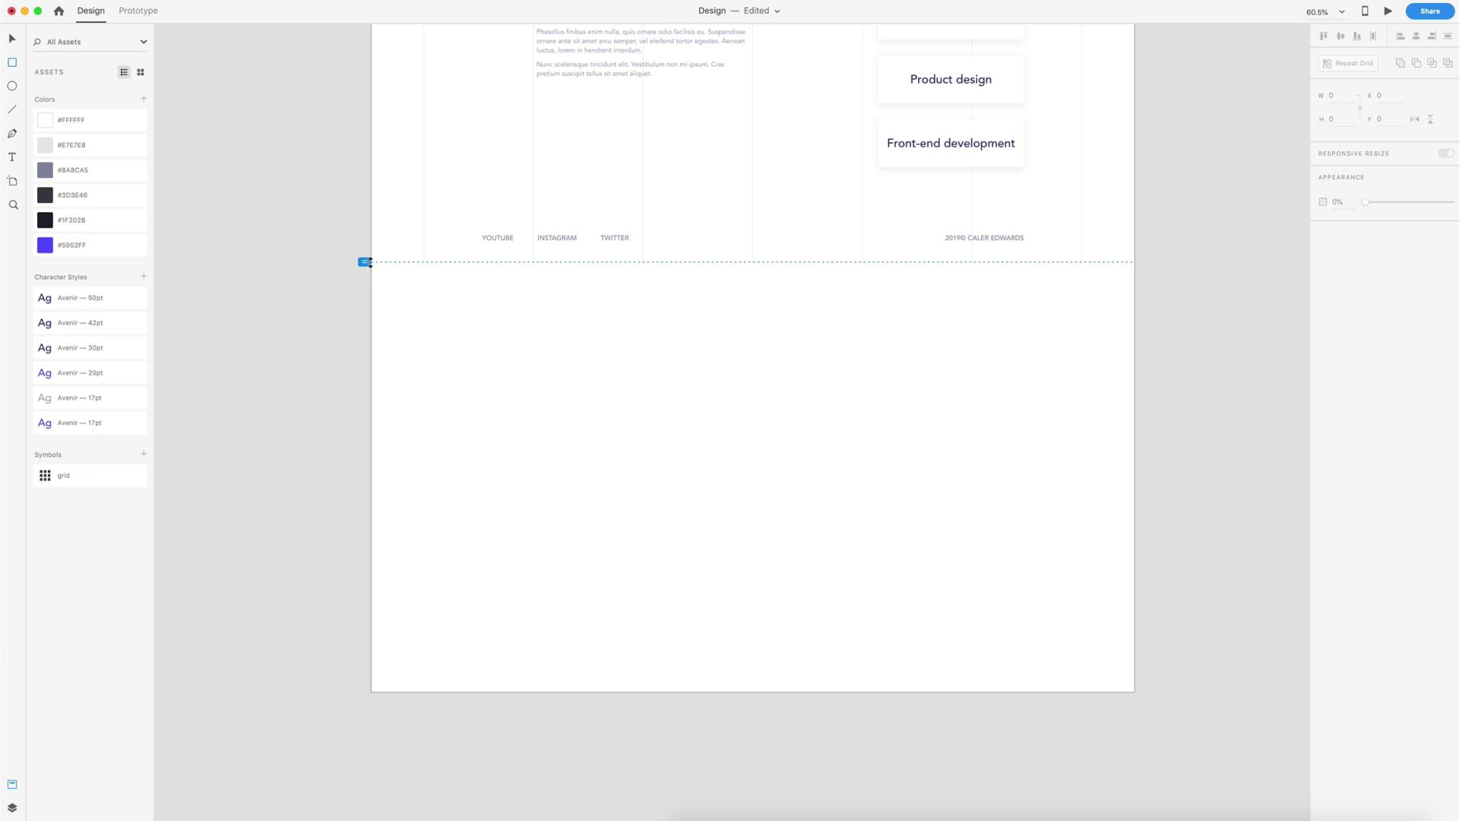
pyautogui.moveTo(373, 263)
pyautogui.mouseDown()
pyautogui.moveTo(840, 505)
pyautogui.moveTo(1133, 690)
pyautogui.mouseUp()
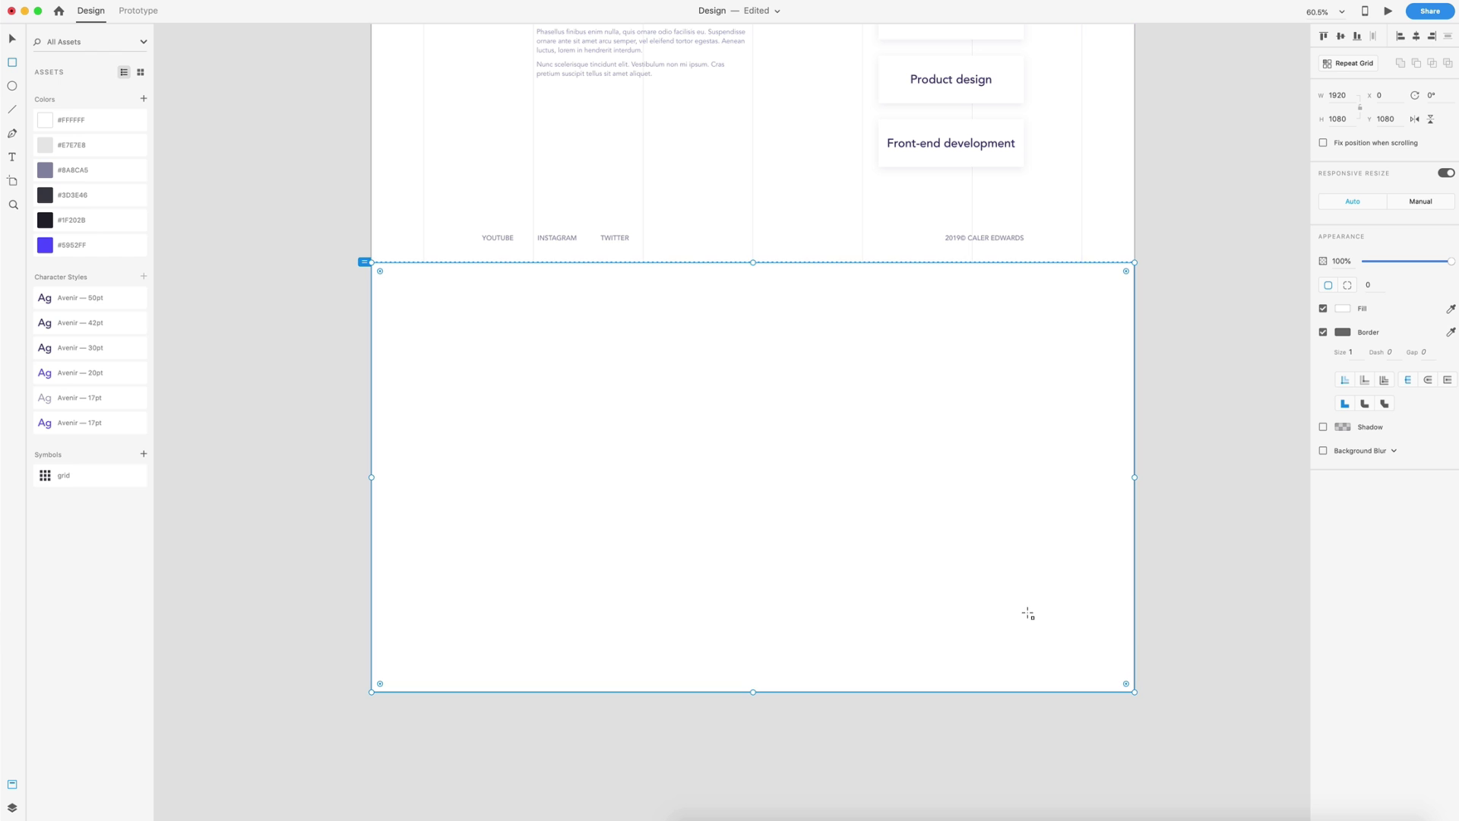
pyautogui.click(1229, 444)
pyautogui.scroll(4, 1208, 452)
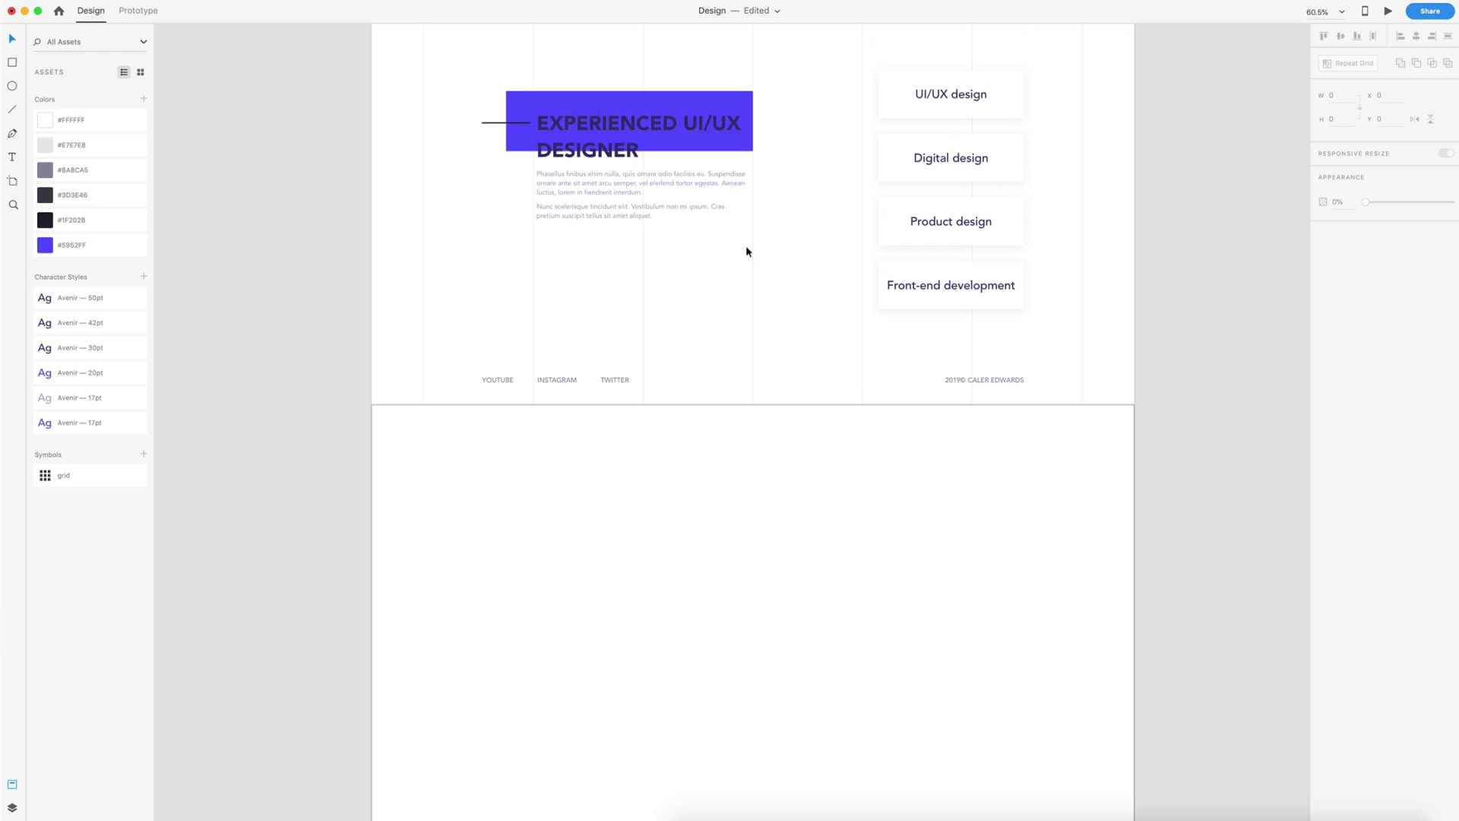
# Copy the headline, short line and two paragraphs into the lower half at x 1069, y 1474
pyautogui.click(600, 193)
pyautogui.keyDown('shift'); pyautogui.click(609, 211); pyautogui.keyUp('shift')
pyautogui.keyDown('shift'); pyautogui.click(578, 137); pyautogui.keyUp('shift')
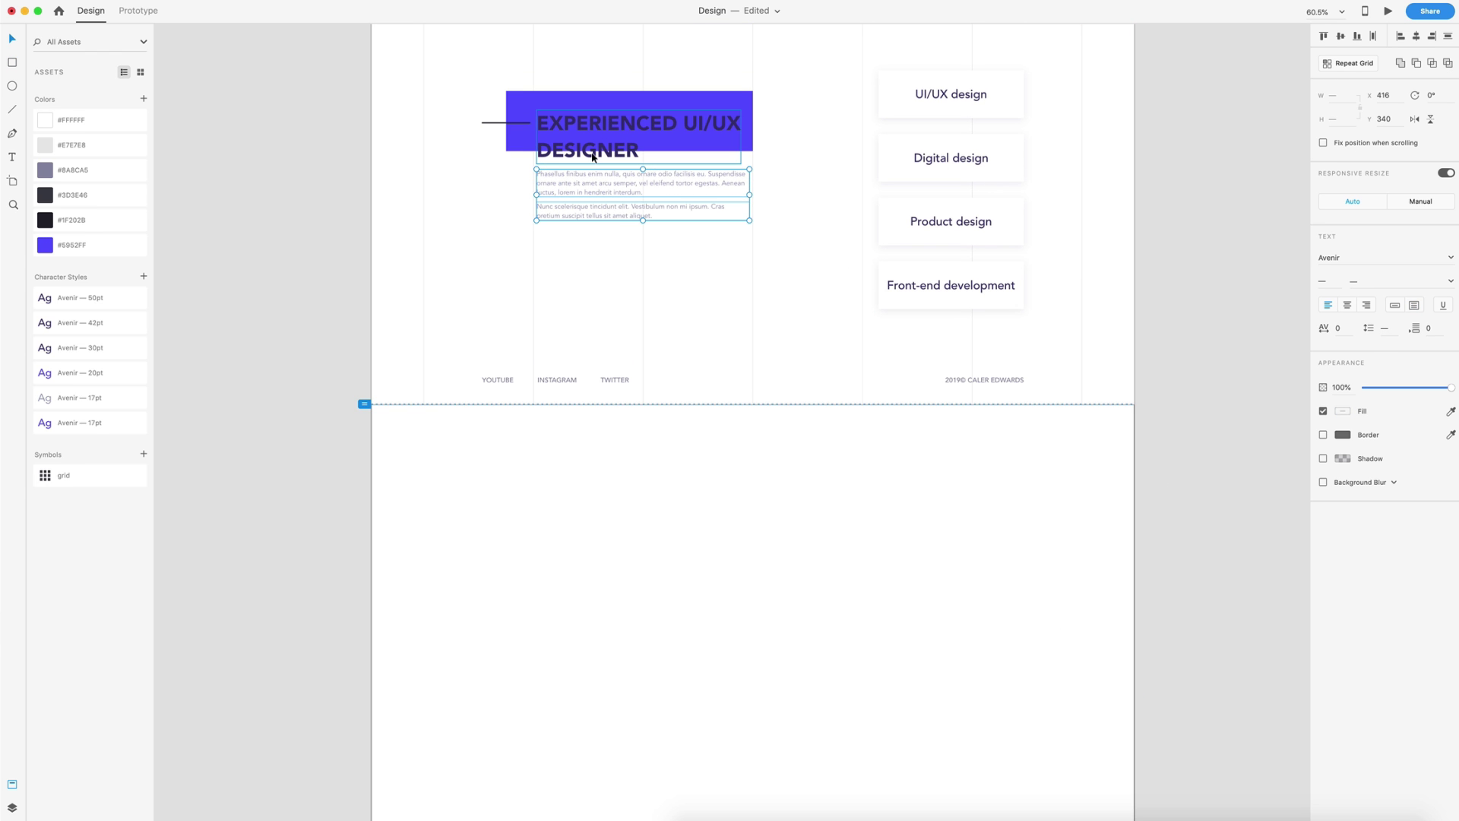
pyautogui.keyDown('shift'); pyautogui.click(508, 123); pyautogui.keyUp('shift')
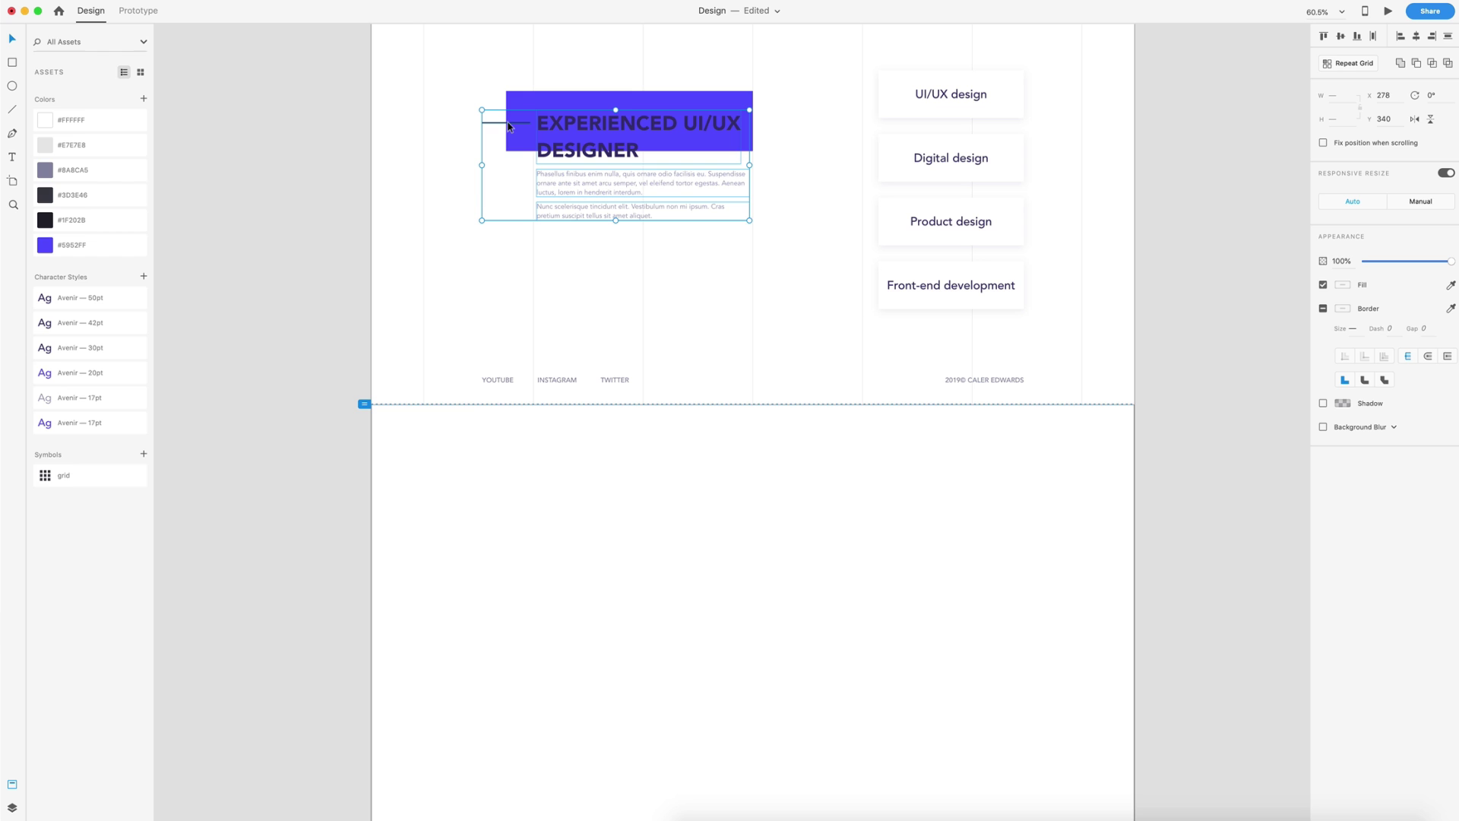
pyautogui.moveTo(586, 135); pyautogui.dragTo(908, 587)
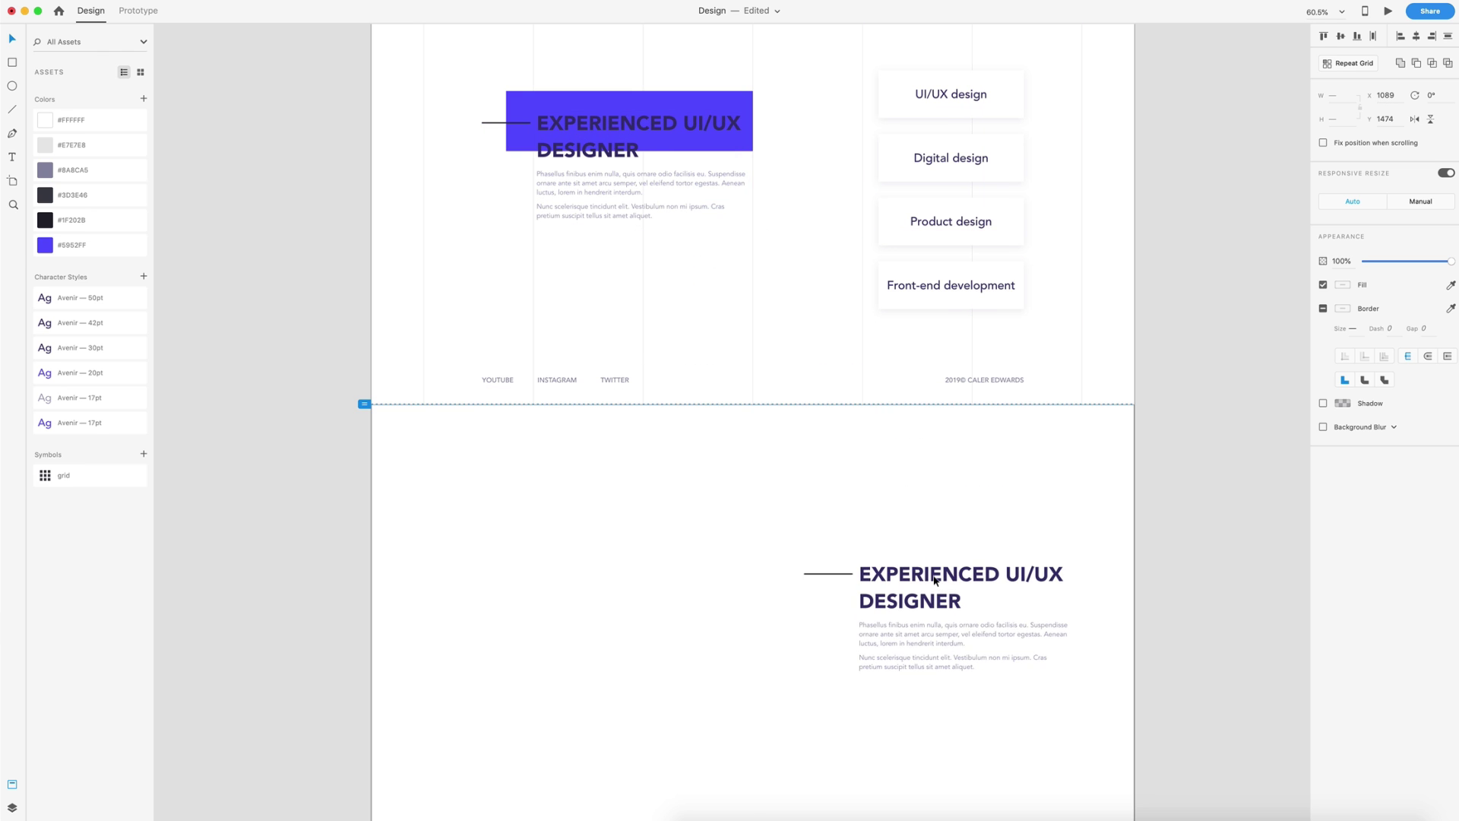
pyautogui.scroll(-5, 916, 572)
pyautogui.scroll(1, 924, 516)
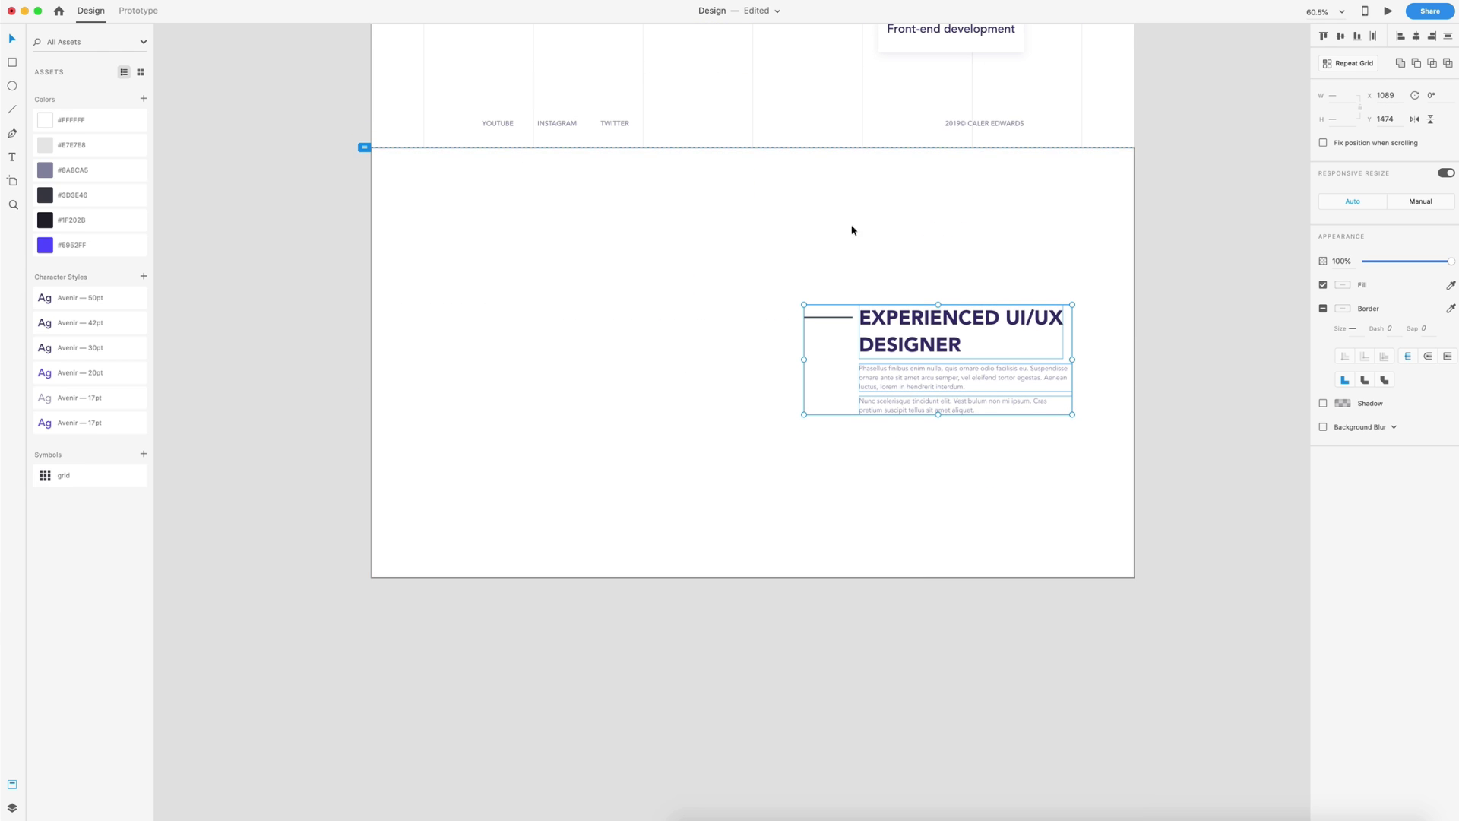
pyautogui.click(790, 126)
pyautogui.click(790, 120)
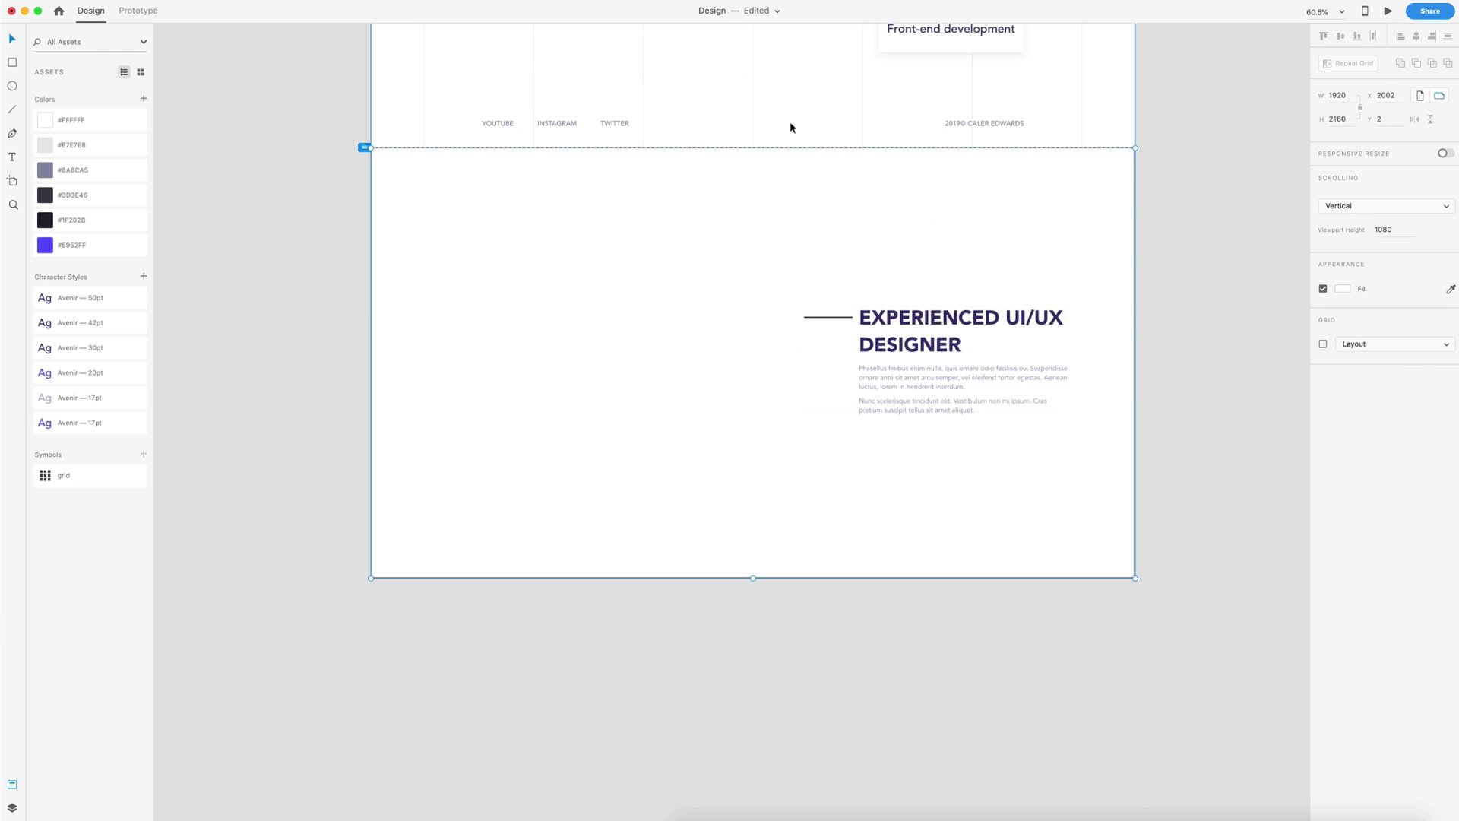
# Turn on the lower artboard's layout grid and shift the heading block left onto a column
pyautogui.click(1323, 345)
pyautogui.click(1205, 364)
pyautogui.scroll(1, 1000, 386)
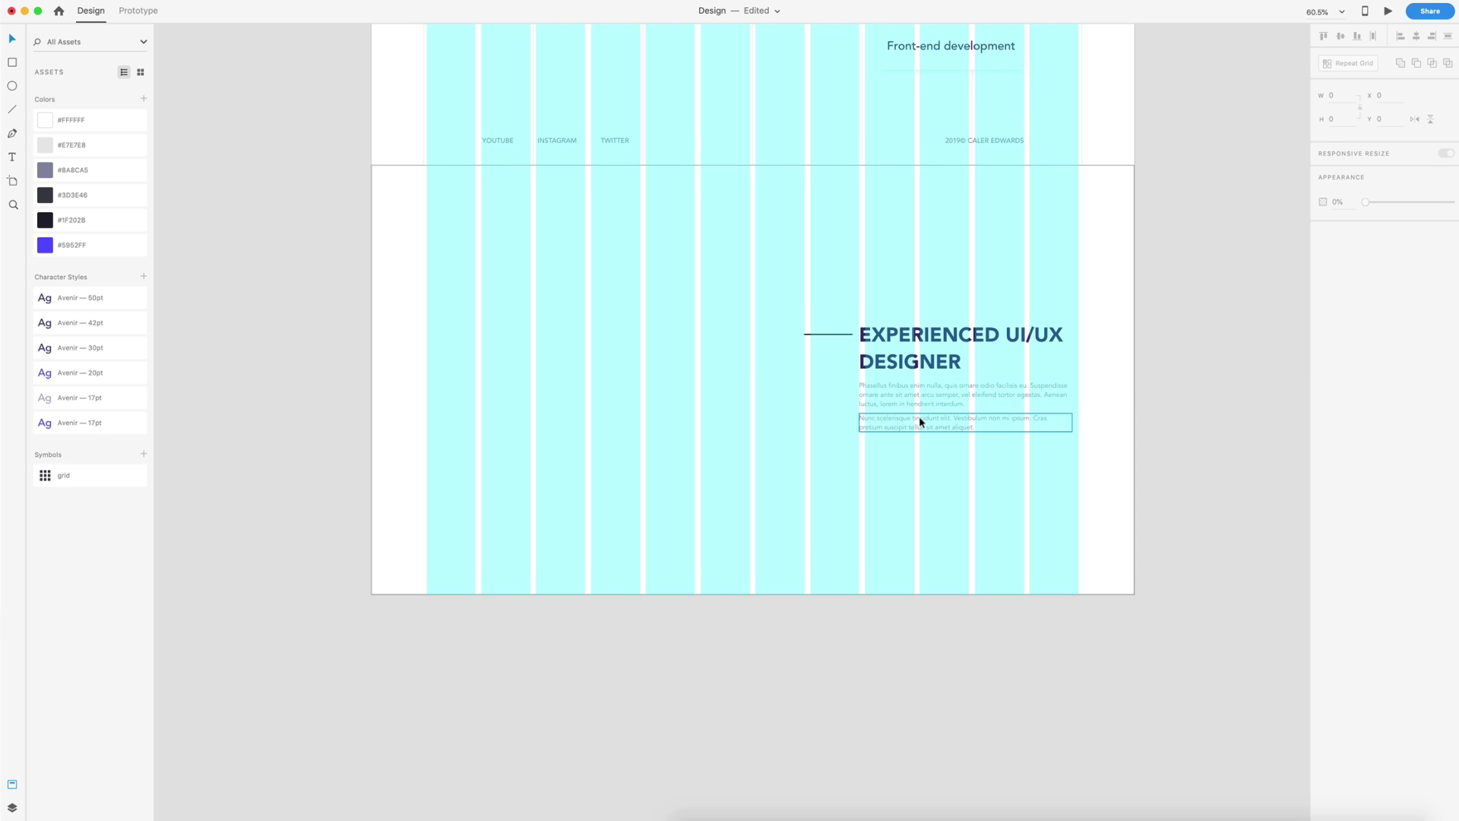
pyautogui.click(919, 420)
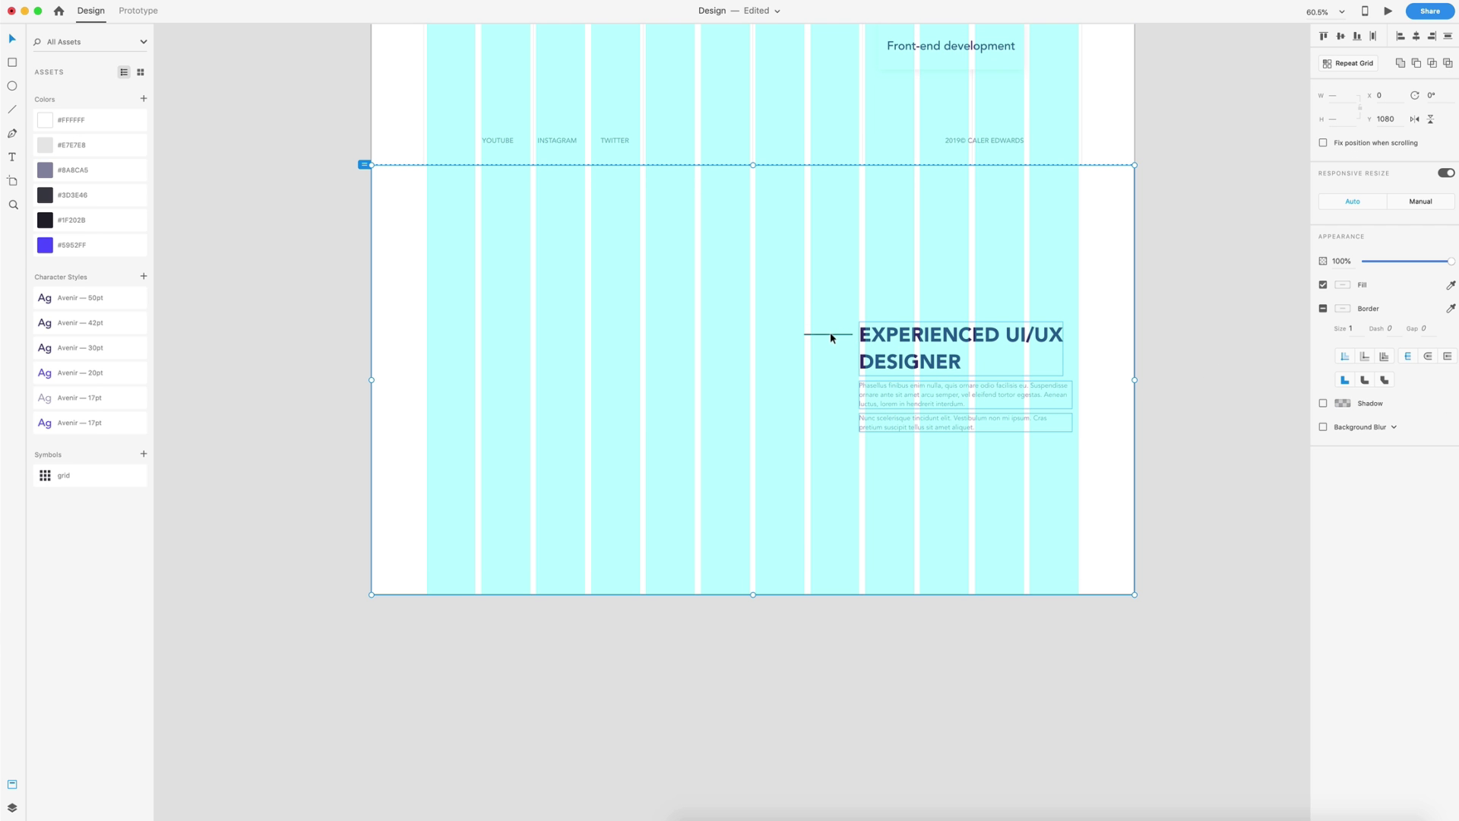
pyautogui.scroll(2, 848, 387)
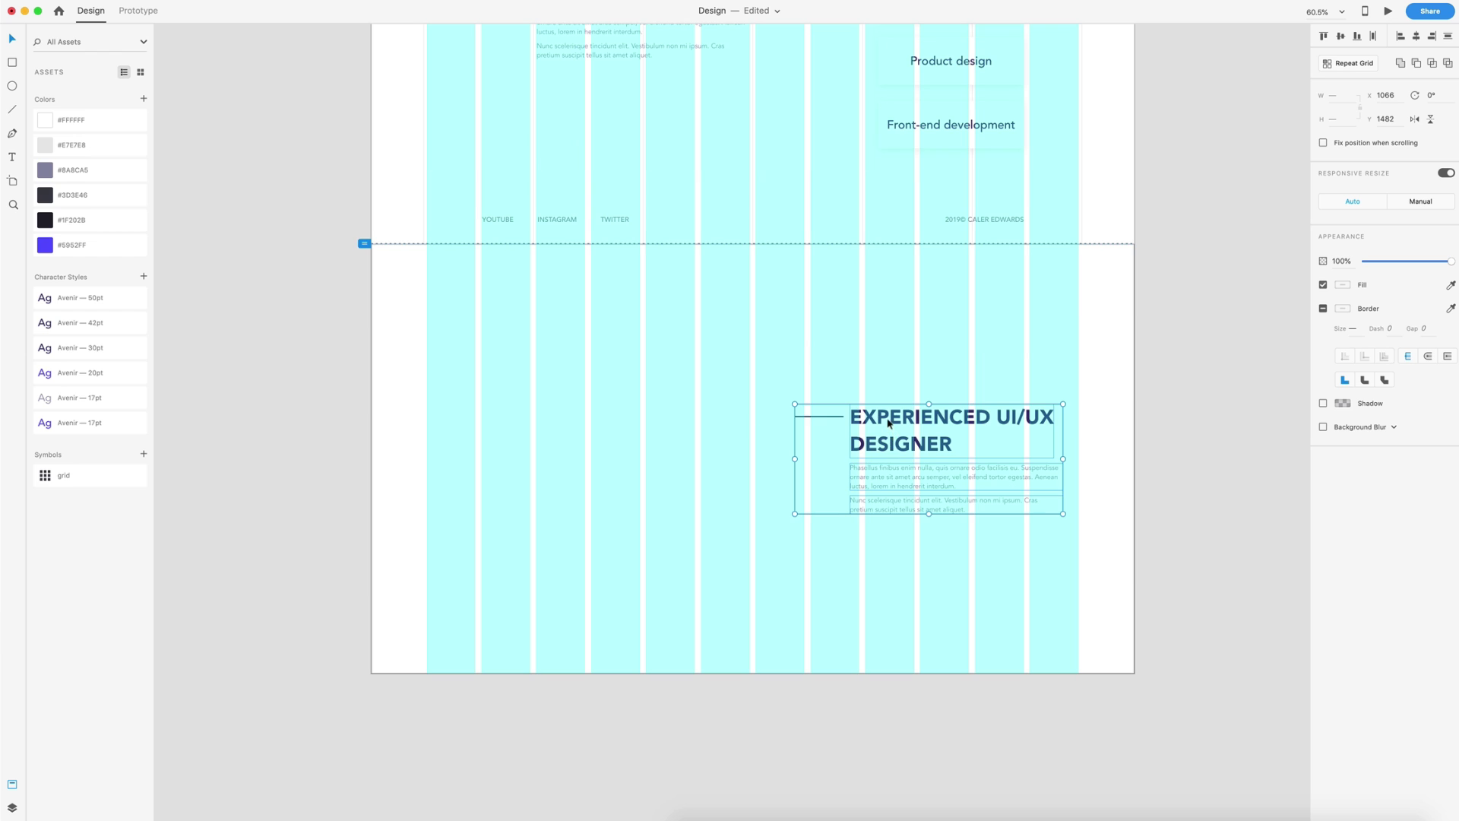
pyautogui.moveTo(894, 429); pyautogui.dragTo(849, 420)
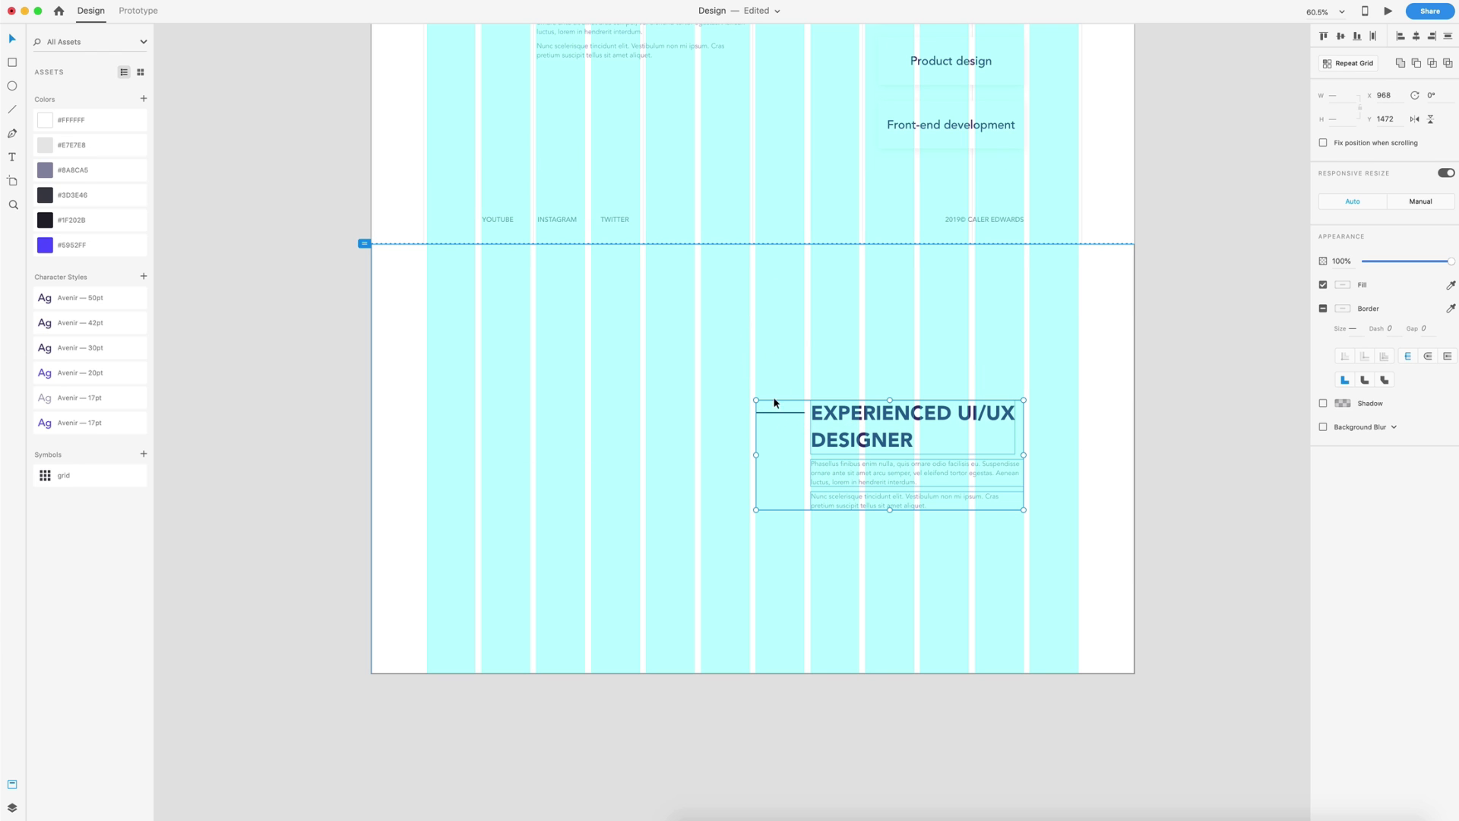
pyautogui.moveTo(846, 416); pyautogui.dragTo(846, 411)
# Nudge the heading block up to x 968, y 1420 and select its heading text
pyautogui.press('alt')
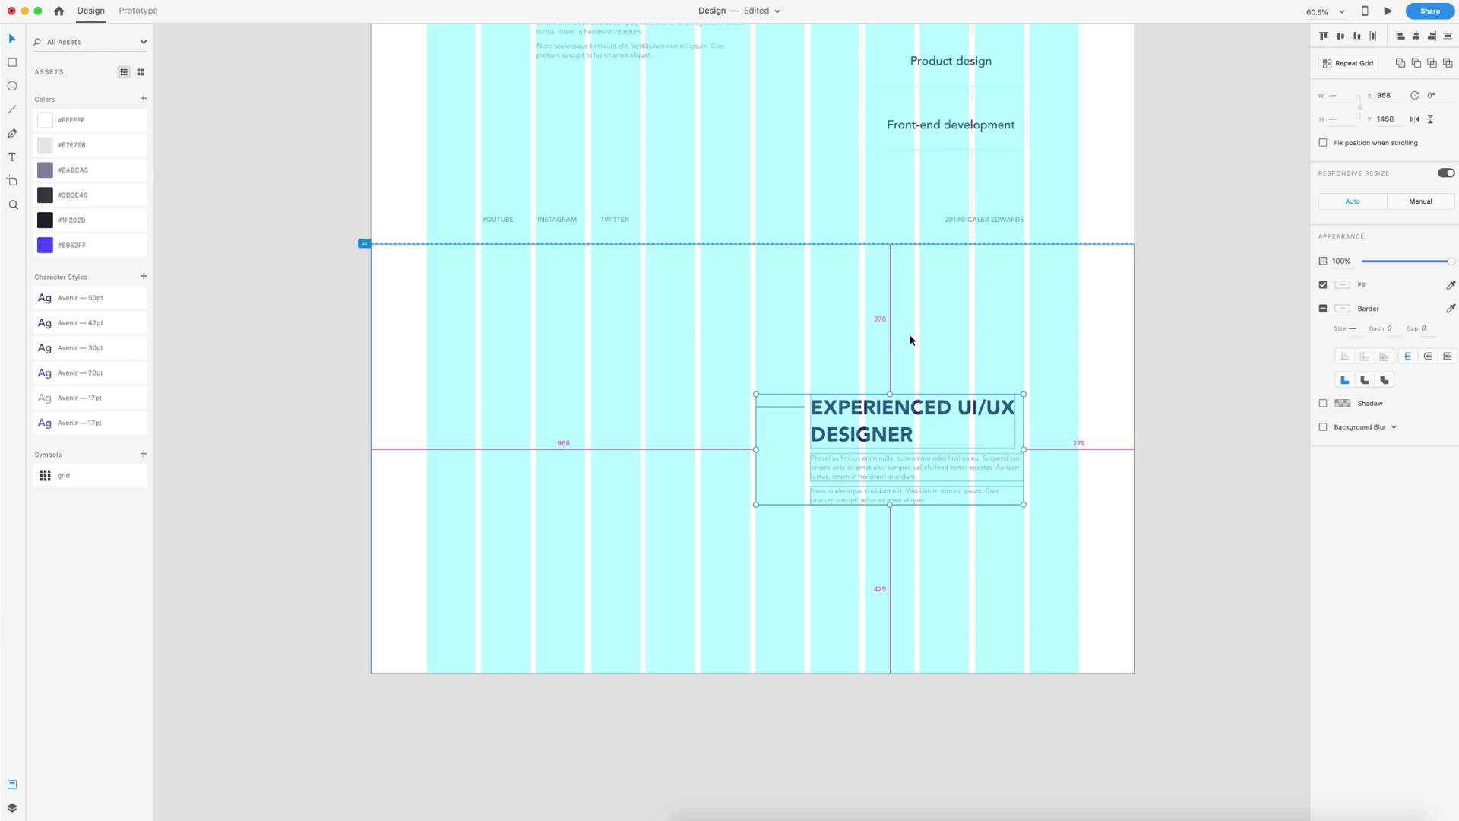
pyautogui.press('Up')
pyautogui.press('Up')
pyautogui.press('Up')
pyautogui.press('Up')
pyautogui.press('Up')
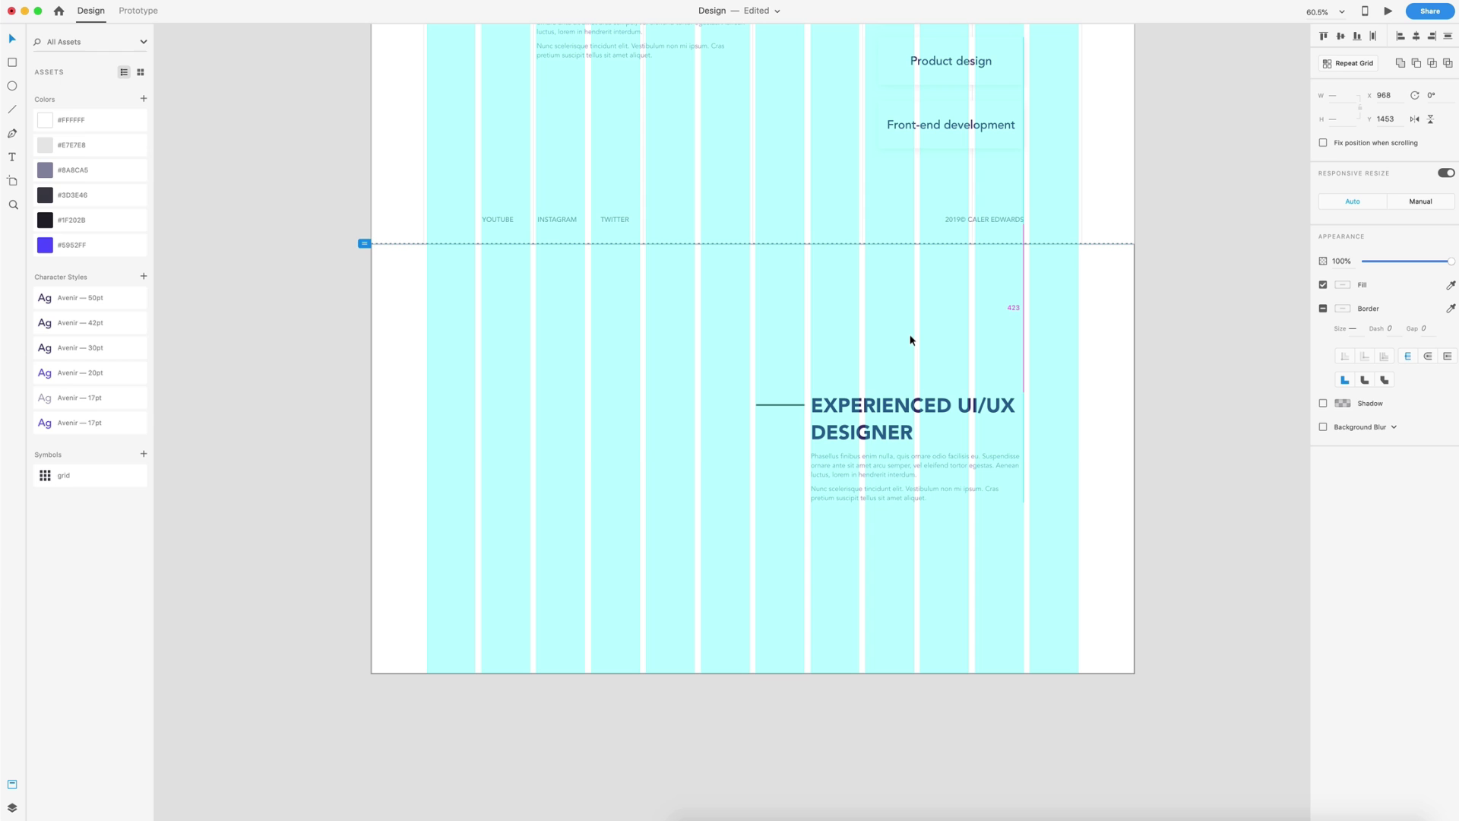
pyautogui.press('Up')
pyautogui.press('Up')
pyautogui.press('Up')
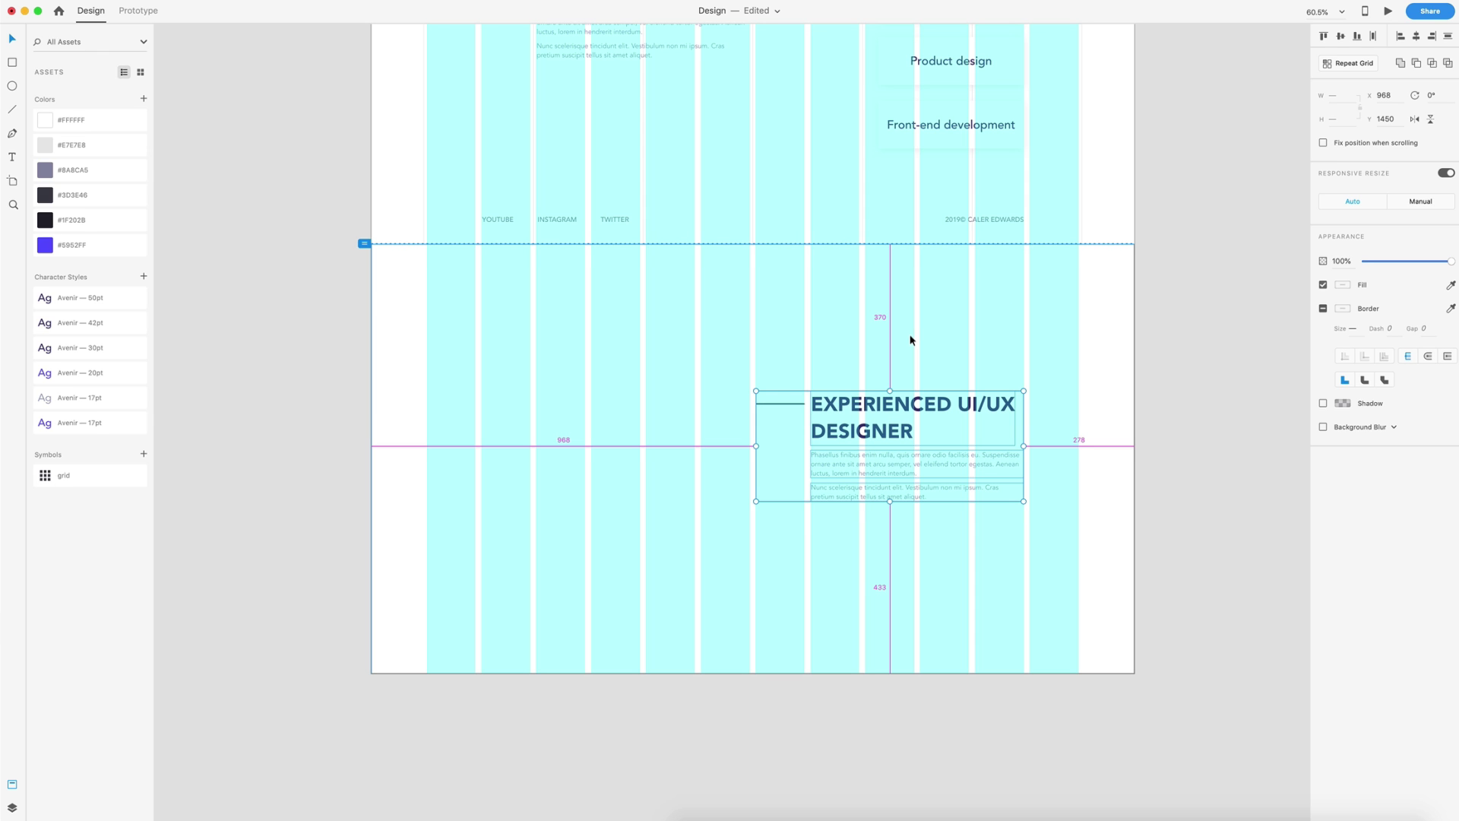
pyautogui.hotkey('shift', 'Up')
pyautogui.hotkey('shift', 'Up')
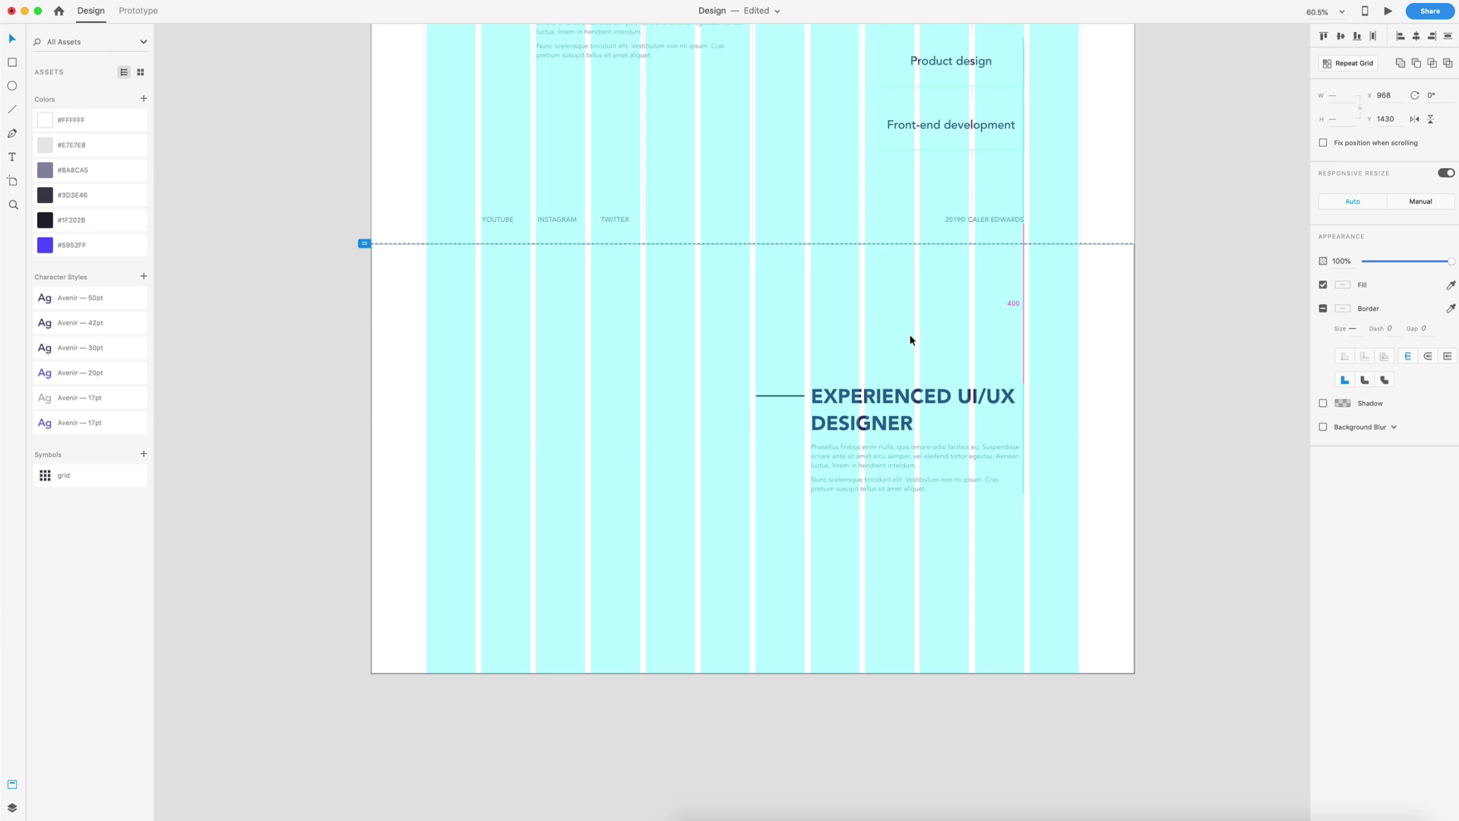
pyautogui.hotkey('shift', 'Up')
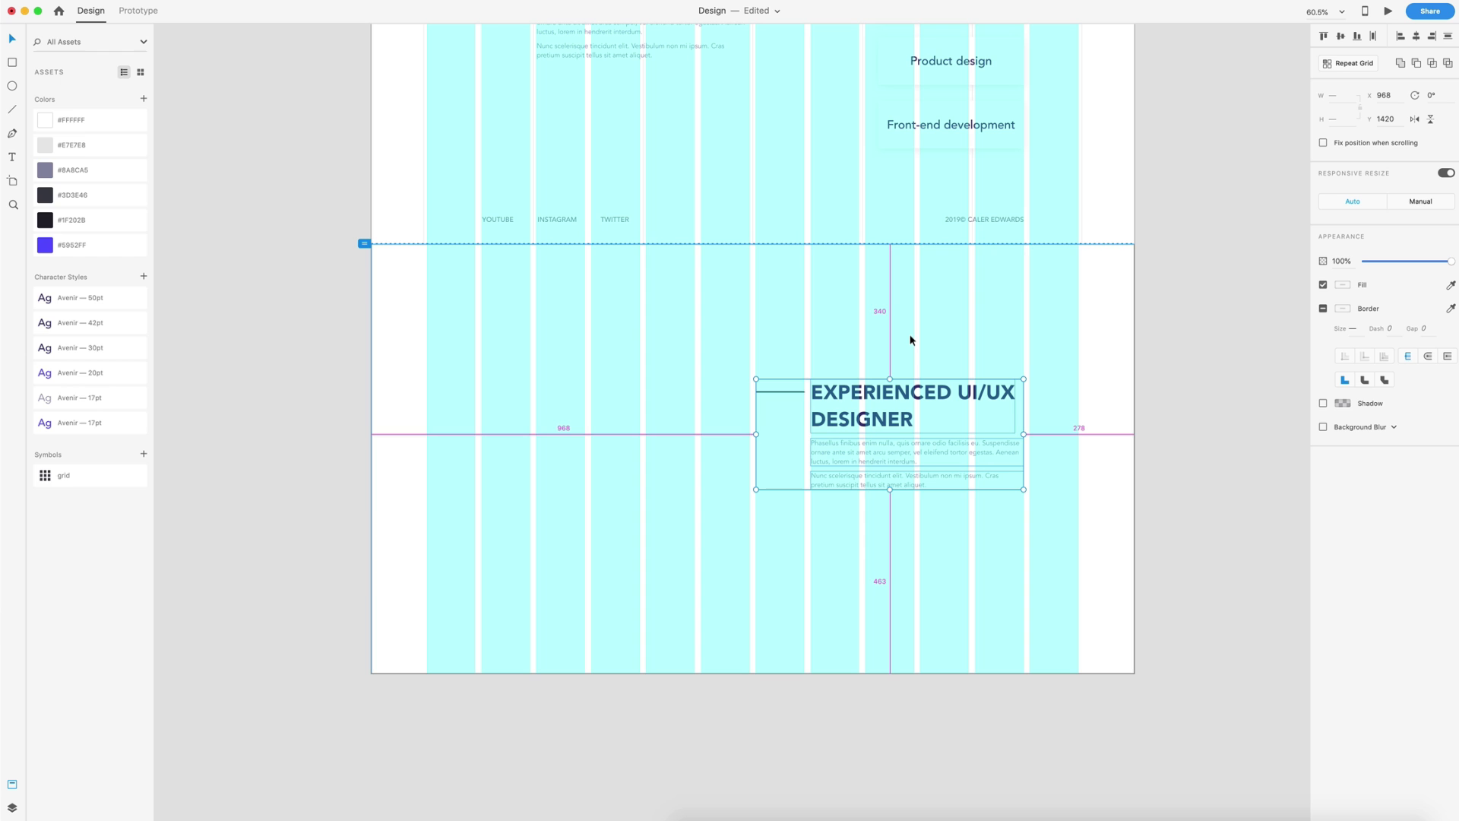
pyautogui.click(1238, 424)
pyautogui.click(1055, 312)
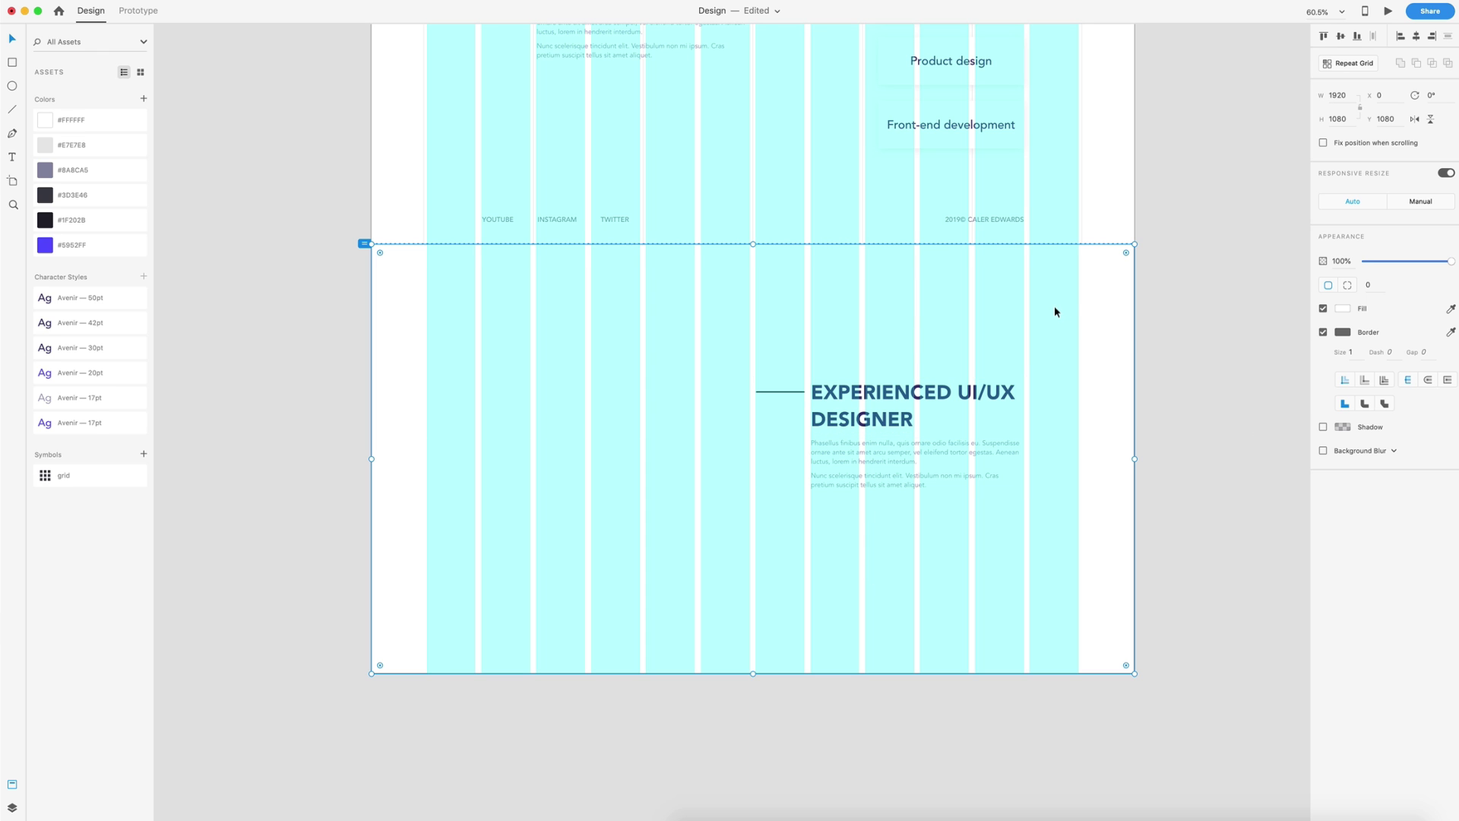
pyautogui.press('Escape')
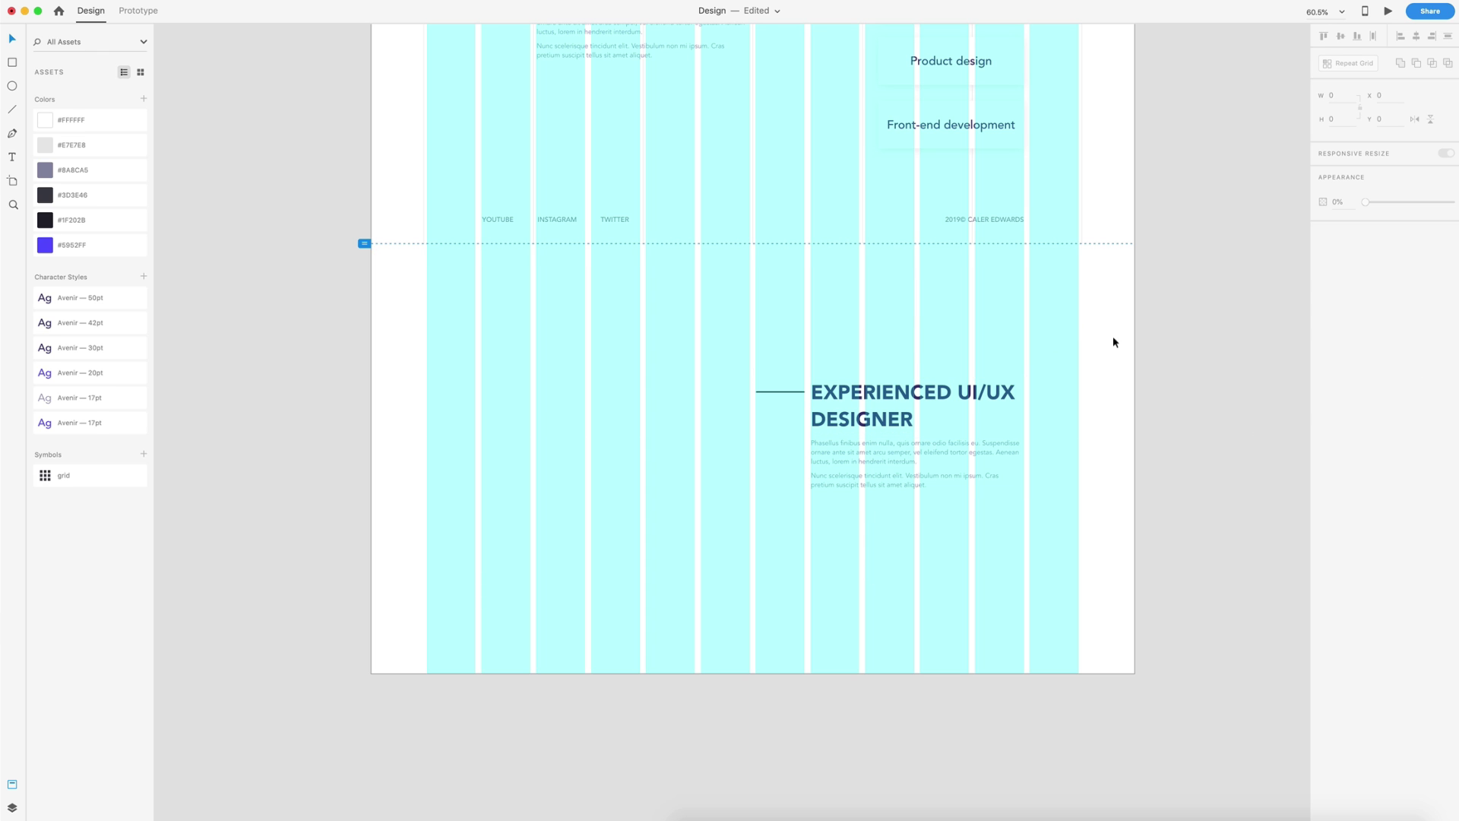
pyautogui.doubleClick(872, 392)
pyautogui.doubleClick(872, 391)
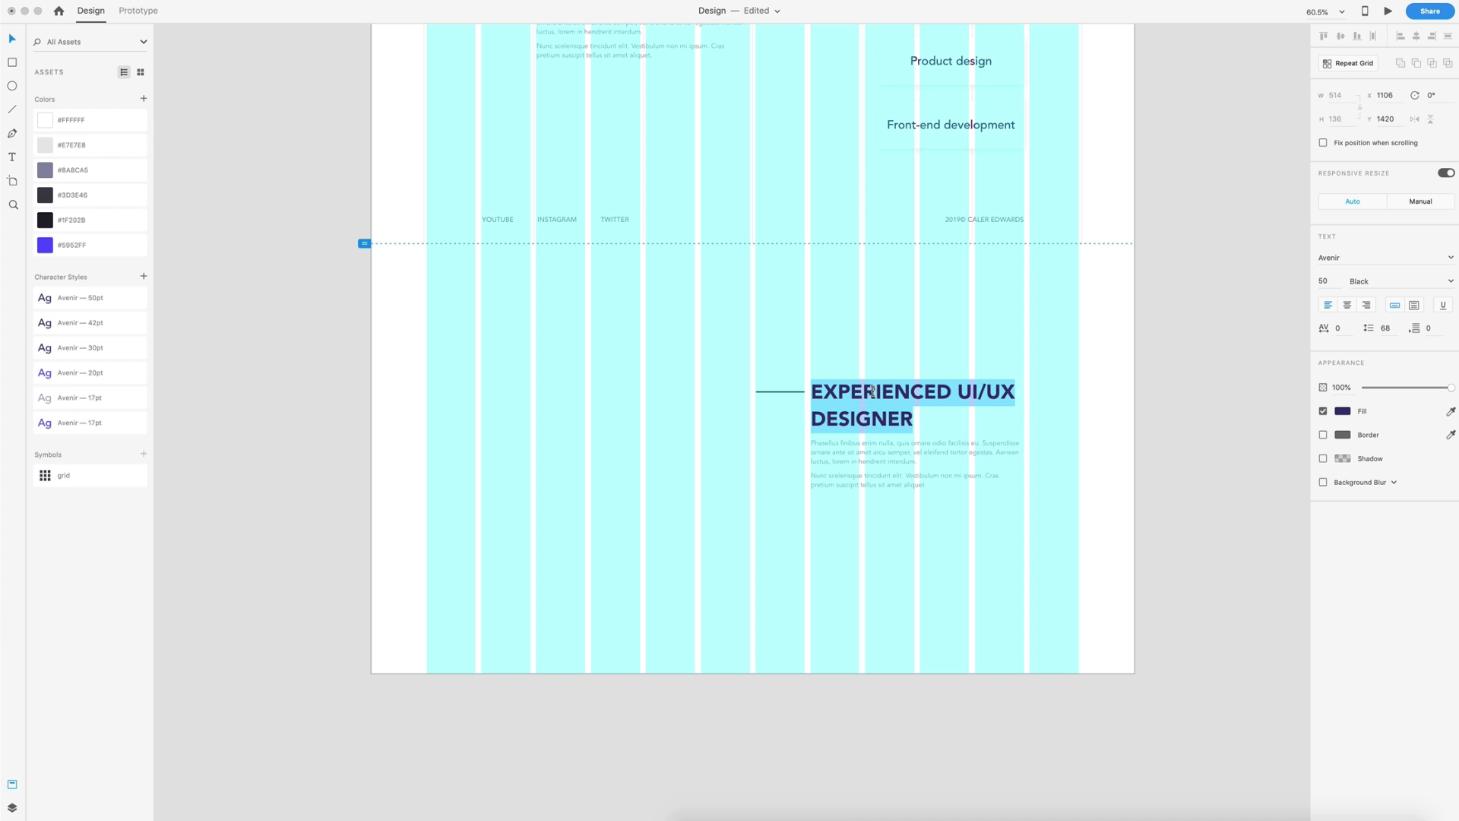
# Replace the lower heading text with 'DESIGN & DEVELOPMENT'
pyautogui.write('DES')
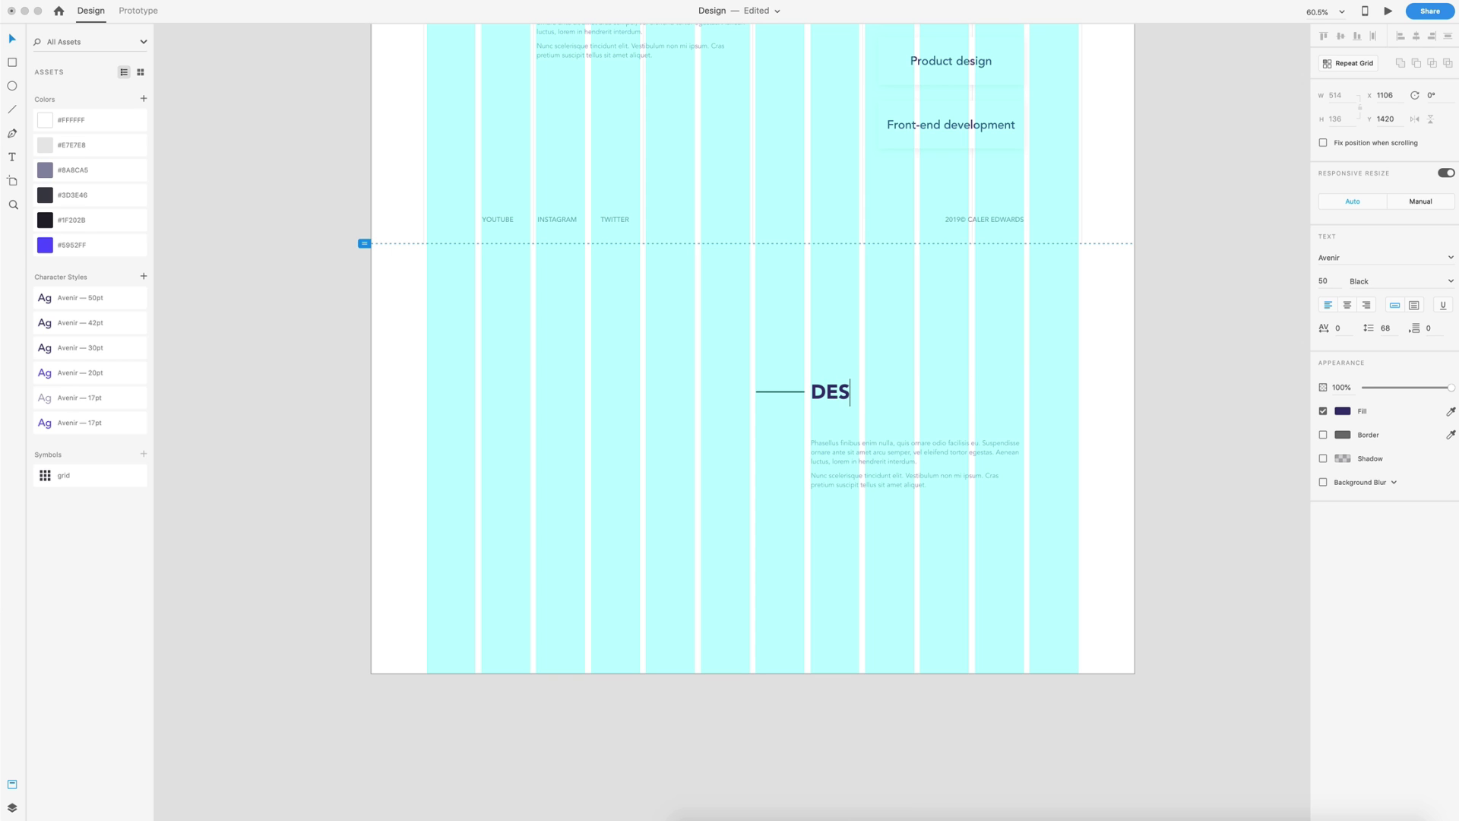
pyautogui.write('IGN & DEVELOPMENT')
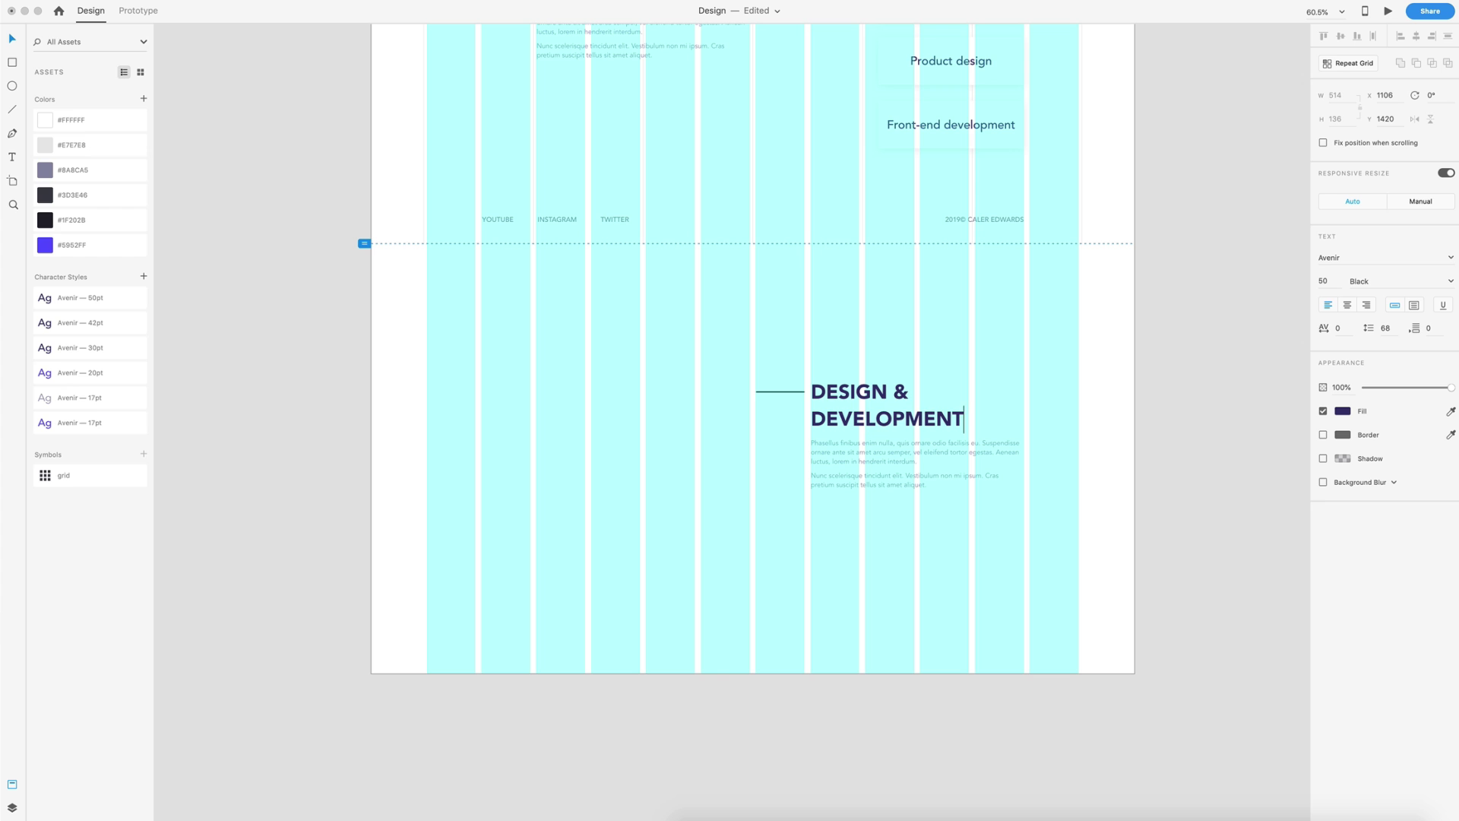
pyautogui.press('Escape')
pyautogui.click(1088, 412)
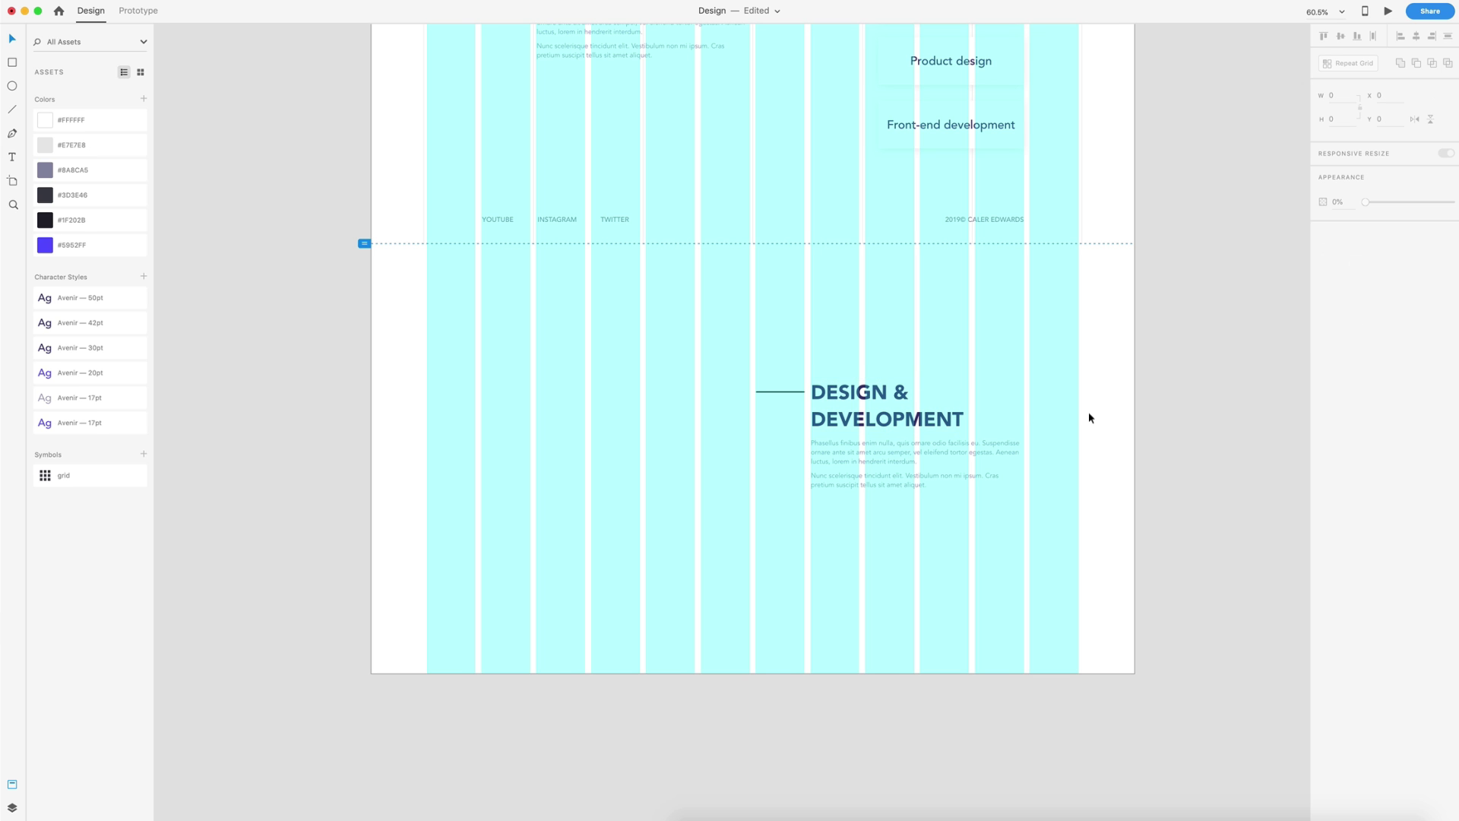
pyautogui.hscroll(-3, 1088, 412)
# Draw a borderless #5952FF bar, 942 × 259, left of the heading past the artboard edge
pyautogui.click(12, 62)
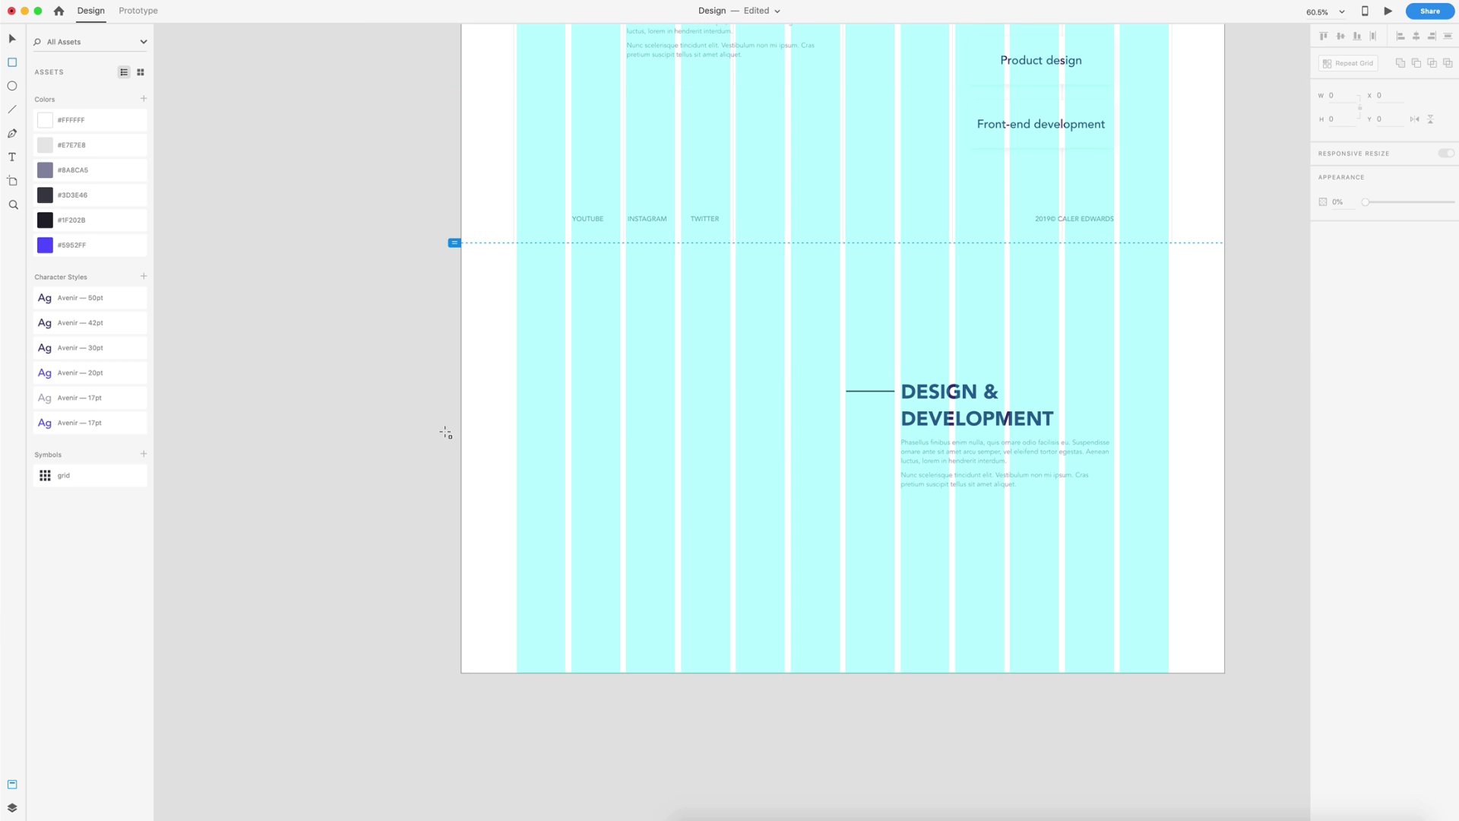
pyautogui.moveTo(411, 426); pyautogui.dragTo(785, 528)
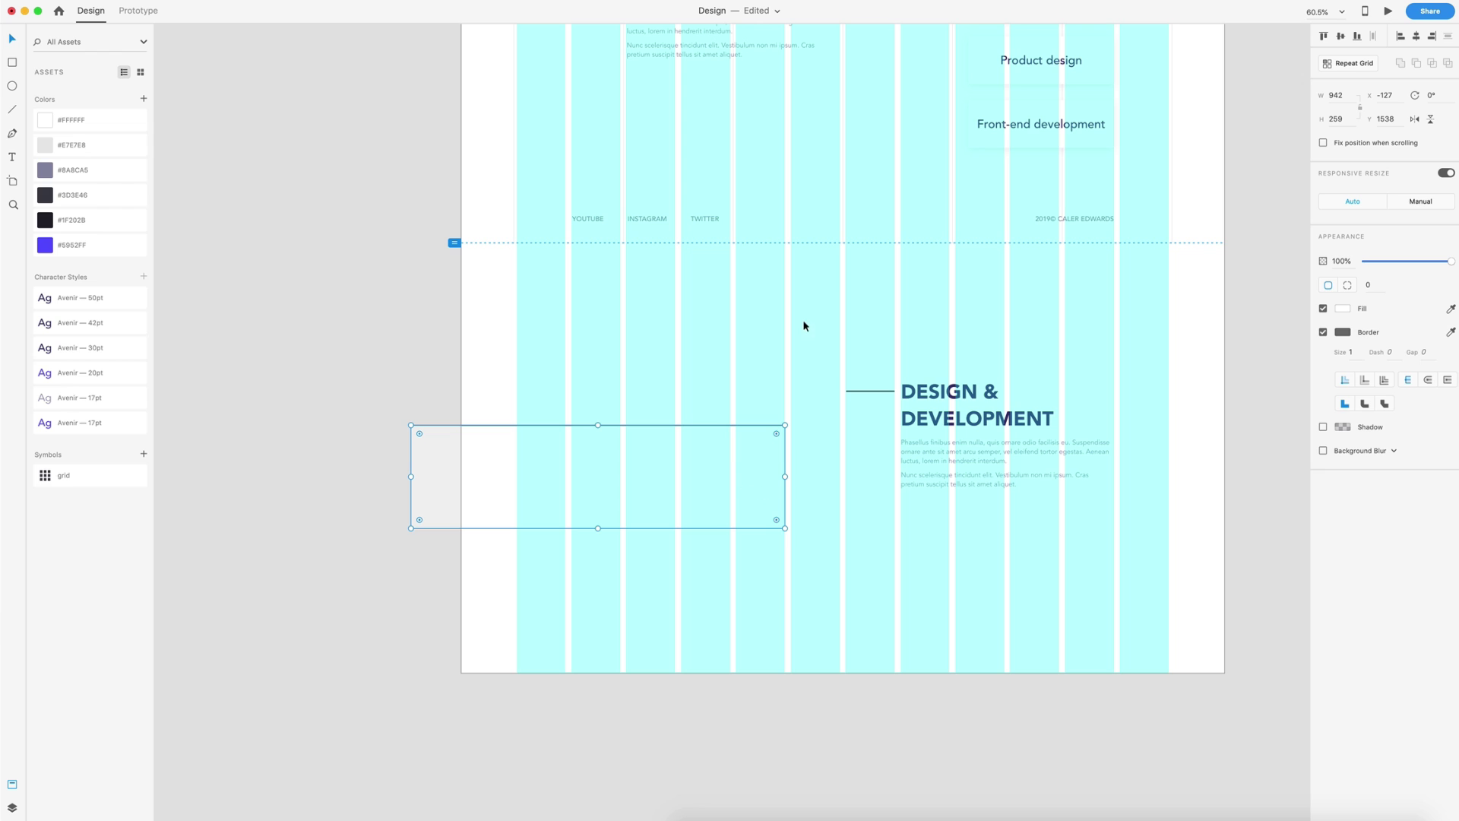
pyautogui.moveTo(764, 504); pyautogui.dragTo(748, 494)
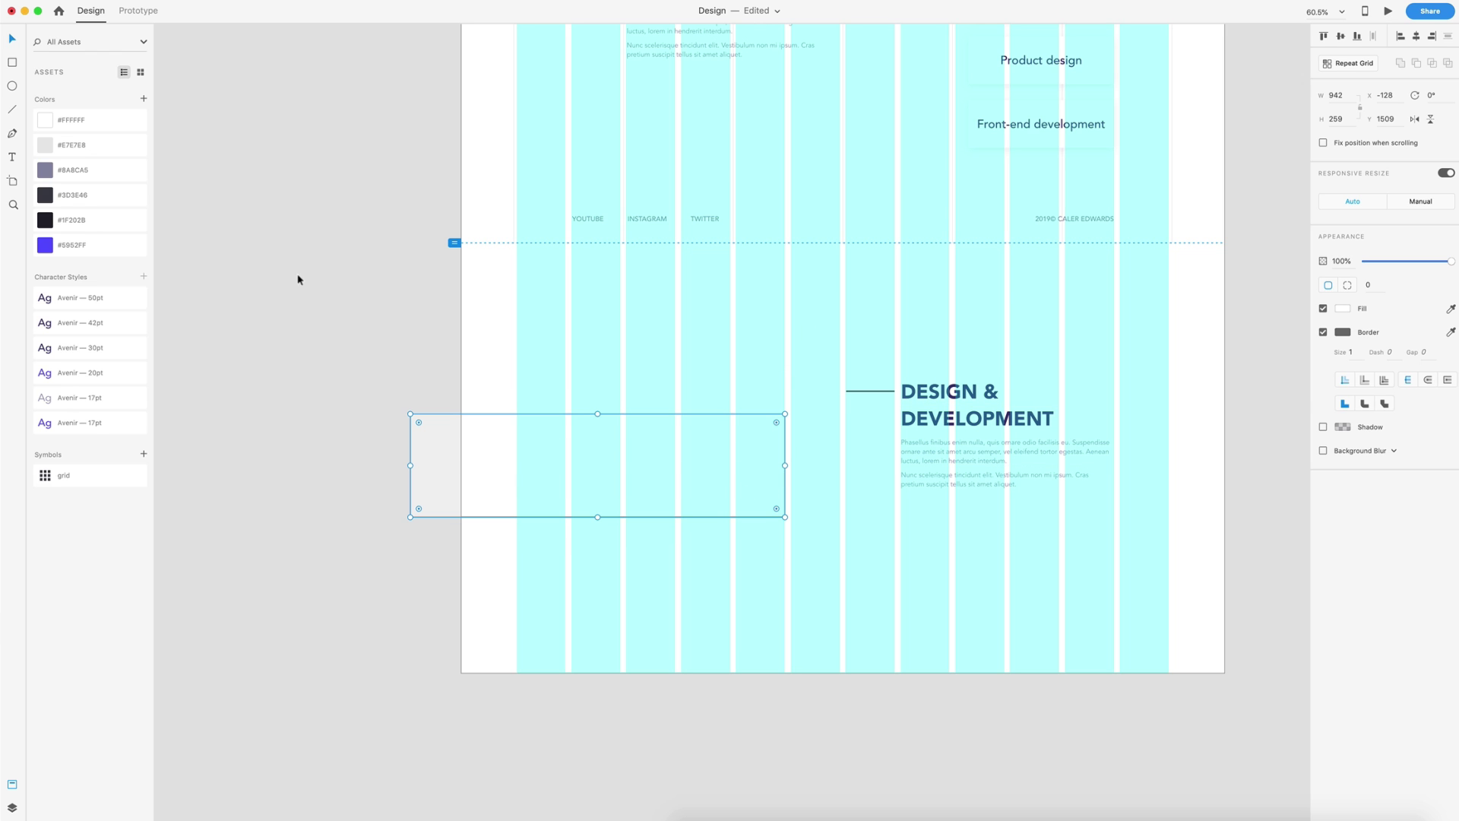
pyautogui.click(46, 247)
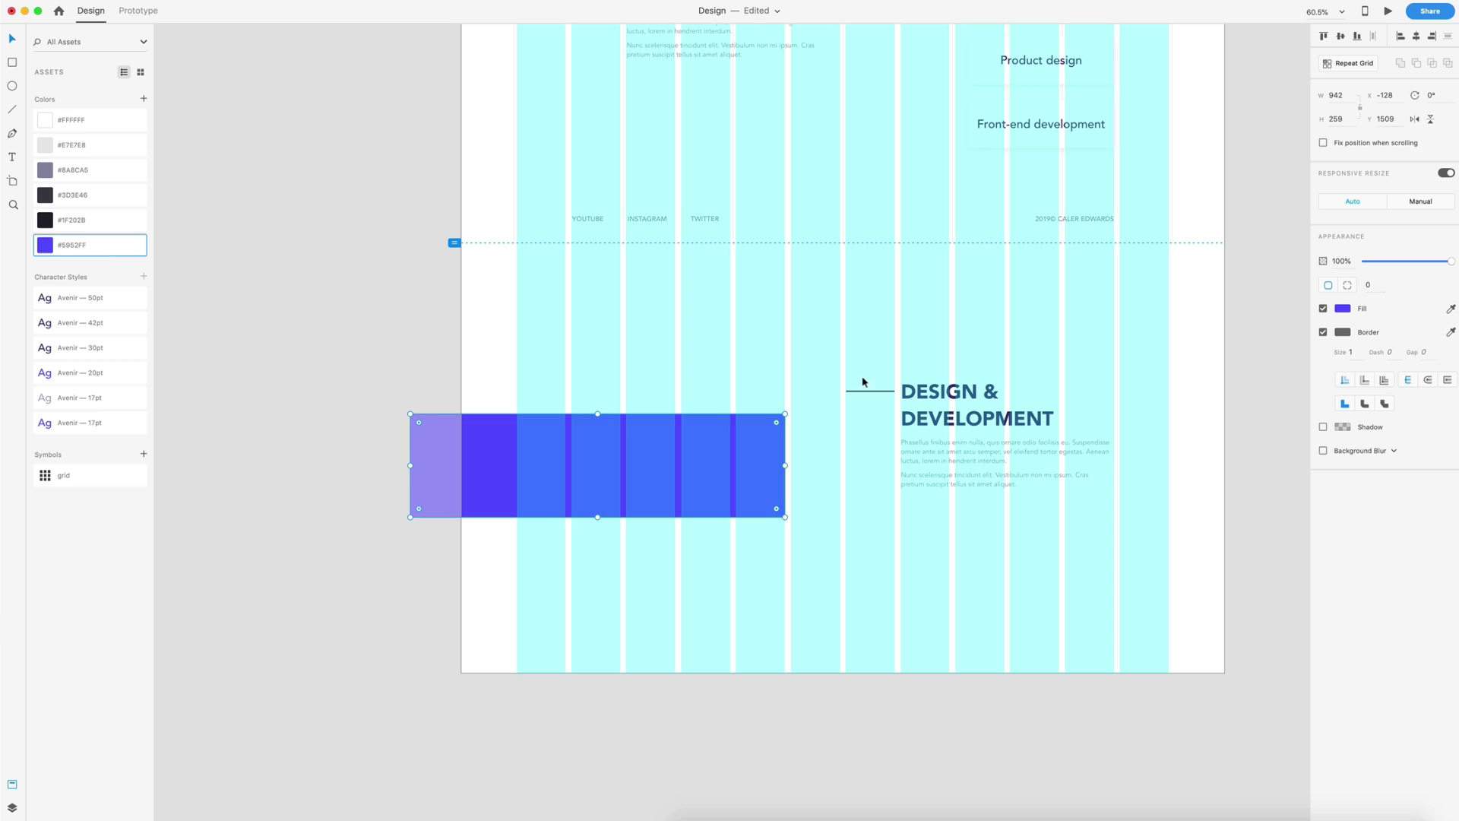
pyautogui.click(1323, 332)
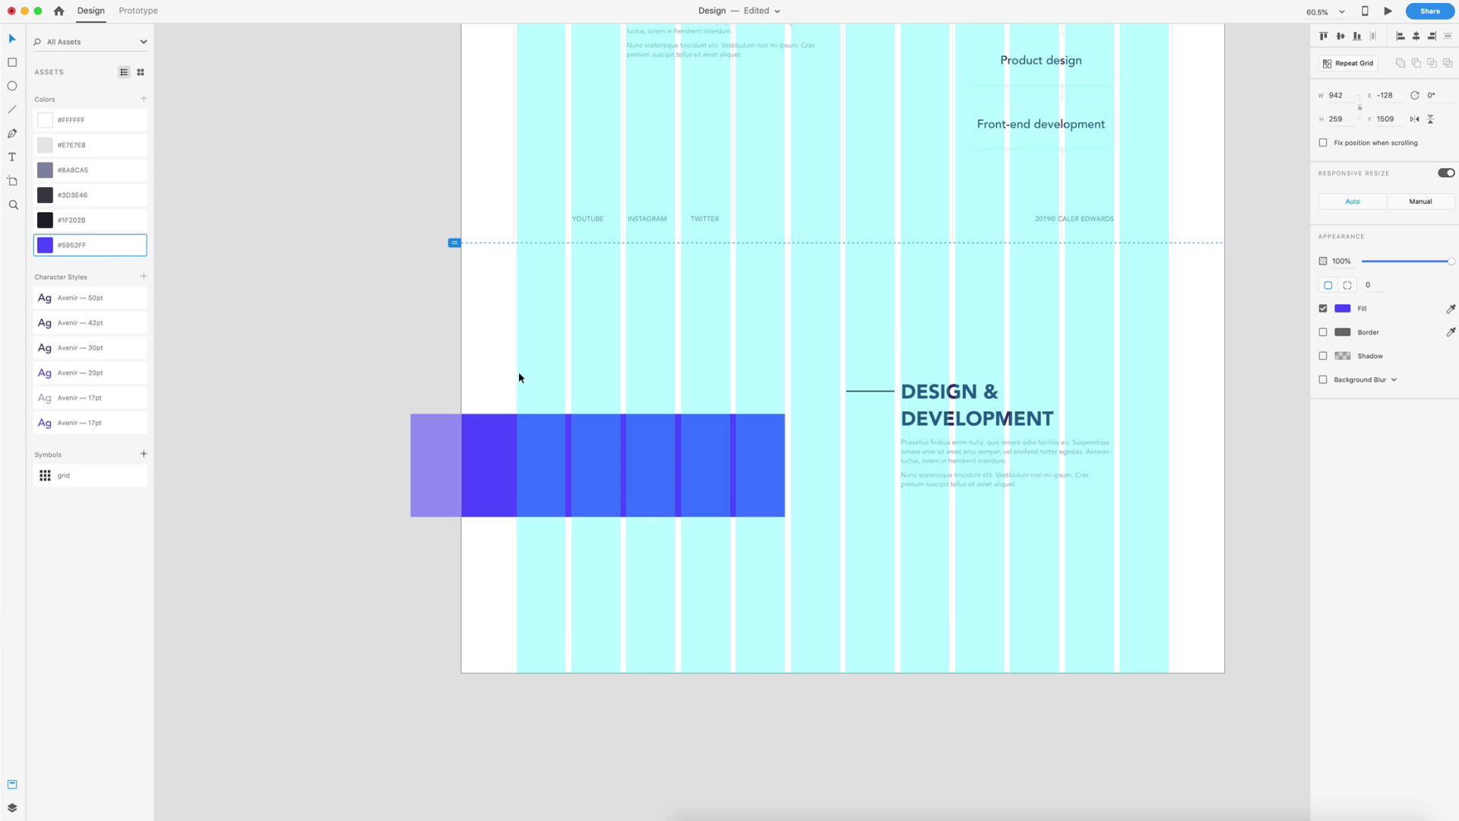
pyautogui.click(619, 354)
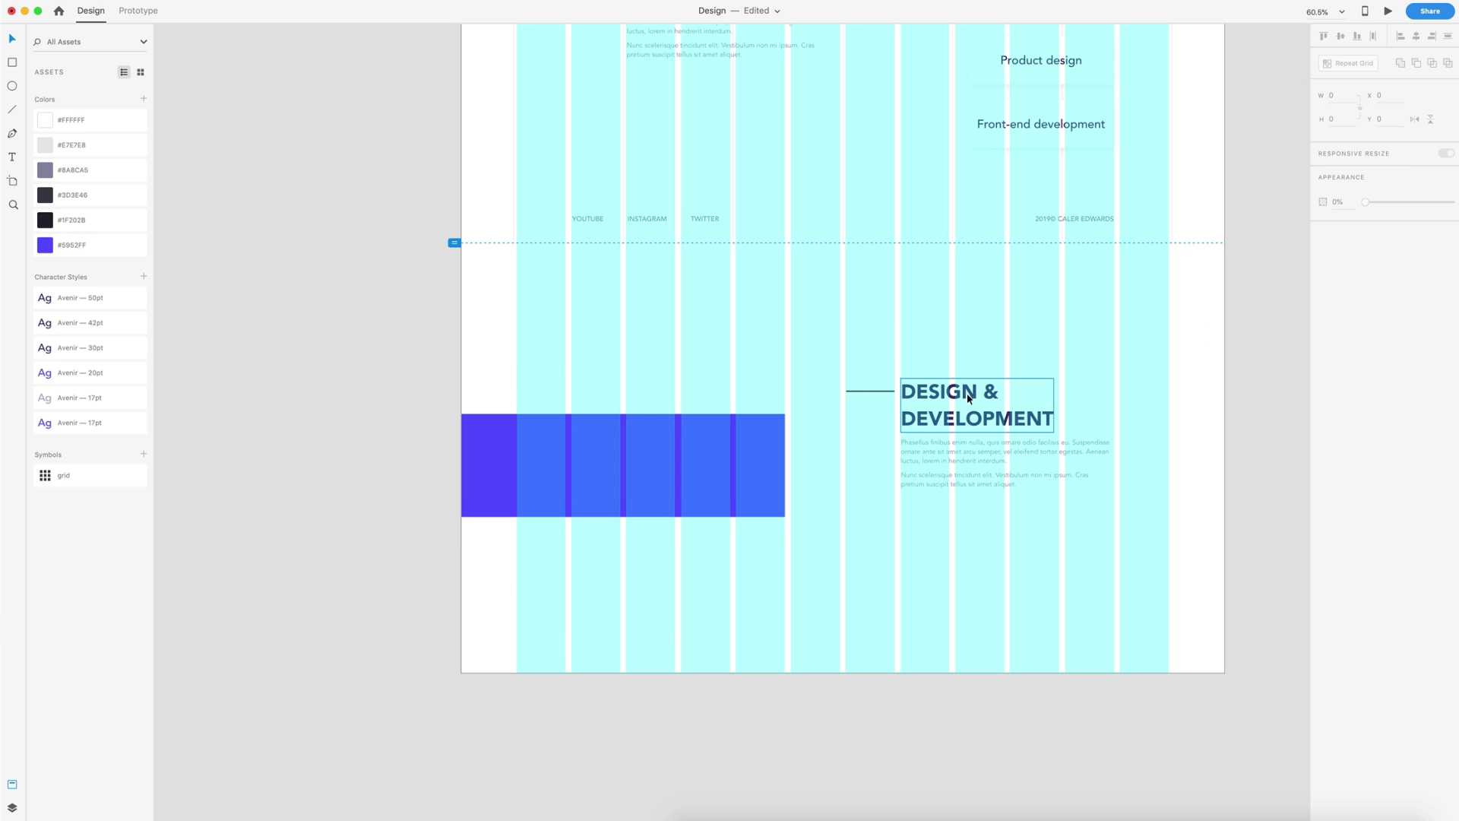
# Place a white copy of the heading in front of the purple bar
pyautogui.moveTo(966, 394); pyautogui.dragTo(673, 459)
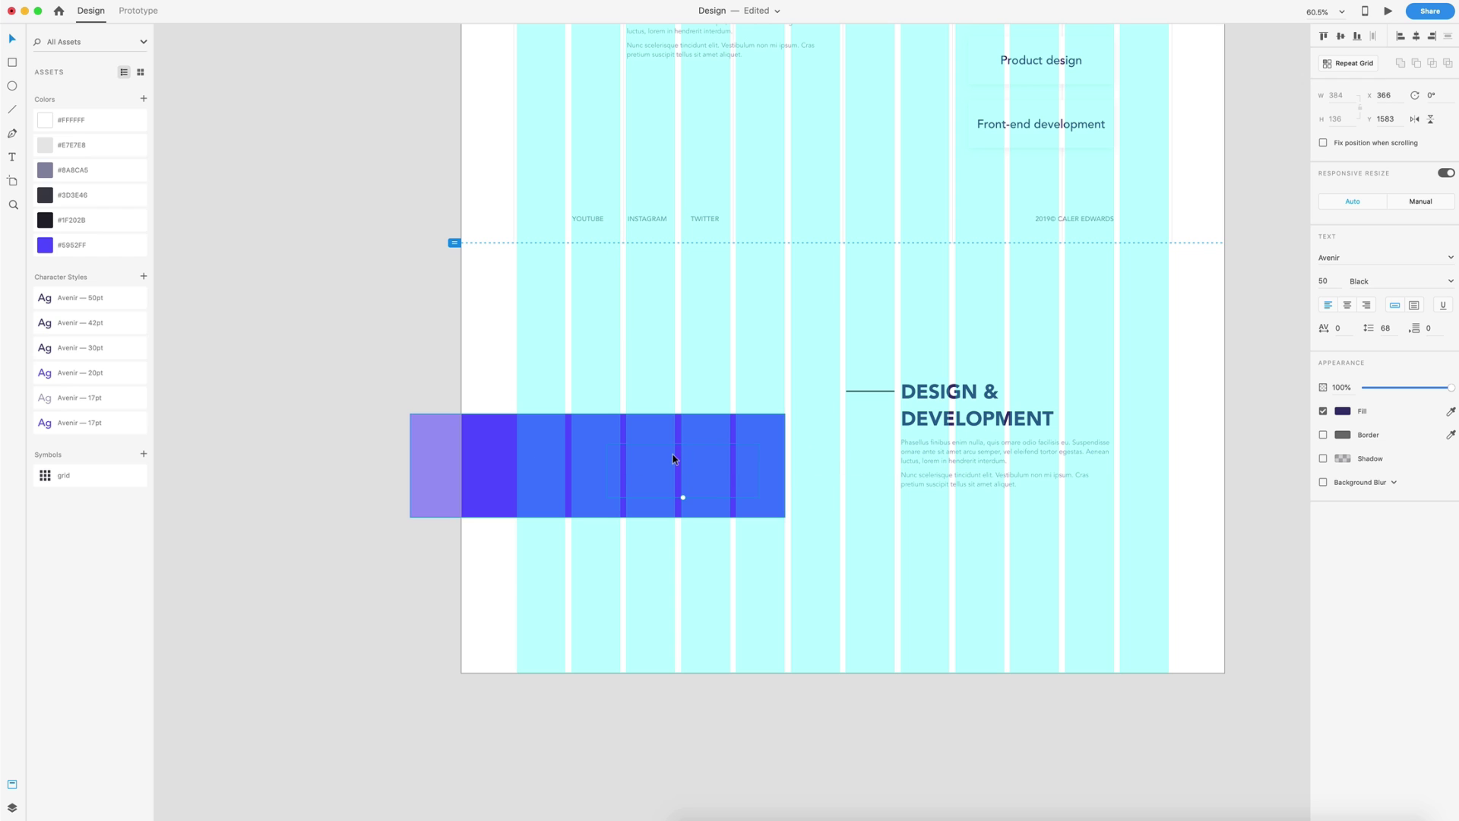
pyautogui.press('super+shift+bracketright')
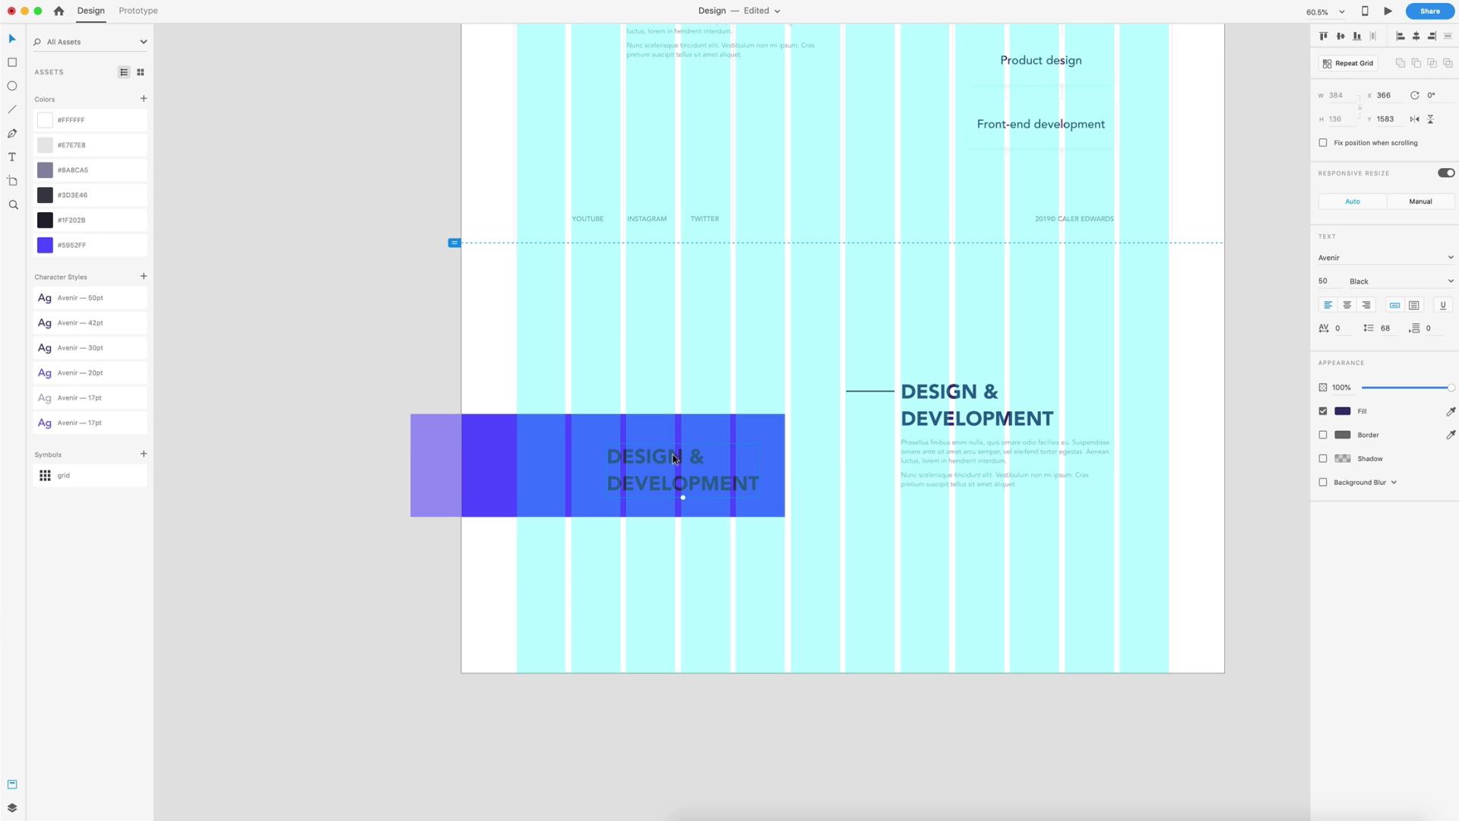
pyautogui.click(44, 120)
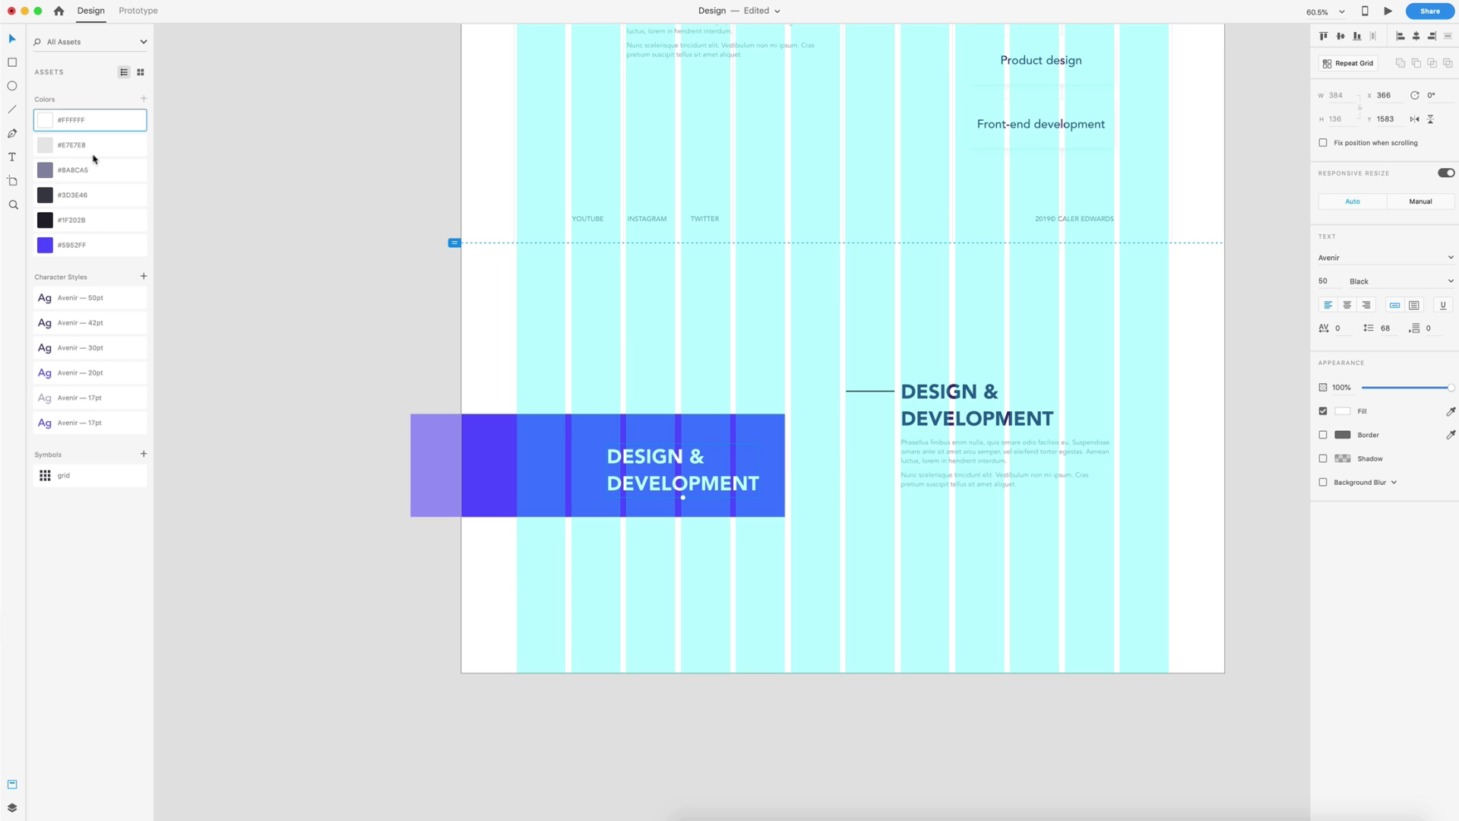
# Change its text to 'LET'S START A PROJECT' / 'TOGETHER', right-aligned at the bar's bottom-right
pyautogui.doubleClick(618, 459)
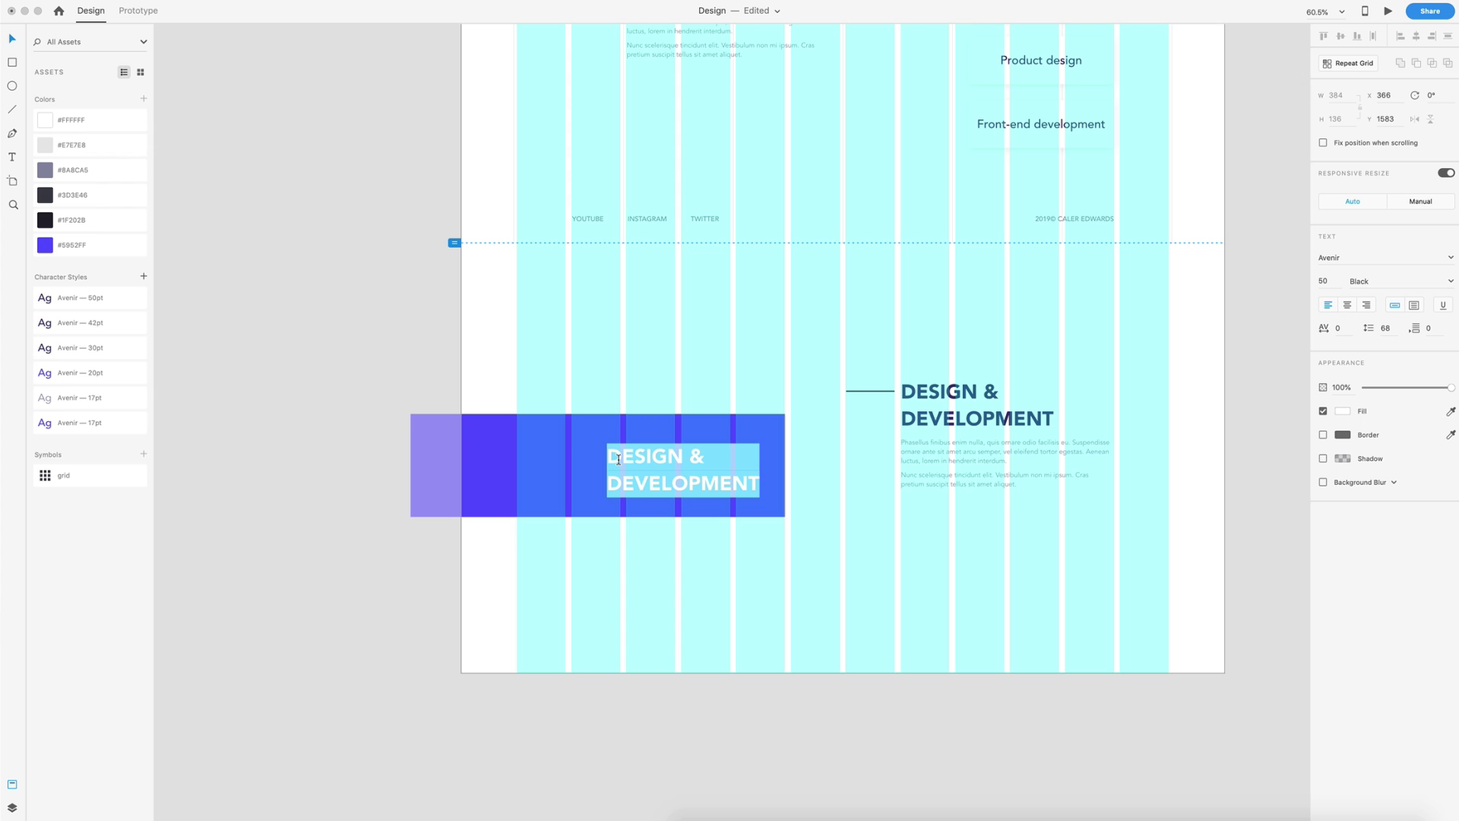
pyautogui.write("LET'S START A PROJECT TOGETH")
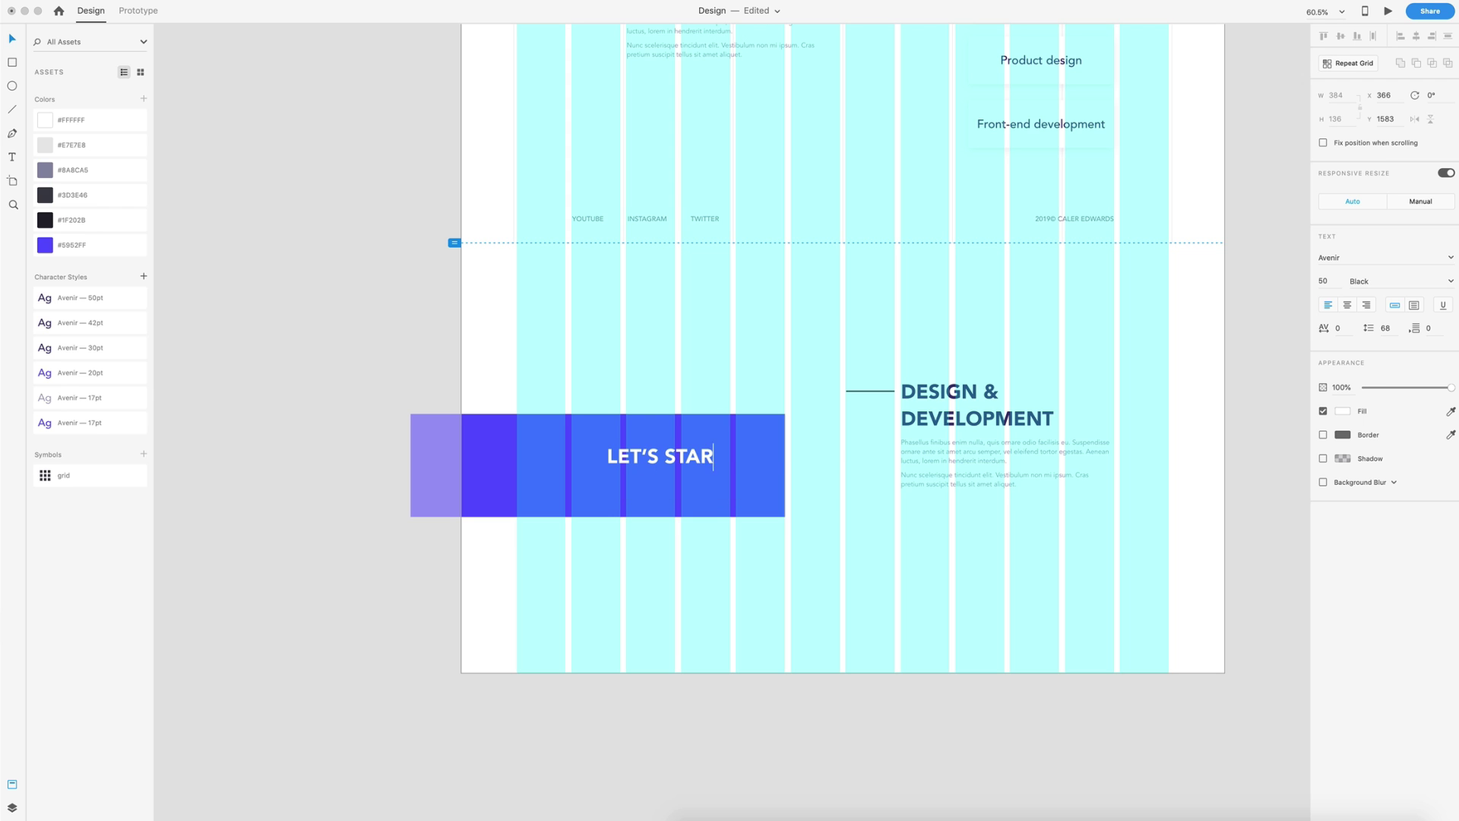
pyautogui.write('ER')
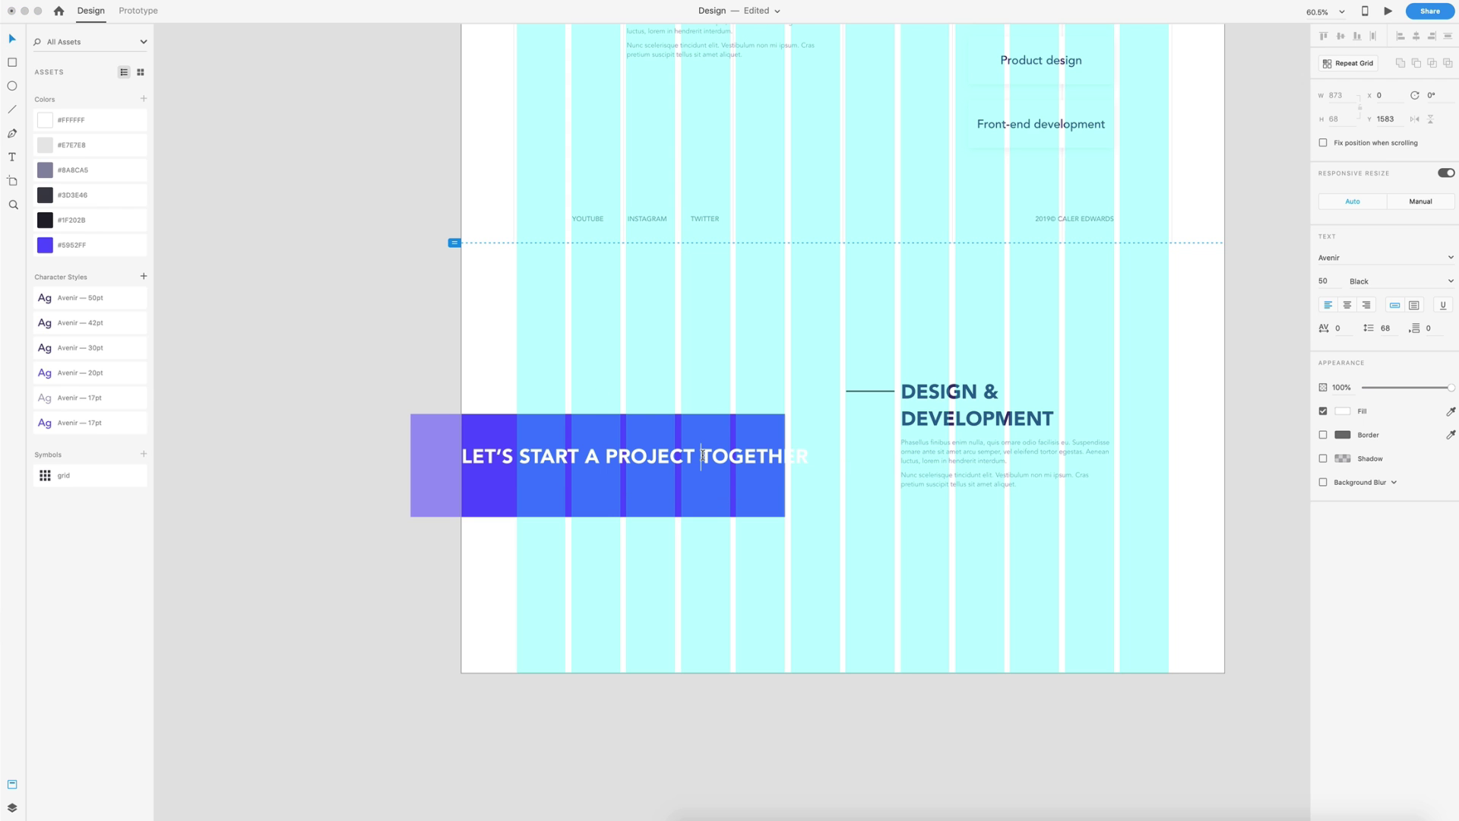
pyautogui.click(703, 456)
pyautogui.press('BackSpace')
pyautogui.press('Return')
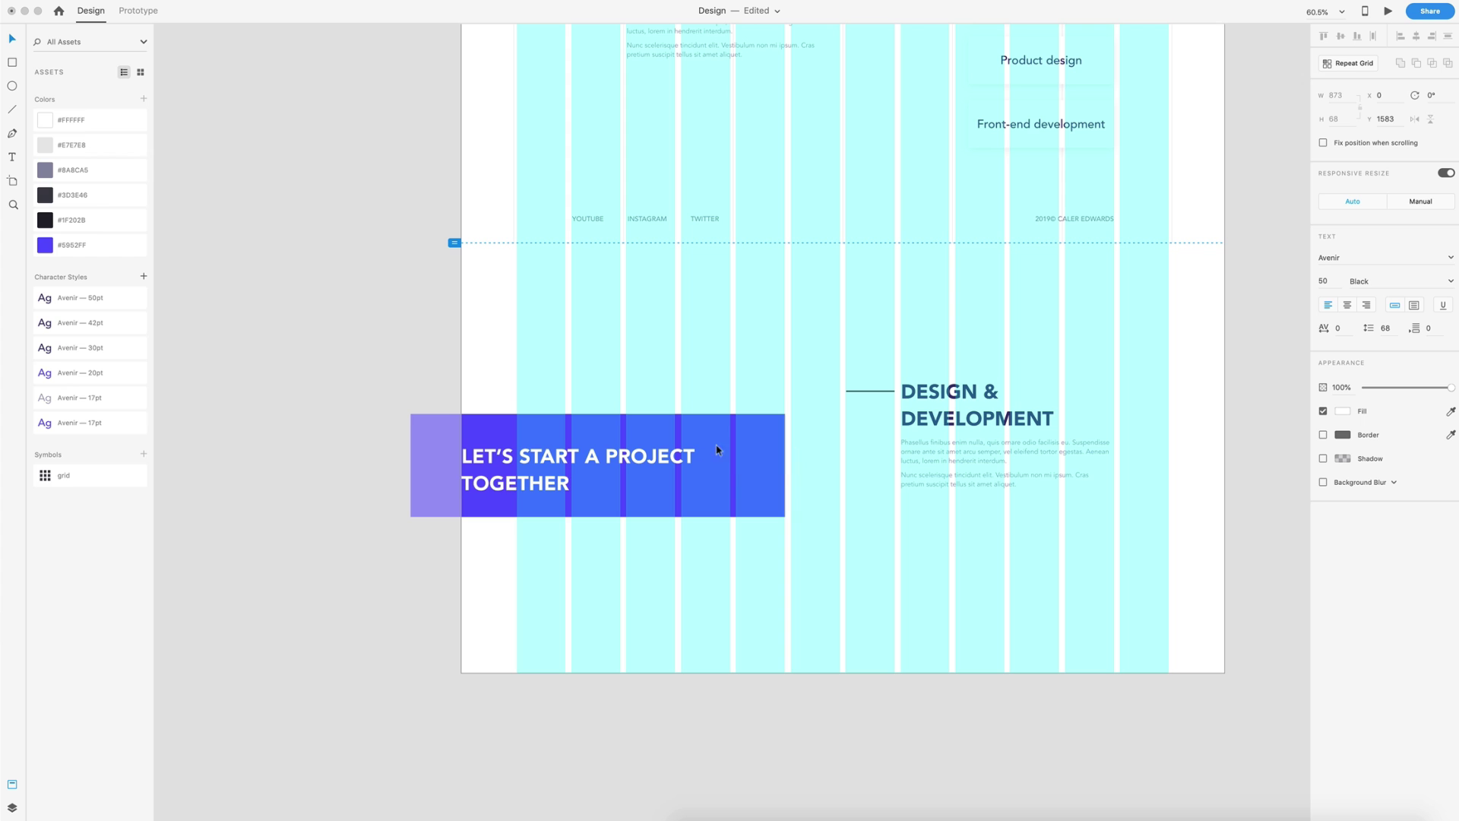
pyautogui.click(1367, 307)
pyautogui.moveTo(646, 454); pyautogui.dragTo(698, 479)
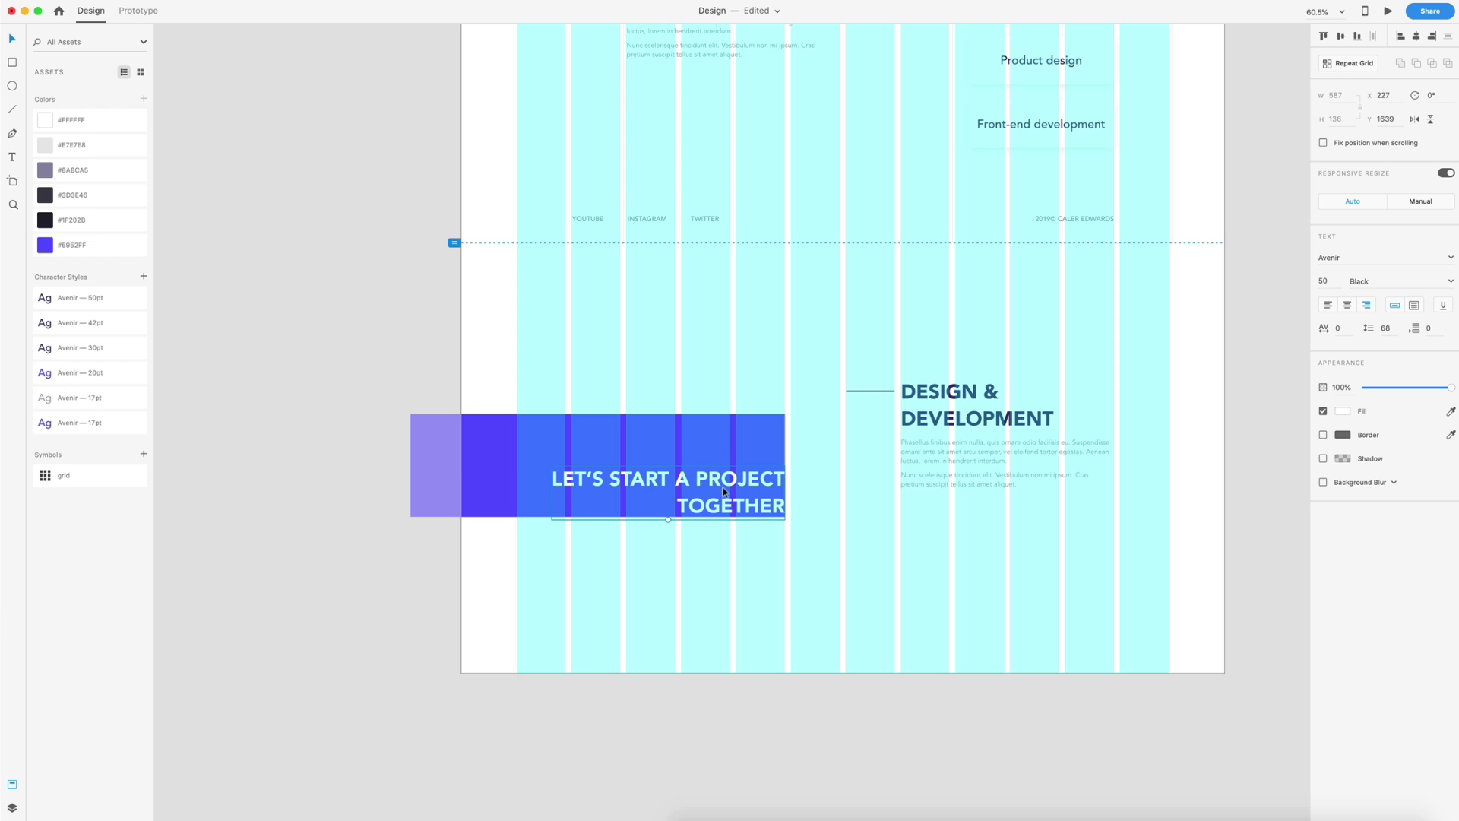
# Nudge the banner heading to x 230, y 1651 and paste the ic_arrow_upward_24px symbol
pyautogui.scroll(10, 850, 606)
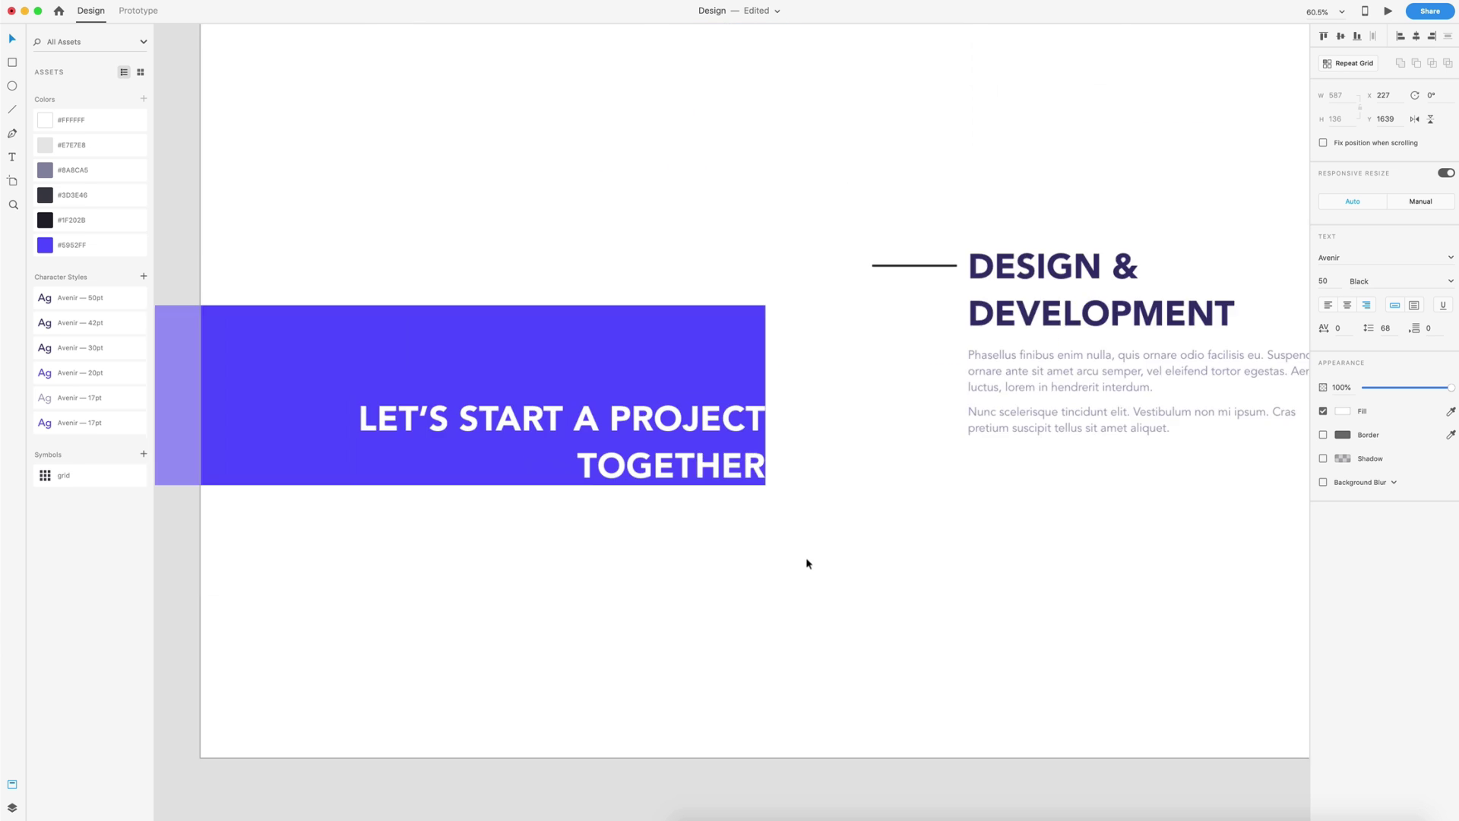
pyautogui.scroll(5, 741, 333)
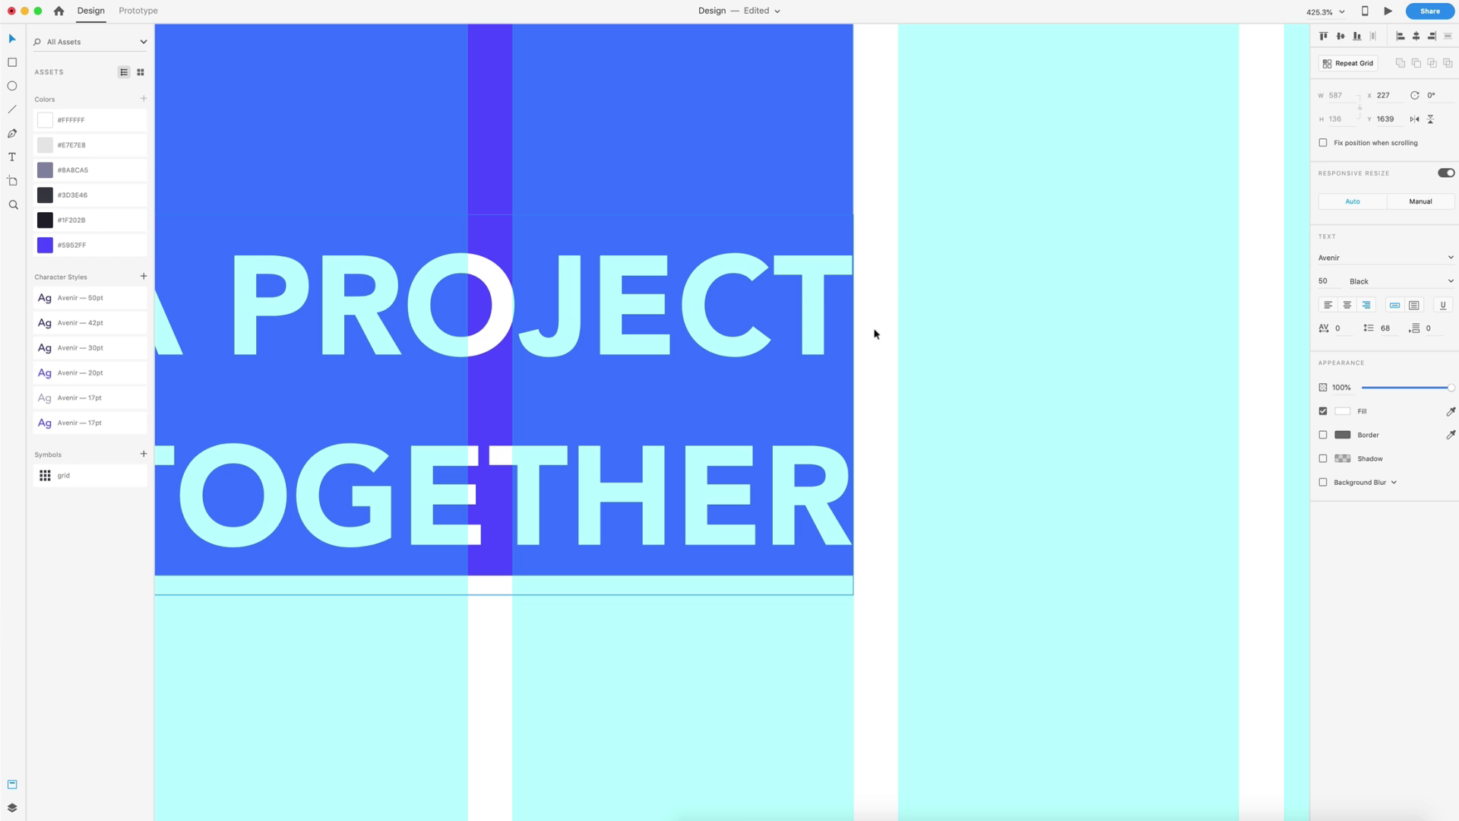
pyautogui.press('Right')
pyautogui.press('Down')
pyautogui.press('Down')
pyautogui.press('Down')
pyautogui.press('Down')
pyautogui.press('Down')
pyautogui.press('Down')
pyautogui.press('Down')
pyautogui.press('Down')
pyautogui.press('Down')
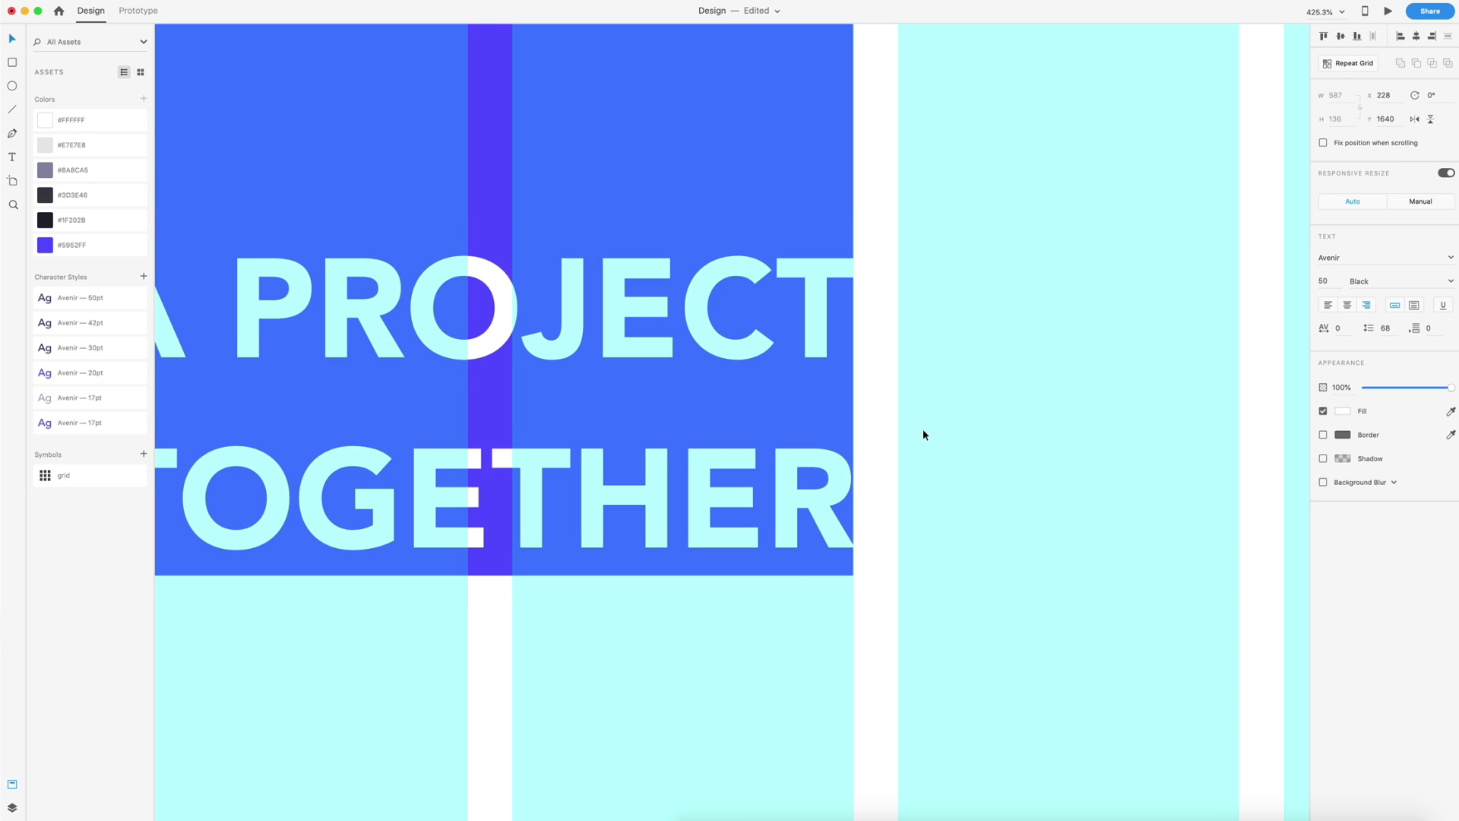
pyautogui.press('Down')
pyautogui.press('Down')
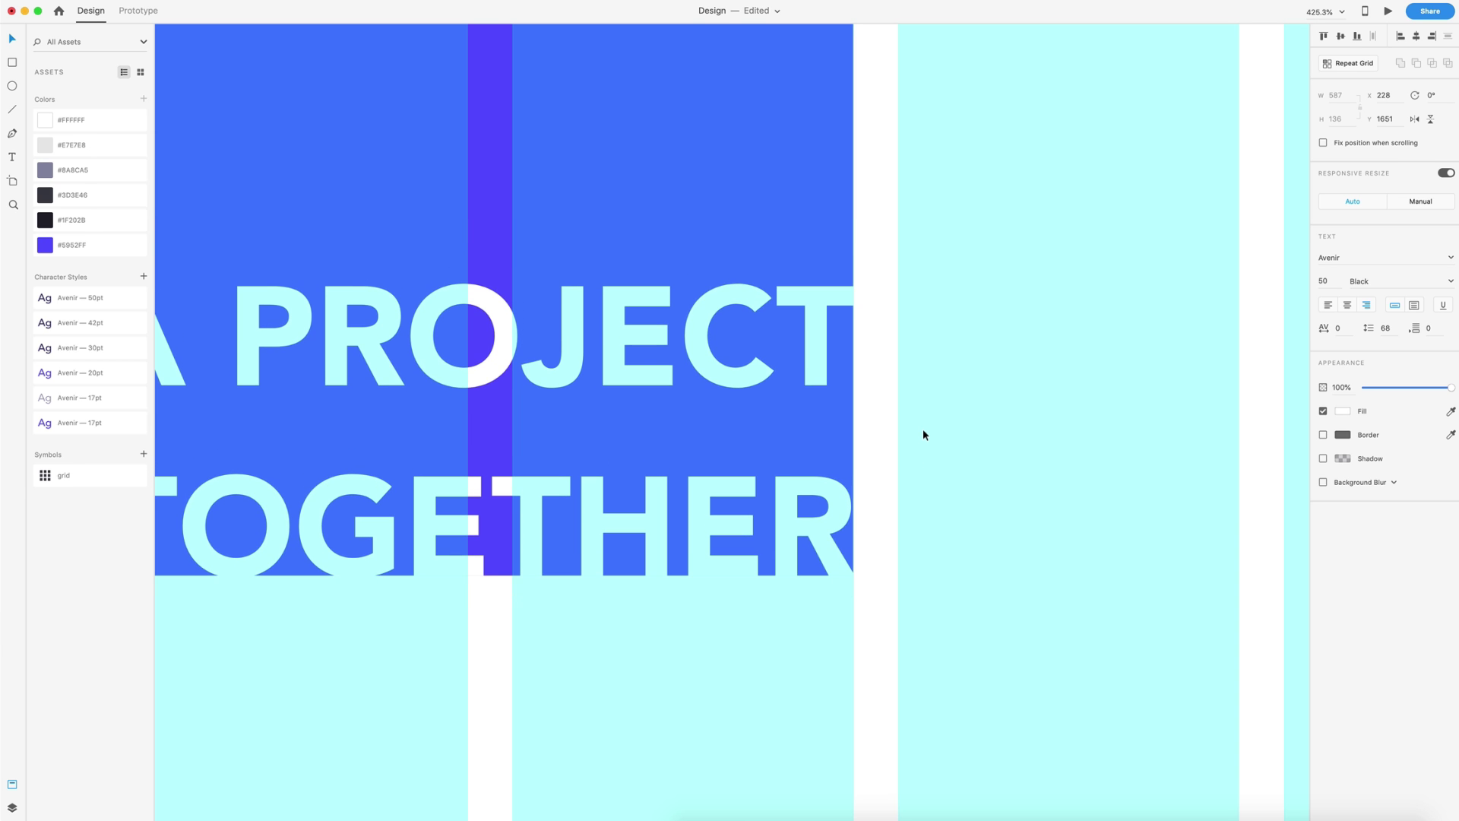
pyautogui.press('Down')
pyautogui.press('Right')
pyautogui.scroll(-10, 922, 434)
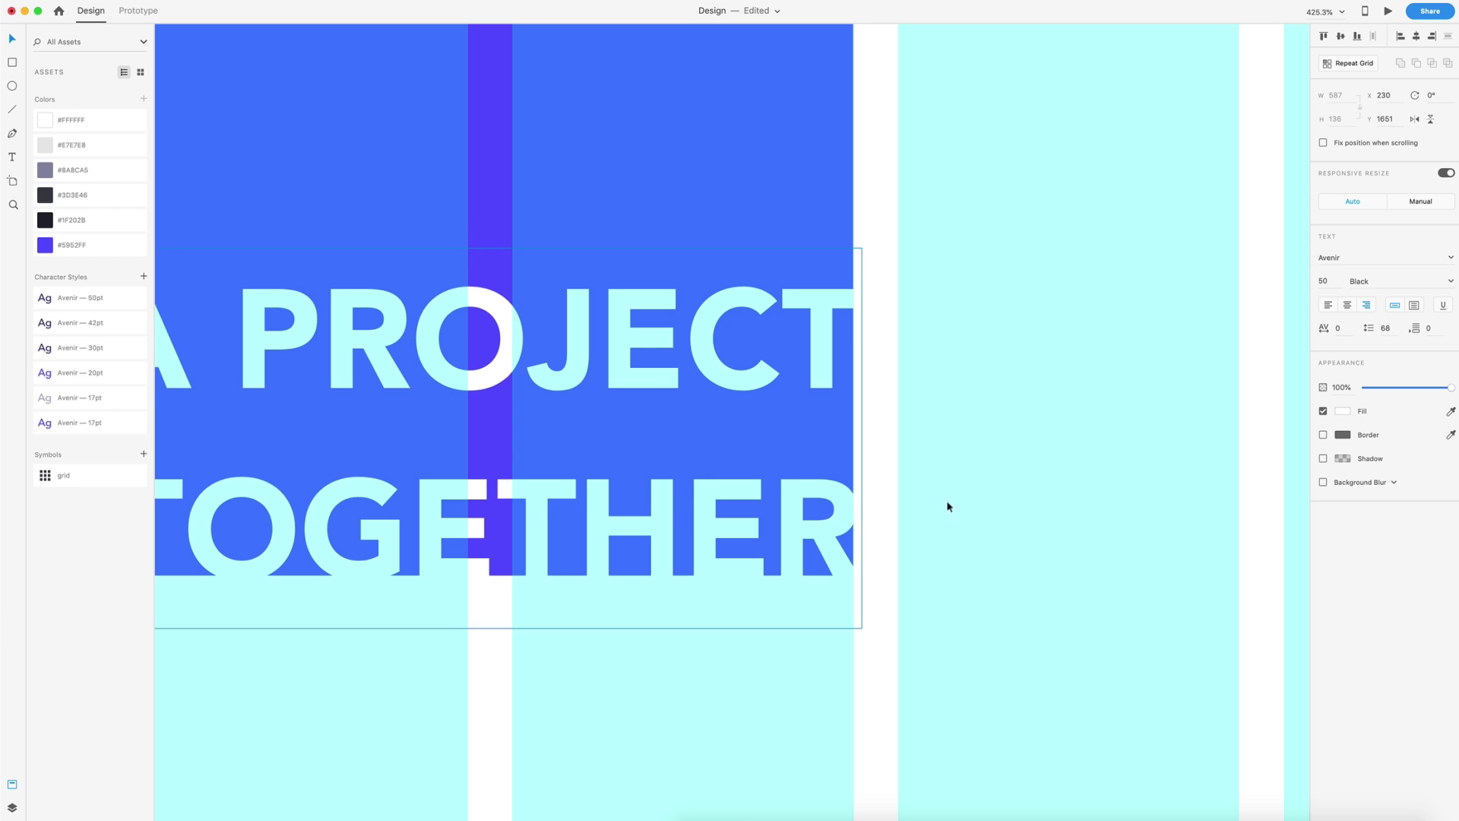
pyautogui.press('super+v')
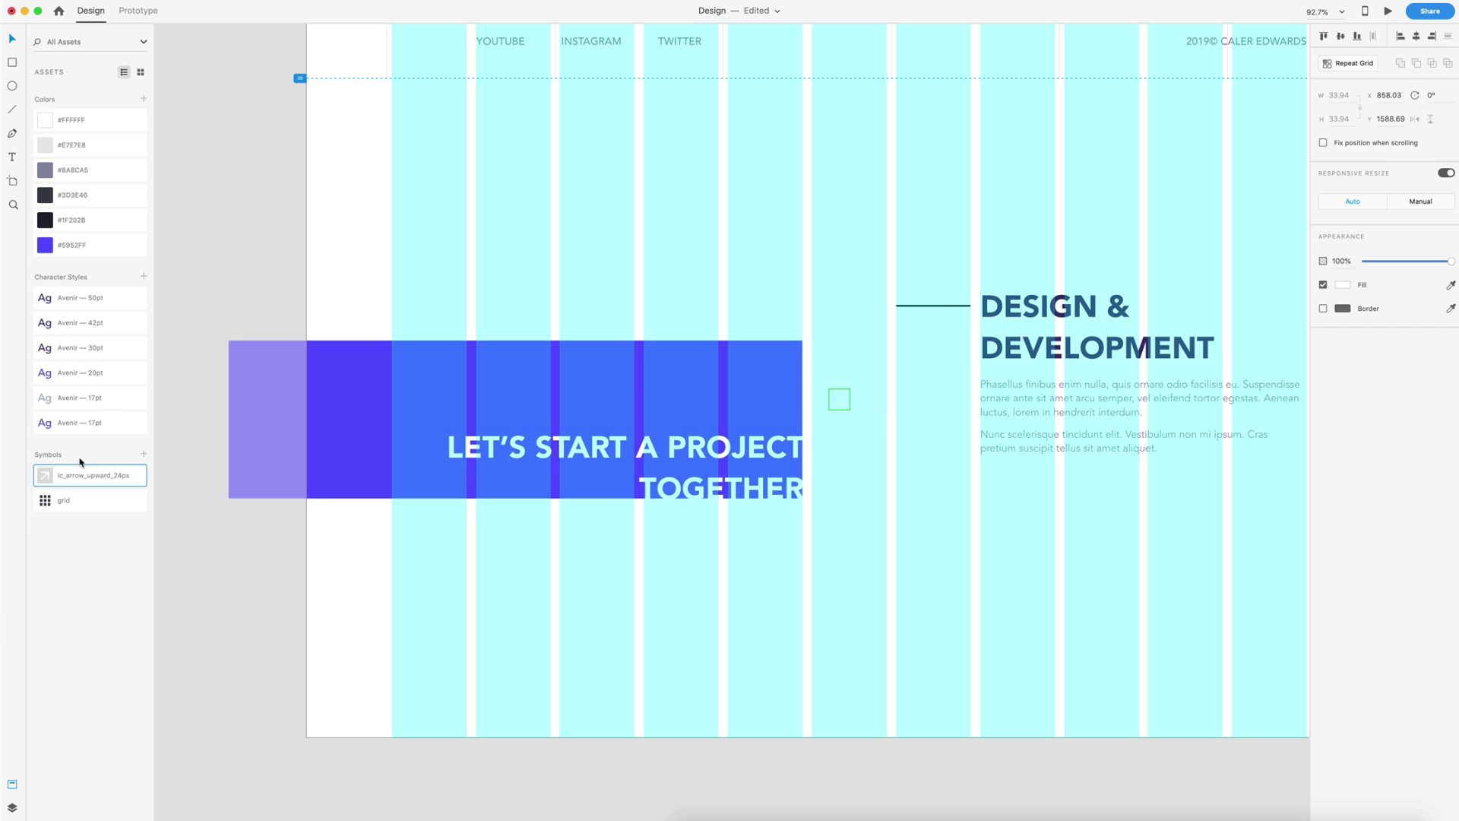
# Rename the arrow symbol in Assets to 'arrow'
pyautogui.doubleClick(88, 475)
pyautogui.write('ar')
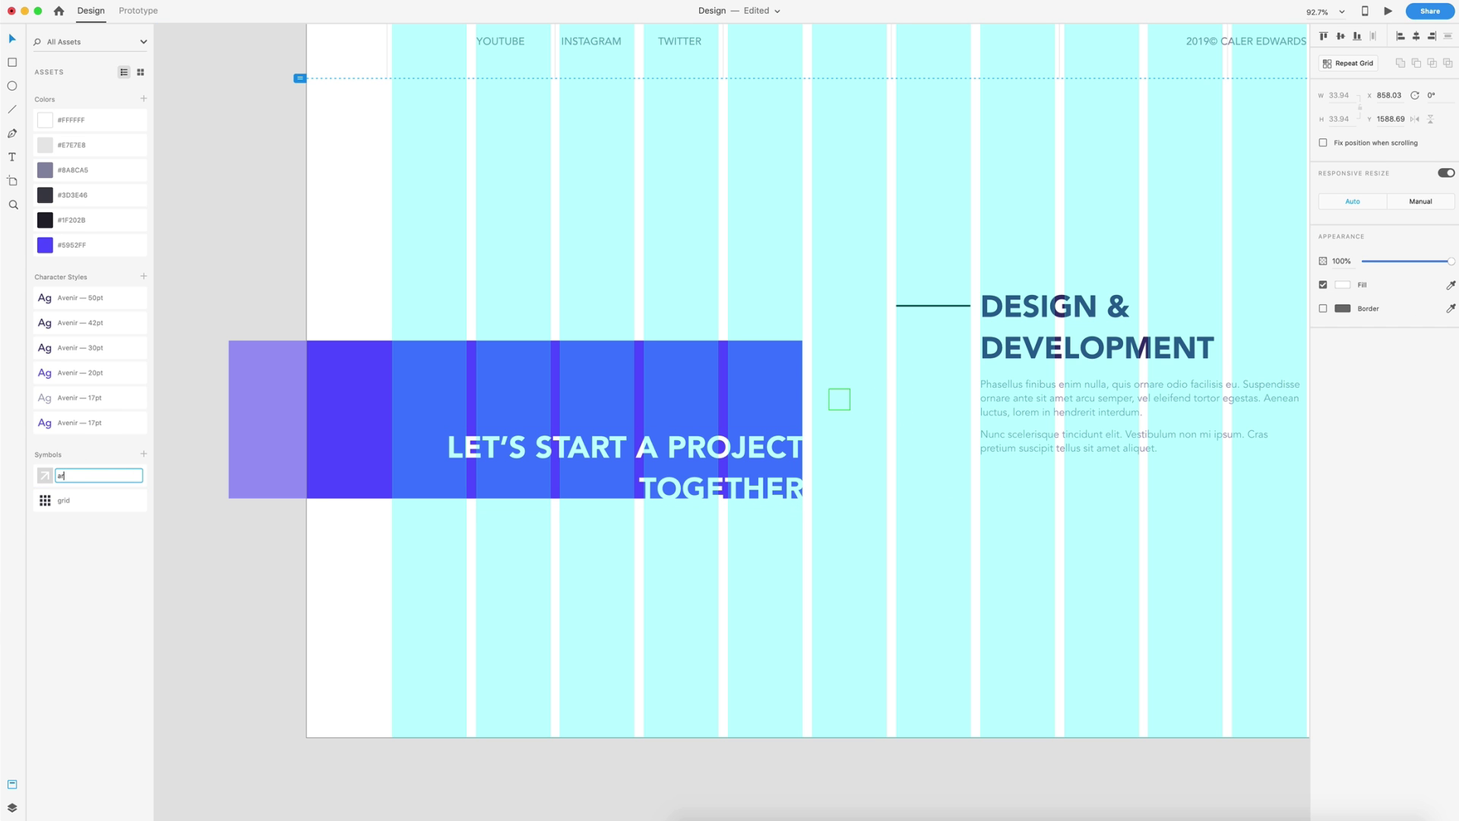
pyautogui.write('row')
pyautogui.click(868, 391)
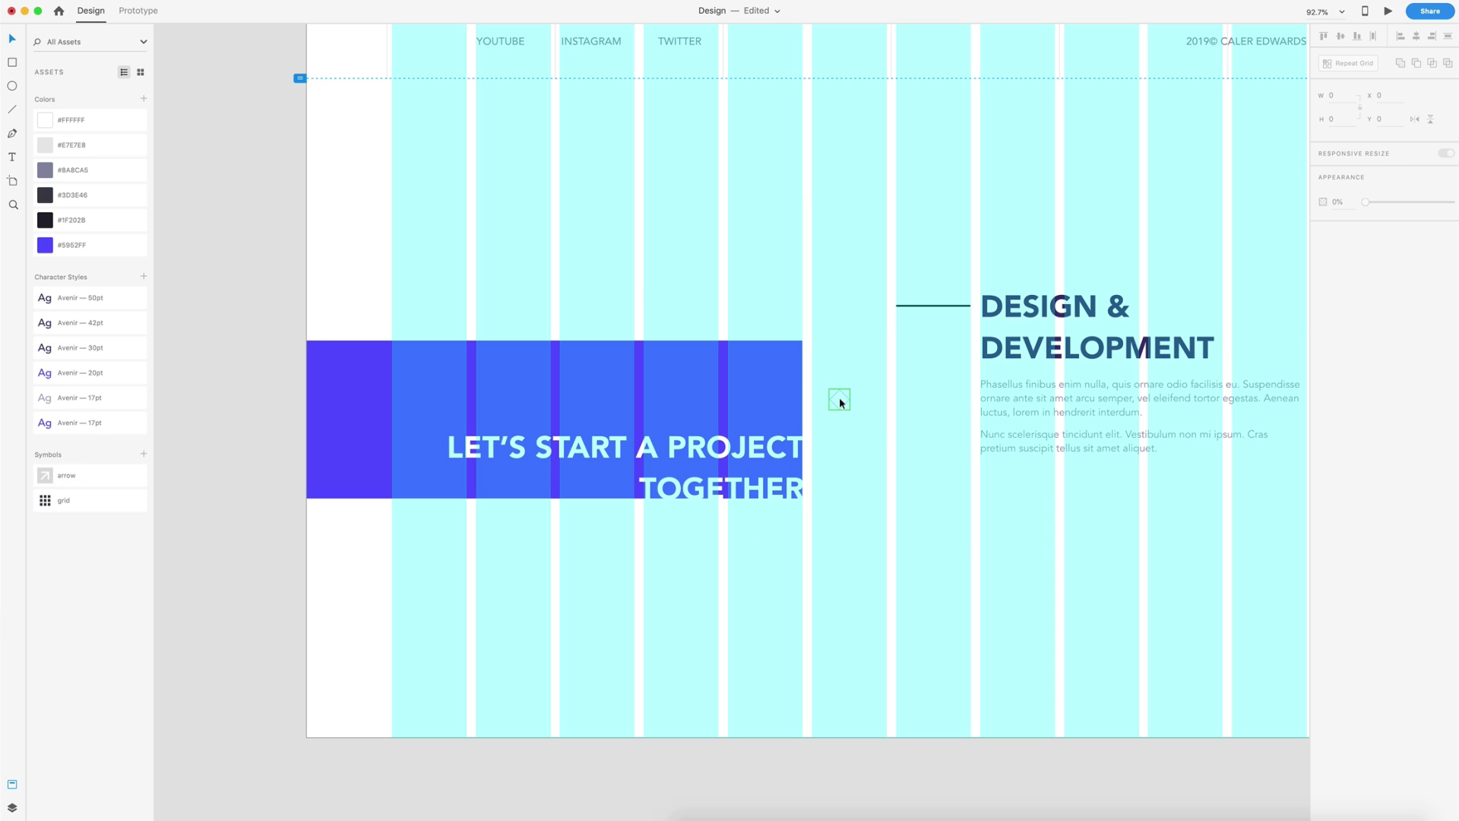
# Place the arrow icon in the purple banner's top-right corner and hide the layout grid
pyautogui.moveTo(839, 397); pyautogui.dragTo(791, 354)
pyautogui.click(847, 397)
pyautogui.press('super+shift+apostrophe')
pyautogui.scroll(-5, 905, 490)
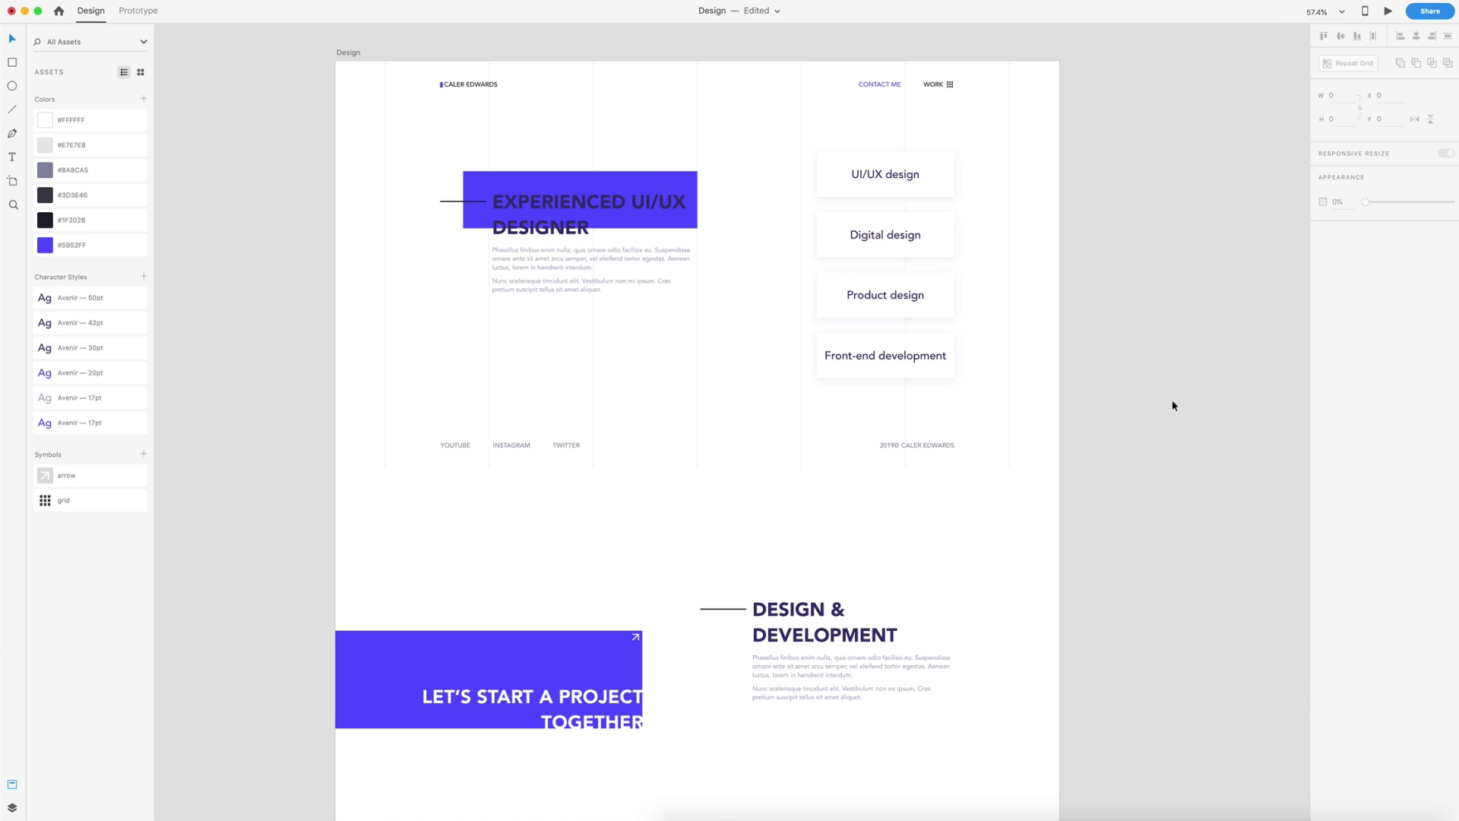
pyautogui.moveTo(1173, 403); pyautogui.dragTo(330, 392)
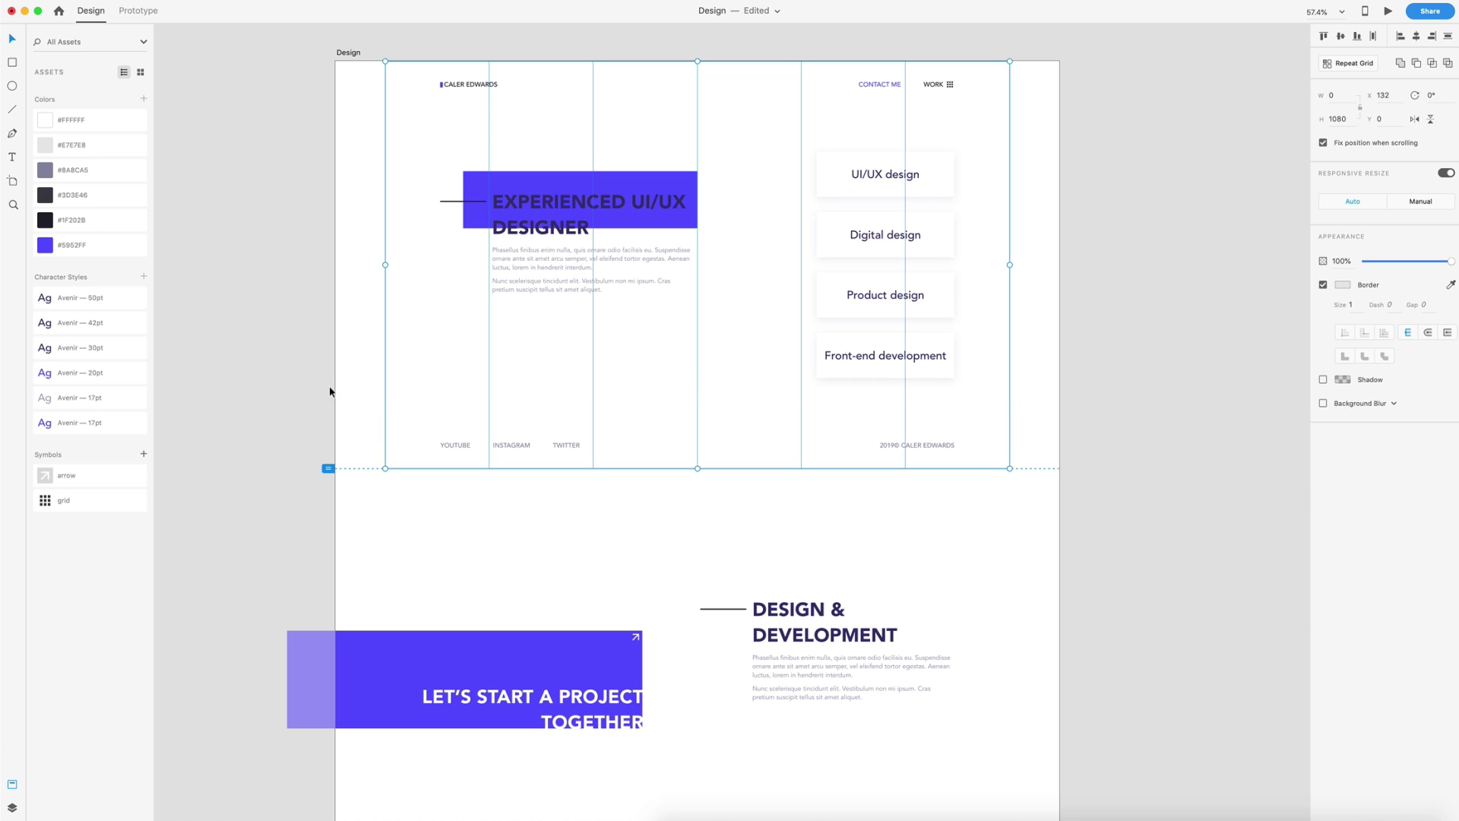
pyautogui.click(1201, 211)
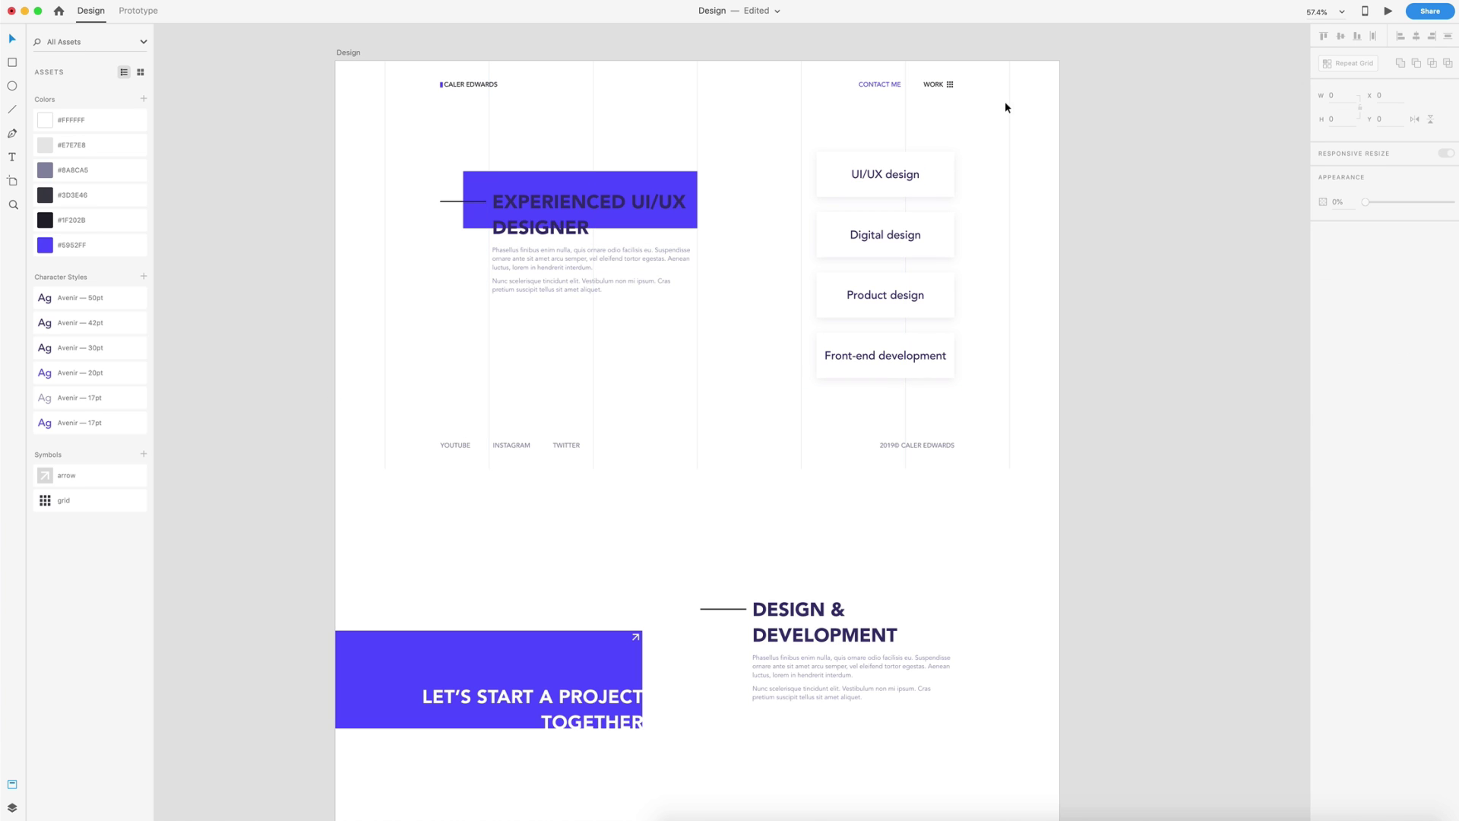
pyautogui.click(946, 88)
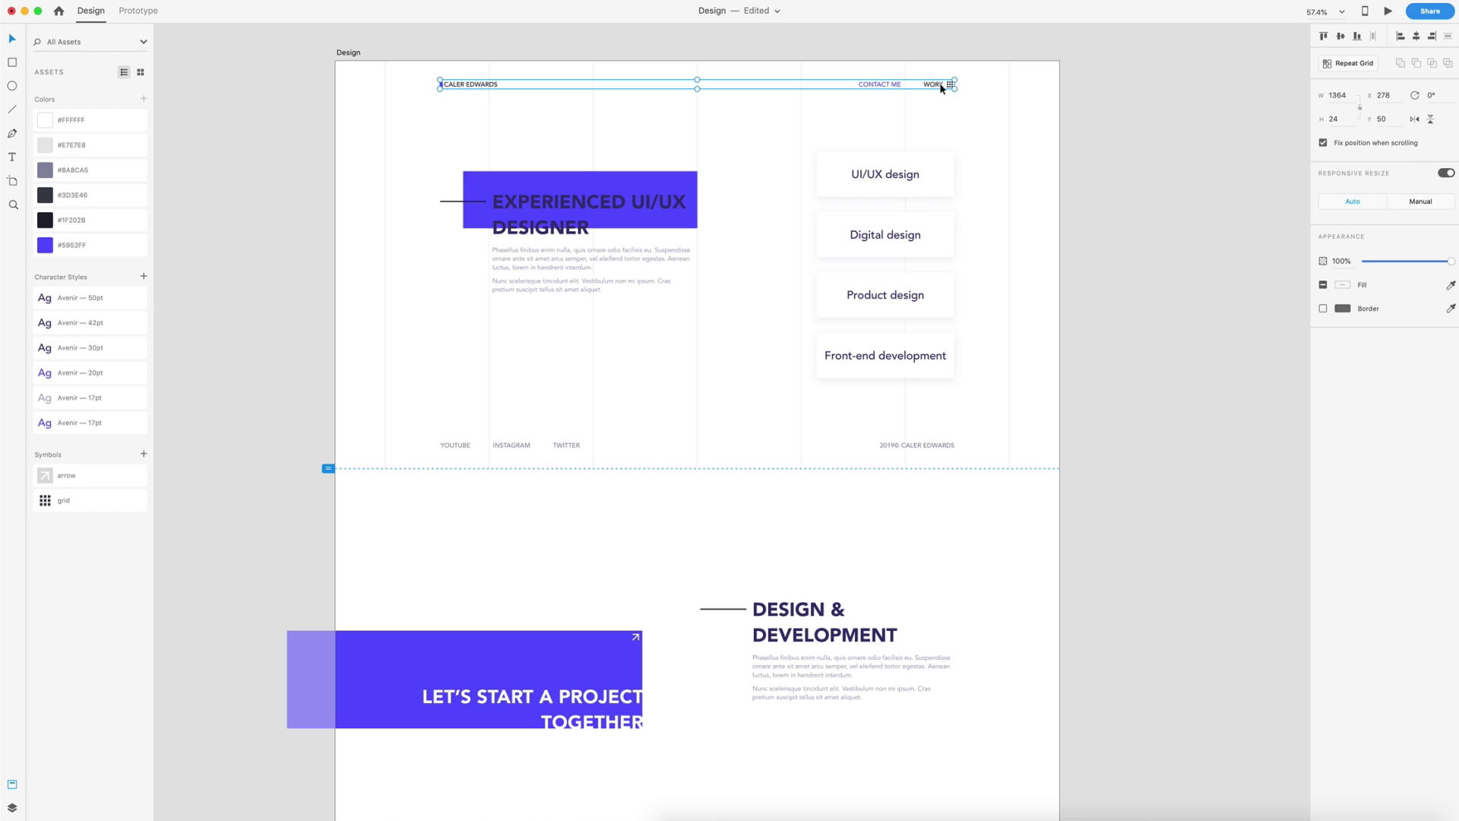
pyautogui.keyDown('shift'); pyautogui.click(922, 447); pyautogui.keyUp('shift')
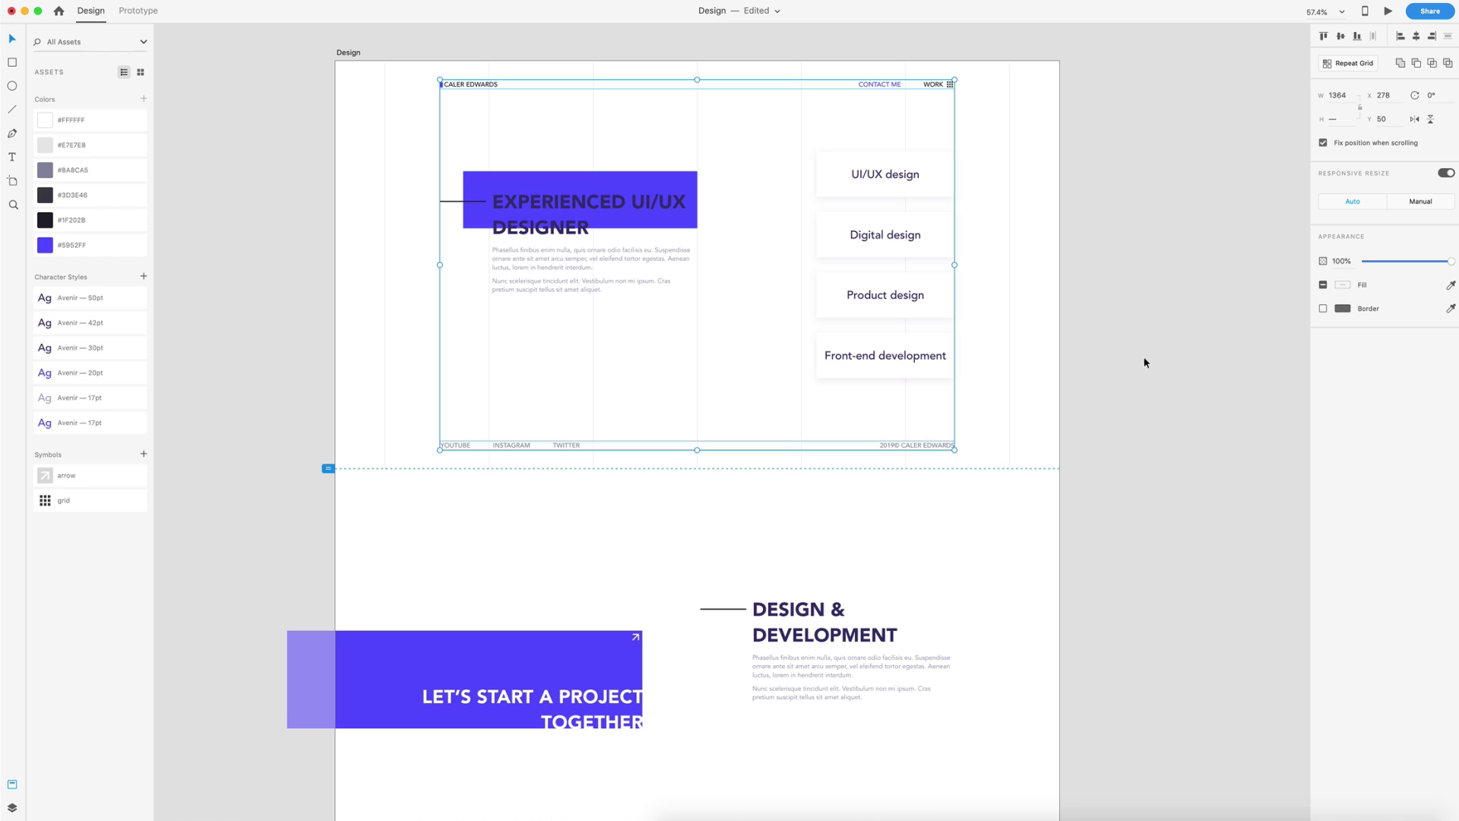
pyautogui.click(1192, 302)
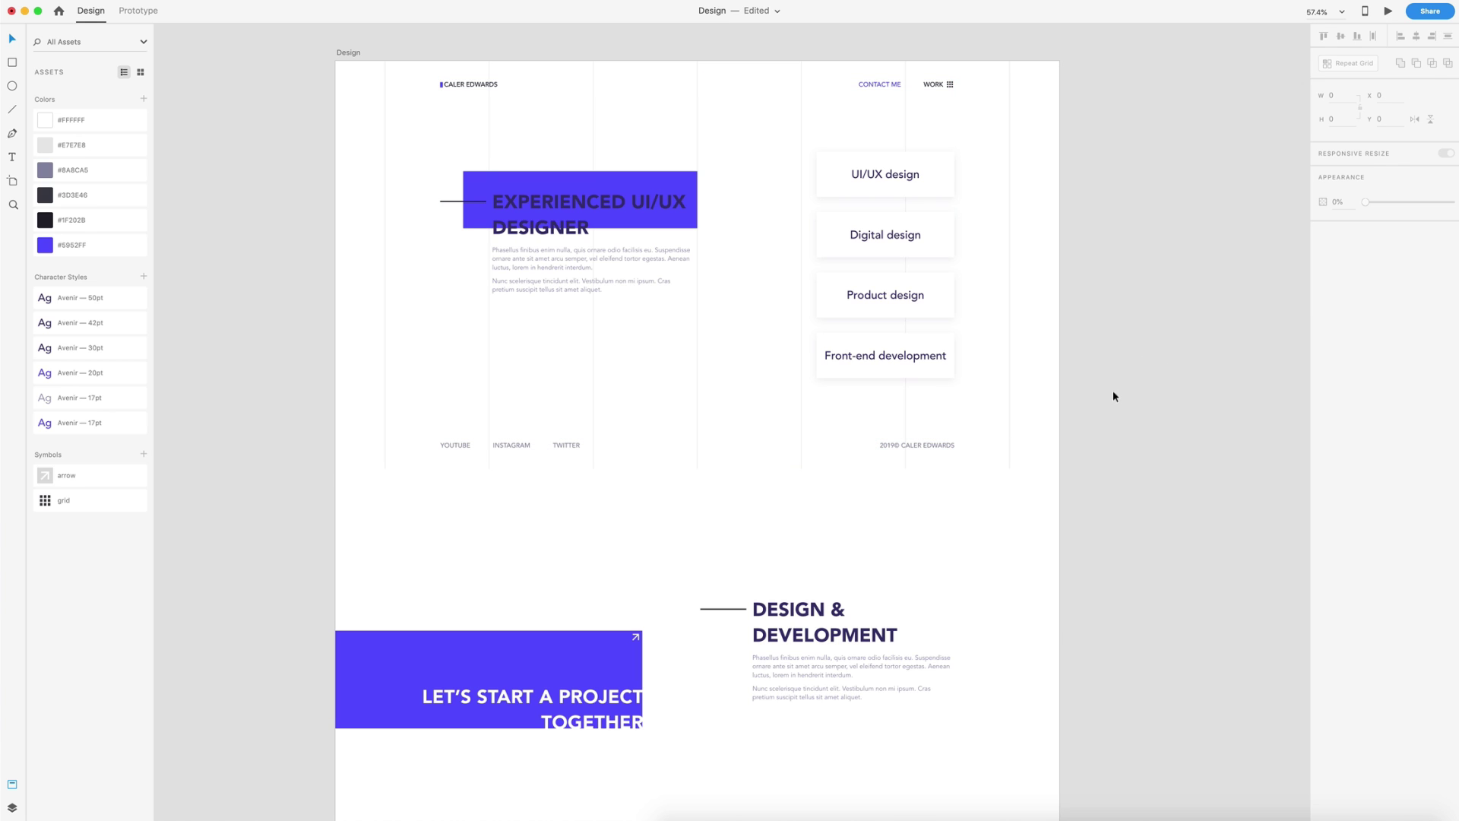
pyautogui.moveTo(1114, 395); pyautogui.dragTo(389, 403)
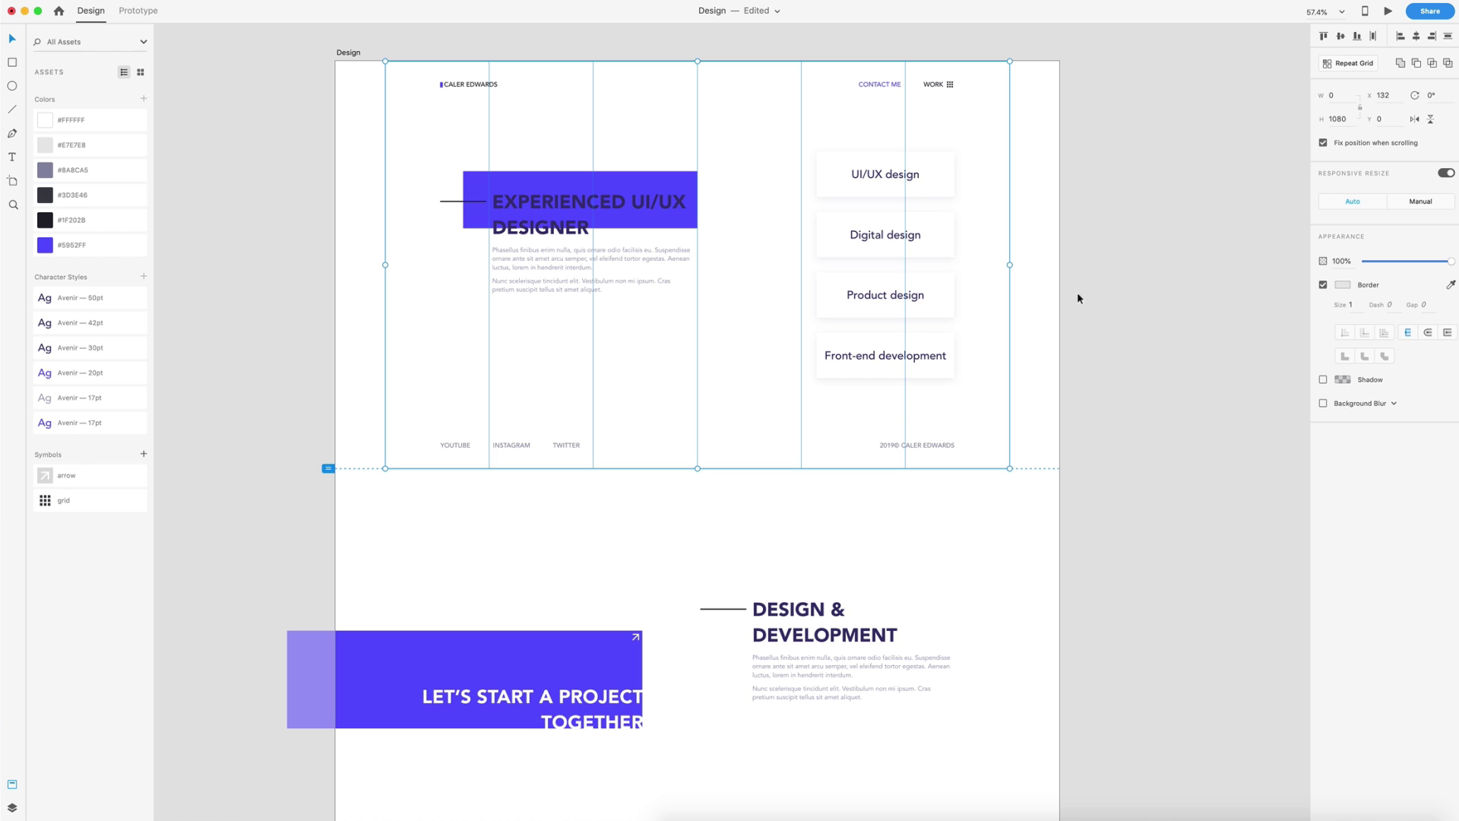
pyautogui.click(1258, 190)
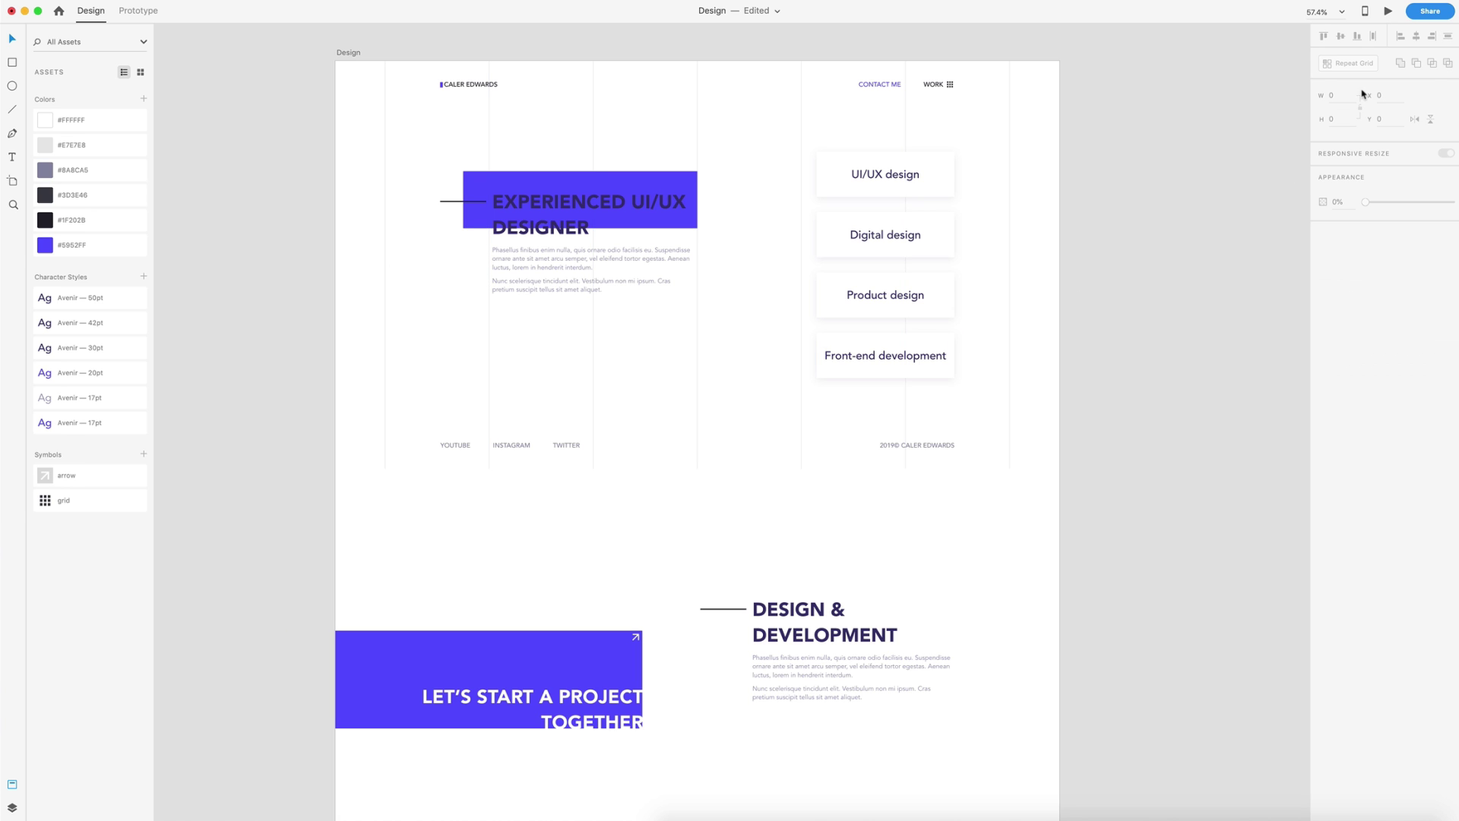
# Run the Desktop Preview and scroll between both sections, checking that the header and footer stay pinned
pyautogui.click(1388, 11)
pyautogui.moveTo(1039, 35); pyautogui.dragTo(1063, 33)
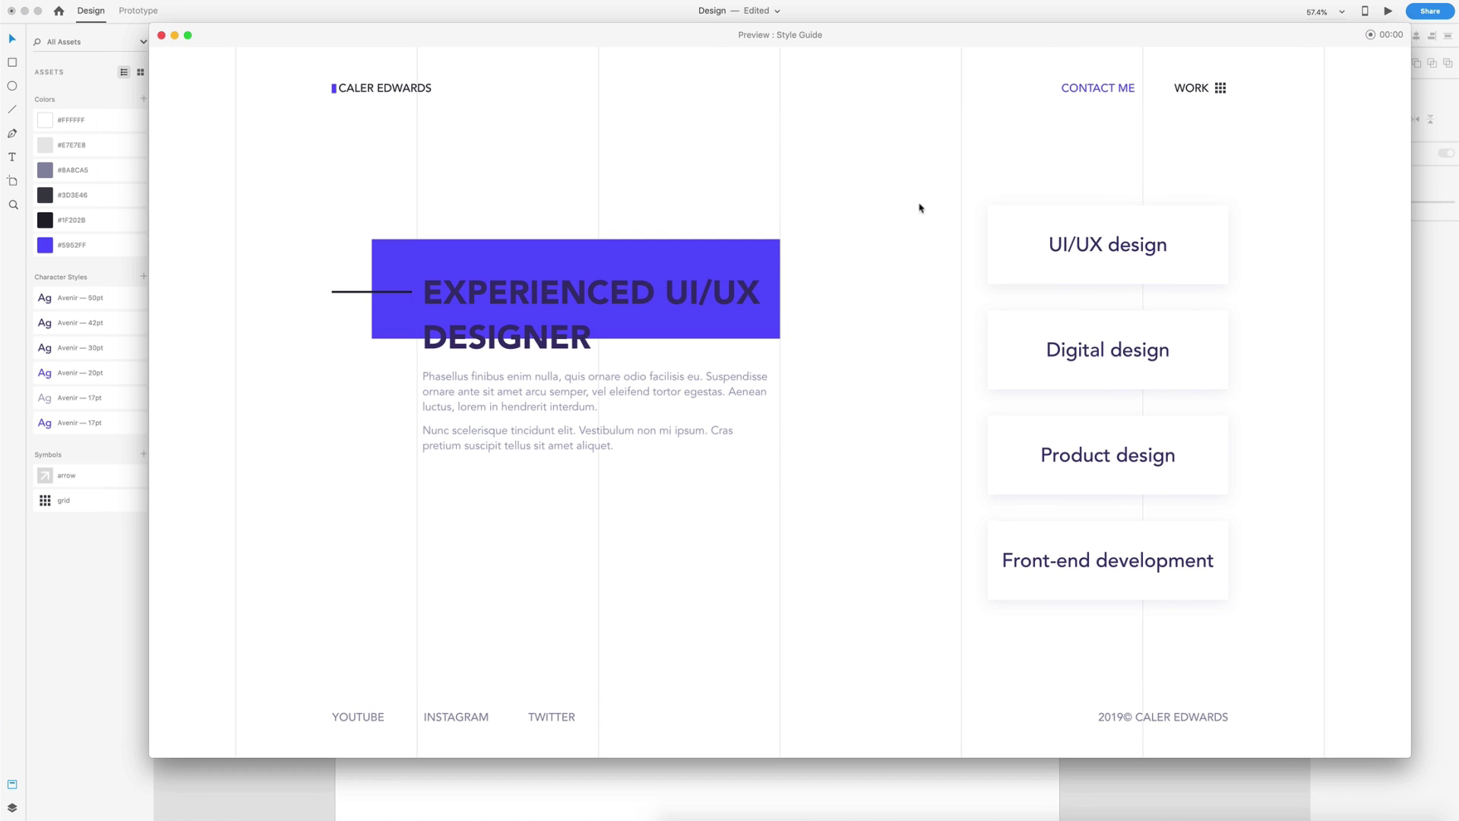
pyautogui.scroll(-2, 912, 213)
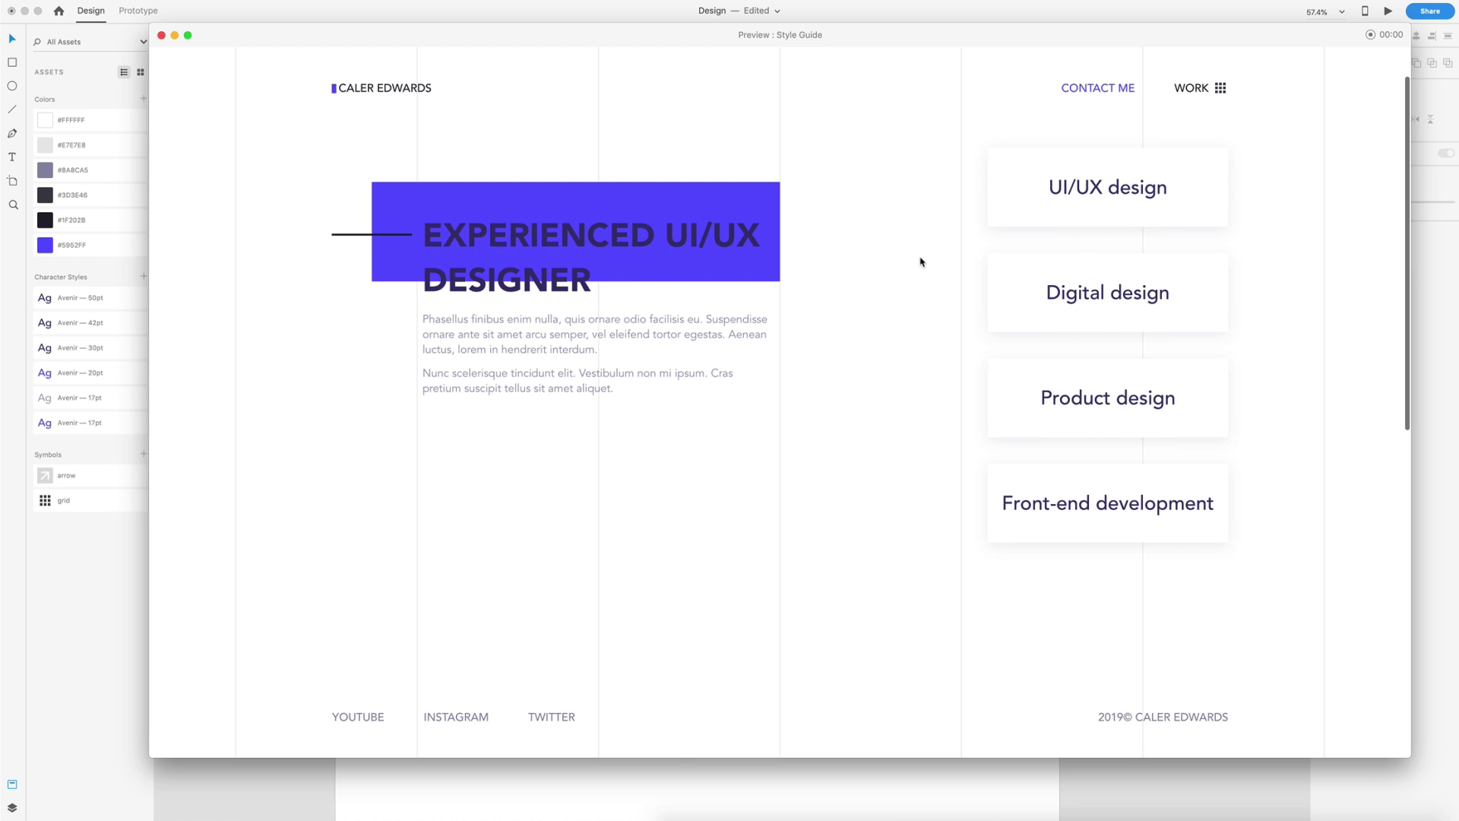
pyautogui.scroll(-5, 920, 261)
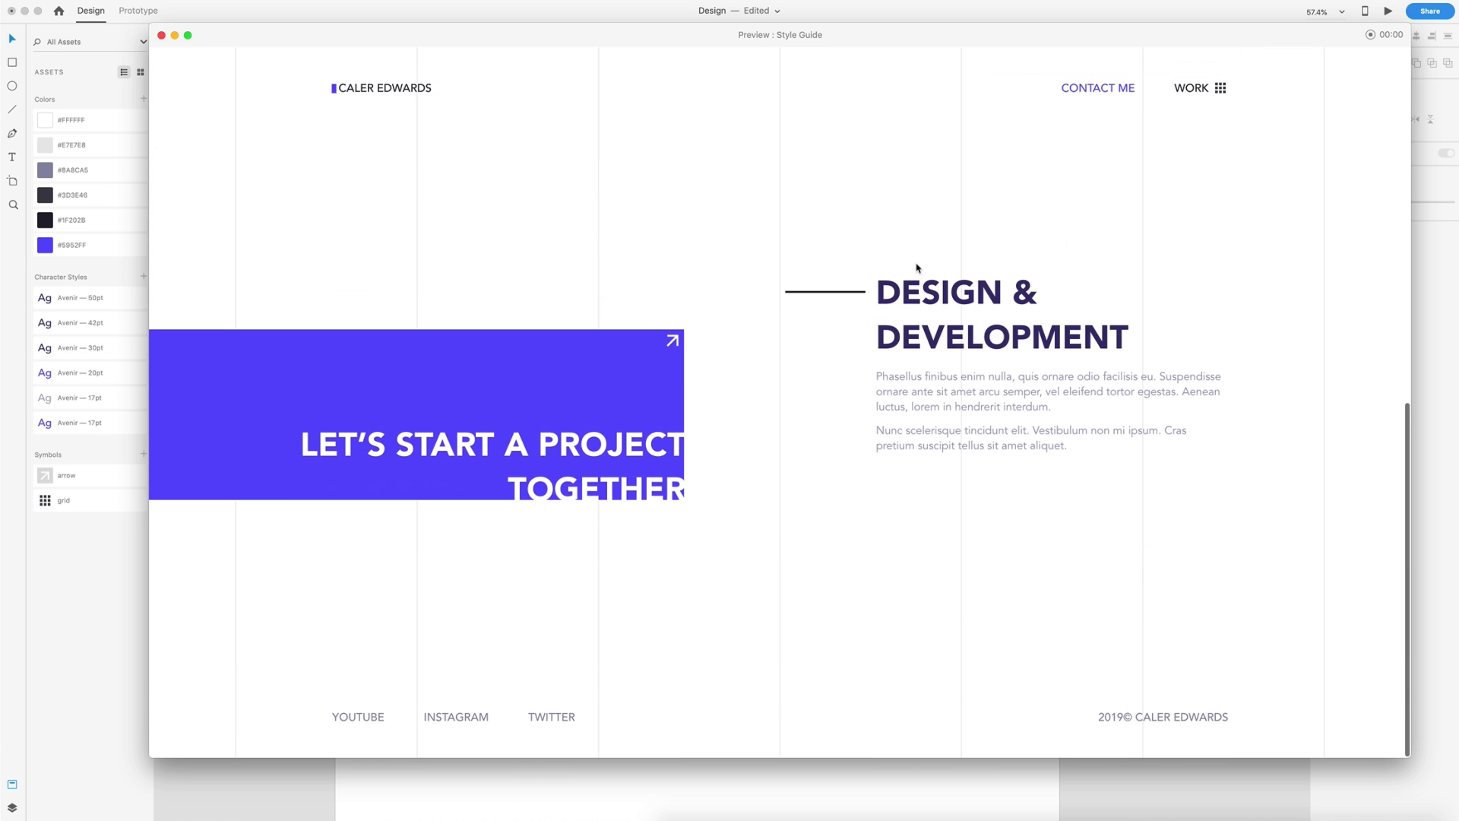
pyautogui.scroll(4, 1101, 419)
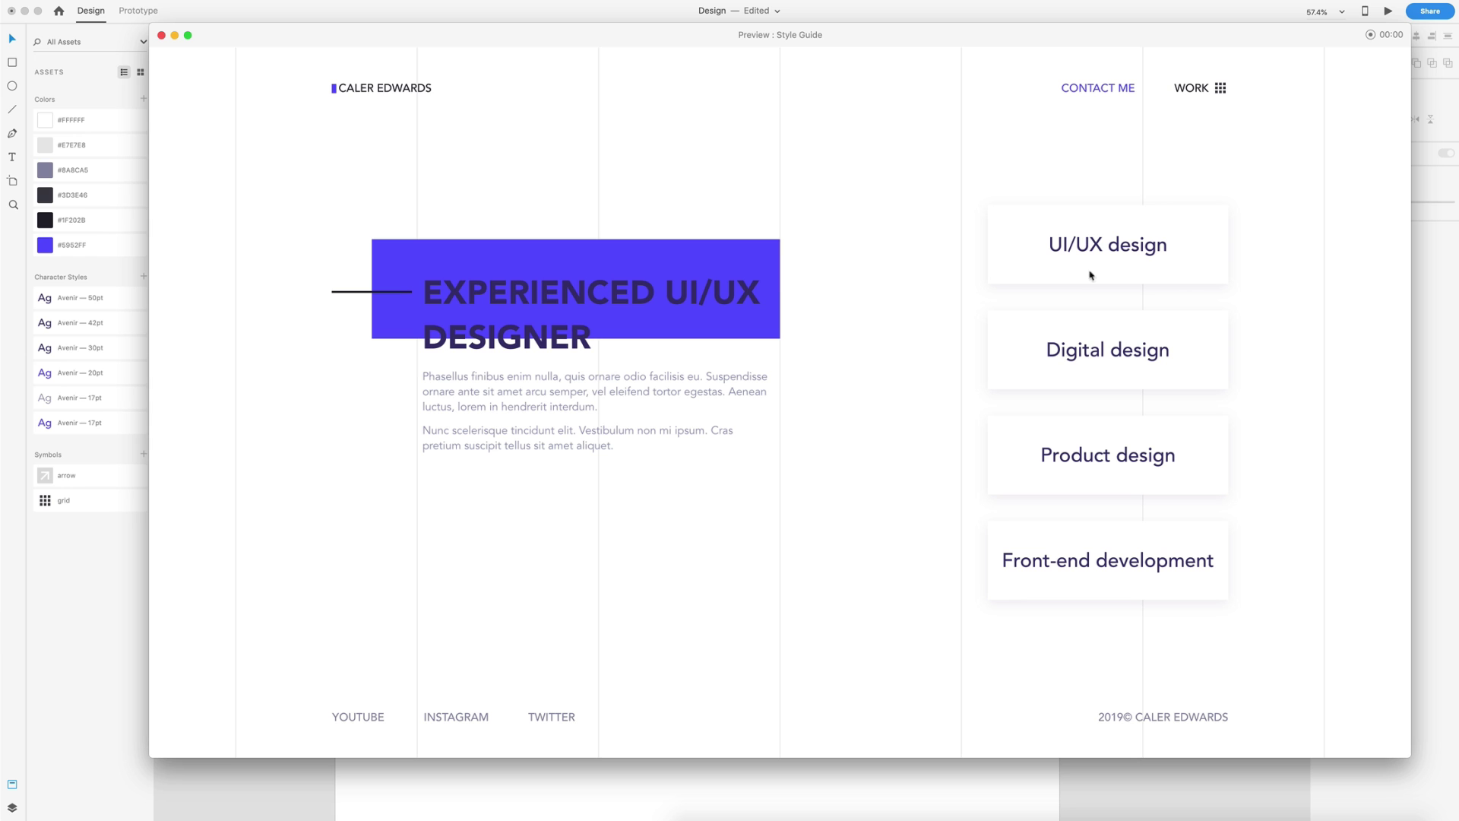
pyautogui.scroll(-5, 945, 379)
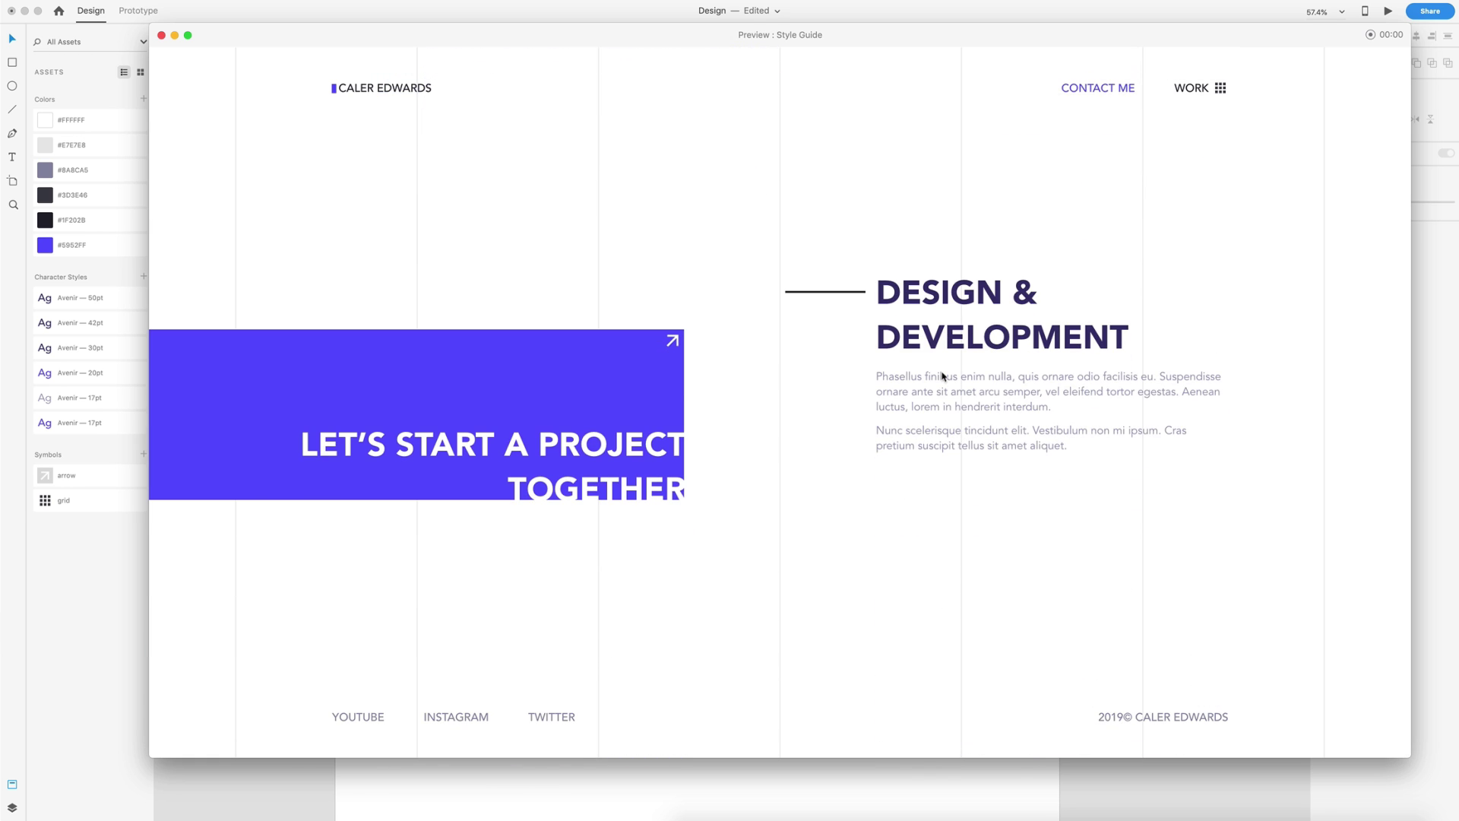
pyautogui.scroll(5, 943, 377)
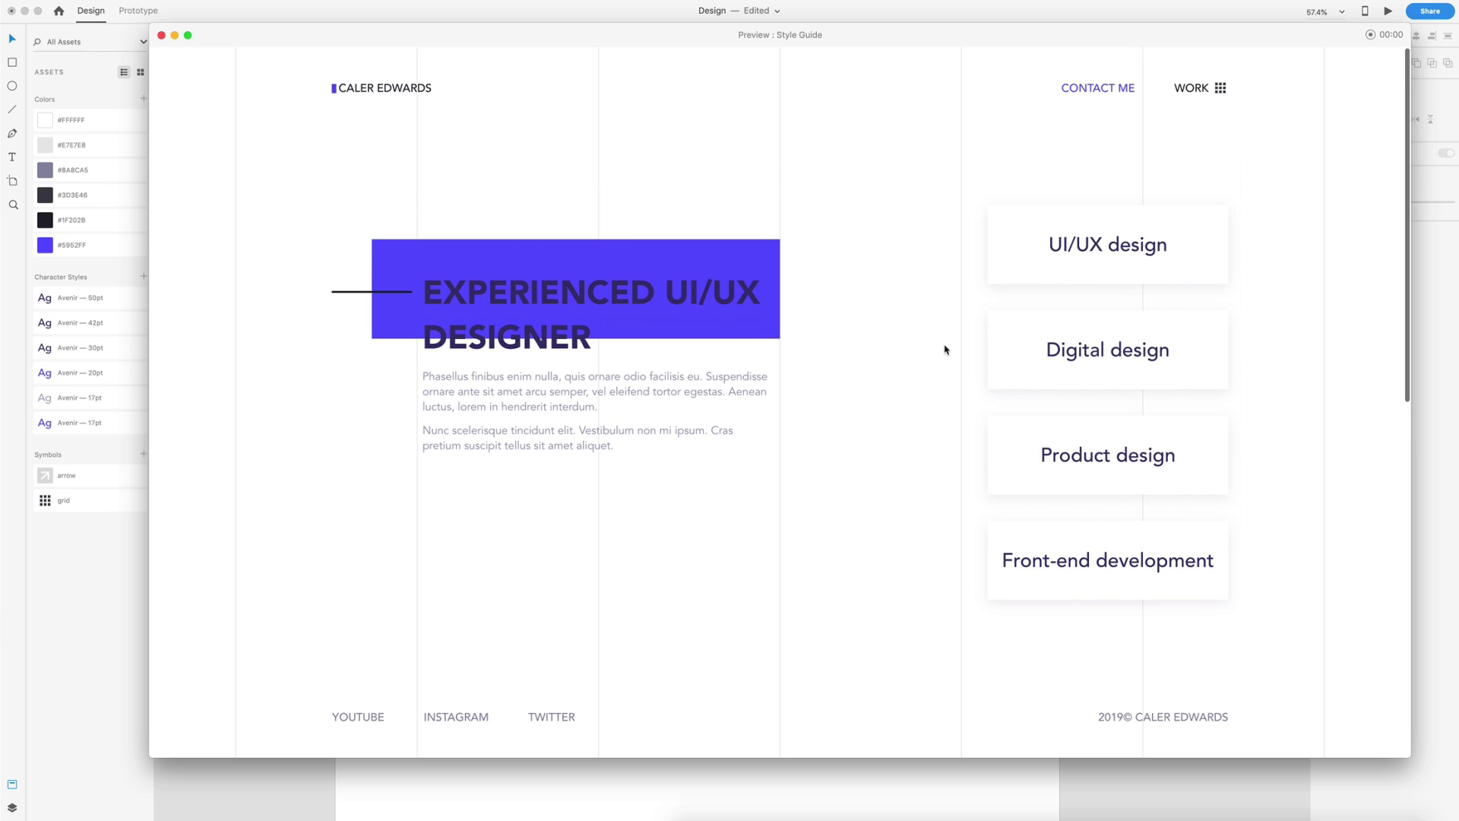